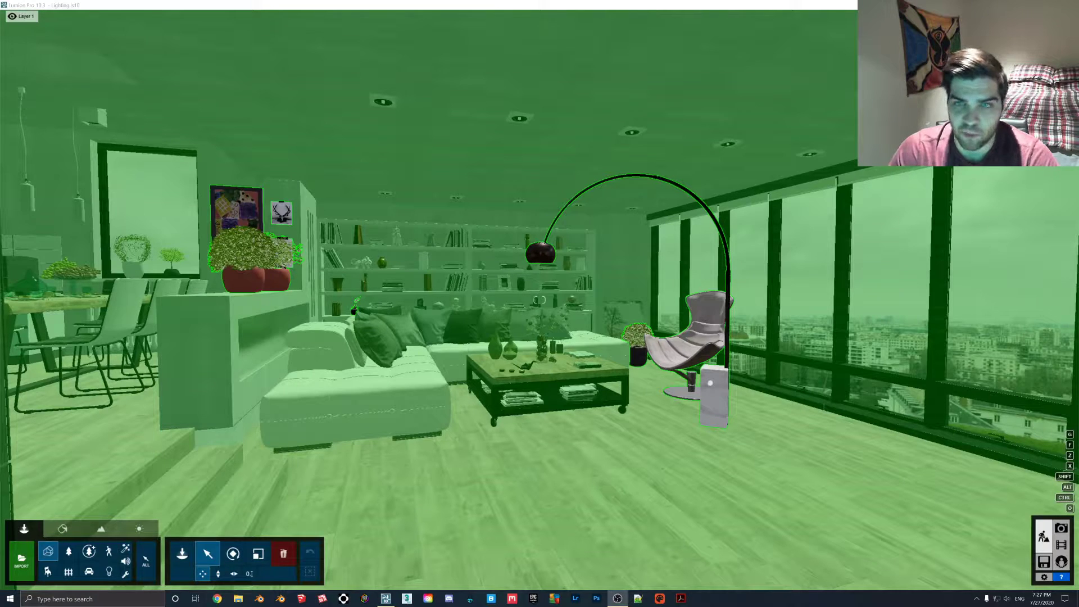
# Step: Select the existing spotlight in the back row of the living room ceiling to show its light properties
pyautogui.click(116, 573)
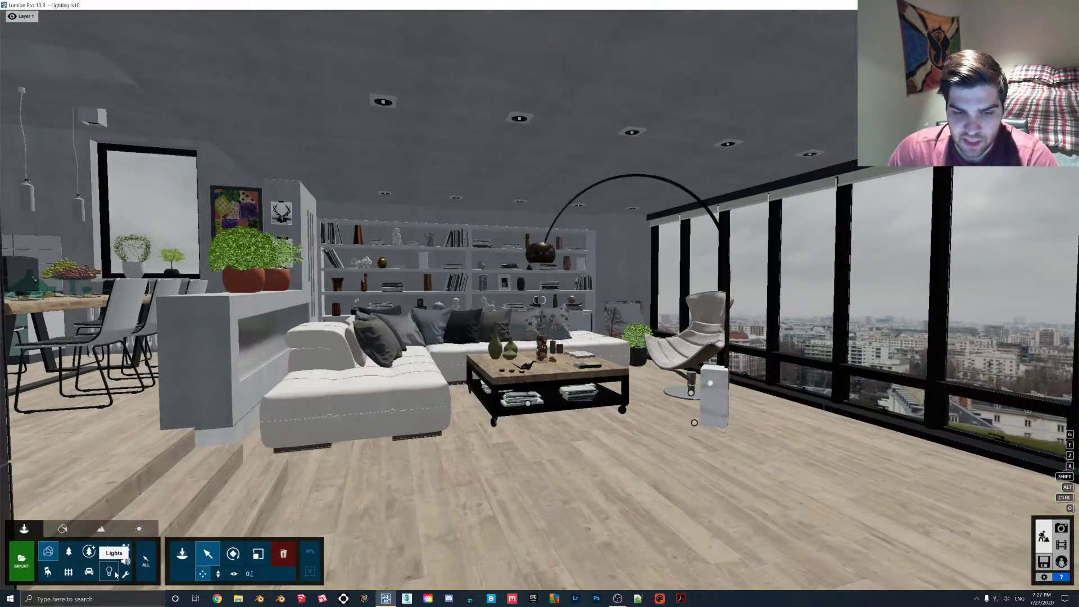
pyautogui.click(386, 195)
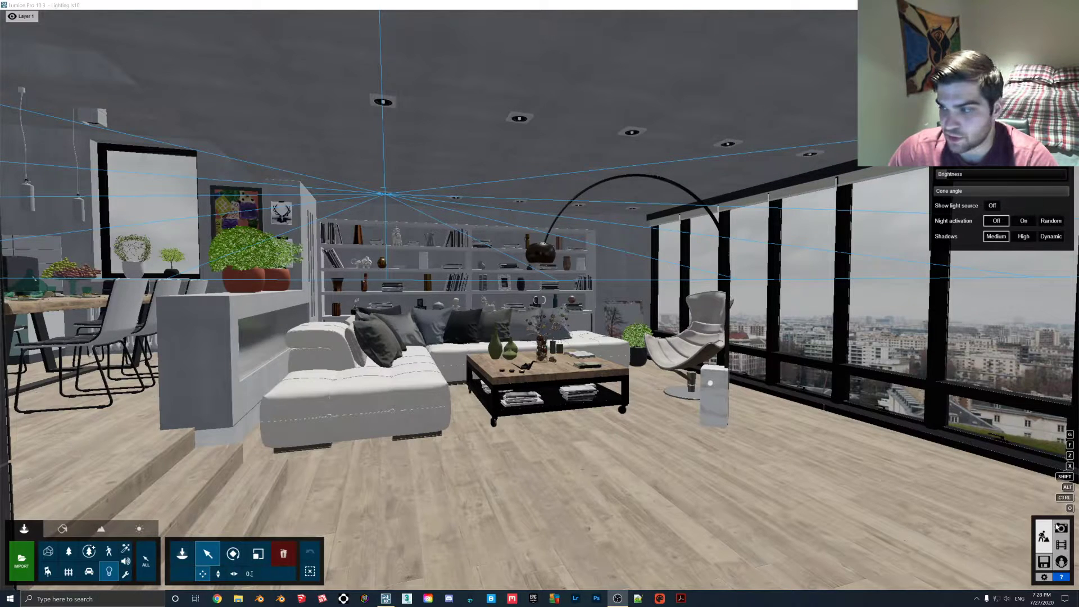
# Step: Switch to Photo mode and store a closer view of the sofa and coffee table in the second photo slot
pyautogui.click(1062, 529)
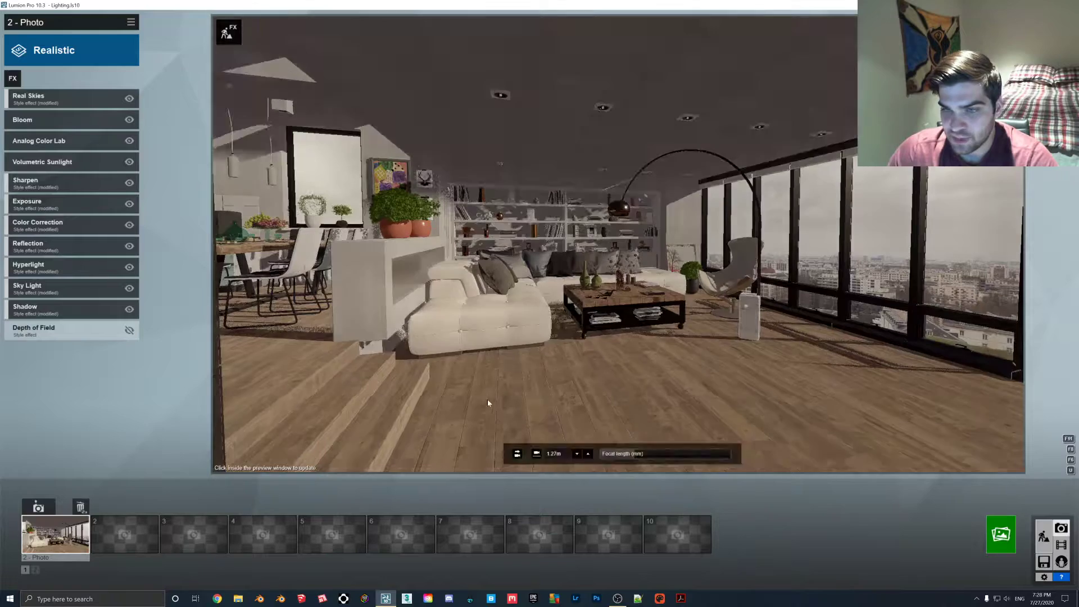
pyautogui.click(73, 541)
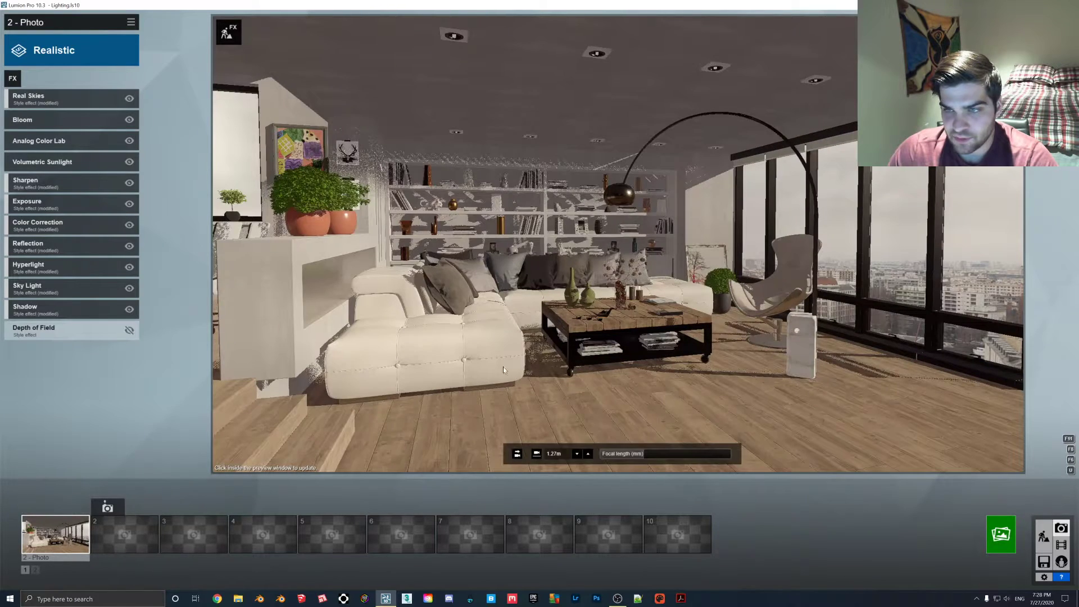
pyautogui.click(115, 511)
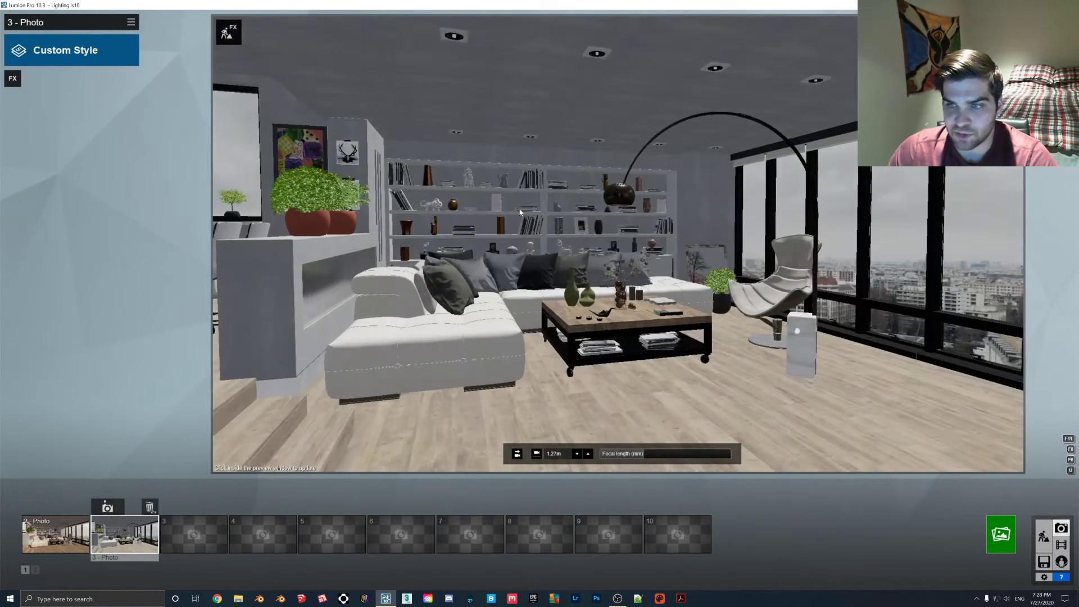
pyautogui.click(565, 280)
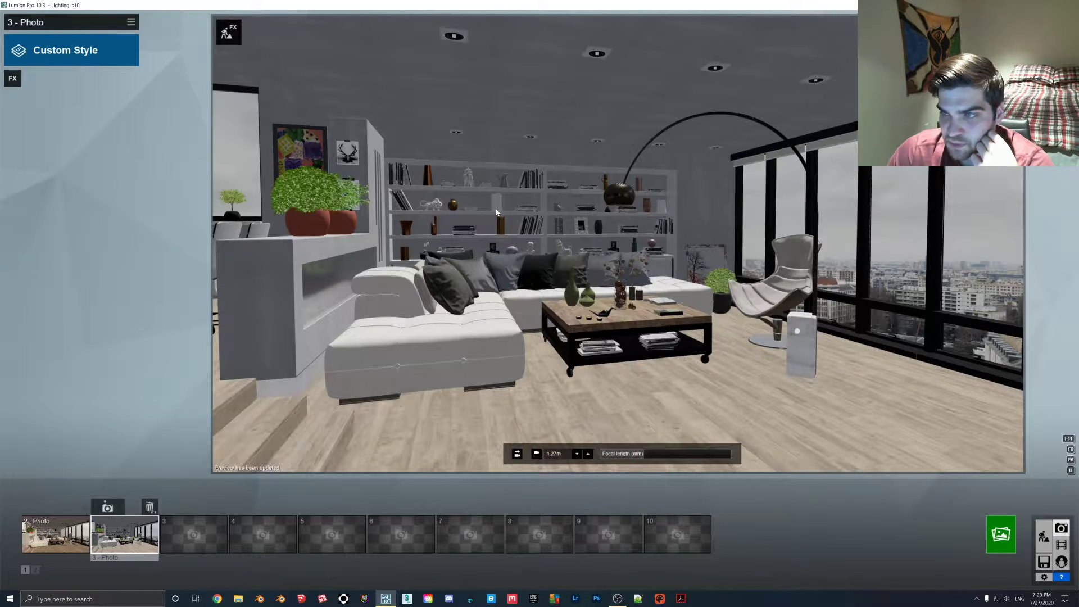
# Step: Apply the Realistic style to the new photo and raise the Real Skies heading to about 70% of its range
pyautogui.click(67, 50)
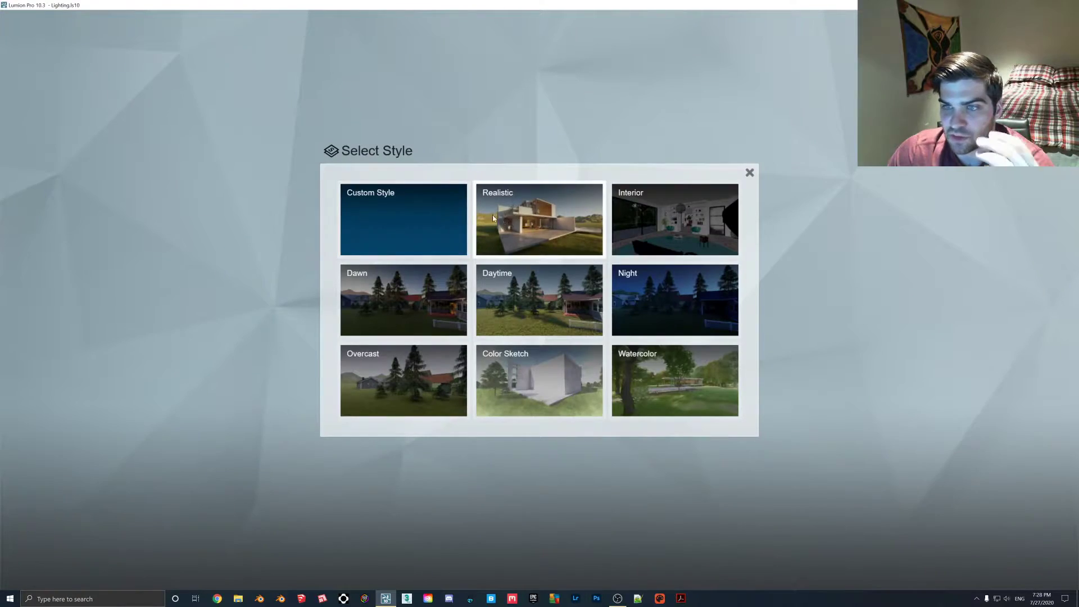
pyautogui.click(494, 215)
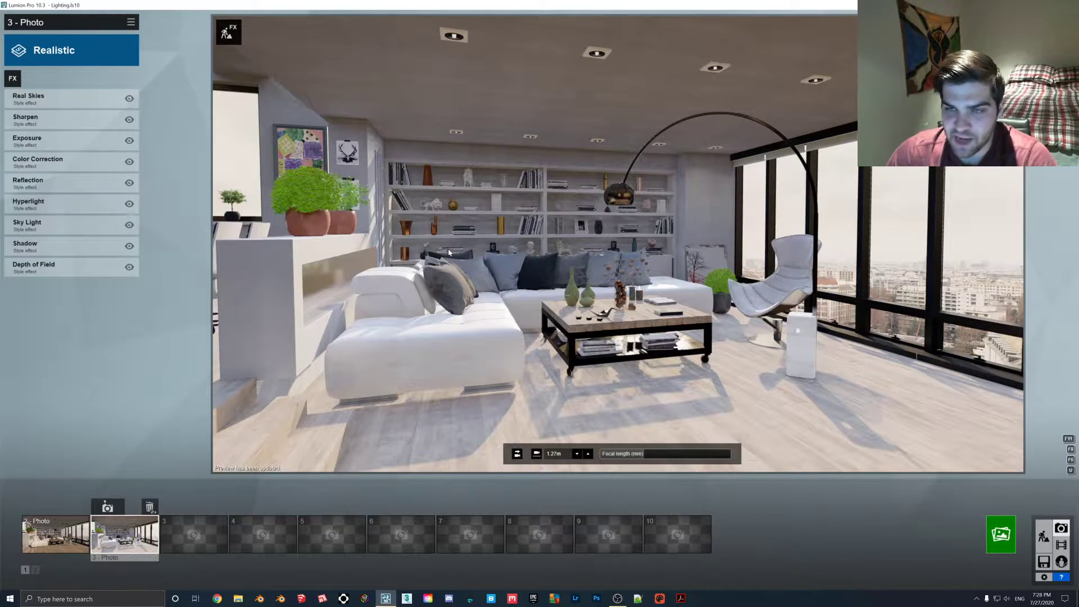
pyautogui.click(52, 97)
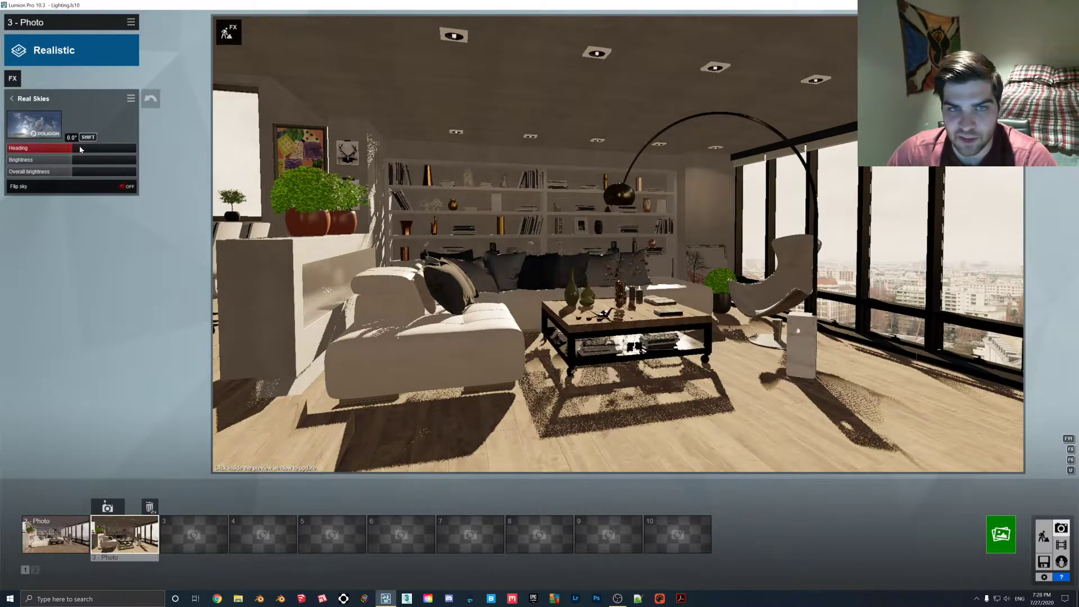
pyautogui.moveTo(82, 149); pyautogui.dragTo(99, 150)
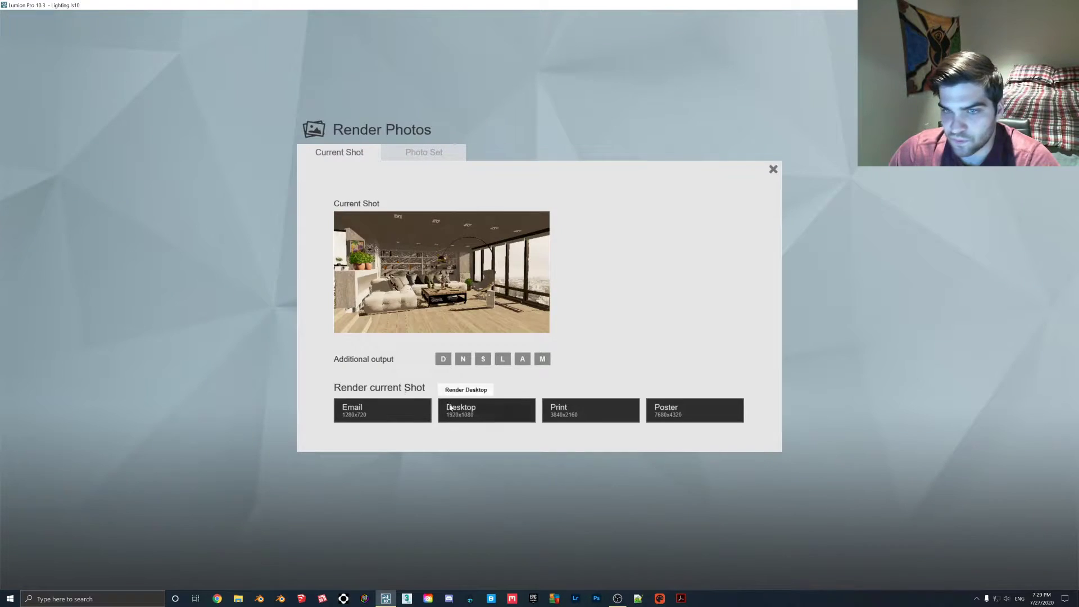
# Step: Render the current shot at Desktop 1920x1080 as a JPG named 1 and return to the effects list
pyautogui.click(488, 406)
pyautogui.write('1')
pyautogui.press('Return')
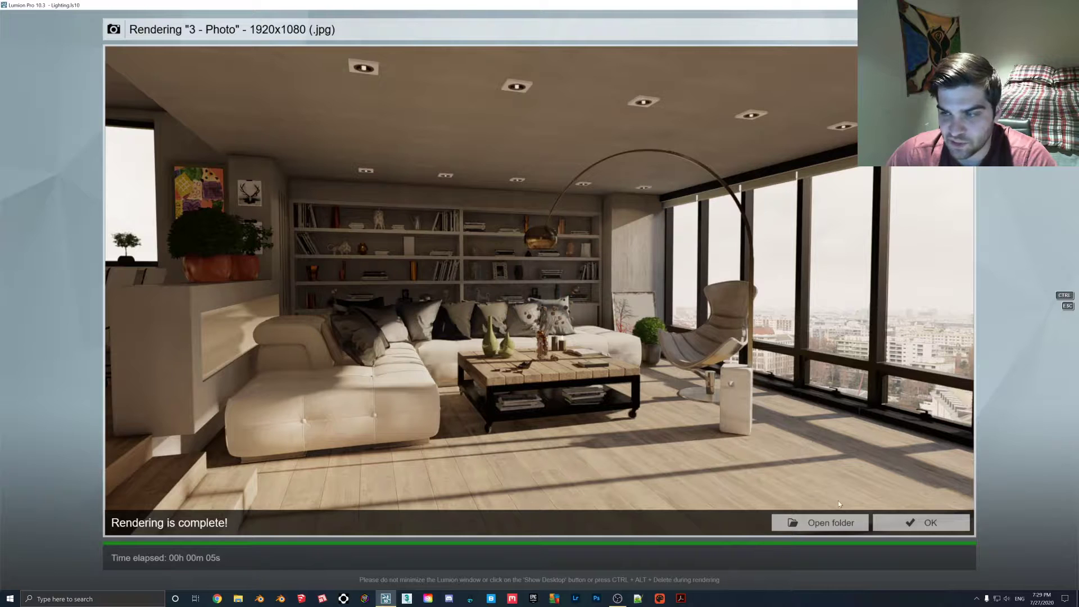
pyautogui.click(922, 523)
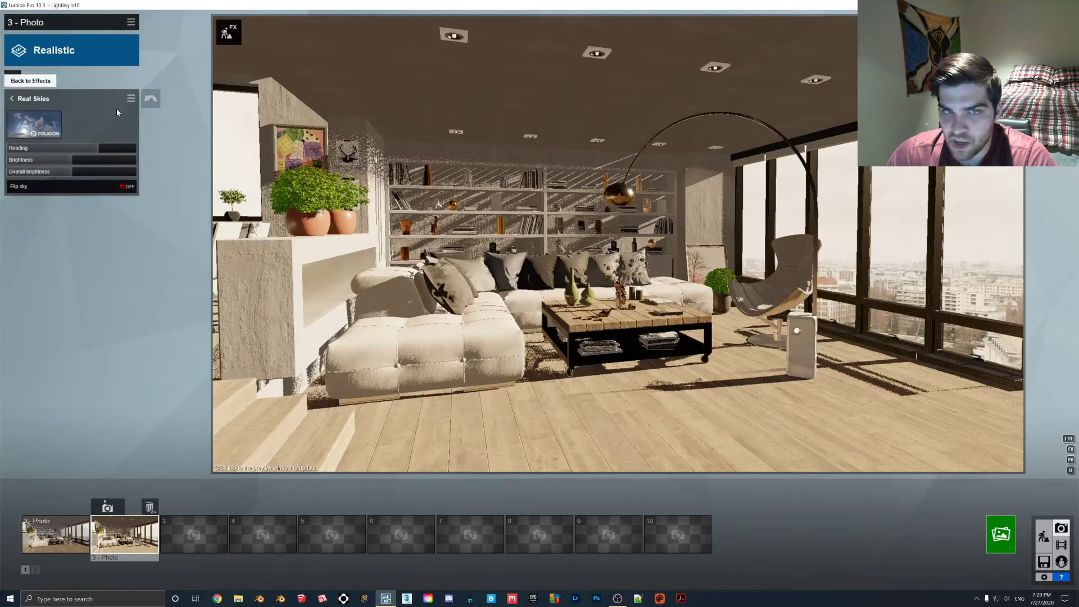
pyautogui.click(24, 102)
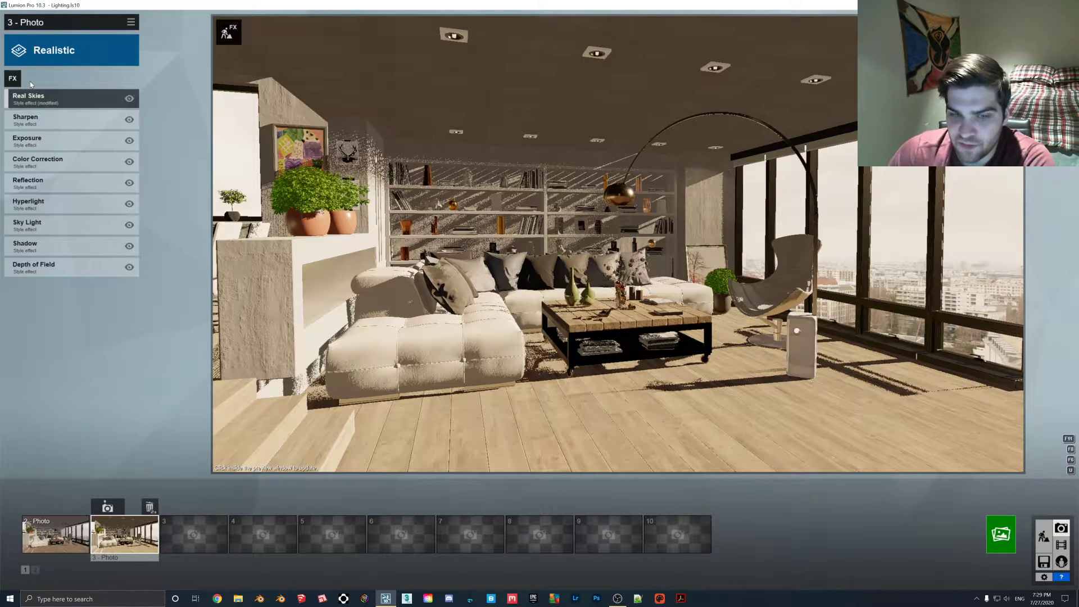
# Step: In File Explorer, open the default Realistic Only render from the Desktop folder Lighting > Effect Stacks > Bloom
pyautogui.click(238, 599)
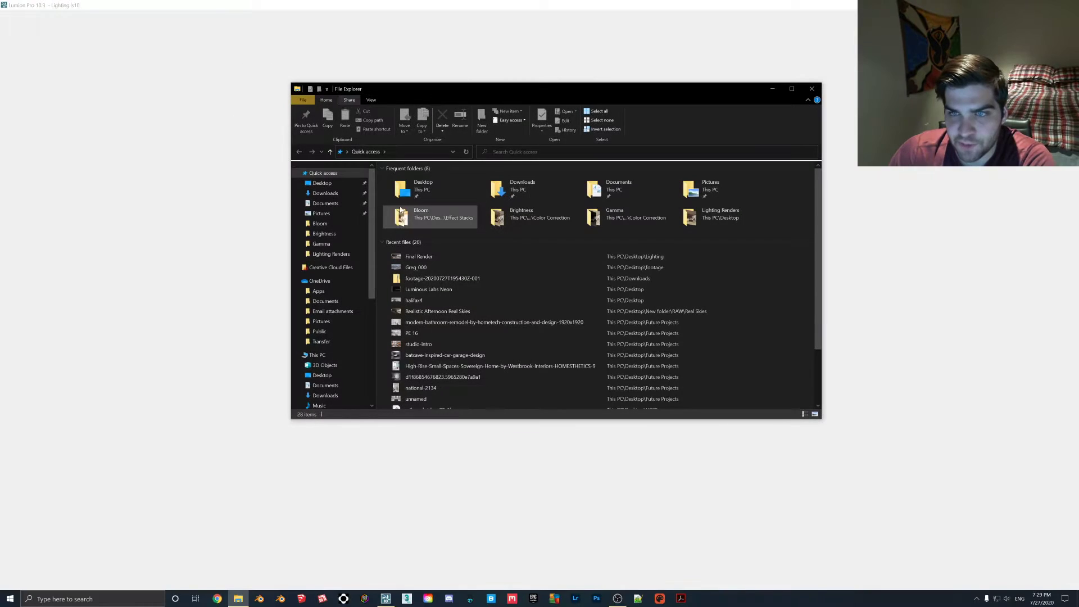
pyautogui.click(322, 183)
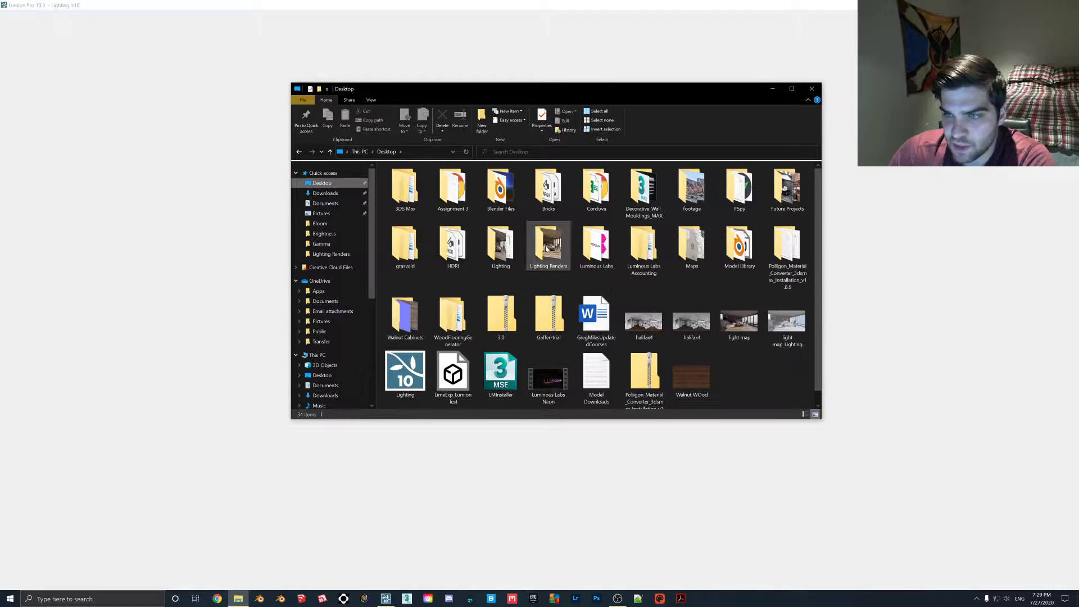
pyautogui.doubleClick(500, 246)
pyautogui.doubleClick(402, 180)
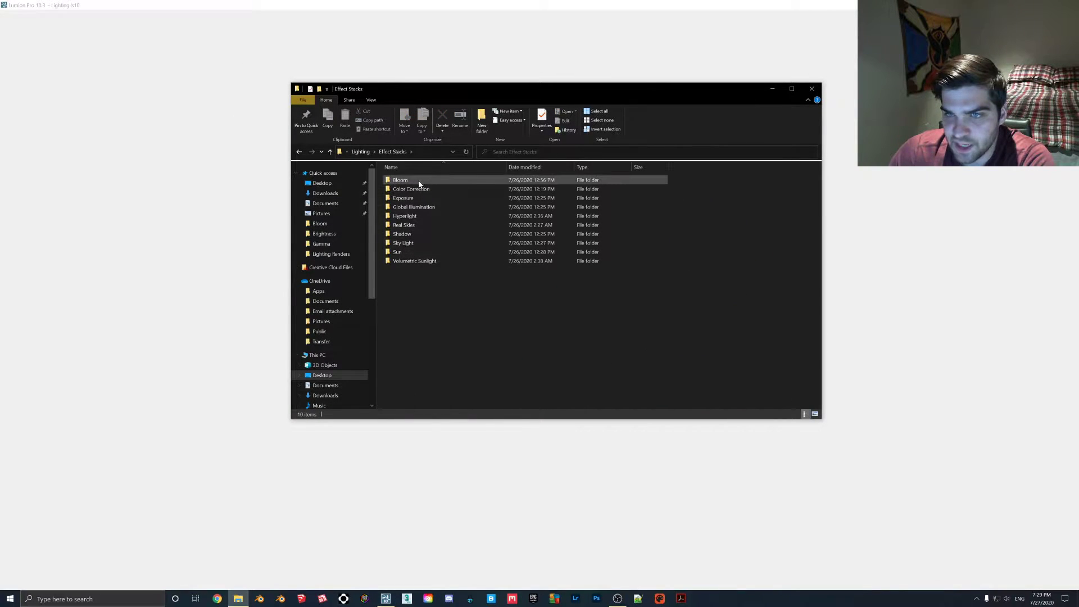
pyautogui.doubleClick(400, 180)
pyautogui.doubleClick(410, 199)
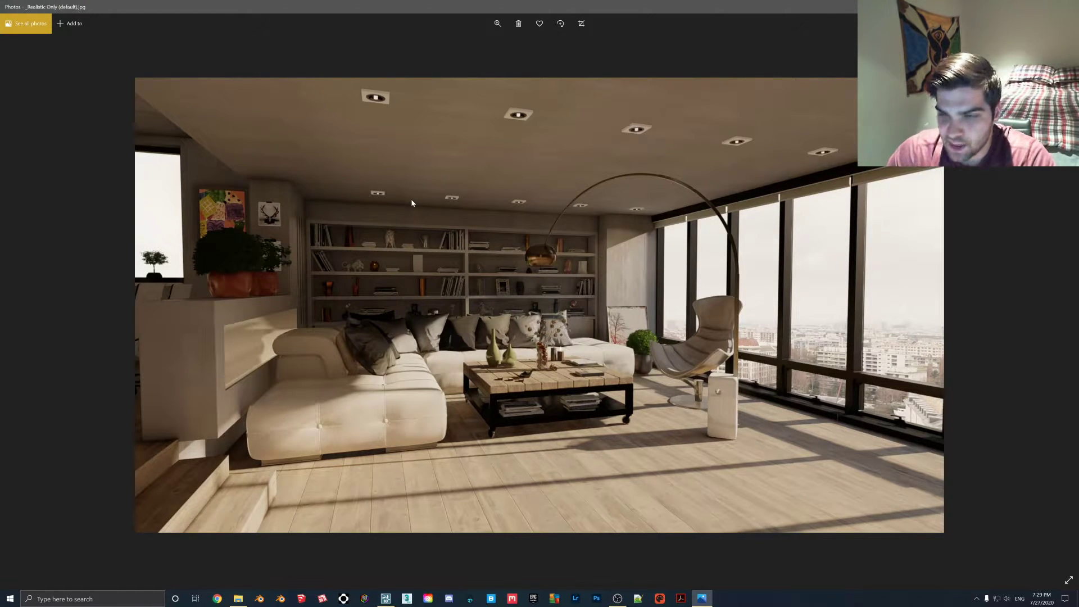
# Step: Compare the default Realistic Only render with the Realistic Bloom 0.5 render by switching back and forth between them
pyautogui.press('Right')
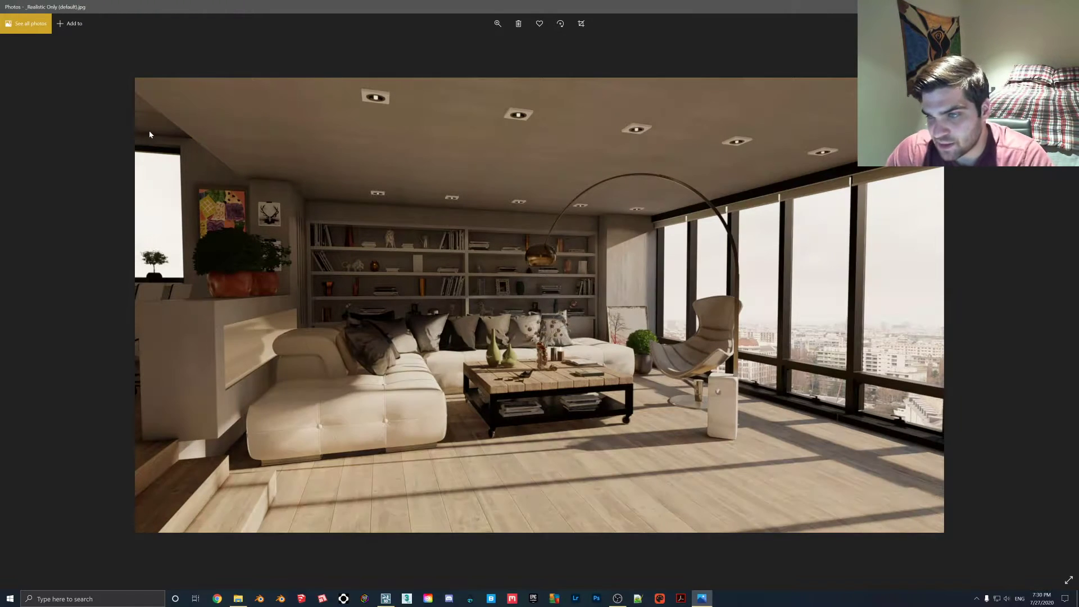
pyautogui.press('Left')
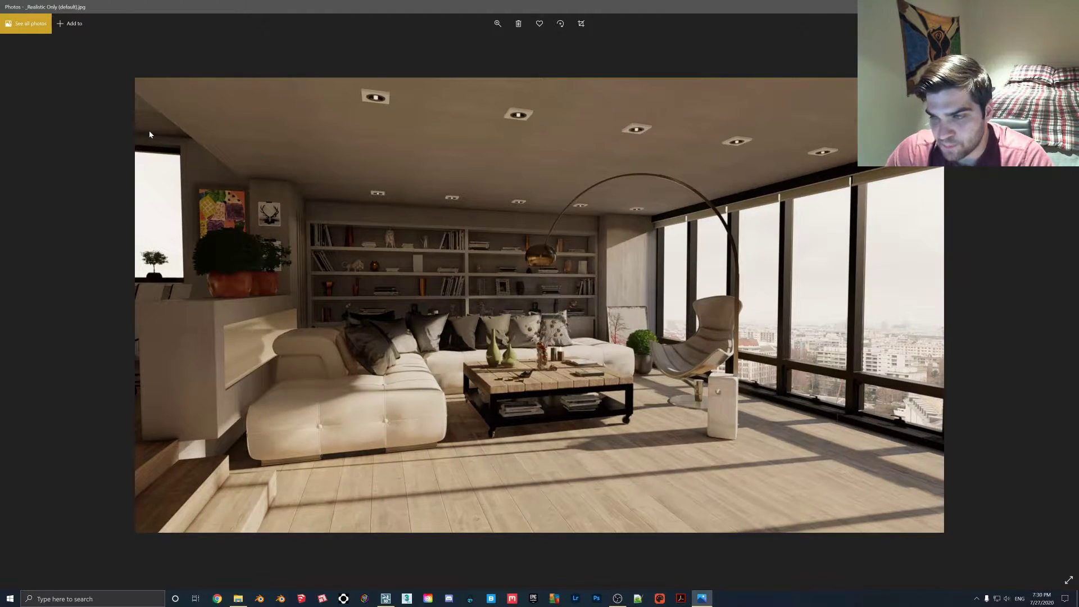
pyautogui.press('Right')
pyautogui.press('Left')
pyautogui.press('Right')
pyautogui.press('Left')
pyautogui.press('Right')
pyautogui.press('Left')
pyautogui.press('Right')
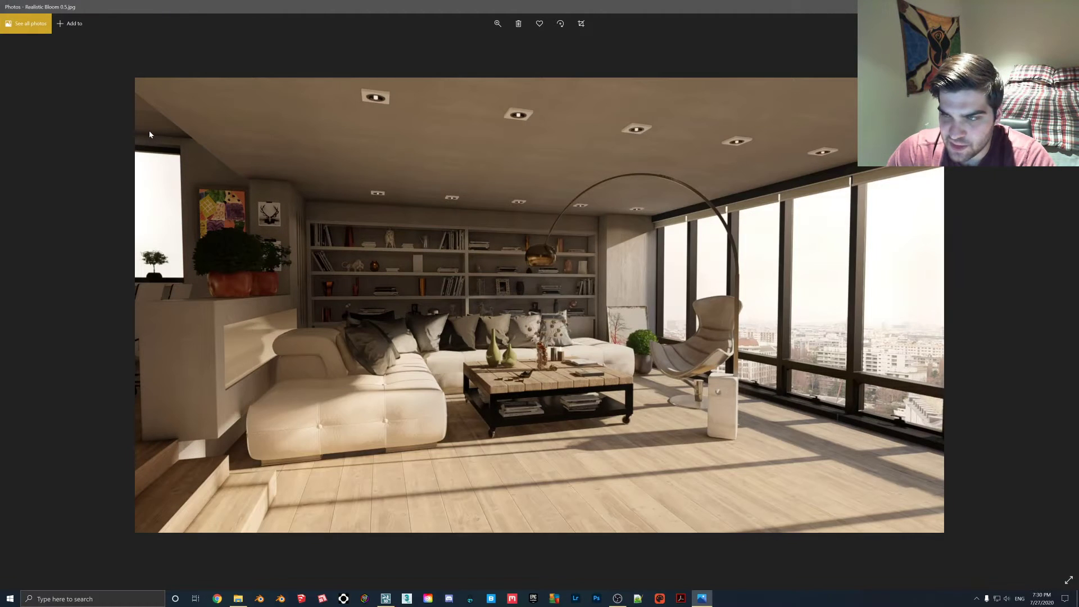
pyautogui.press('Left')
pyautogui.press('Right')
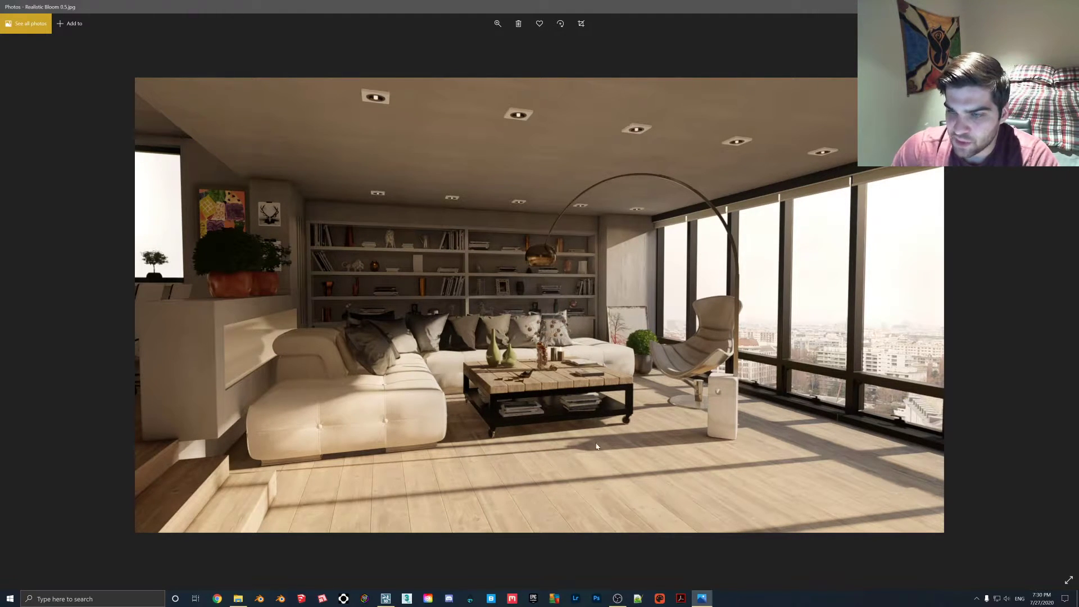
pyautogui.press('Left')
pyautogui.press('Right')
pyautogui.press('Left')
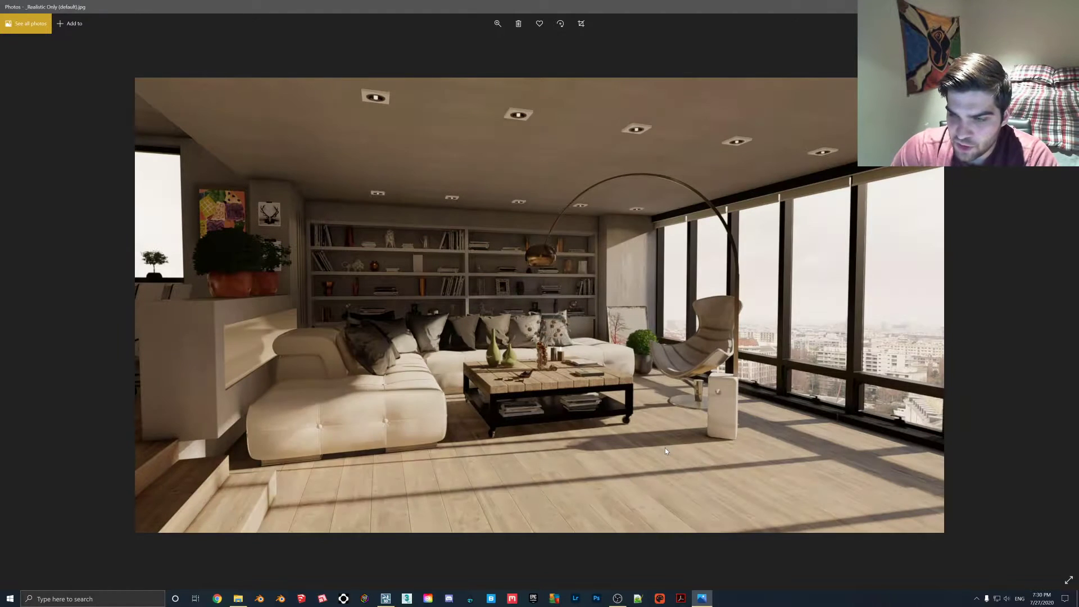
pyautogui.press('Right')
pyautogui.press('Left')
pyautogui.press('Right')
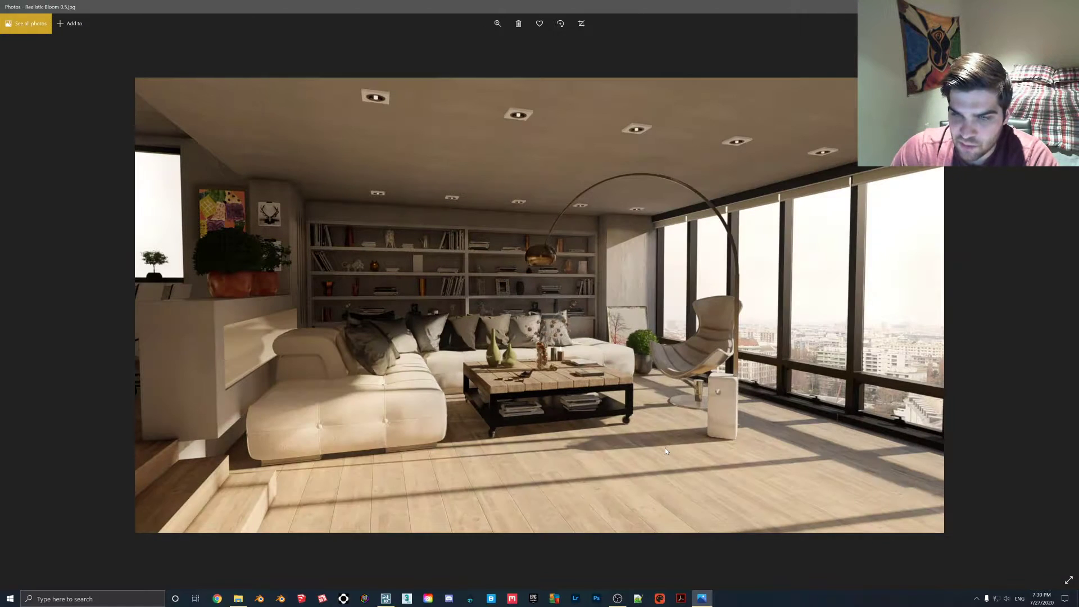
pyautogui.press('Left')
pyautogui.press('Right')
pyautogui.press('Left')
pyautogui.press('Right')
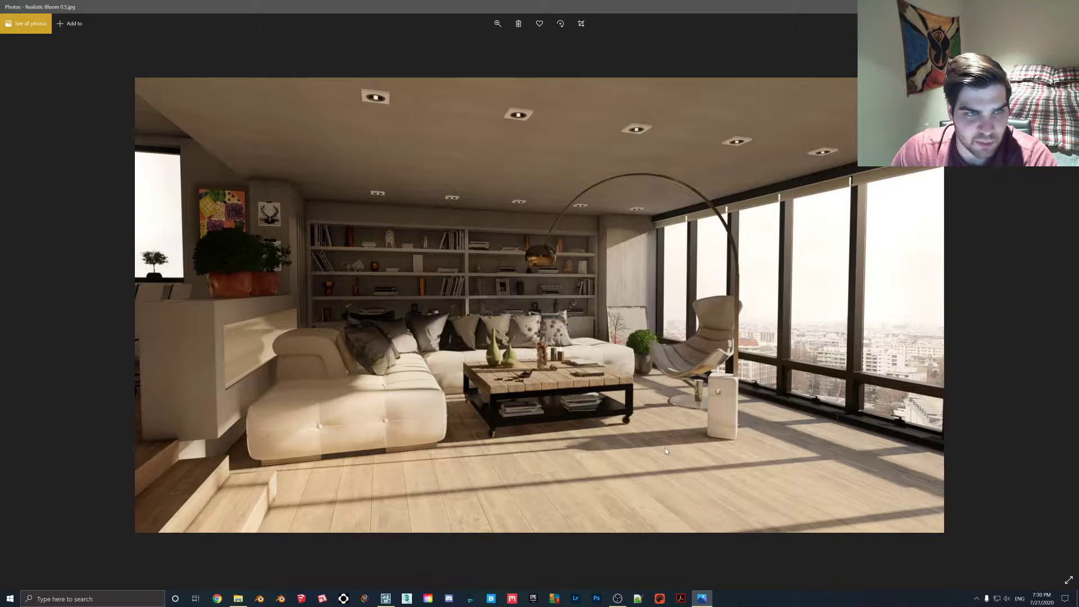
pyautogui.press('Left')
pyautogui.press('Right')
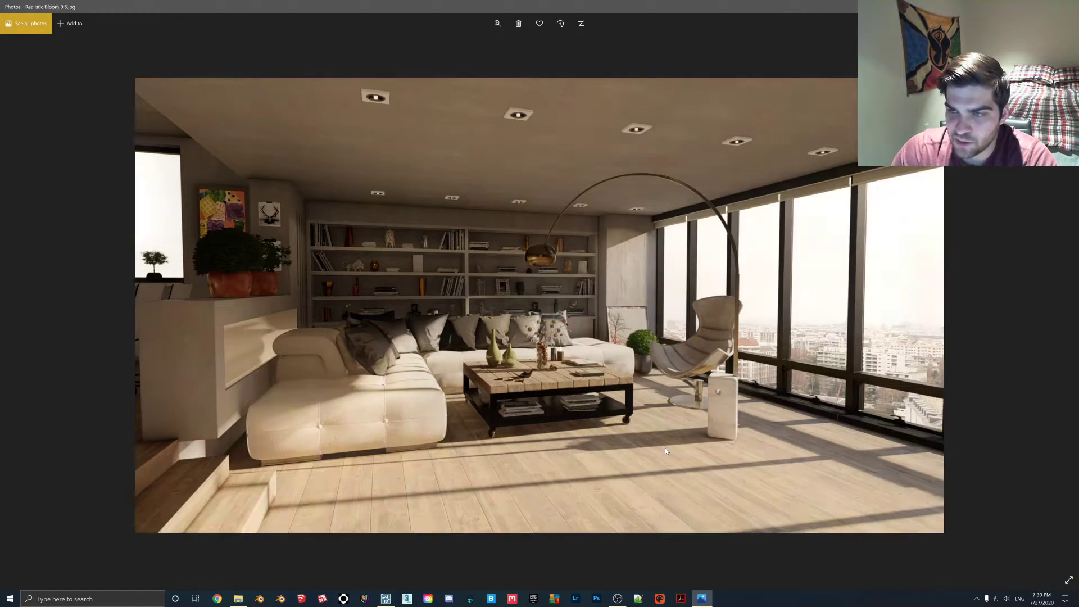
# Step: View the Realistic Bloom 1 and Bloom 2 renders and return to the default render
pyautogui.press('Right')
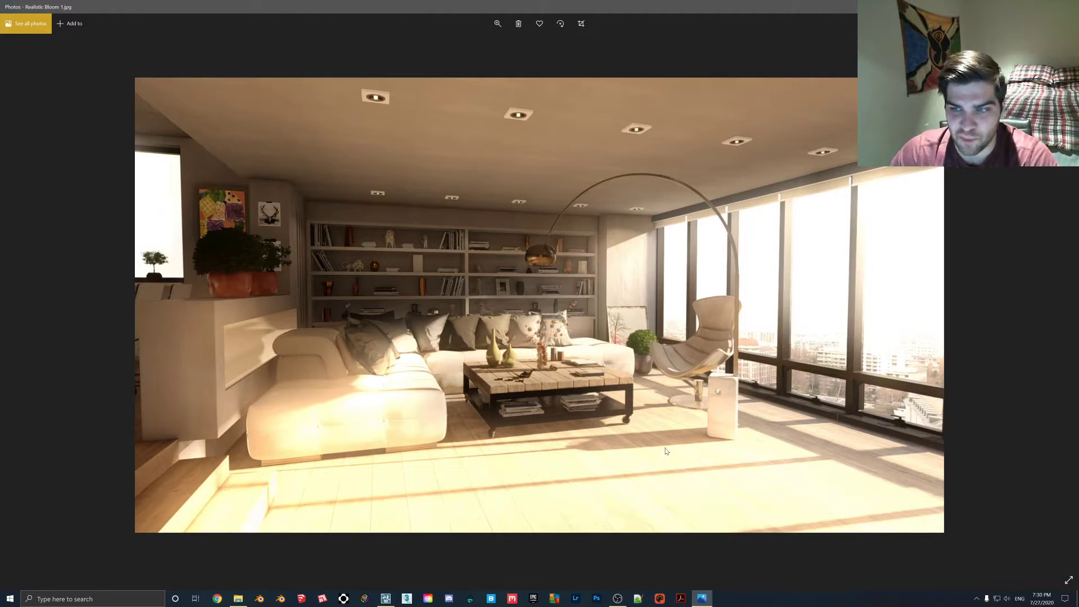
pyautogui.press('Right')
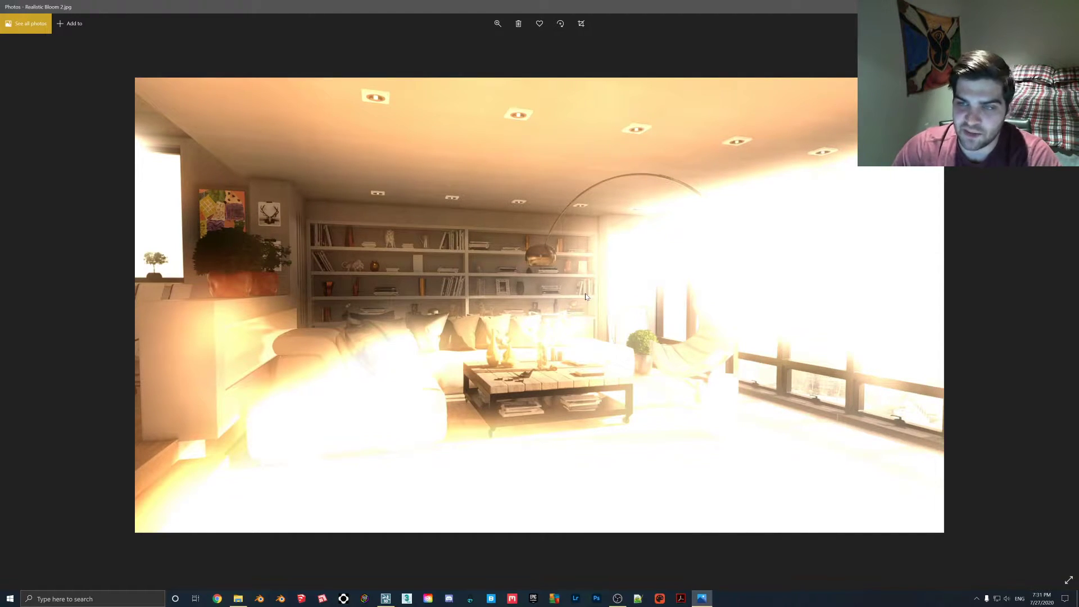
pyautogui.press('Left')
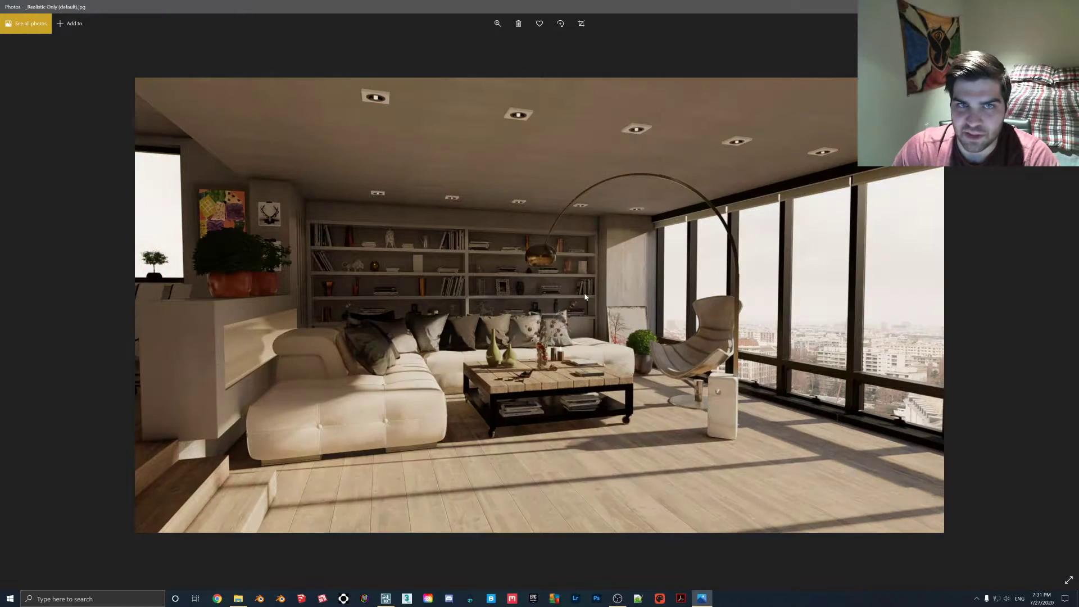
# Step: Recheck the default render against Bloom 0.5, close the image viewer and switch back to Lumion
pyautogui.press('Right')
pyautogui.press('Left')
pyautogui.press('Right')
pyautogui.press('Left')
pyautogui.press('Right')
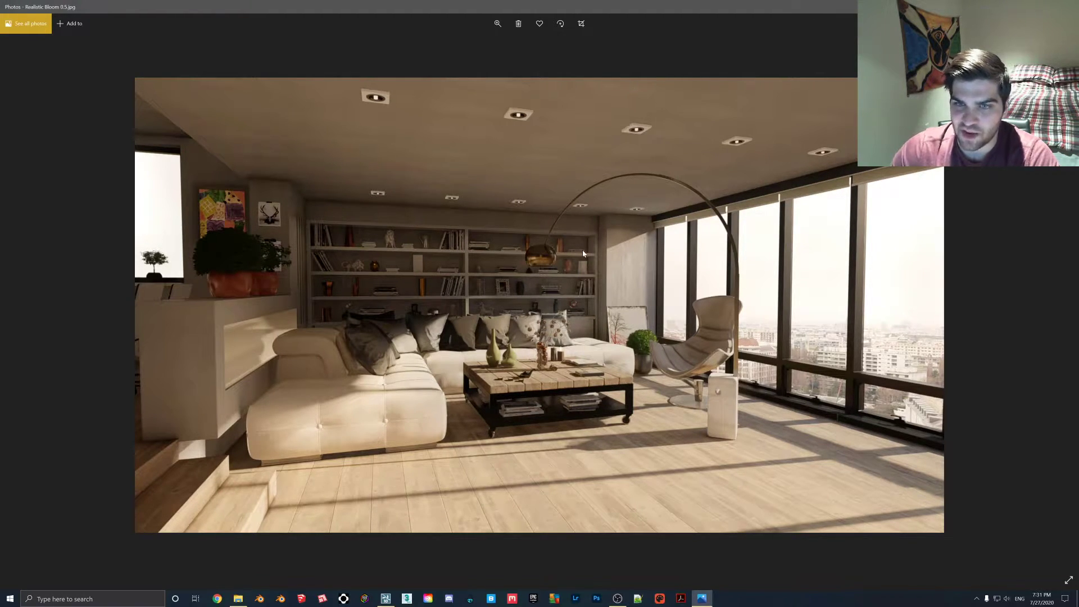
pyautogui.press('Right')
pyautogui.press('Left')
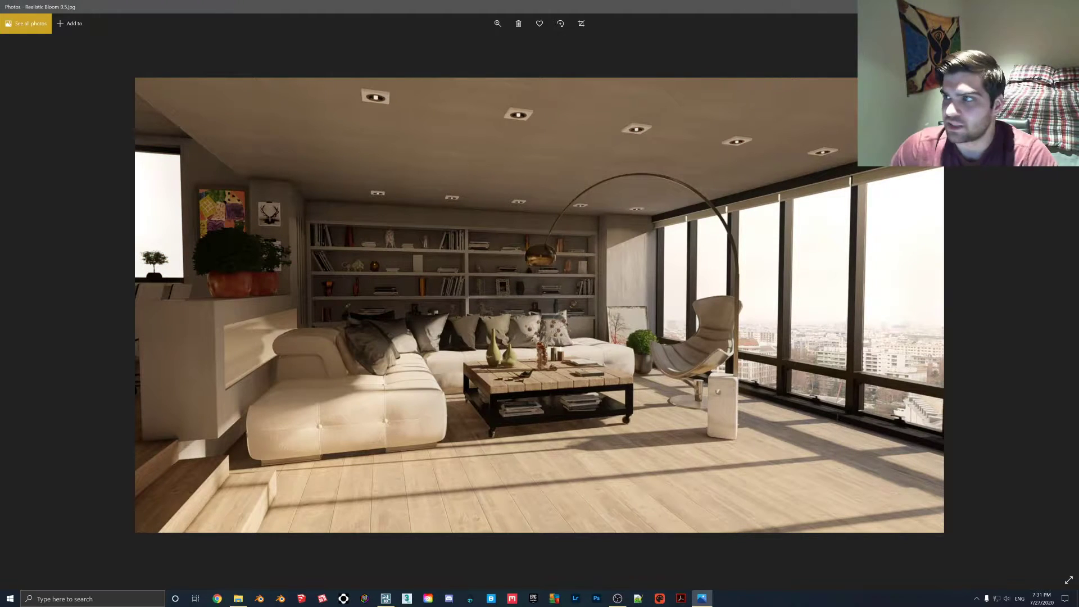
pyautogui.hotkey('alt', 'F4')
pyautogui.click(774, 88)
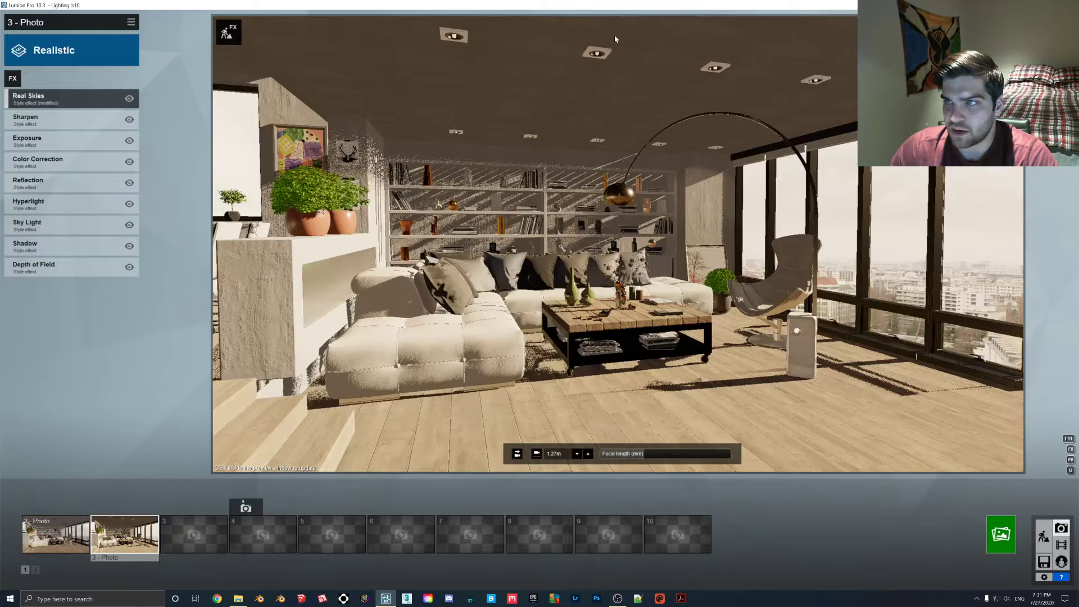
# Step: Add a Bloom effect to the photo, lower its amount to about 30% of the range, and update the preview
pyautogui.click(12, 78)
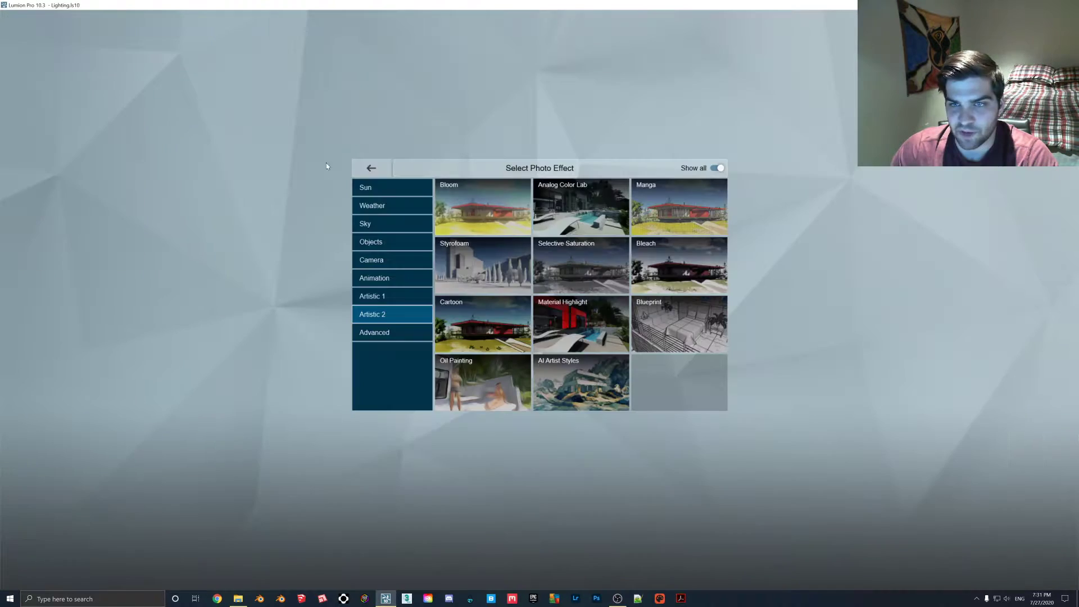
pyautogui.click(480, 208)
pyautogui.moveTo(65, 115); pyautogui.dragTo(47, 114)
pyautogui.click(567, 291)
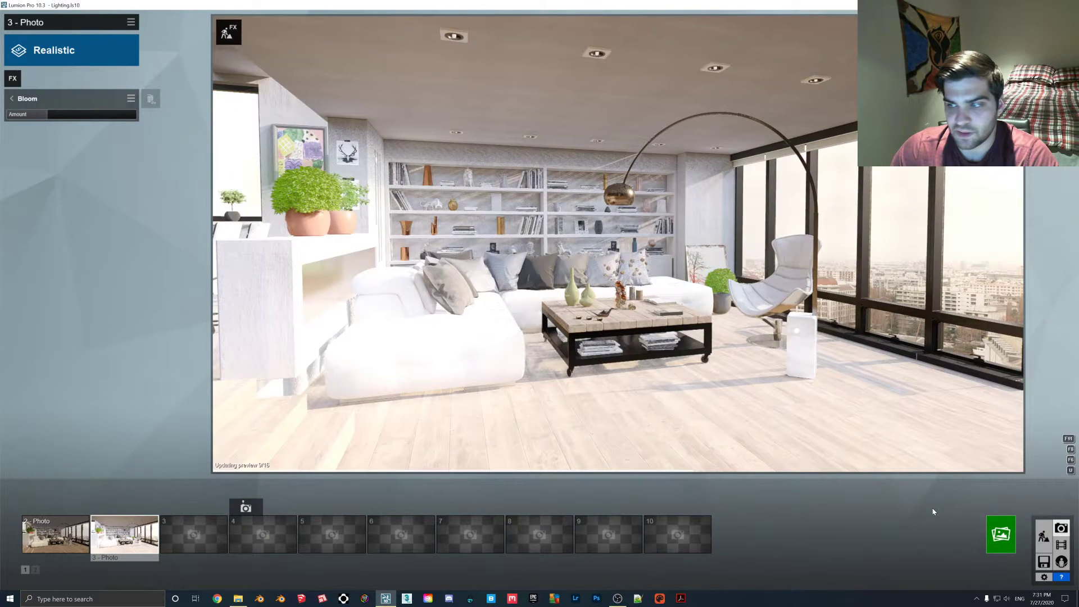
# Step: Render the photo with Bloom at Desktop 1920x1080 as a JPG named 2
pyautogui.click(1001, 534)
pyautogui.click(467, 402)
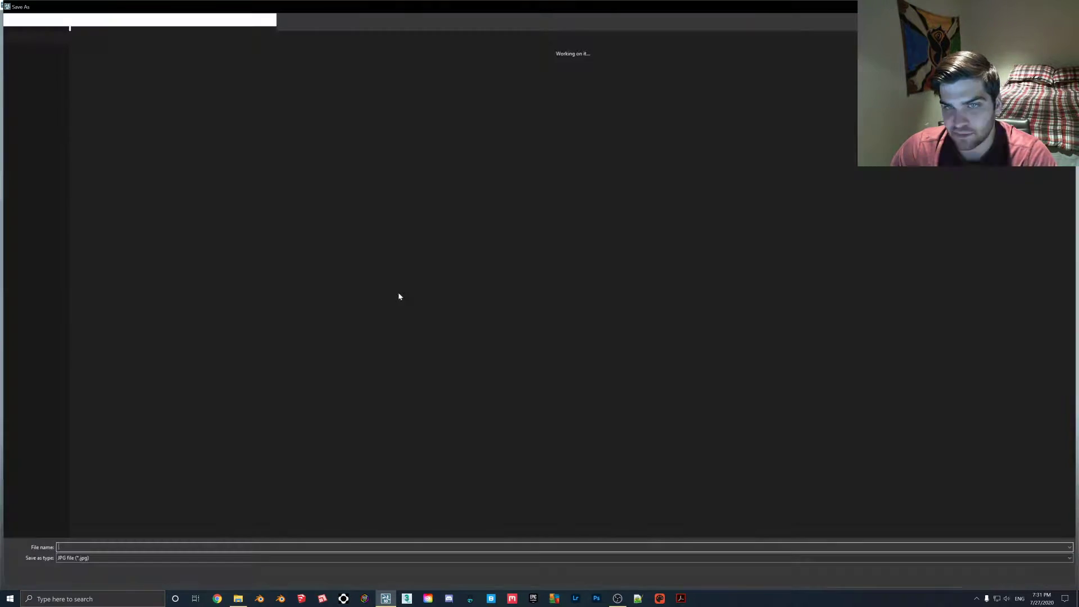
pyautogui.write('2')
pyautogui.press('Return')
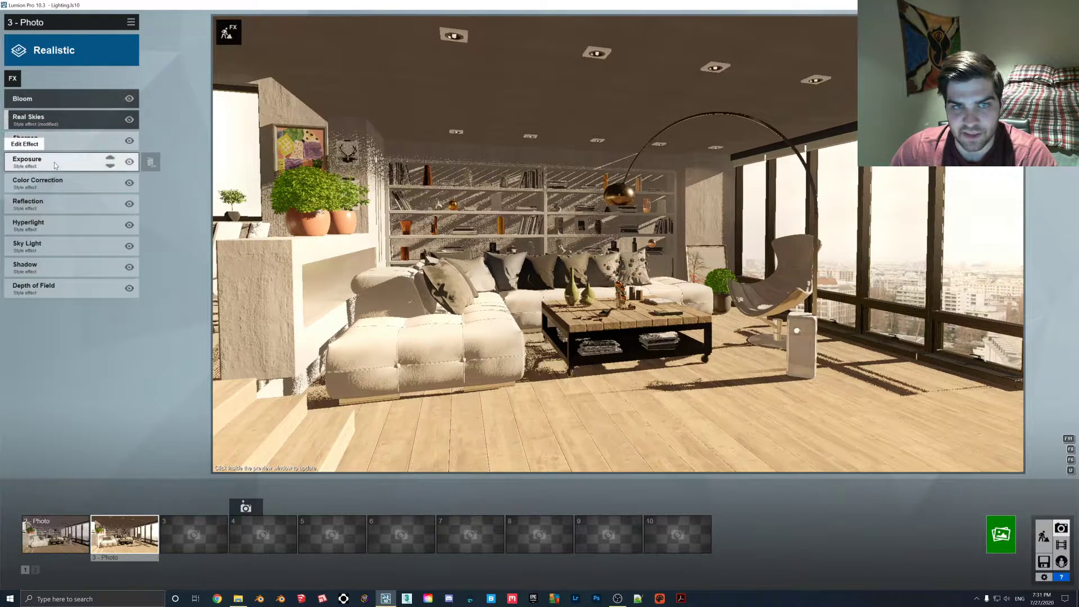
# Step: Lower the photo's Exposure effect to 0.4
pyautogui.click(55, 163)
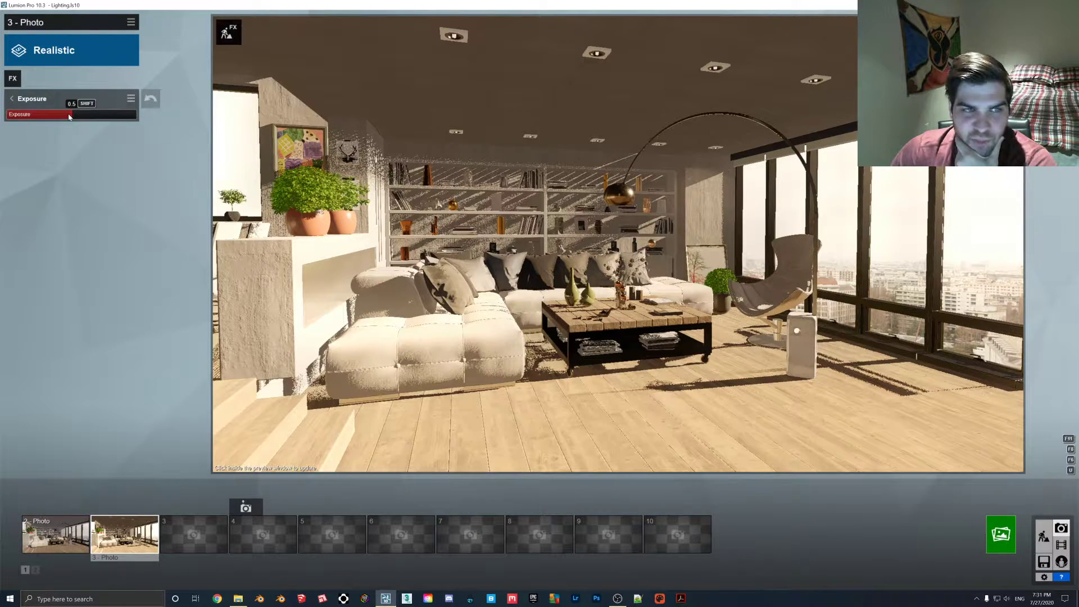
pyautogui.moveTo(69, 116)
pyautogui.mouseDown()
pyautogui.moveTo(54, 116)
pyautogui.moveTo(79, 118)
pyautogui.mouseUp()
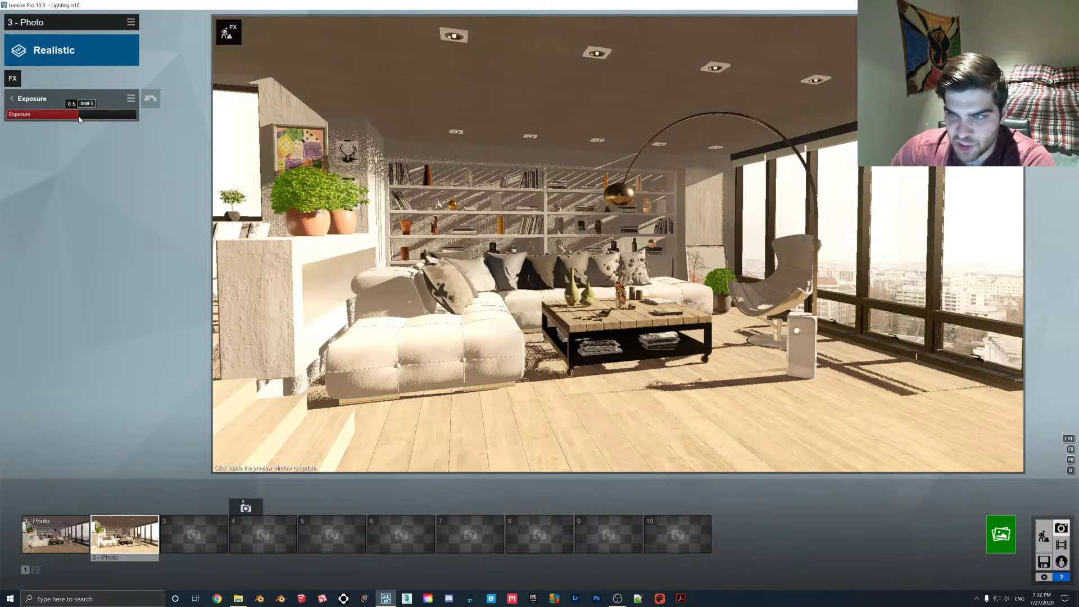
pyautogui.moveTo(78, 118); pyautogui.dragTo(61, 117)
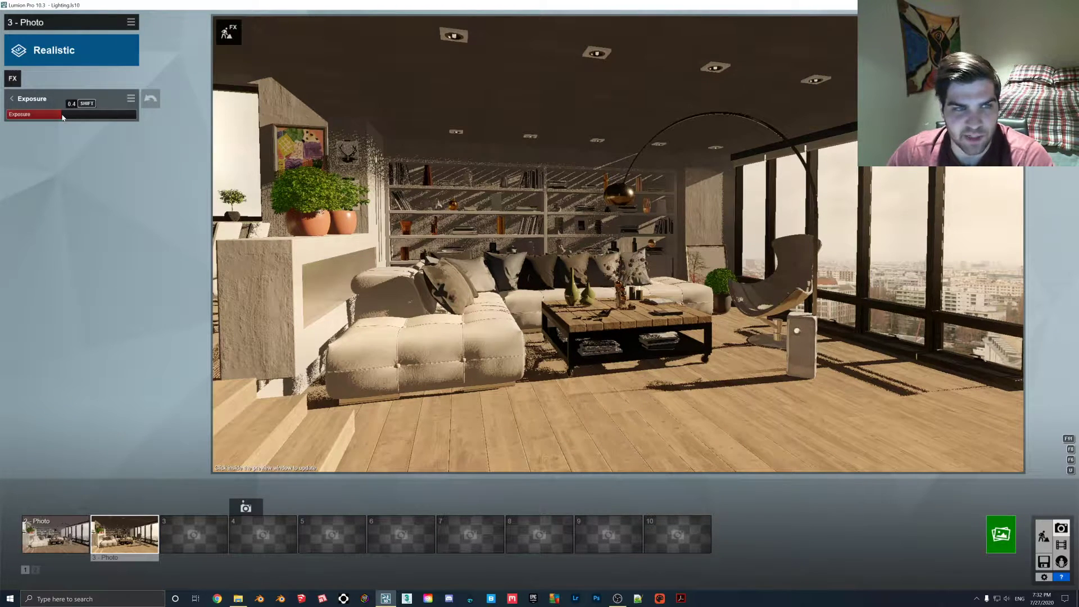
# Step: Switch to File Explorer, open the Exposure render set and compare the default 0.5 image with Realistic Exposure 0.3
pyautogui.click(238, 597)
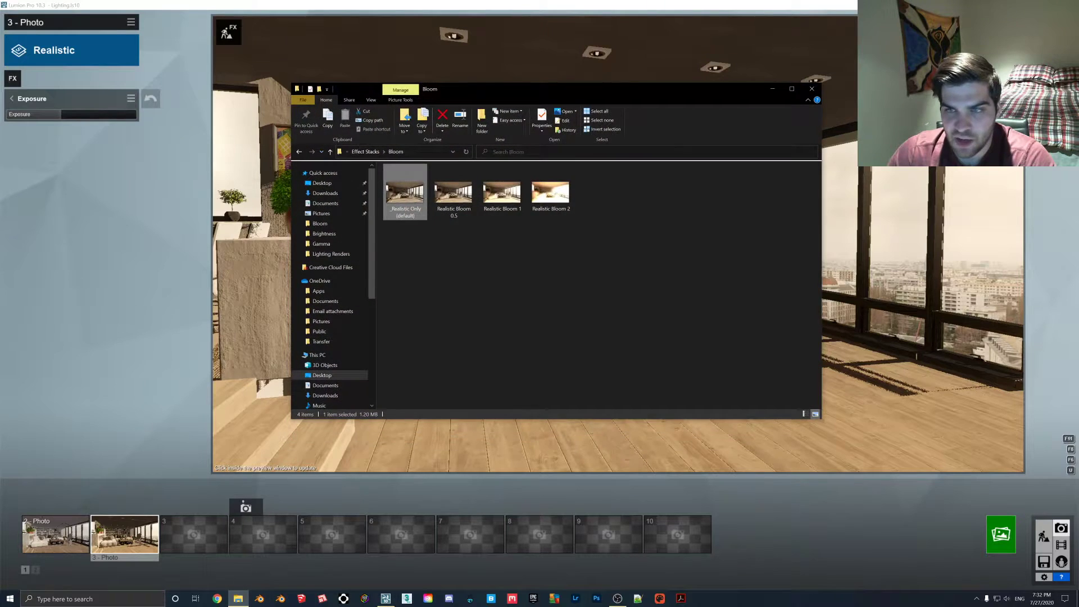
pyautogui.click(368, 152)
pyautogui.doubleClick(409, 195)
pyautogui.doubleClick(408, 196)
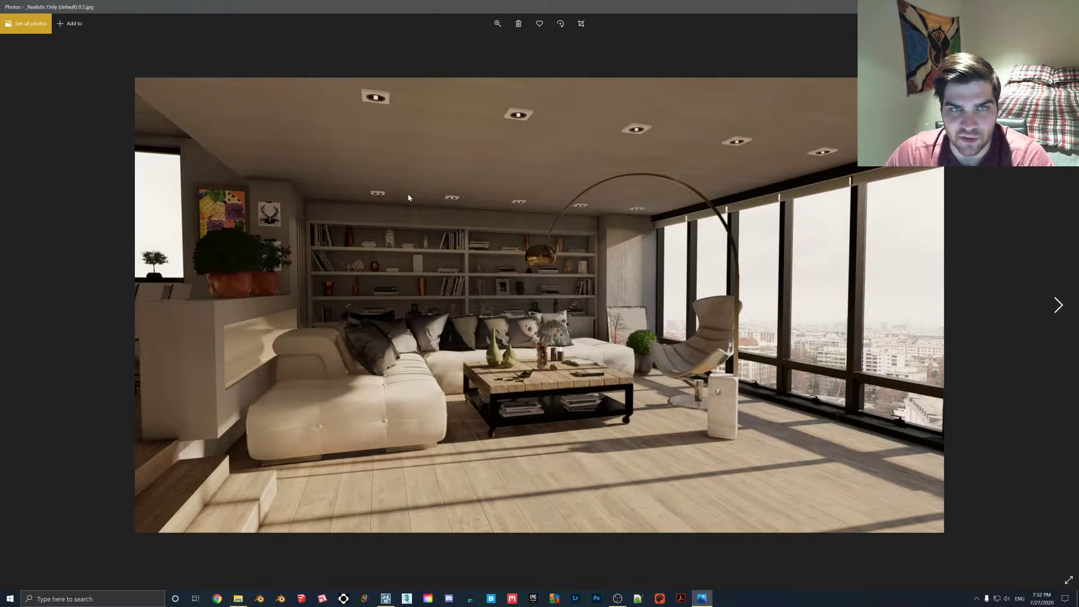
pyautogui.press('Right')
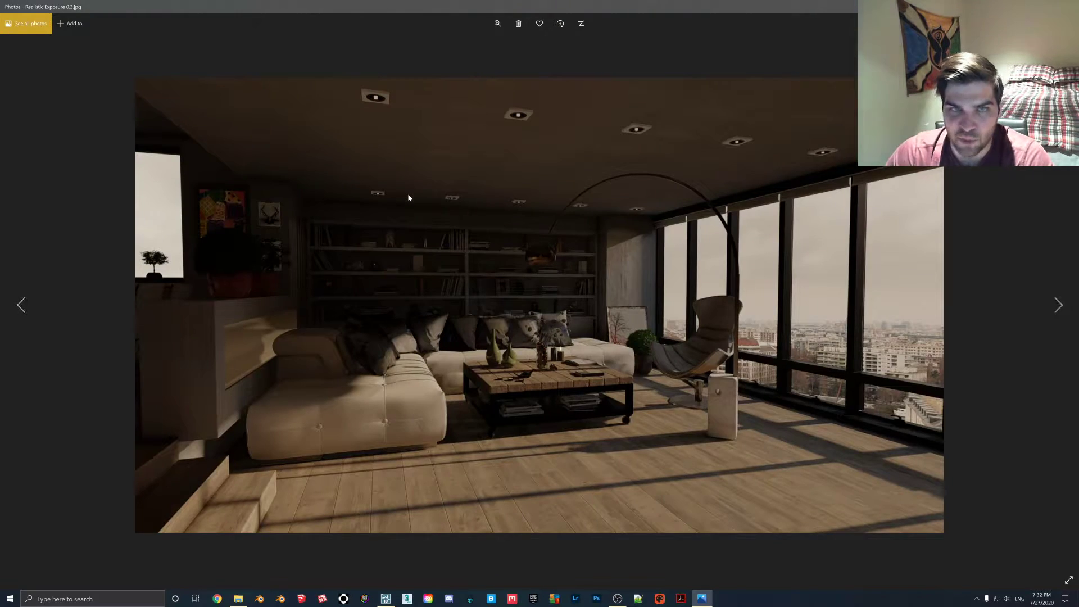
pyautogui.press('Left')
pyautogui.press('Right')
pyautogui.press('Left')
pyautogui.press('Right')
pyautogui.press('Left')
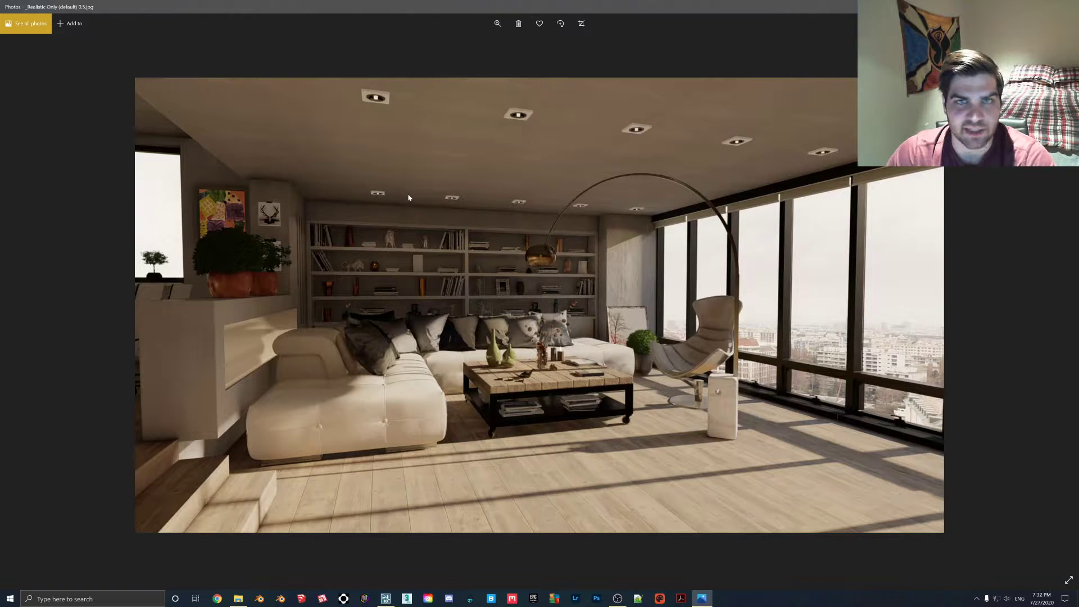
# Step: Flip repeatedly between the Realistic Exposure 0.8 render and the darker exposure renders to compare brightness
pyautogui.press('Right')
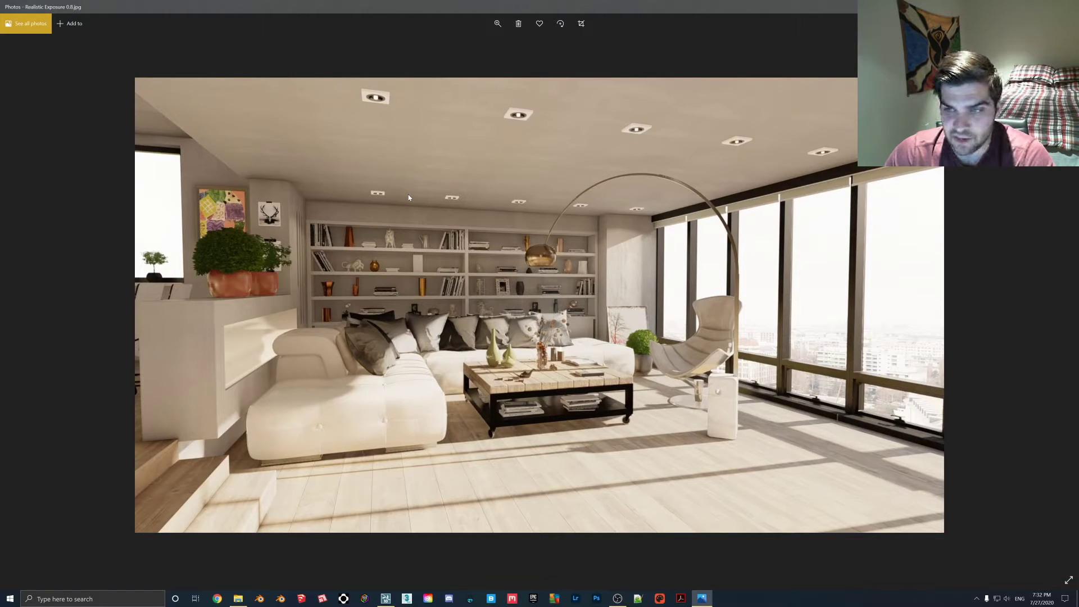
pyautogui.press('Left')
pyautogui.press('Right')
pyautogui.press('Left')
pyautogui.press('Right')
pyautogui.press('Left')
pyautogui.press('Right')
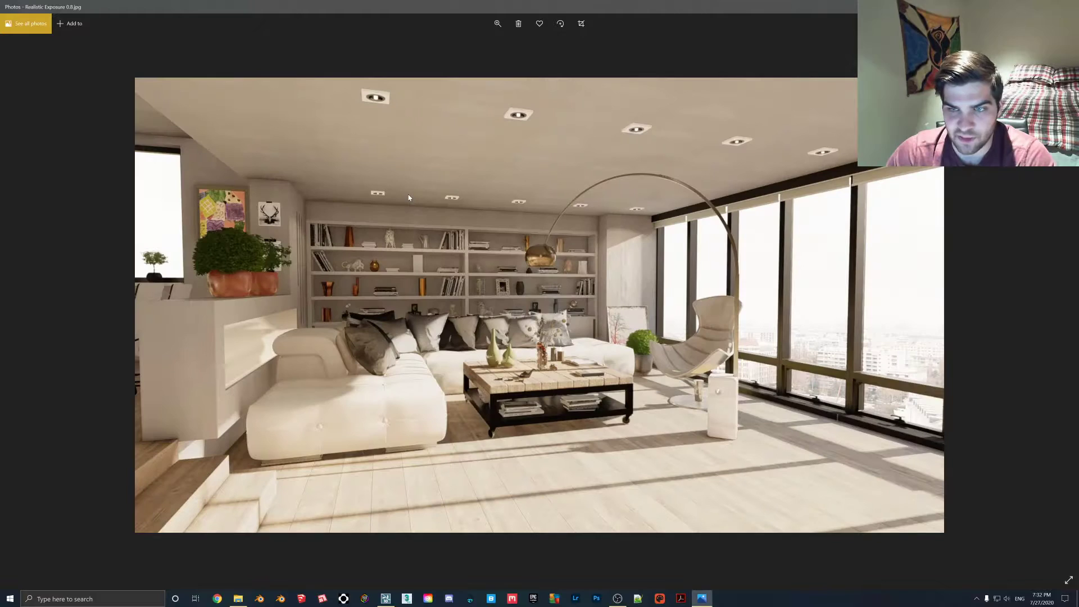
pyautogui.press('Left')
pyautogui.press('Right')
pyautogui.press('Left')
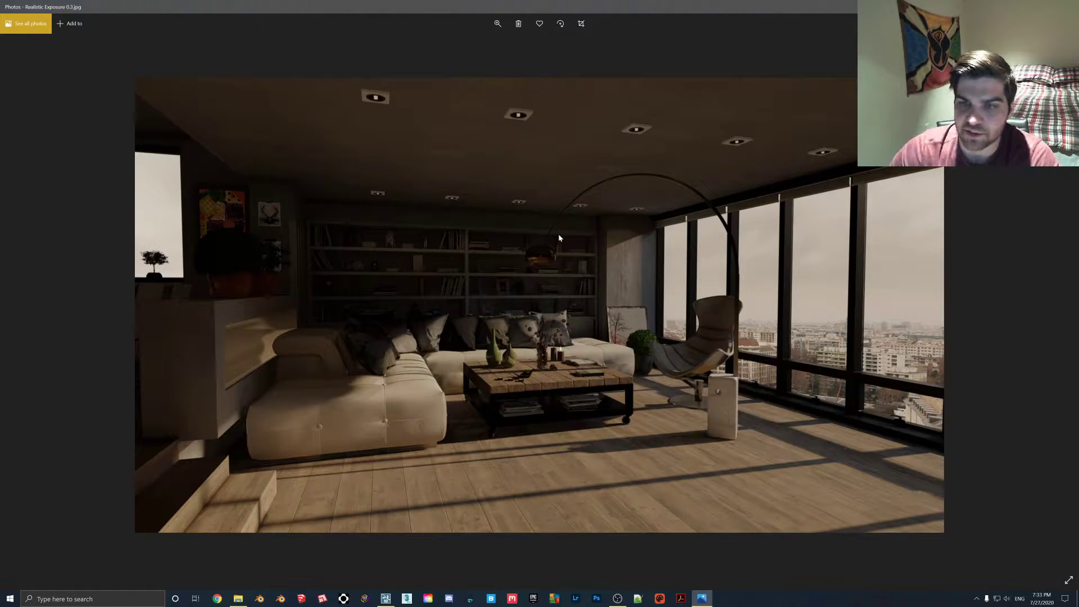
# Step: Recheck the default 0.5 and Exposure 0.8 renders and close the image viewer
pyautogui.press('Left')
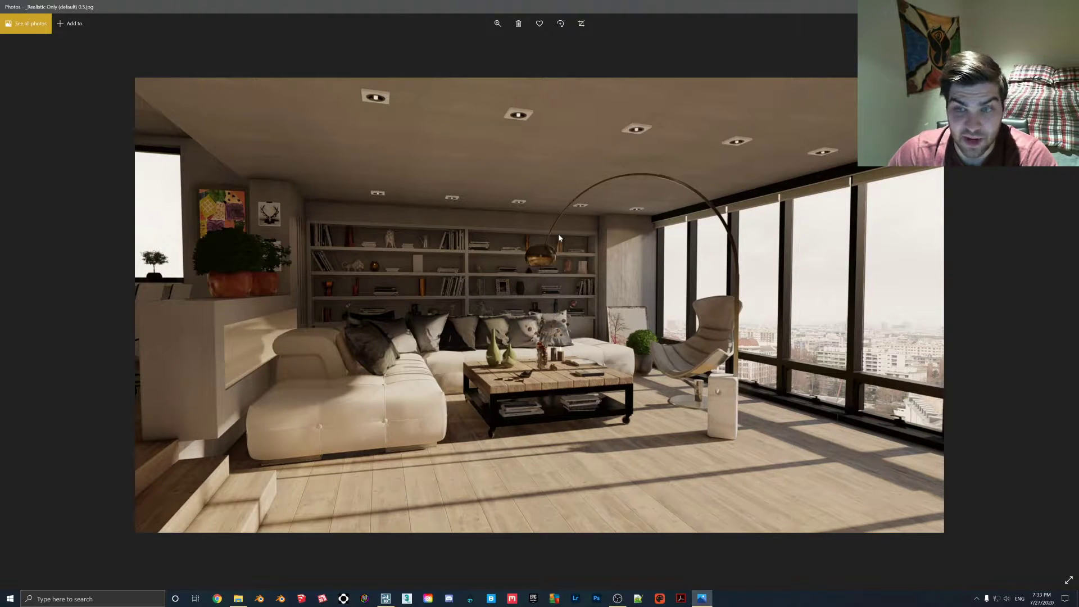
pyautogui.press('Left')
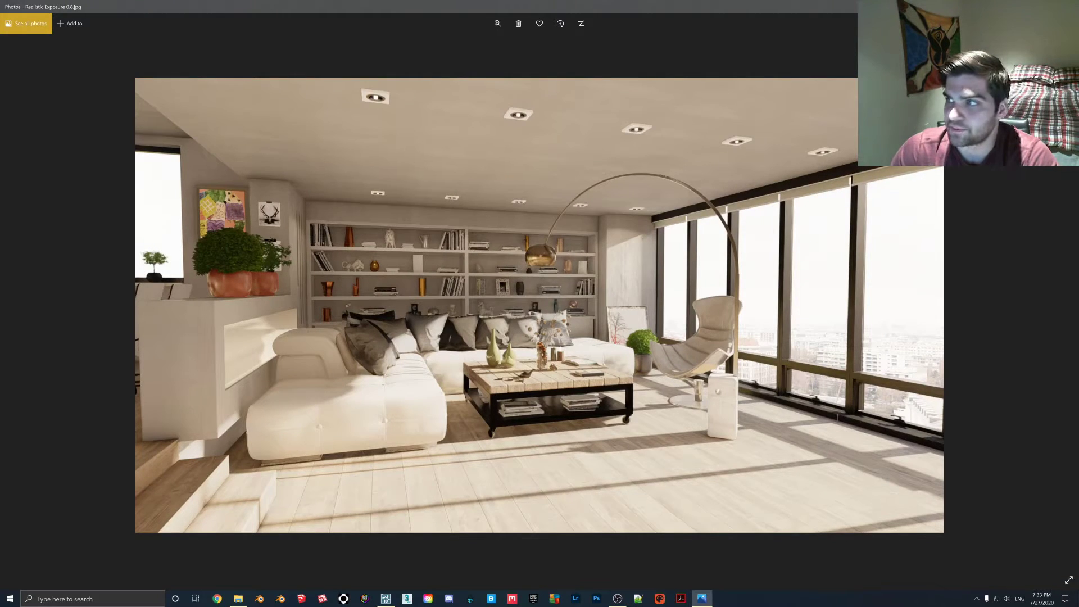
pyautogui.click(1066, 7)
# Step: Switch back to Lumion, leave the Exposure settings and open the photo's Color Correction effect
pyautogui.click(79, 134)
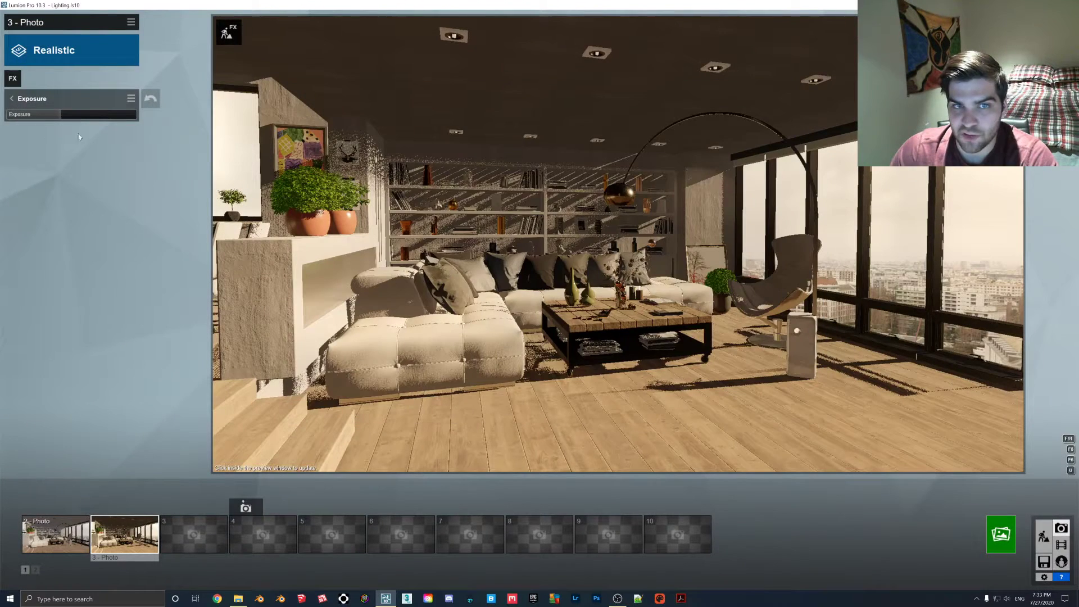
pyautogui.click(21, 103)
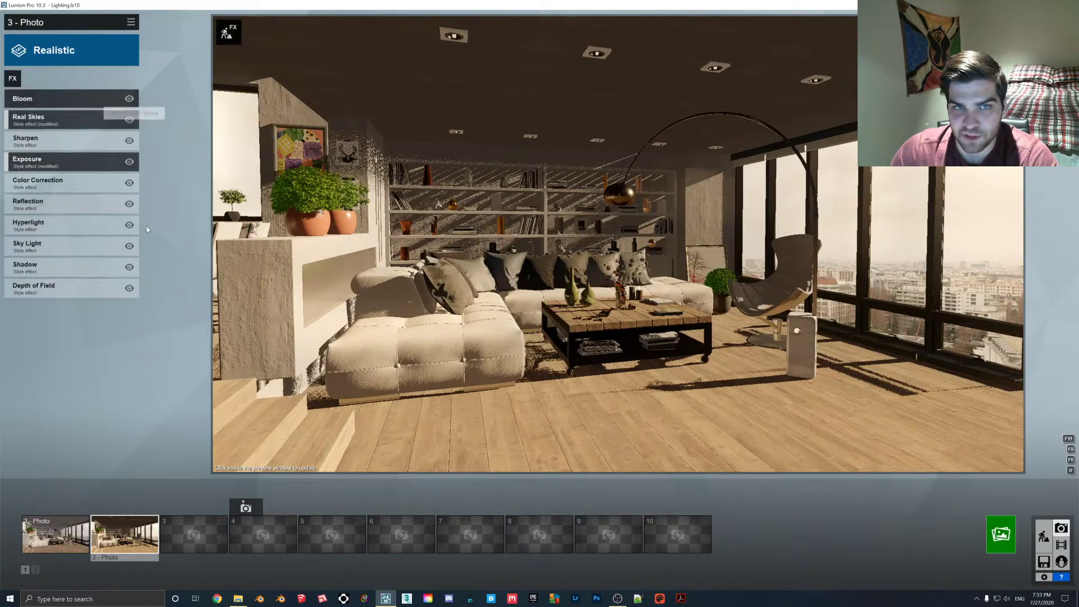
pyautogui.click(66, 183)
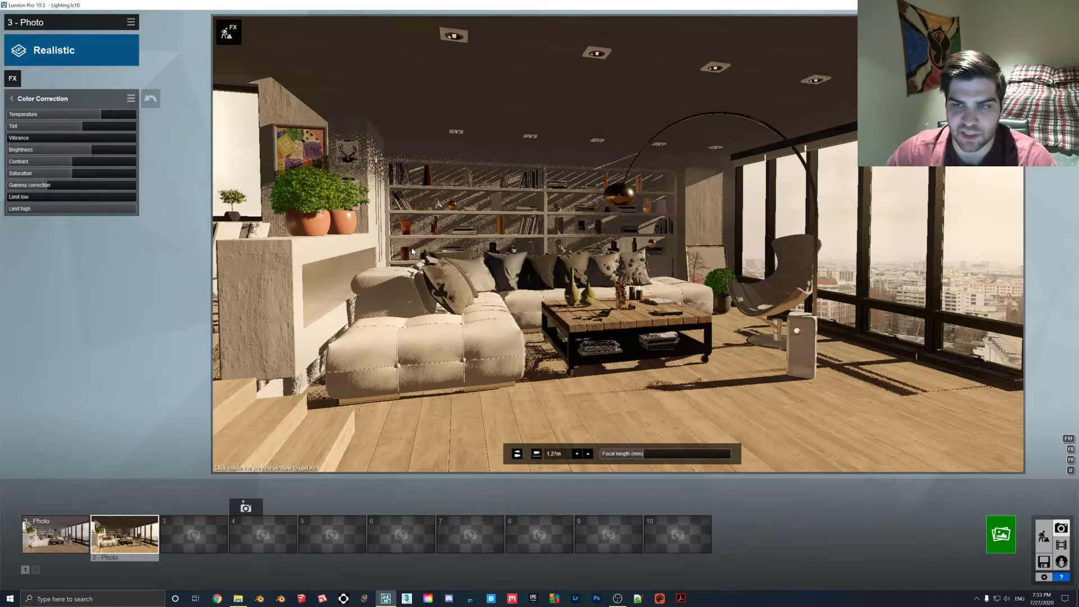
# Step: Switch to File Explorer, browse to the Color Correction Temperature renders and open the default 0.4 image
pyautogui.click(238, 598)
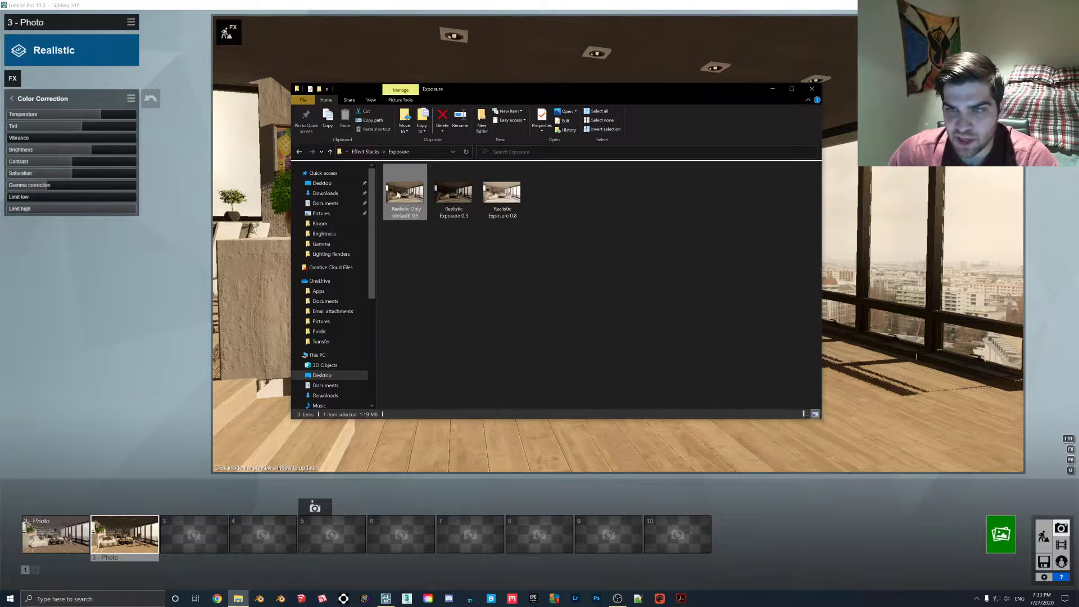
pyautogui.click(365, 151)
pyautogui.doubleClick(414, 189)
pyautogui.press('Down')
pyautogui.press('Down')
pyautogui.press('Down')
pyautogui.press('Return')
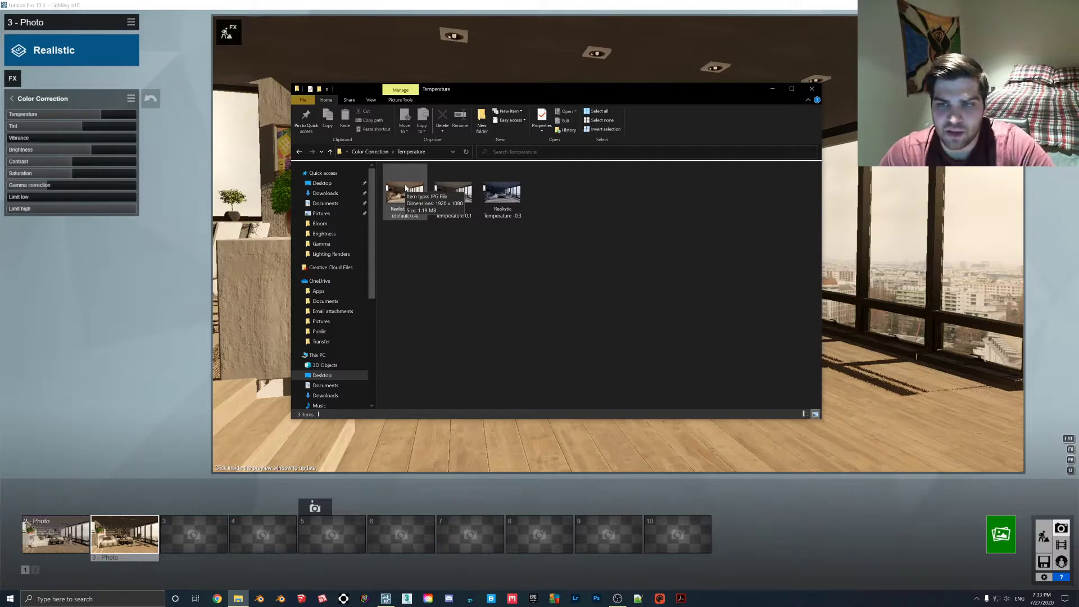
pyautogui.doubleClick(400, 191)
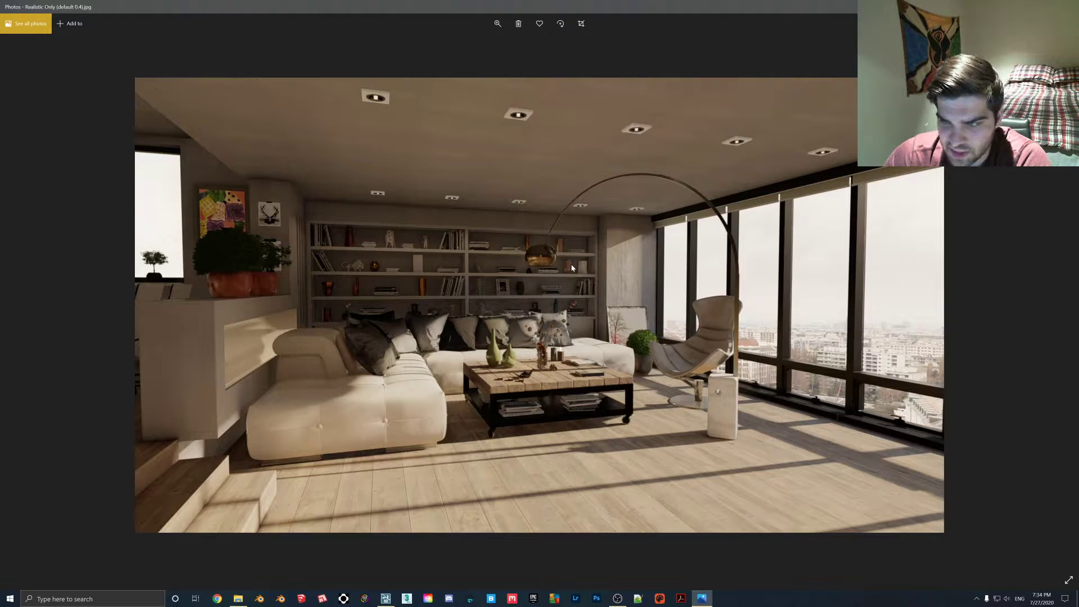
# Step: View the Temperature 0.1 and -0.3 renders, return to the default 0.4 image and close the image viewer
pyautogui.press('Right')
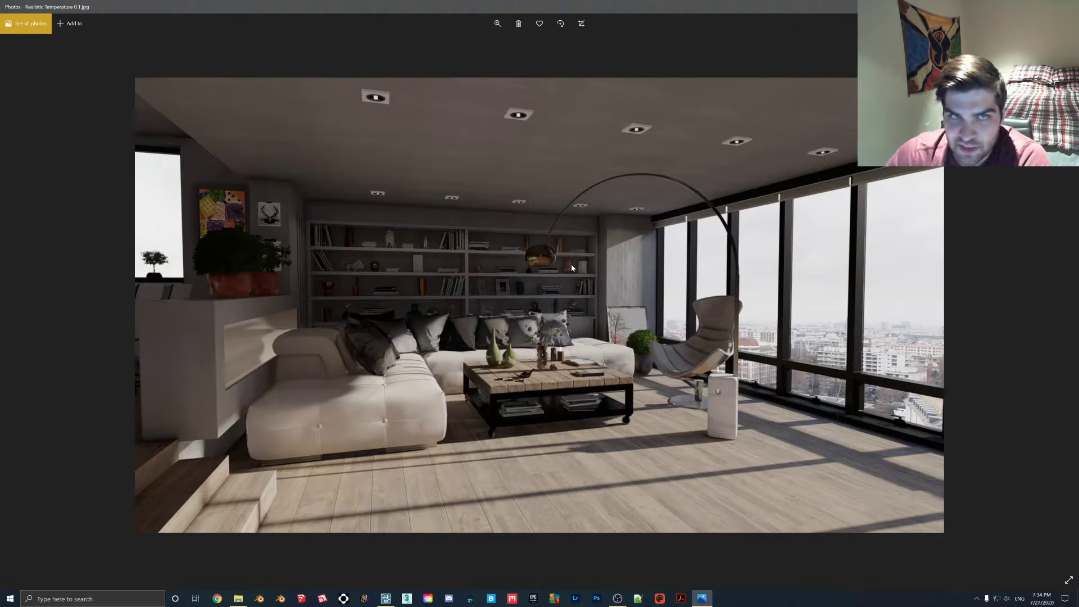
pyautogui.press('Right')
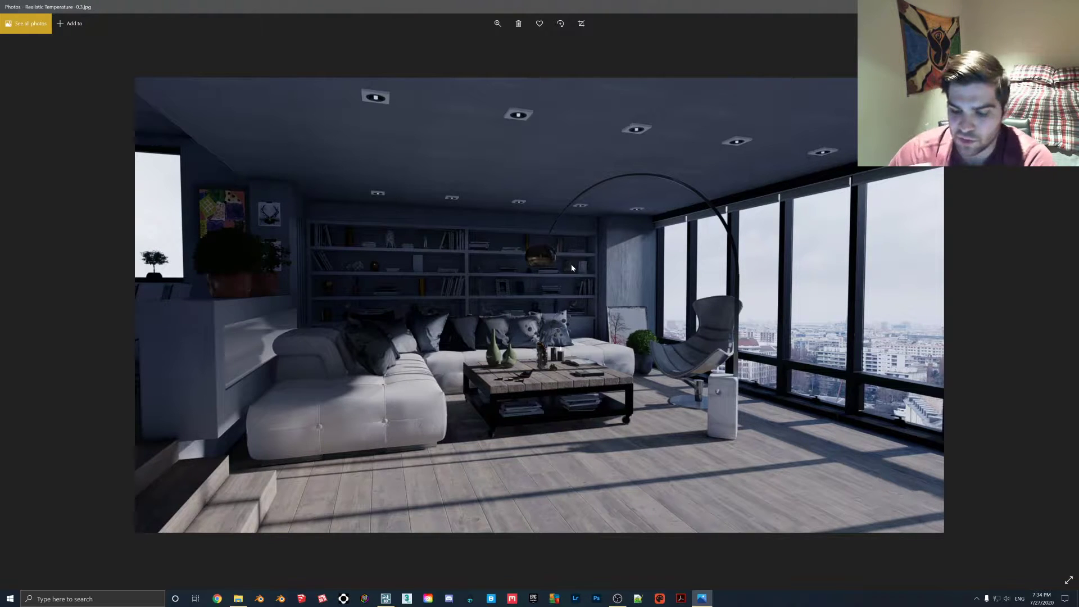
pyautogui.press('Left')
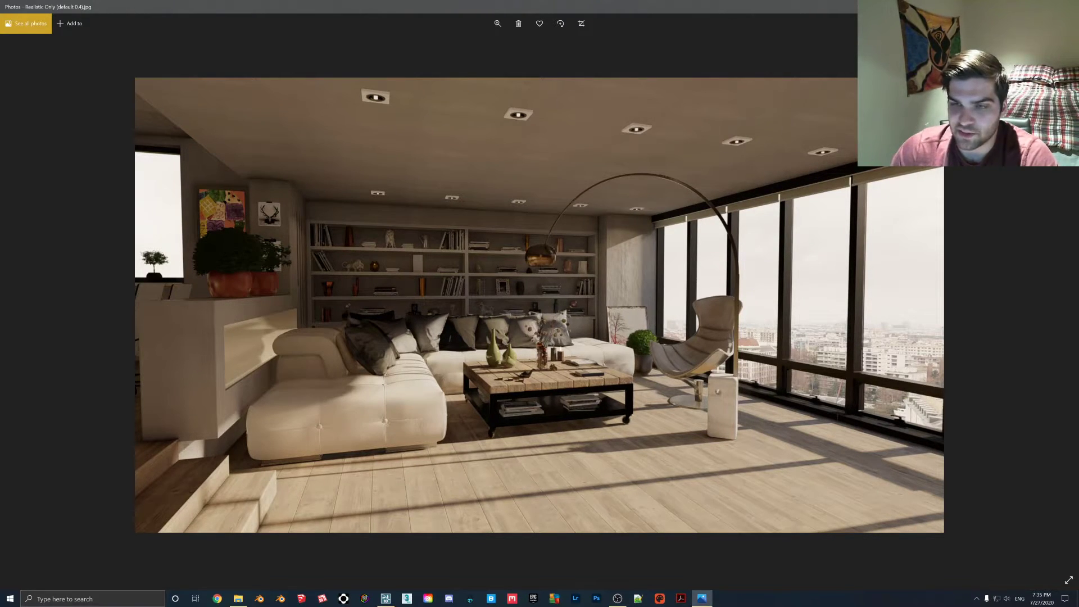
pyautogui.click(1069, 7)
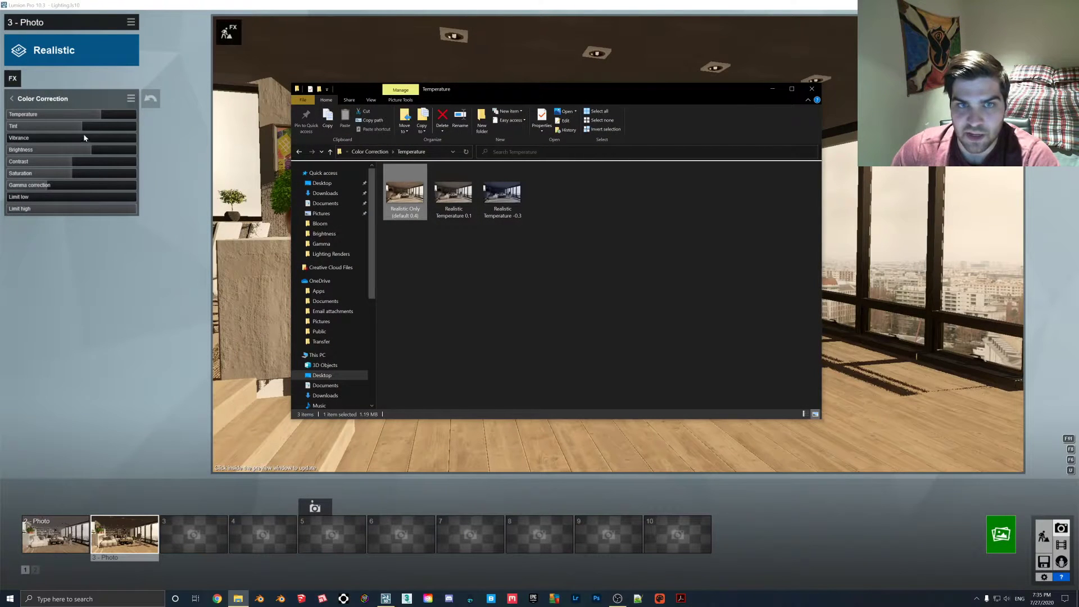
# Step: Switch back to Lumion and lower the Color Correction temperature to slightly above the middle of its range
pyautogui.click(99, 265)
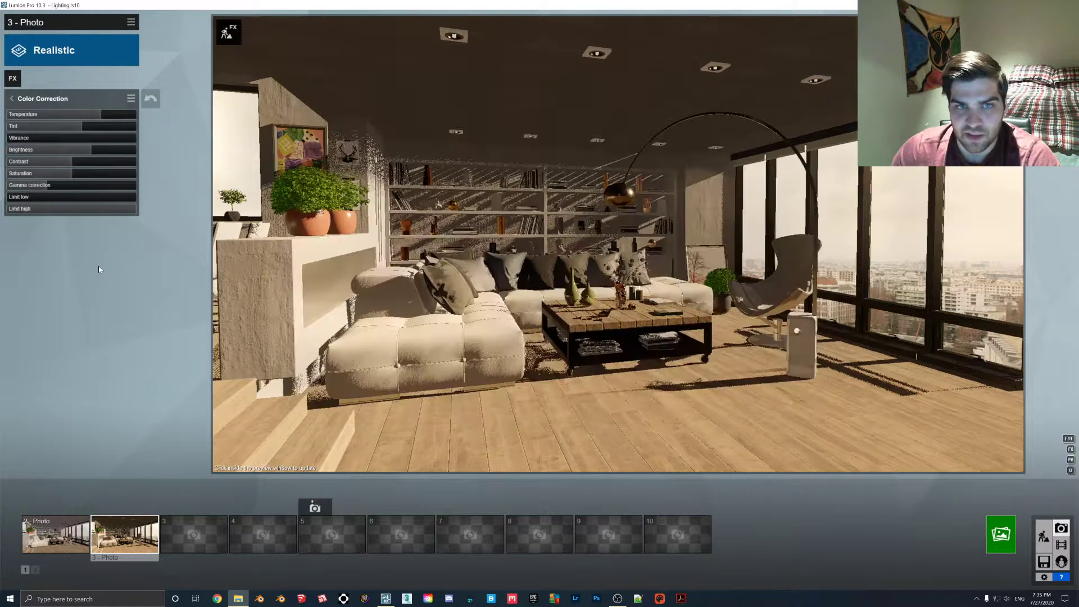
pyautogui.moveTo(97, 115); pyautogui.dragTo(82, 116)
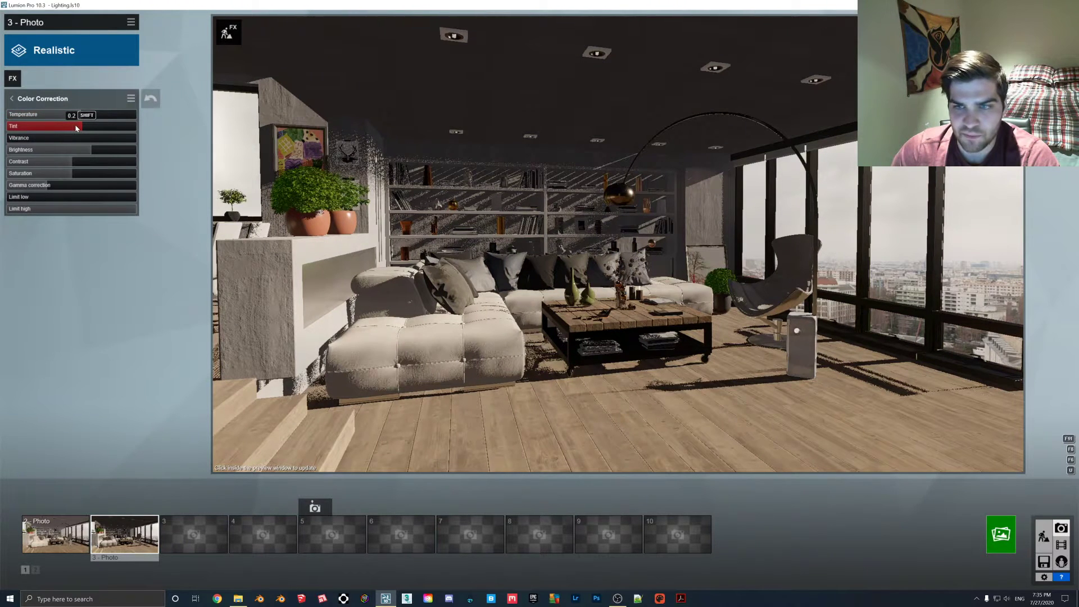
# Step: Open the Tint render set in File Explorer and compare the default 0.2 image with Realistic Tint 0.4
pyautogui.click(238, 598)
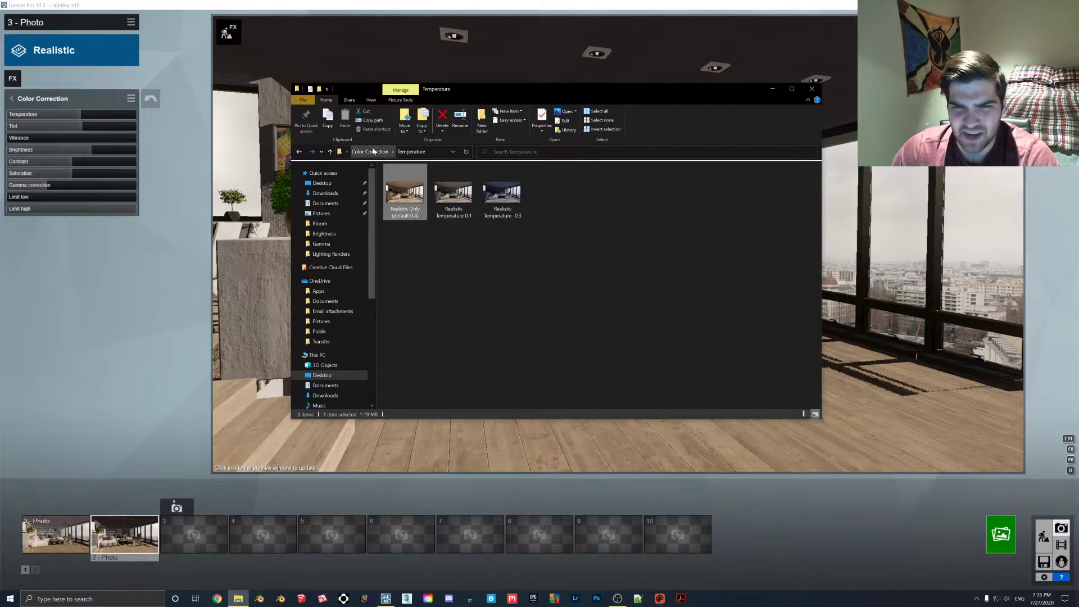
pyautogui.click(371, 151)
pyautogui.doubleClick(410, 219)
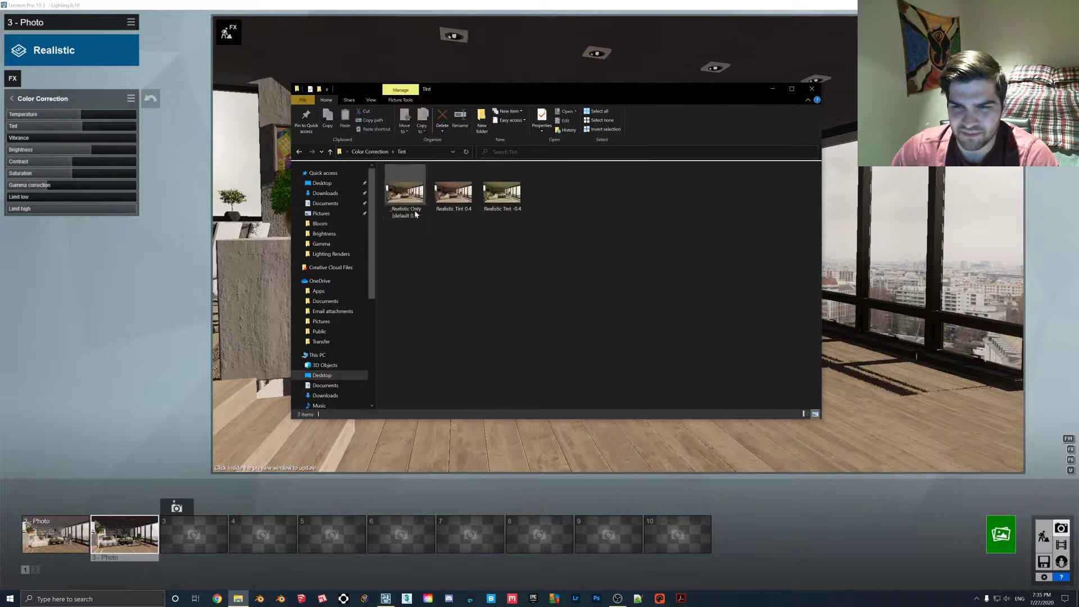
pyautogui.doubleClick(425, 196)
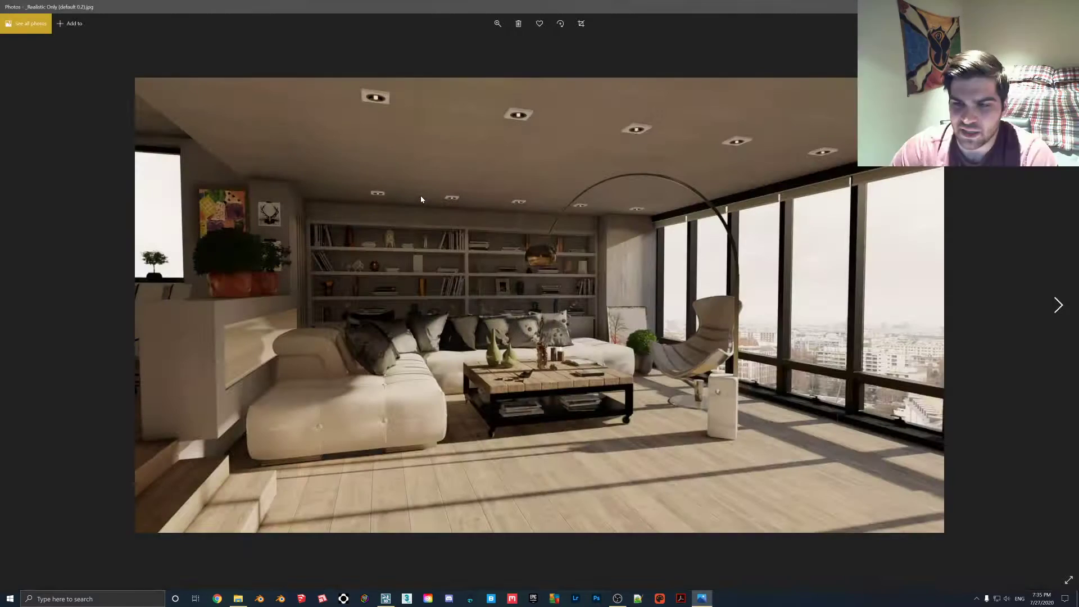
pyautogui.press('Right')
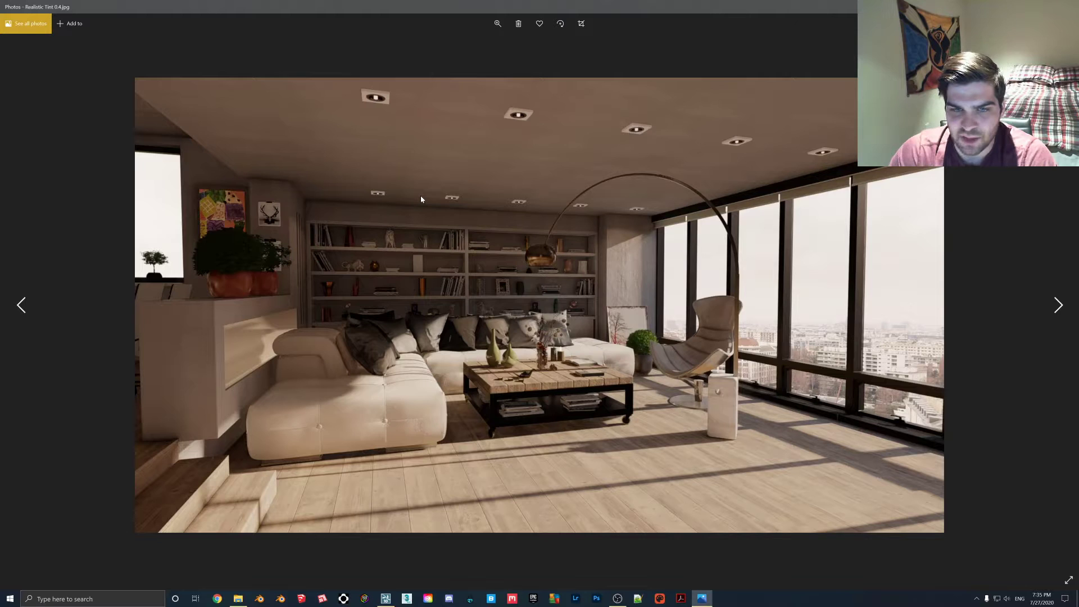
pyautogui.press('Left')
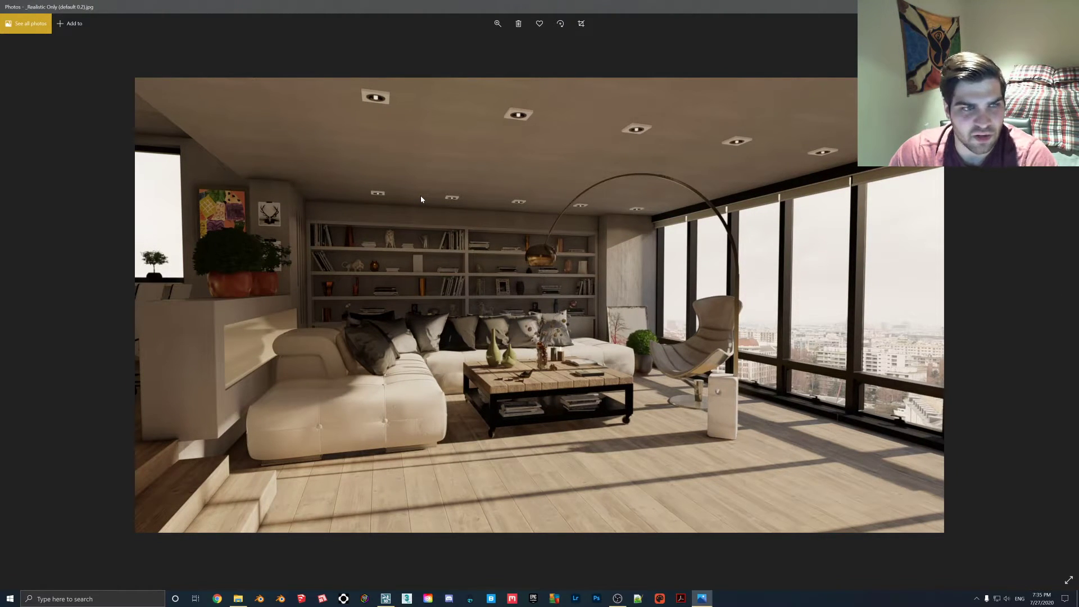
# Step: View the remaining Tint renders including Tint -0.4, return to the default image and close the image viewer
pyautogui.press('Right')
pyautogui.press('Right')
pyautogui.press('Right')
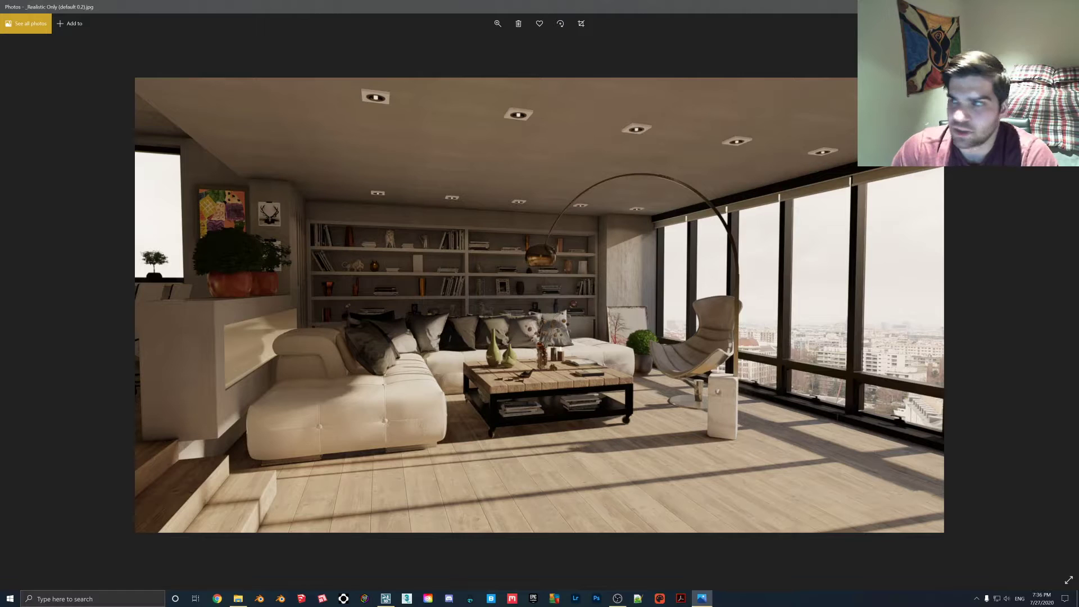
pyautogui.hotkey('alt', 'F4')
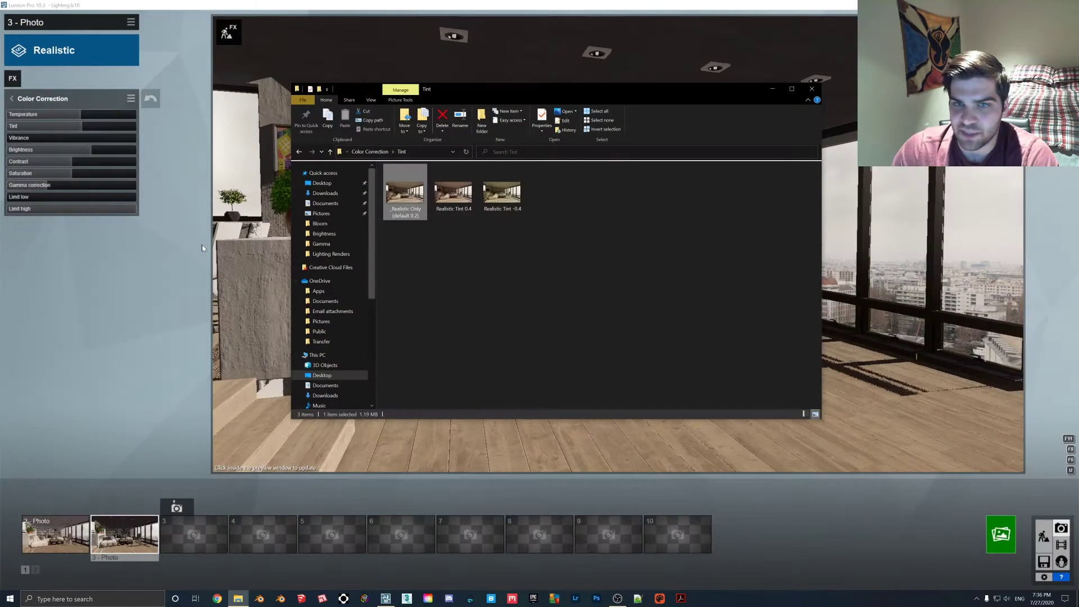
# Step: Back in Lumion, test Color Correction brightness at 0.0, set it to about 0.6 and return to the effects list
pyautogui.click(69, 168)
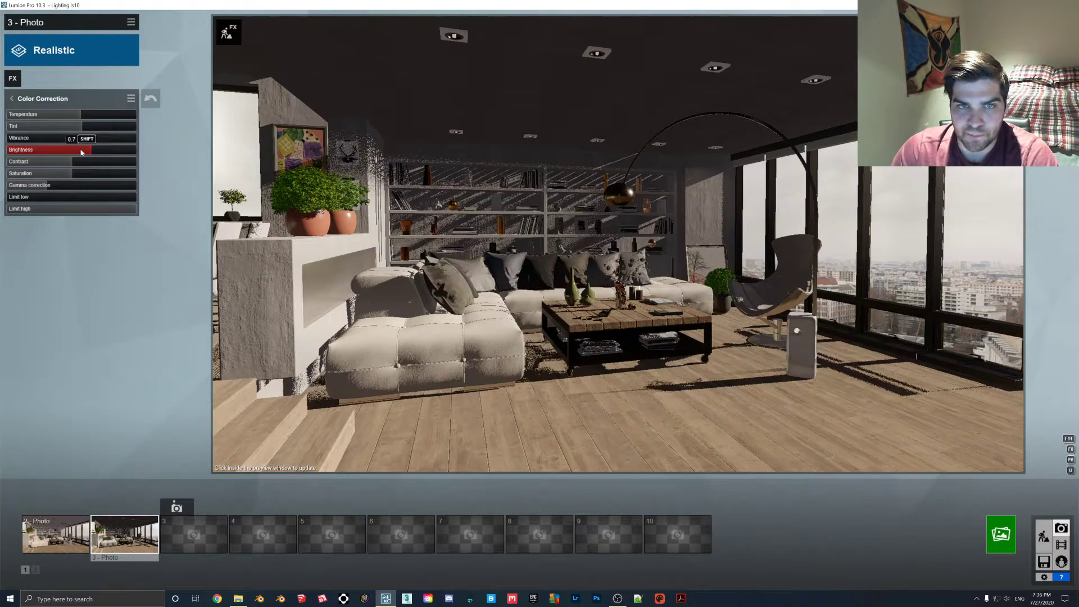
pyautogui.moveTo(81, 152)
pyautogui.mouseDown()
pyautogui.moveTo(22, 152)
pyautogui.moveTo(135, 151)
pyautogui.moveTo(55, 150)
pyautogui.moveTo(81, 147)
pyautogui.mouseUp()
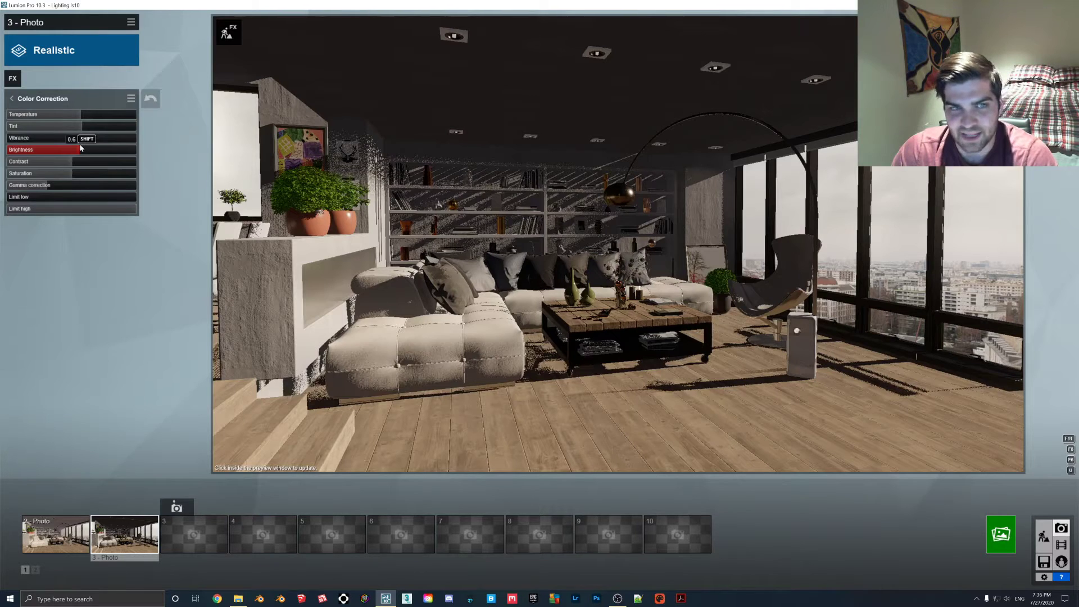
pyautogui.moveTo(81, 147); pyautogui.dragTo(2, 147)
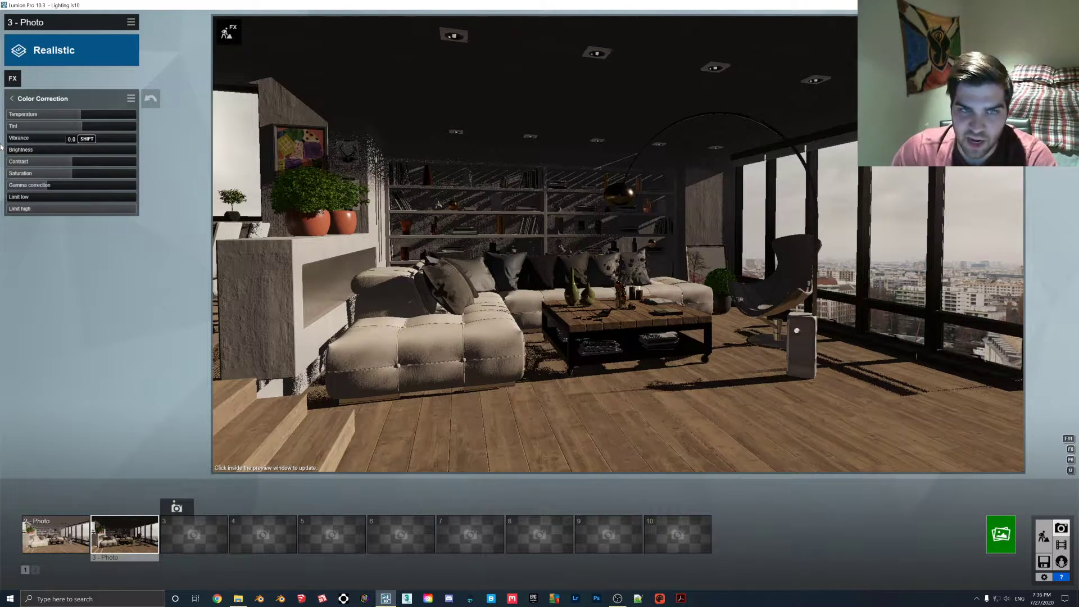
pyautogui.moveTo(15, 147); pyautogui.dragTo(84, 150)
pyautogui.click(11, 98)
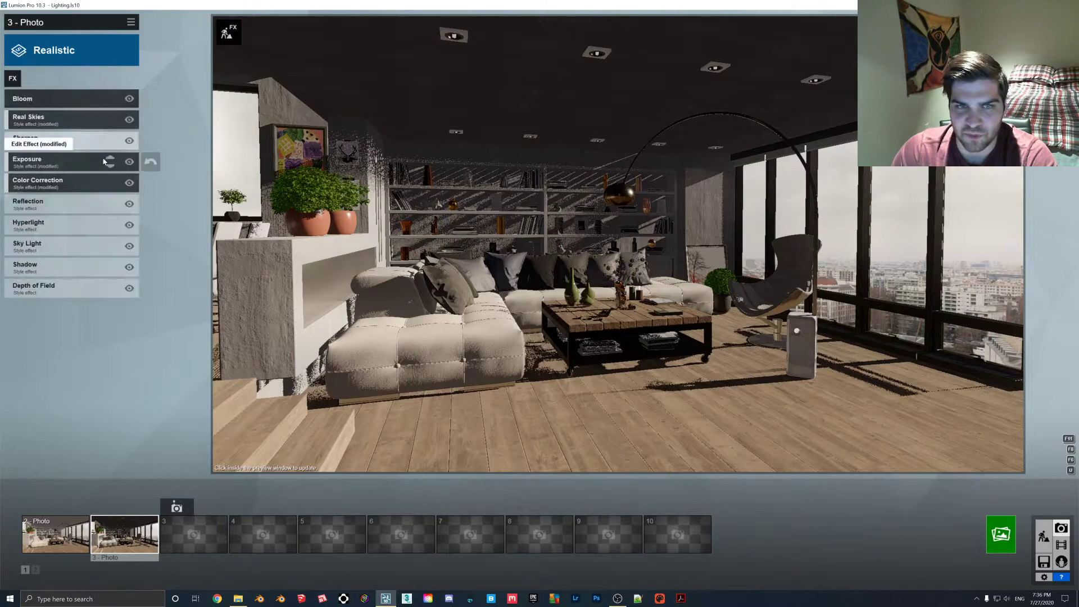
# Step: Fine-tune the Exposure effect to slightly below the middle of its range and return to the effects list
pyautogui.click(58, 115)
pyautogui.moveTo(57, 115); pyautogui.dragTo(55, 115)
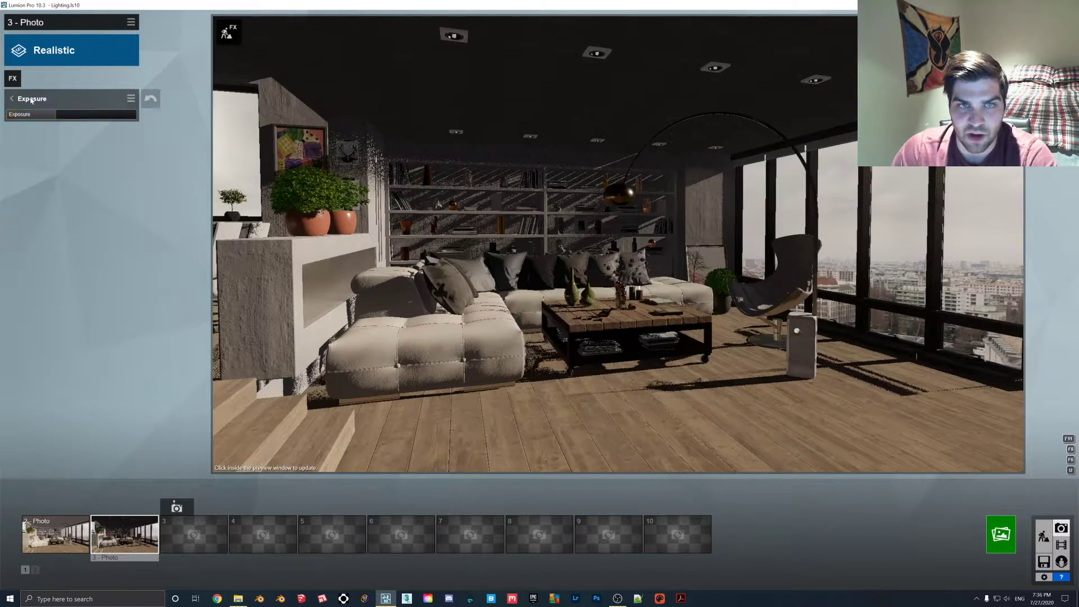
pyautogui.click(11, 98)
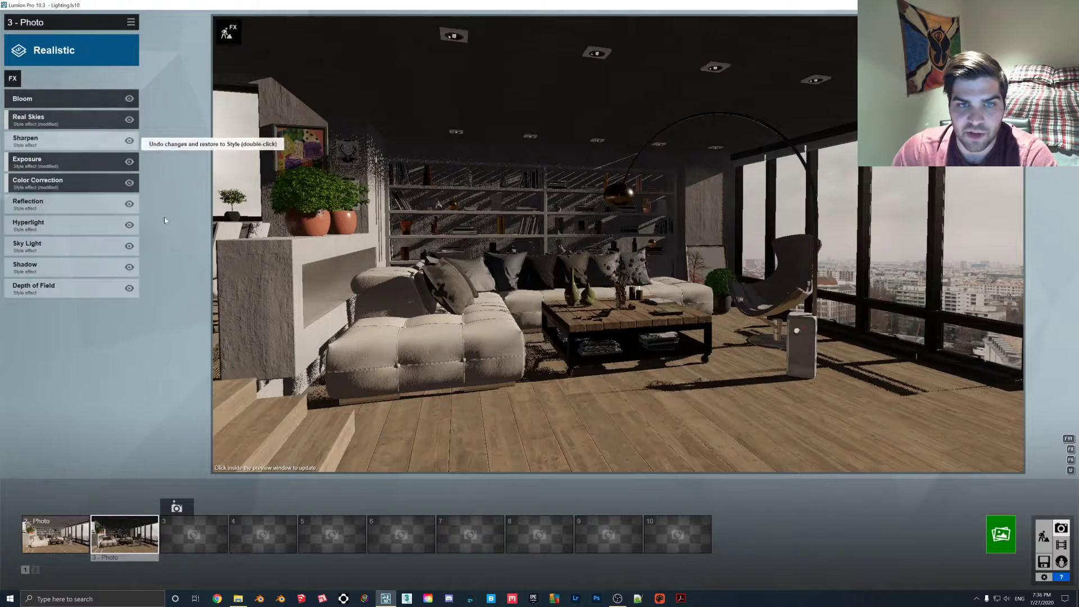
# Step: Set the Color Correction brightness to about 0.6 and show the Color Correction render folders in File Explorer
pyautogui.click(58, 184)
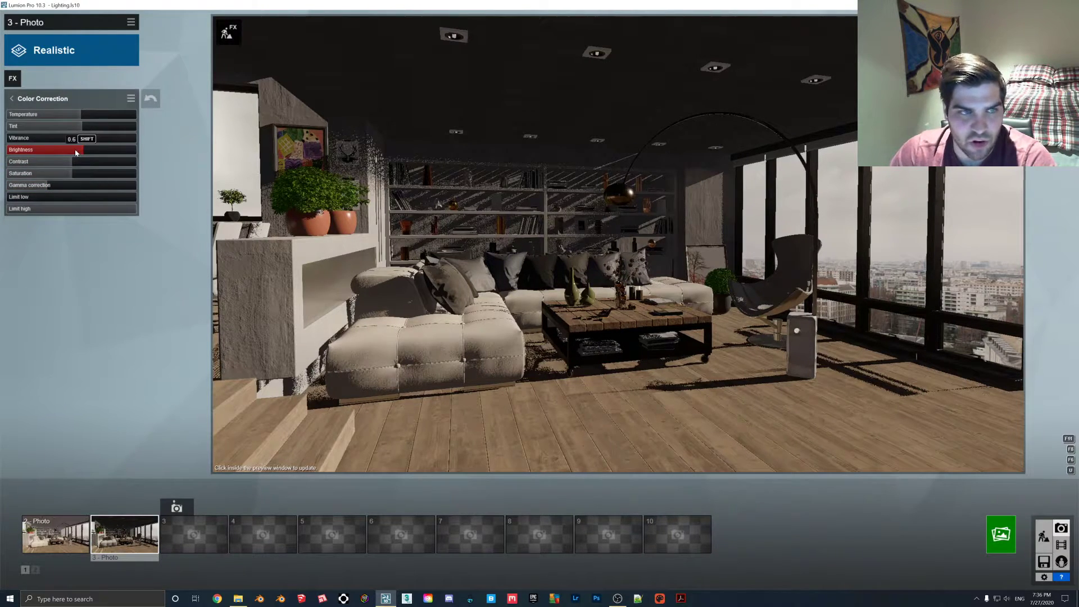
pyautogui.moveTo(75, 152)
pyautogui.mouseDown()
pyautogui.moveTo(205, 158)
pyautogui.moveTo(83, 151)
pyautogui.mouseUp()
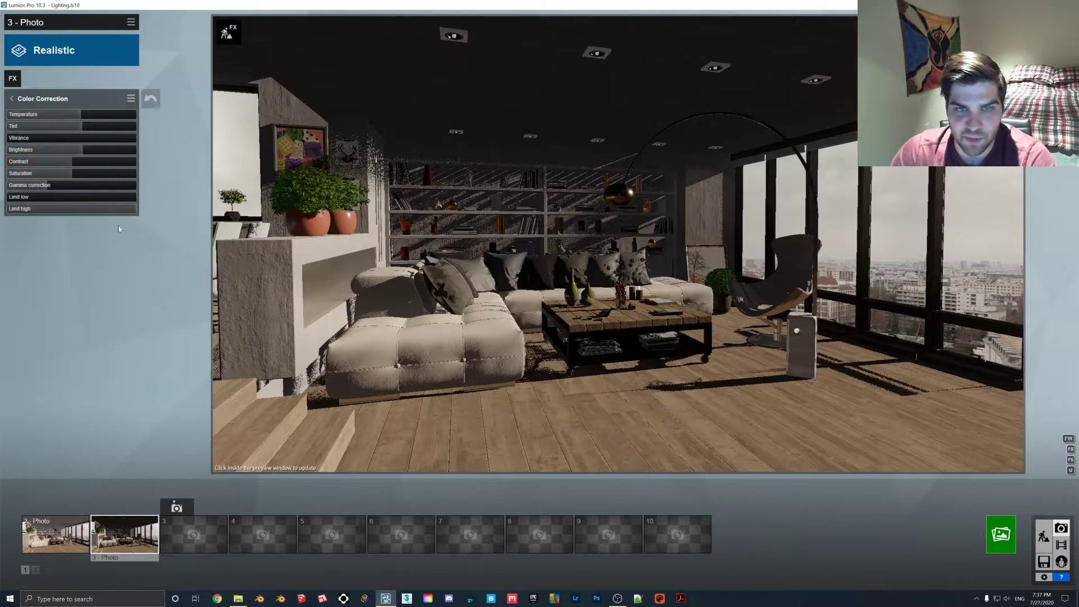
pyautogui.click(239, 599)
pyautogui.click(354, 151)
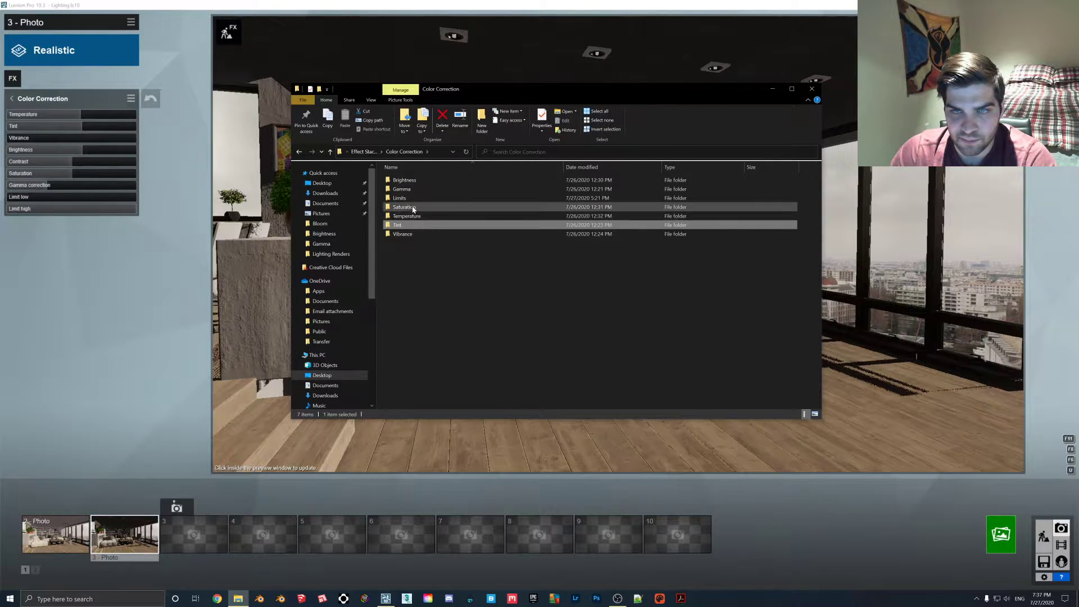
# Step: Back in Lumion, set the Color Correction contrast to the middle of its range and saturation to 1.0
pyautogui.click(65, 244)
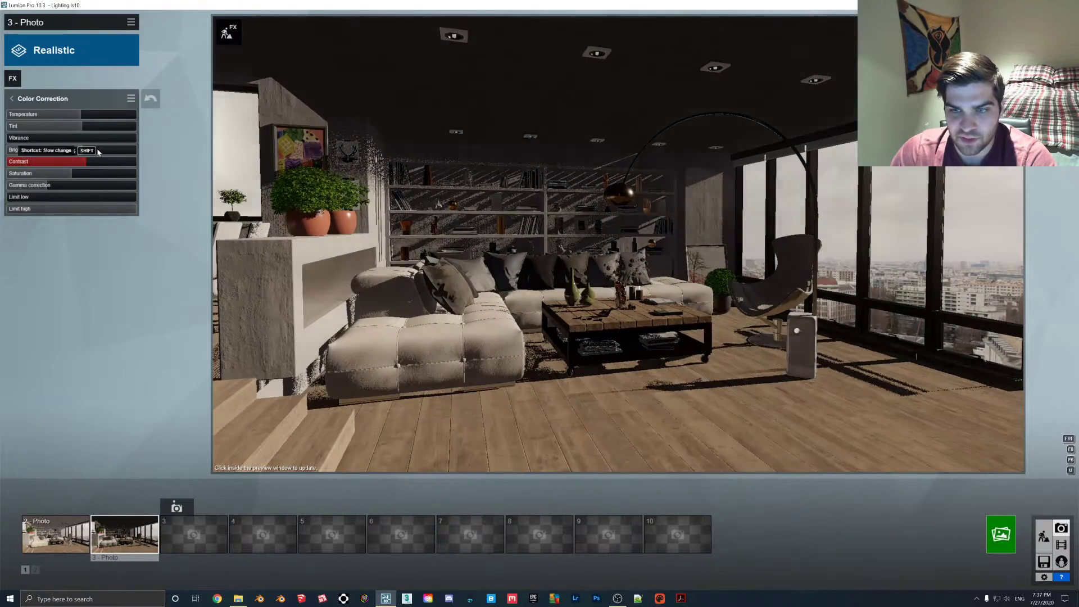
pyautogui.moveTo(98, 152); pyautogui.dragTo(72, 153)
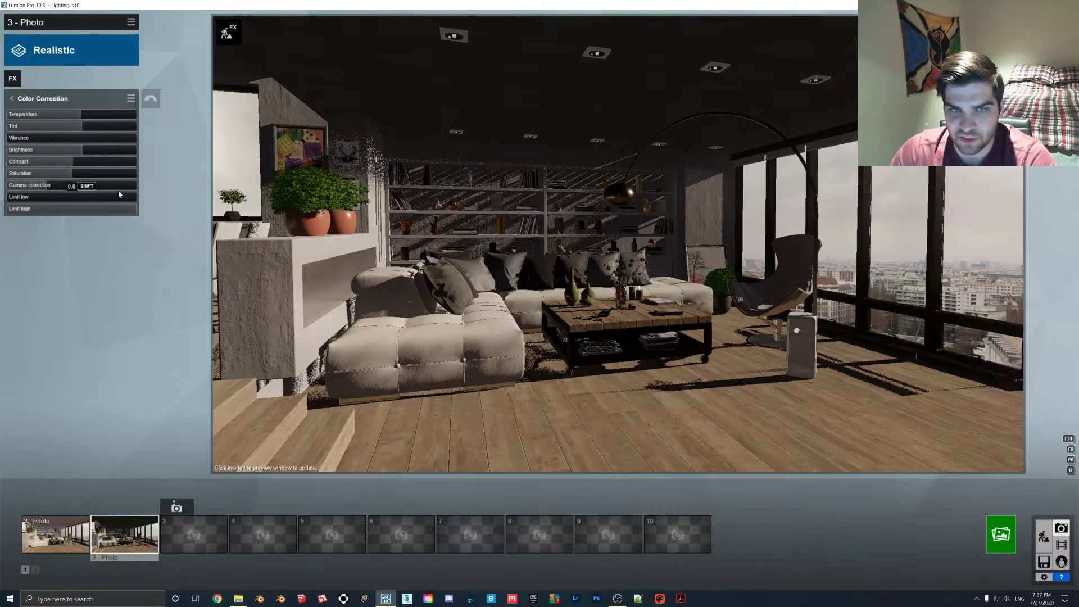
pyautogui.moveTo(50, 166); pyautogui.dragTo(72, 175)
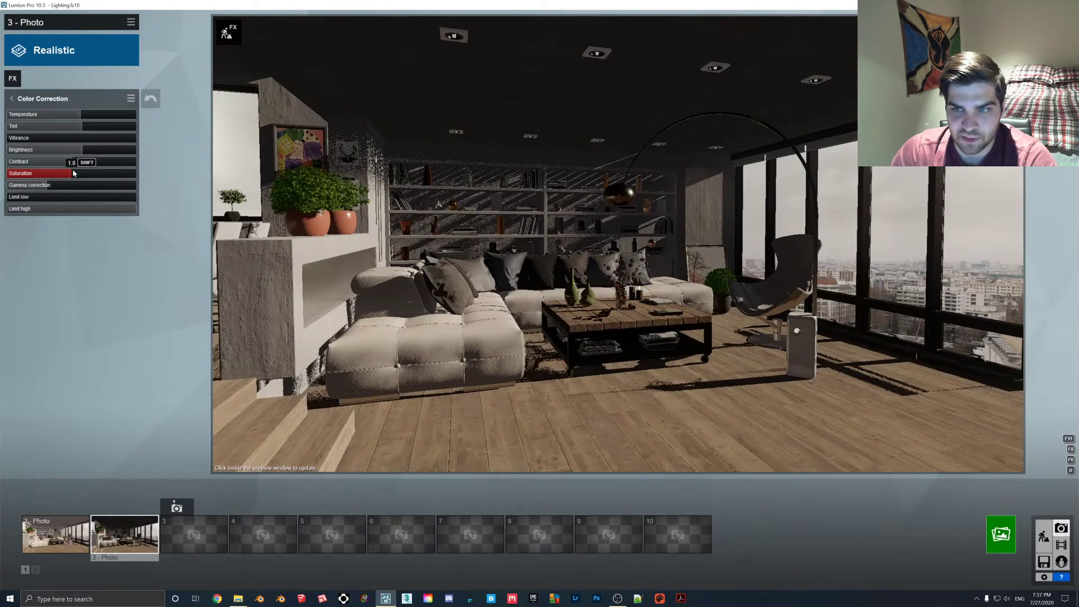
# Step: Open the Saturation render set in File Explorer, compare Saturation 0.5, default 1 and Saturation 1.5, and return to Lumion
pyautogui.click(238, 599)
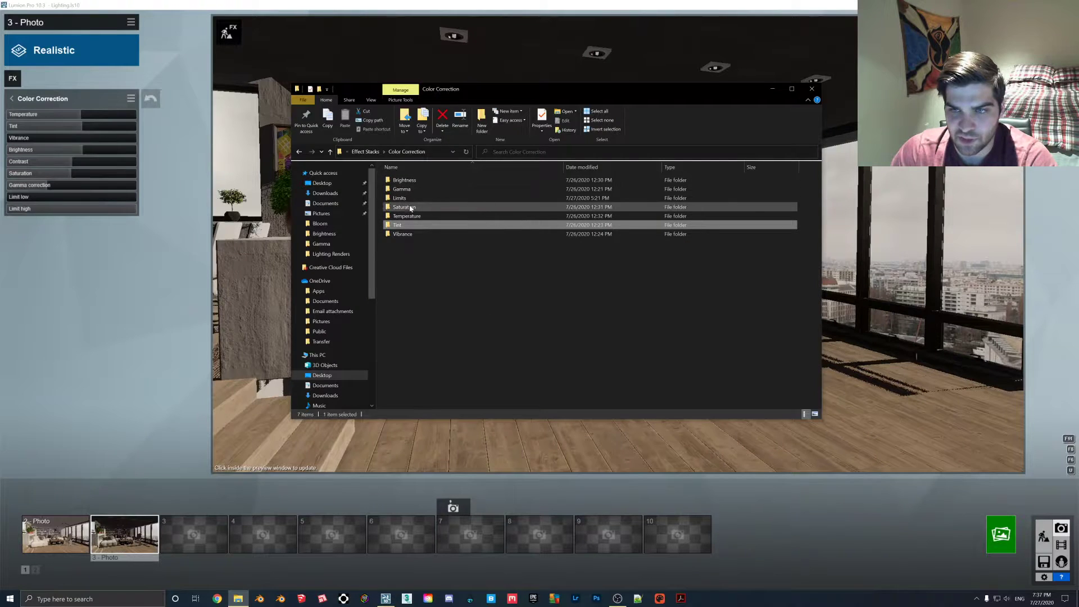
pyautogui.doubleClick(411, 207)
pyautogui.doubleClick(417, 195)
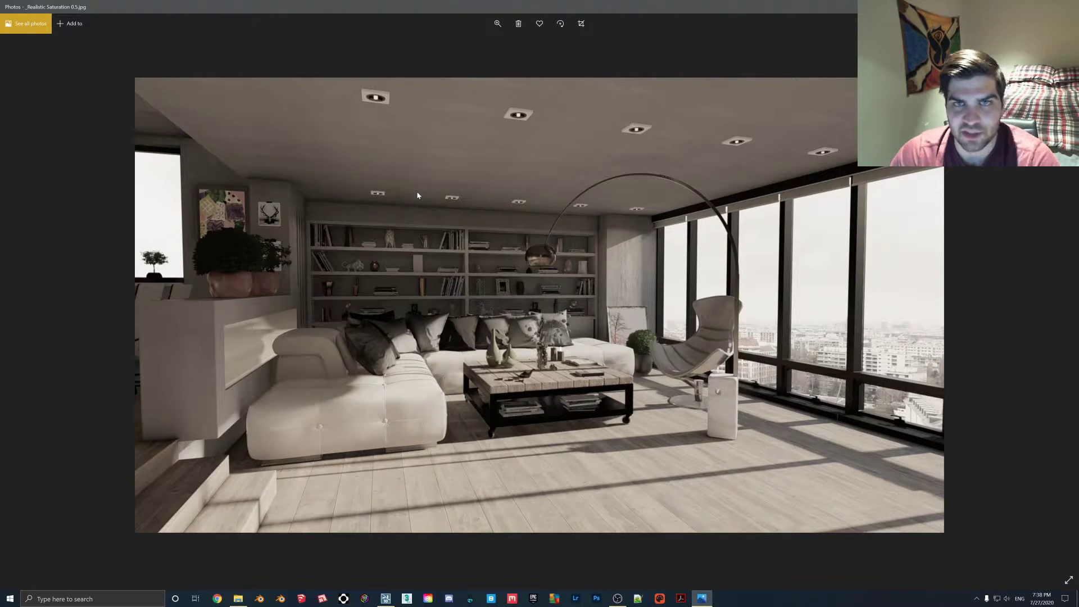
pyautogui.press('Right')
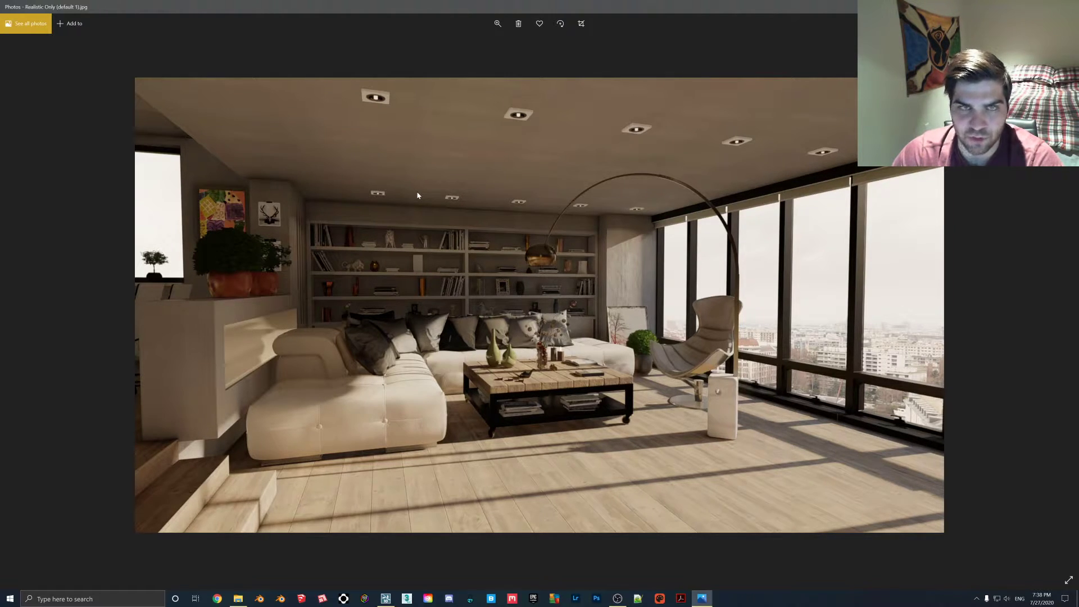
pyautogui.press('Right')
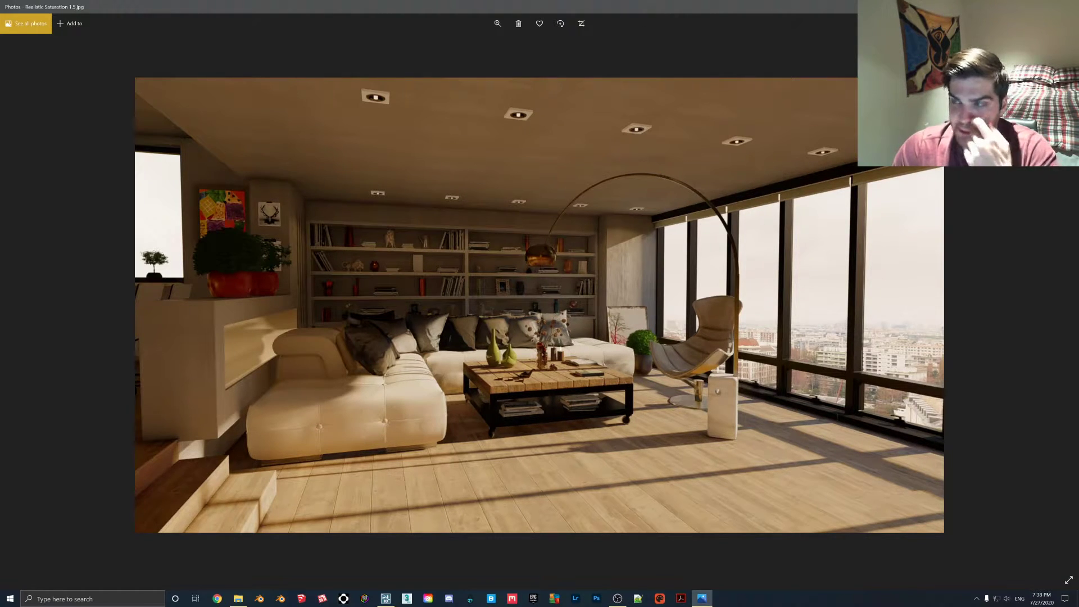
pyautogui.click(1069, 7)
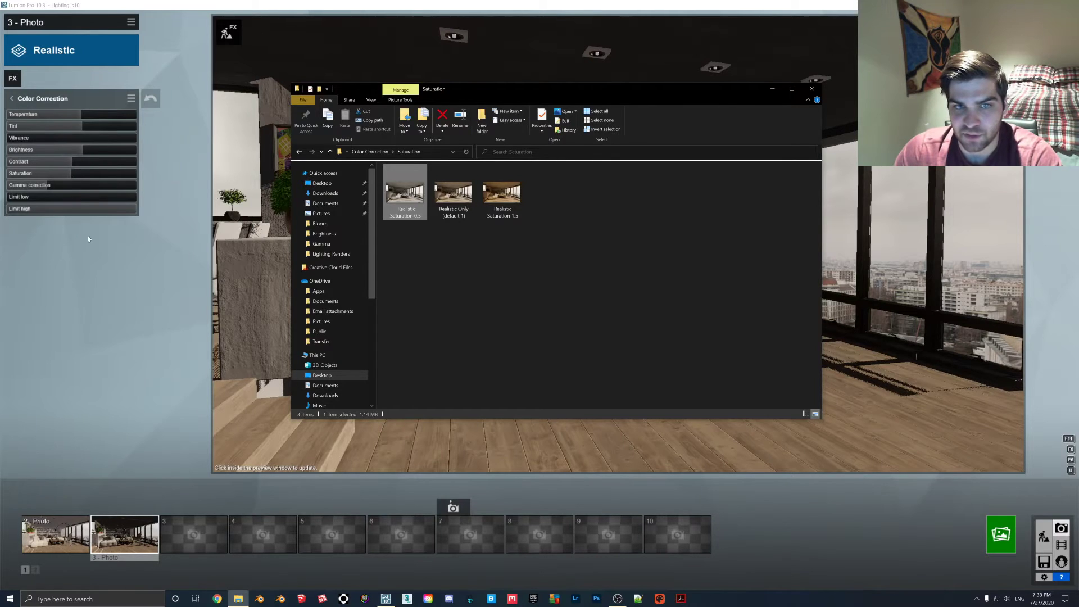
pyautogui.click(111, 238)
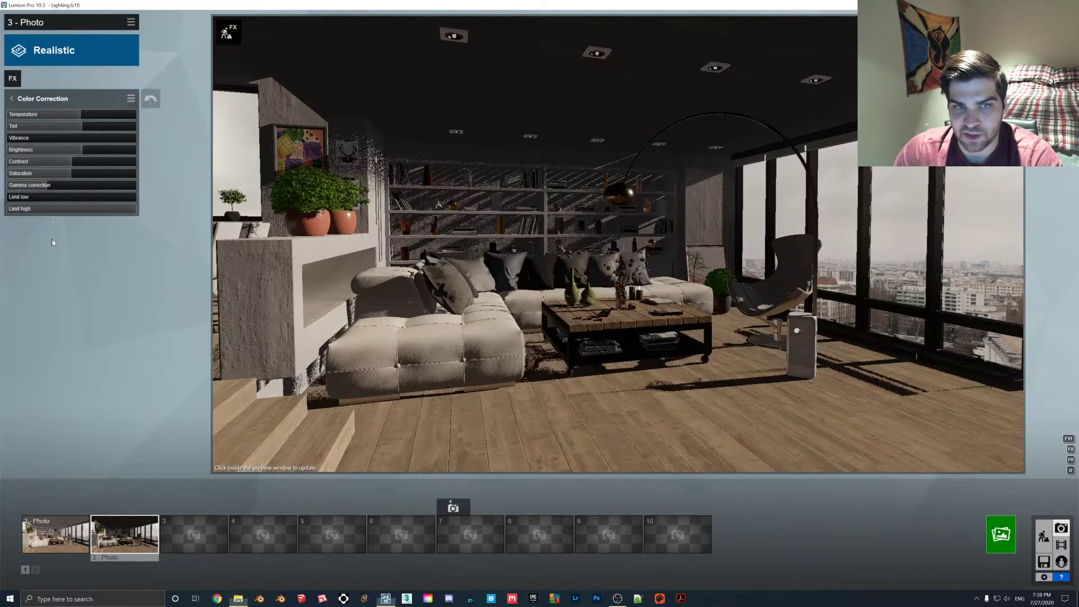
# Step: Open the Gamma render set in File Explorer and view the default 1, Gamma 0.4 and Gamma 1.5 images
pyautogui.click(237, 602)
pyautogui.click(373, 152)
pyautogui.doubleClick(417, 189)
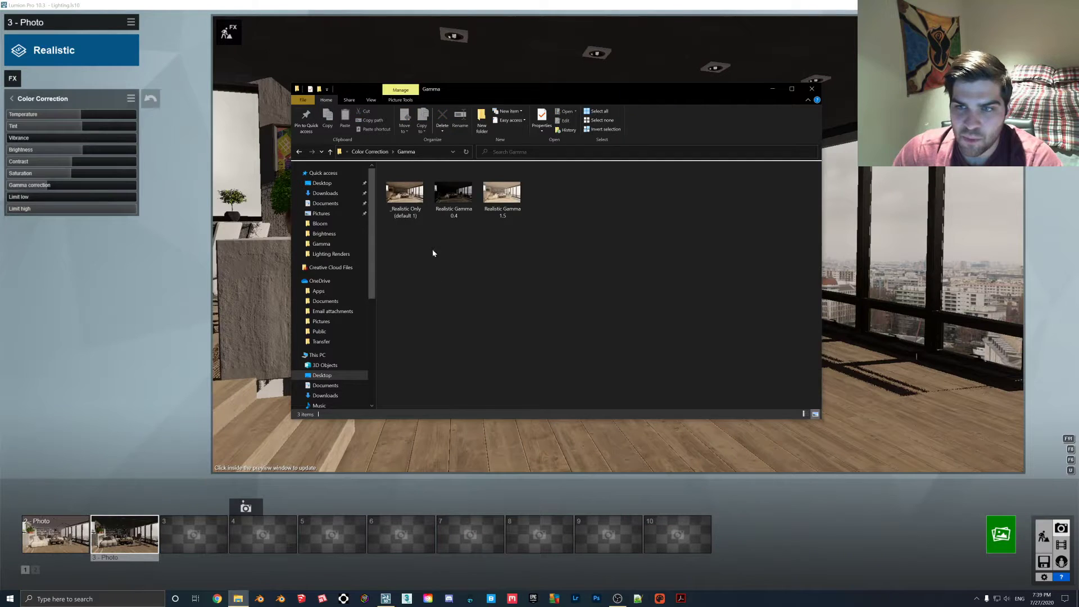
pyautogui.doubleClick(417, 209)
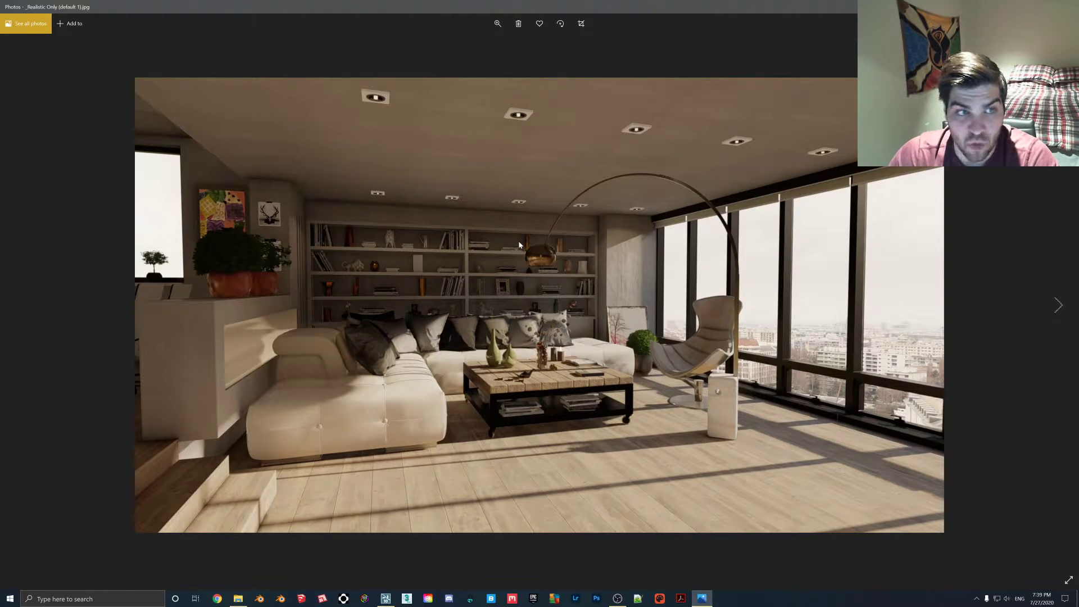
pyautogui.press('Right')
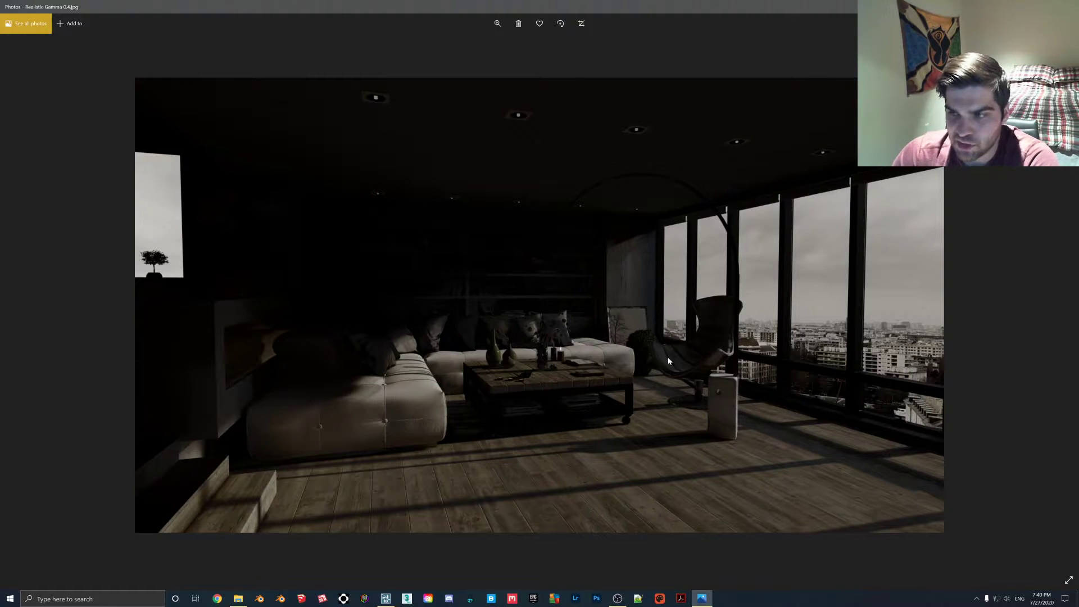
pyautogui.press('Right')
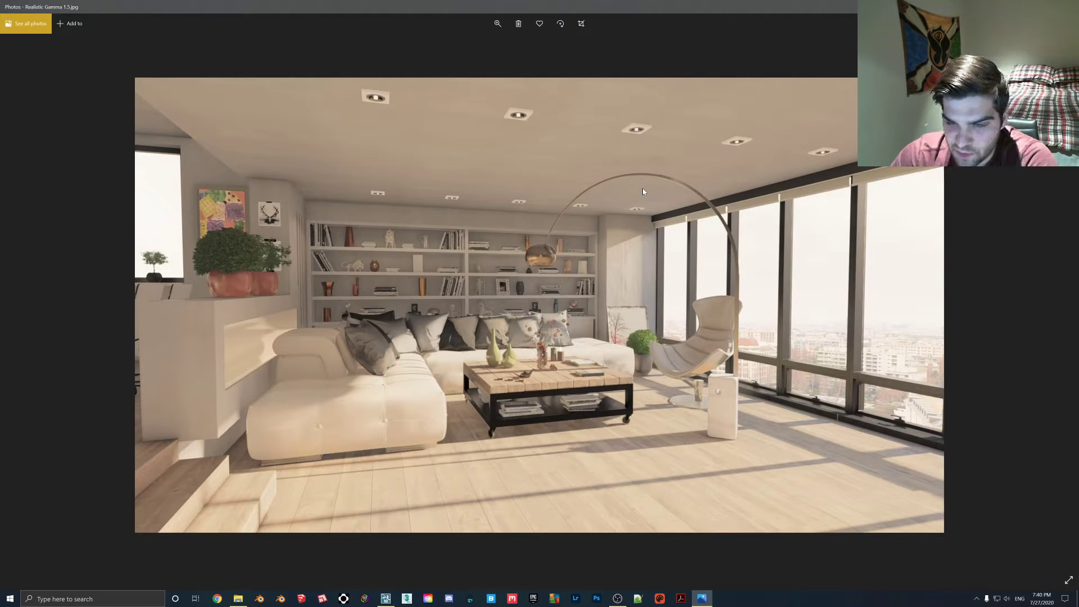
# Step: Flip back and forth between the Gamma 1.5 render and the default render to compare overall brightness
pyautogui.press('Left')
pyautogui.press('Right')
pyautogui.press('Left')
pyautogui.press('Right')
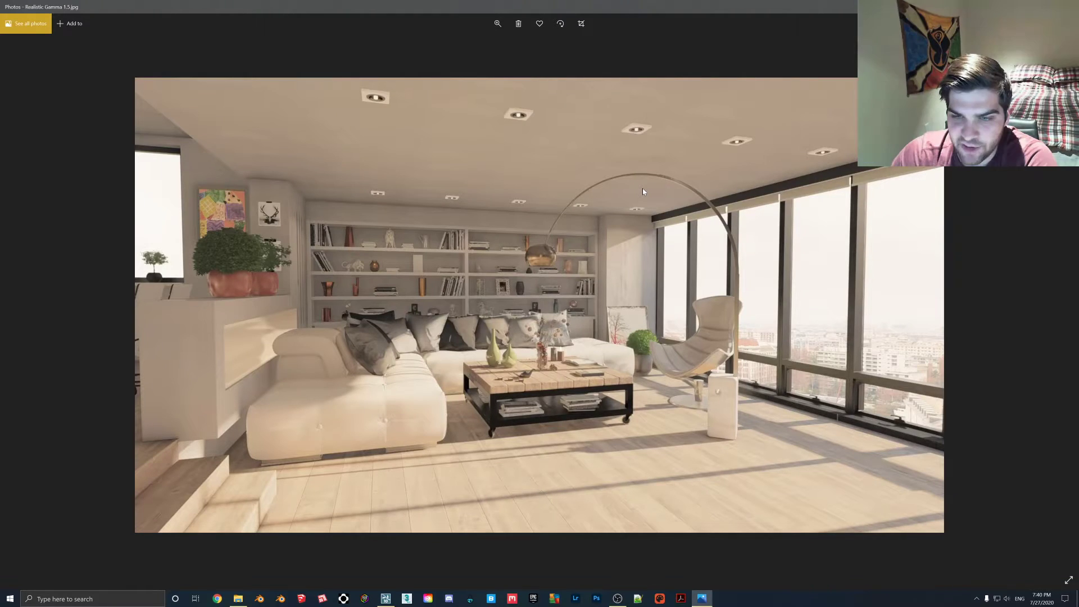
pyautogui.press('Left')
pyautogui.press('Right')
pyautogui.press('Left')
pyautogui.press('Right')
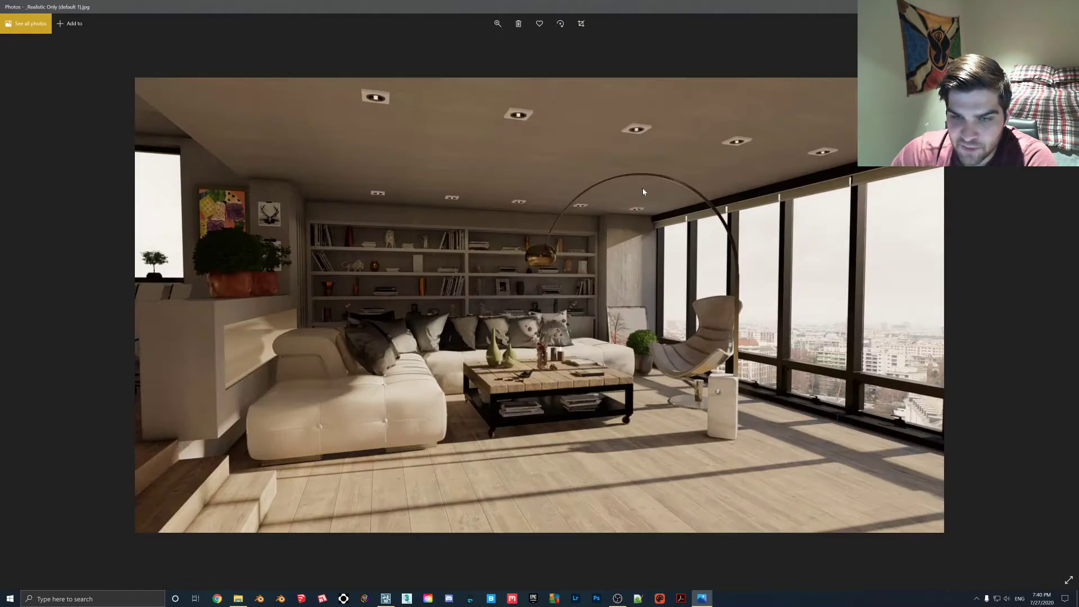
# Step: Flip repeatedly between the default render and the Gamma 0.4 render to compare their dark areas
pyautogui.press('Left')
pyautogui.press('Right')
pyautogui.press('Left')
pyautogui.press('Right')
pyautogui.press('Left')
pyautogui.press('Right')
pyautogui.press('Left')
pyautogui.press('Right')
pyautogui.press('Left')
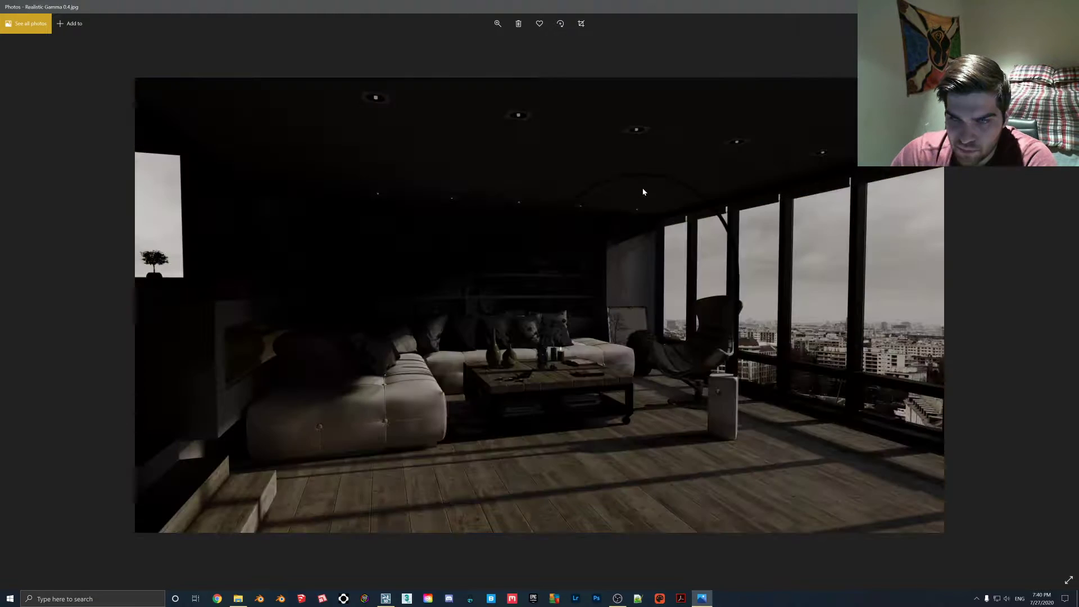
pyautogui.press('Right')
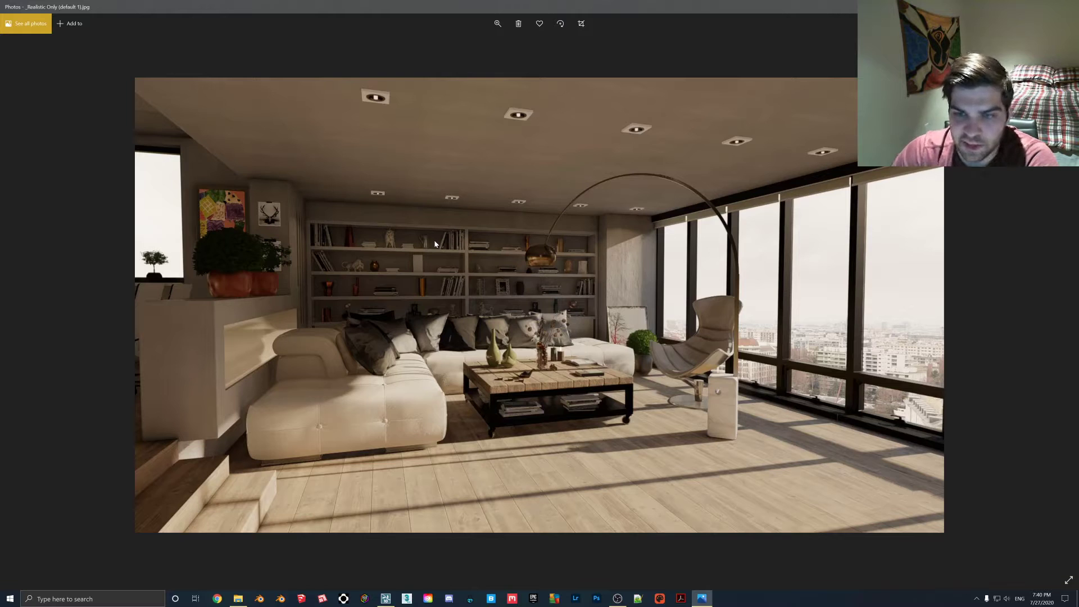
pyautogui.press('Left')
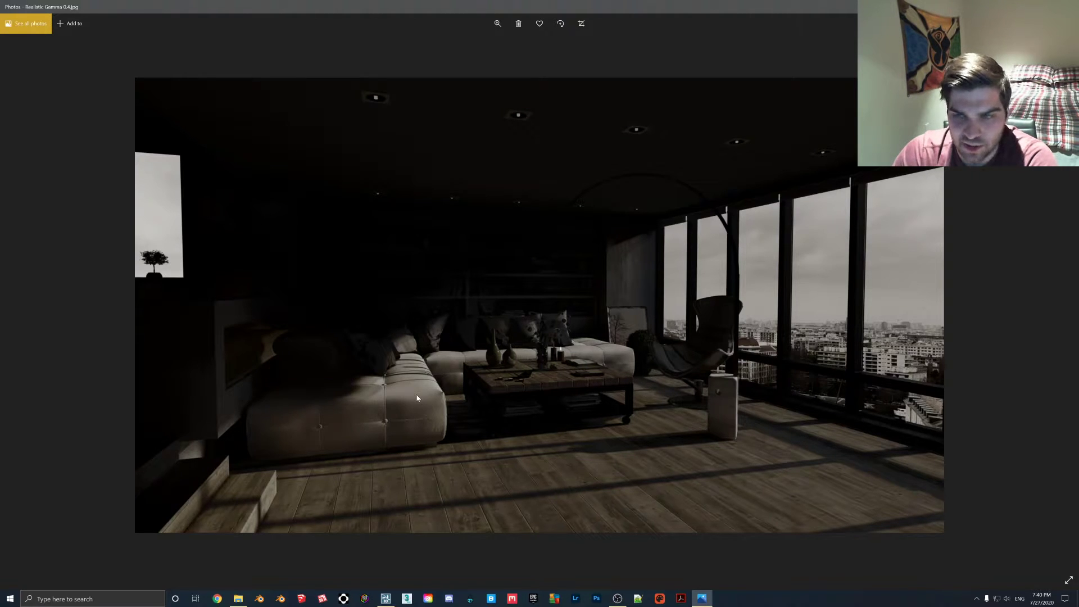
pyautogui.press('Right')
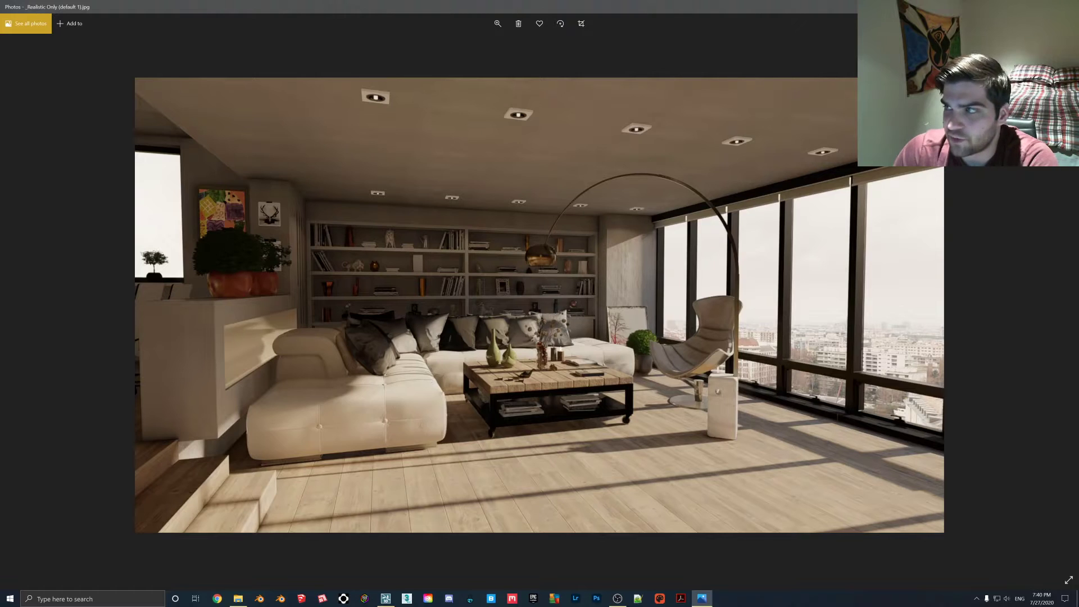
# Step: Close the image viewer and, in Lumion, lower the Color Correction gamma correction to about a quarter of its range
pyautogui.click(1066, 6)
pyautogui.click(40, 181)
pyautogui.moveTo(41, 180); pyautogui.dragTo(44, 188)
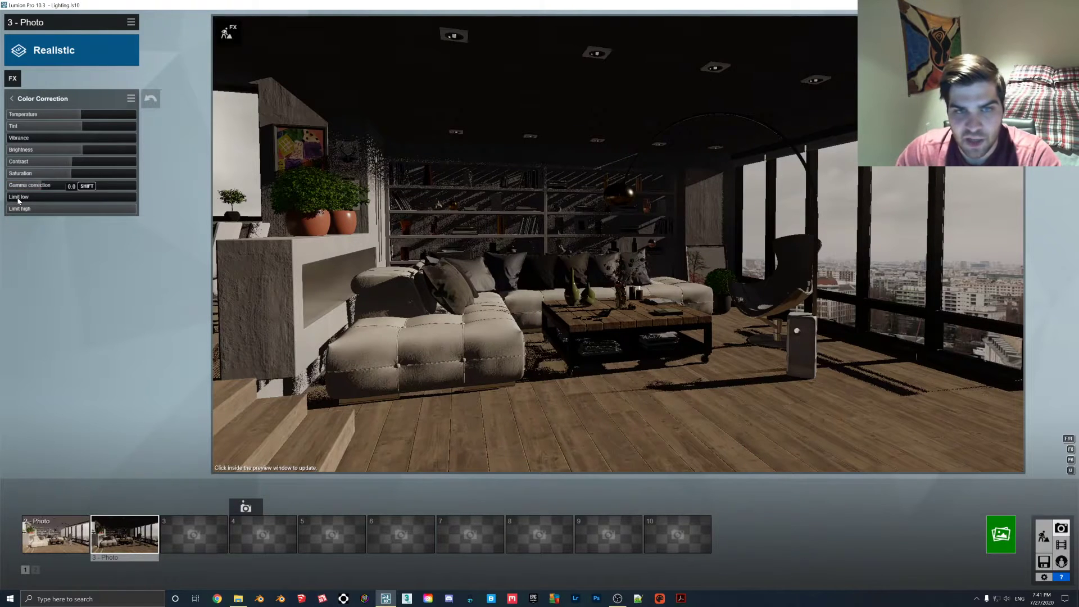
# Step: Open the Limits render set in File Explorer and compare the default (0 and 1) image with Limit Low (0.2 and 1)
pyautogui.click(238, 598)
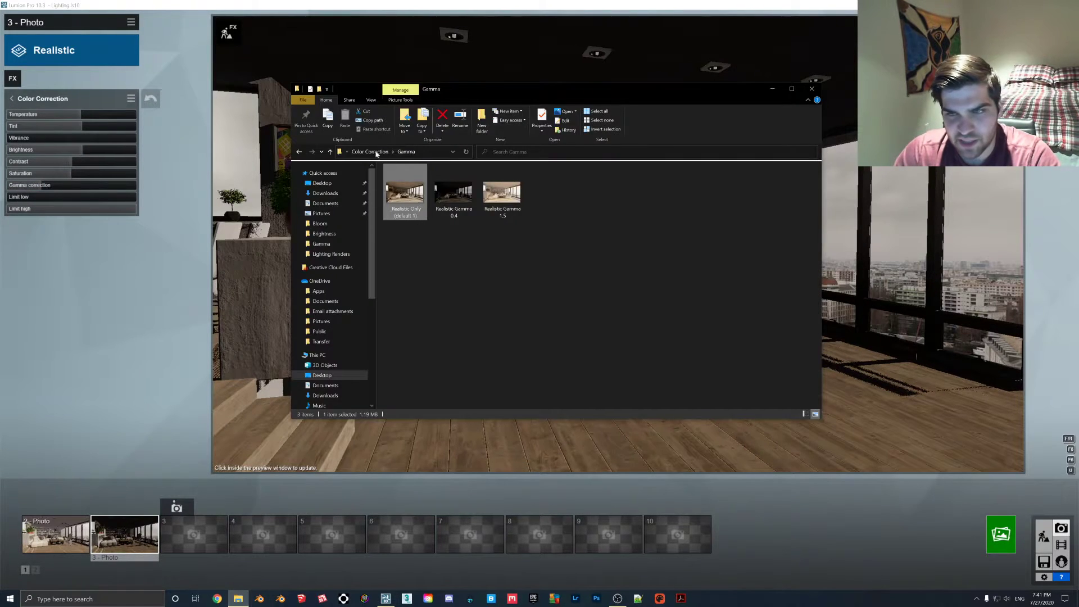
pyautogui.doubleClick(430, 198)
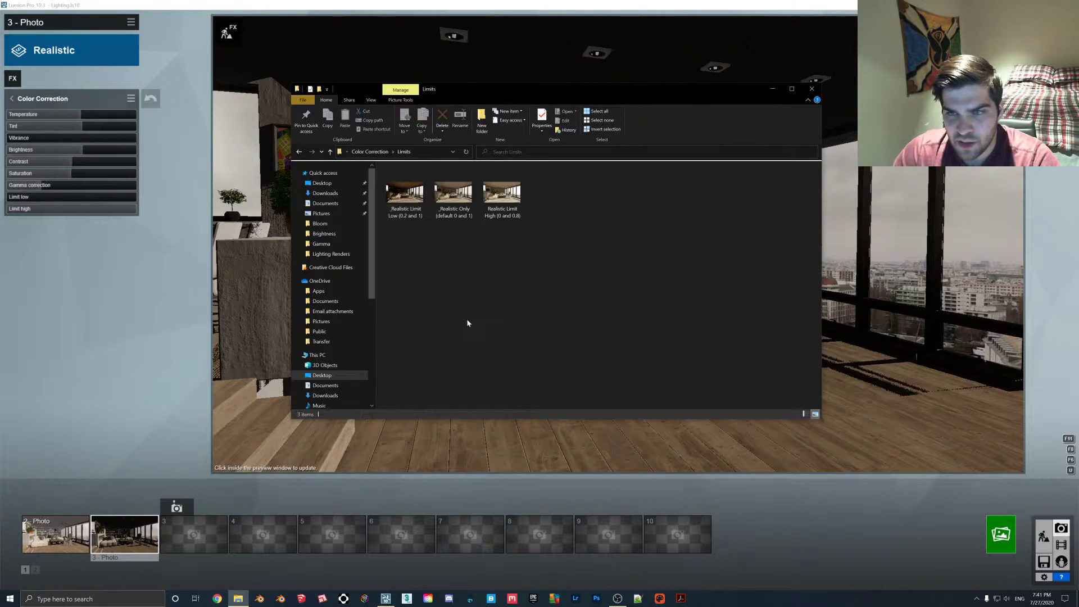
pyautogui.doubleClick(447, 203)
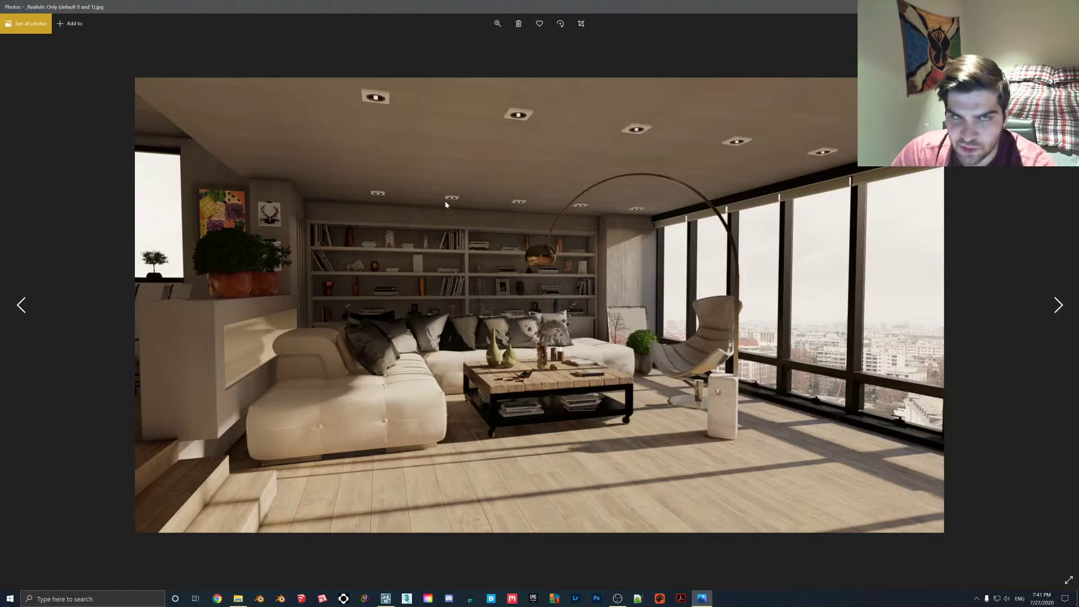
pyautogui.press('Left')
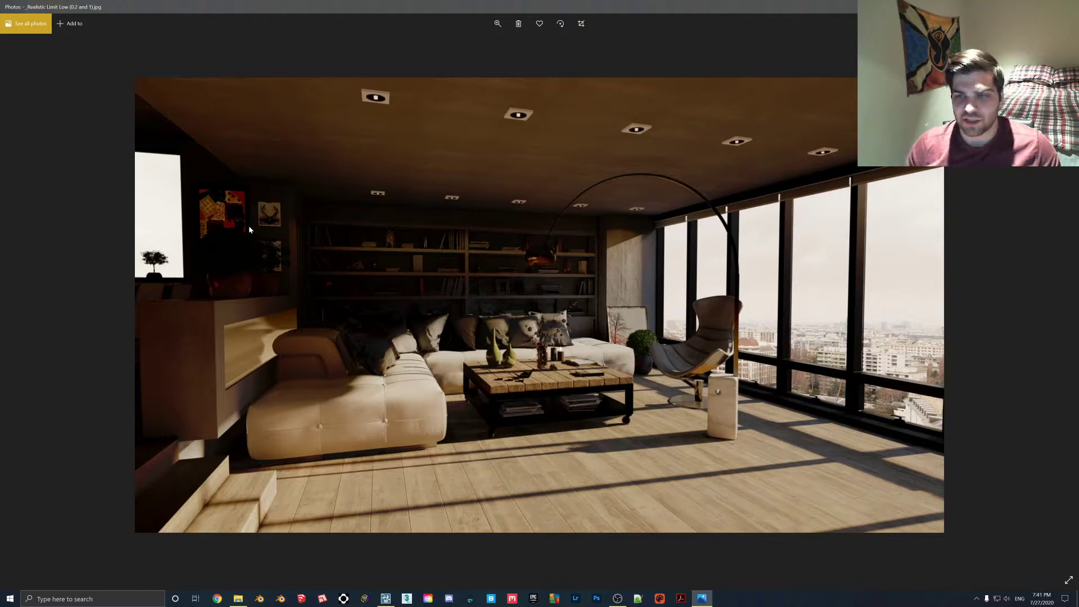
pyautogui.press('Right')
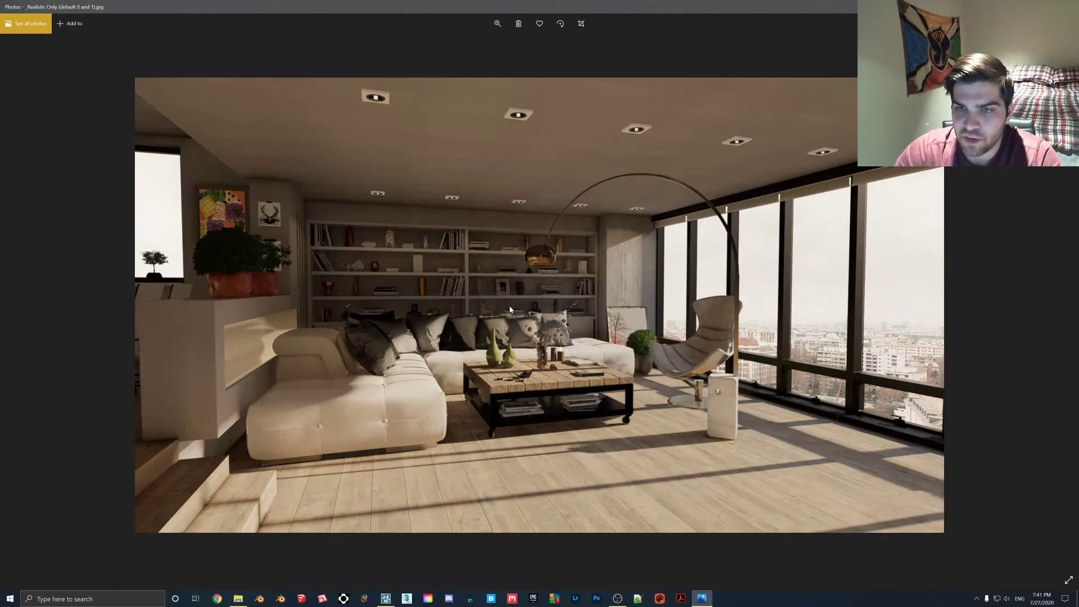
# Step: Cycle through the Limits renders, including Limit High (0 and 0.8), and end on the default image
pyautogui.press('Right')
pyautogui.press('Right')
pyautogui.press('Right')
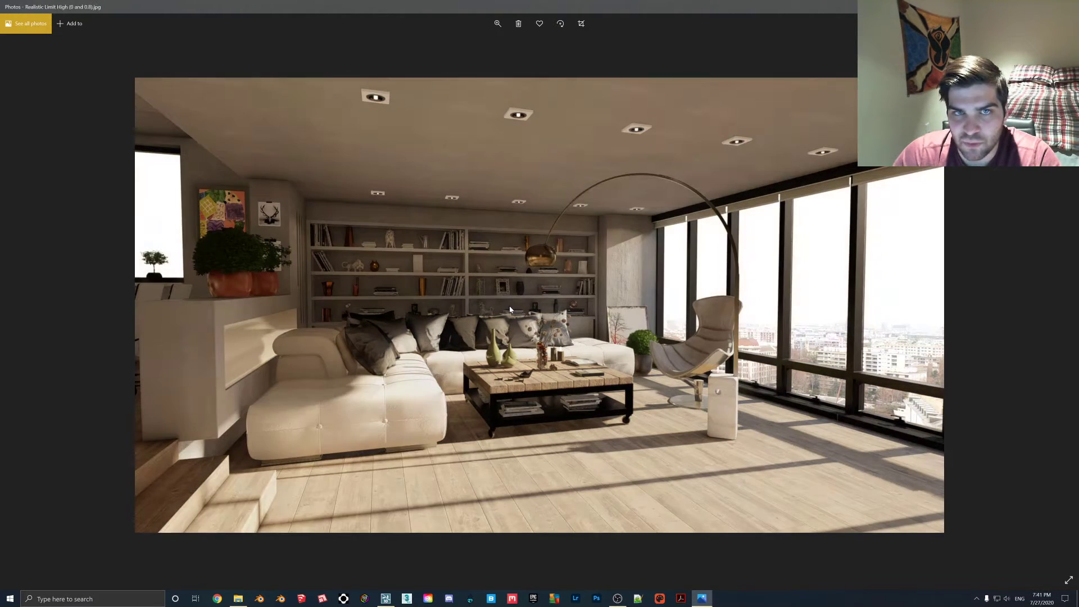
pyautogui.press('Right')
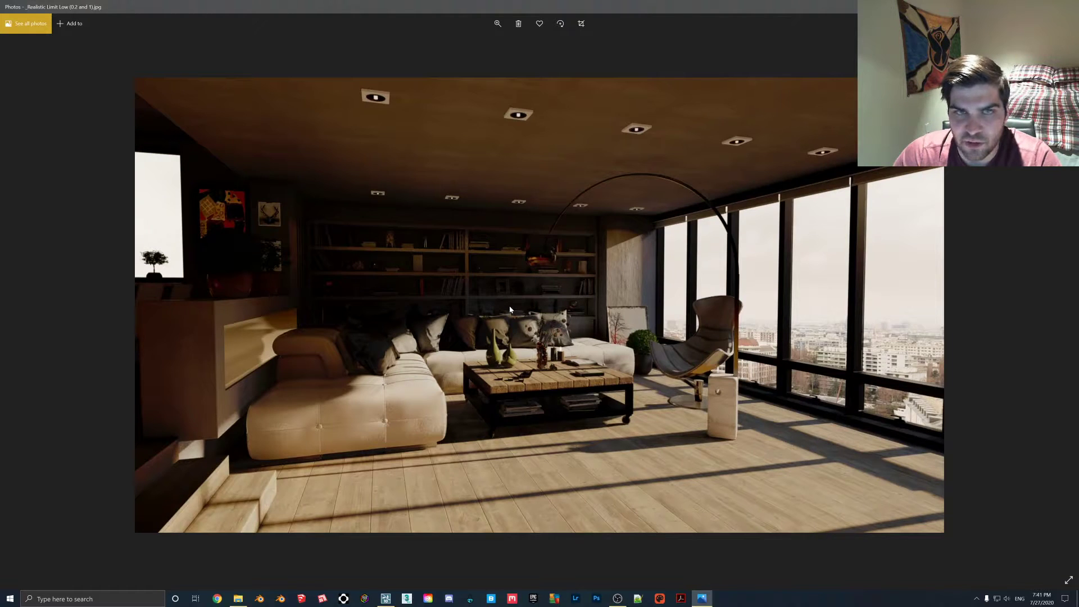
pyautogui.press('Right')
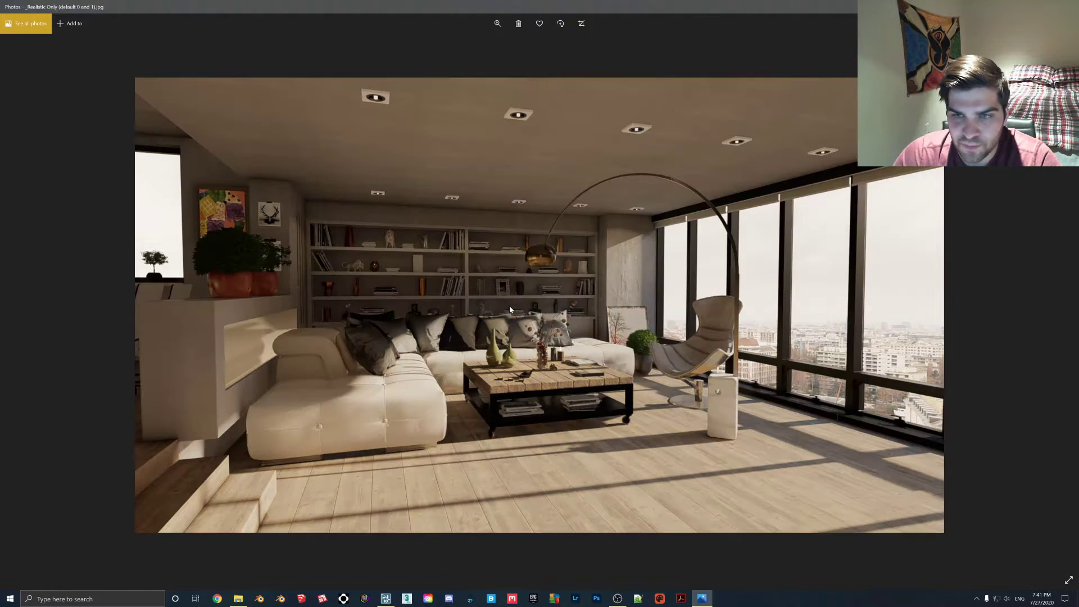
# Step: Flip repeatedly between the default render and Limit Low (0.2 and 1) to compare the shadows
pyautogui.press('Left')
pyautogui.press('Right')
pyautogui.press('Left')
pyautogui.press('Right')
pyautogui.press('Left')
pyautogui.press('Right')
pyautogui.press('Left')
pyautogui.press('Right')
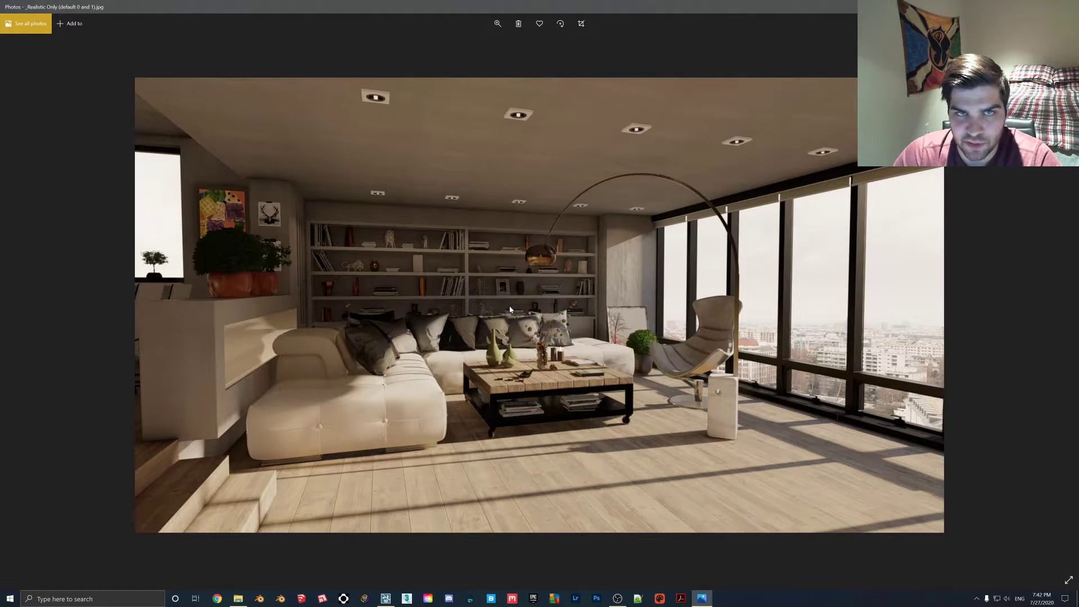
# Step: Flip repeatedly between the default render and Limit High (0 and 0.8) to compare the highlights
pyautogui.press('Right')
pyautogui.press('Left')
pyautogui.press('Right')
pyautogui.press('Left')
pyautogui.press('Right')
pyautogui.press('Left')
pyautogui.press('Right')
pyautogui.press('Left')
pyautogui.press('Right')
pyautogui.press('Left')
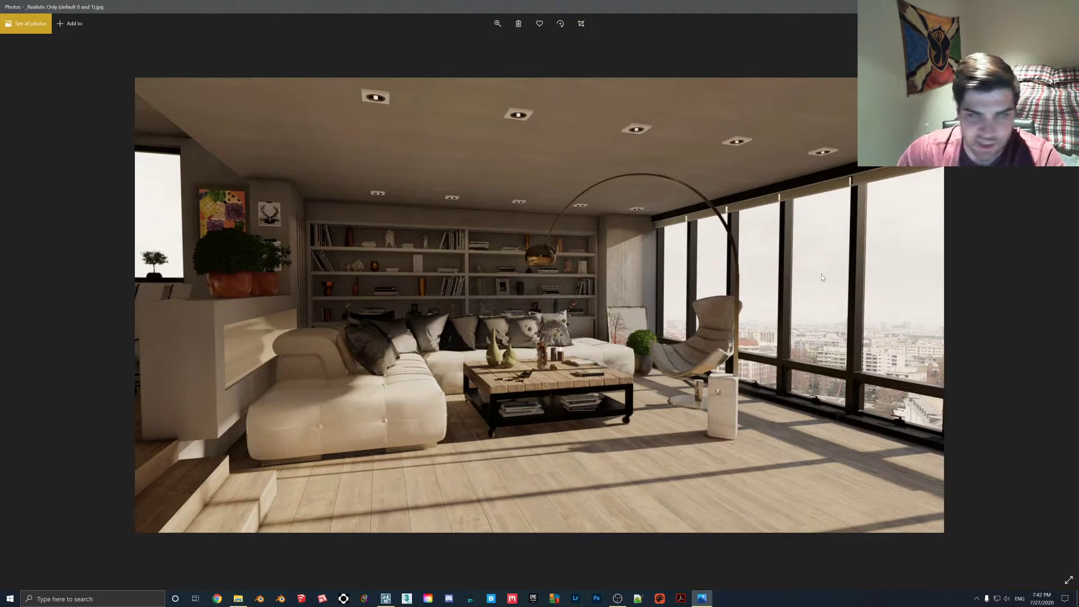
# Step: Compare the default (0 and 1) render with both the Limit Low and Limit High renders
pyautogui.press('Left')
pyautogui.press('Right')
pyautogui.press('Left')
pyautogui.press('Right')
pyautogui.press('Right')
pyautogui.press('Left')
pyautogui.press('Right')
pyautogui.press('Left')
pyautogui.press('Right')
pyautogui.press('Left')
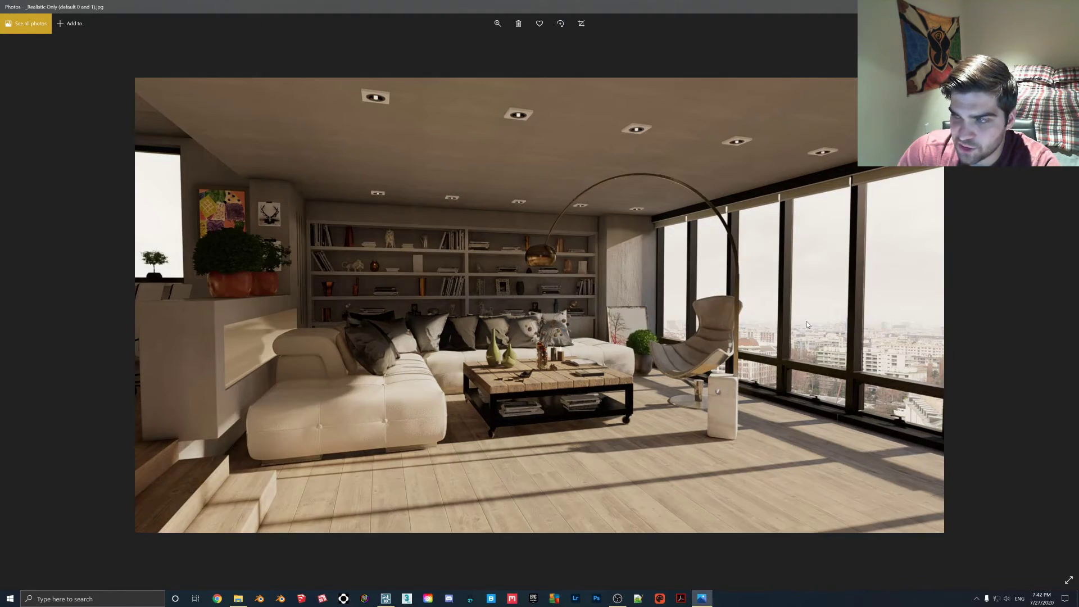
pyautogui.press('Right')
pyautogui.press('Left')
pyautogui.press('Right')
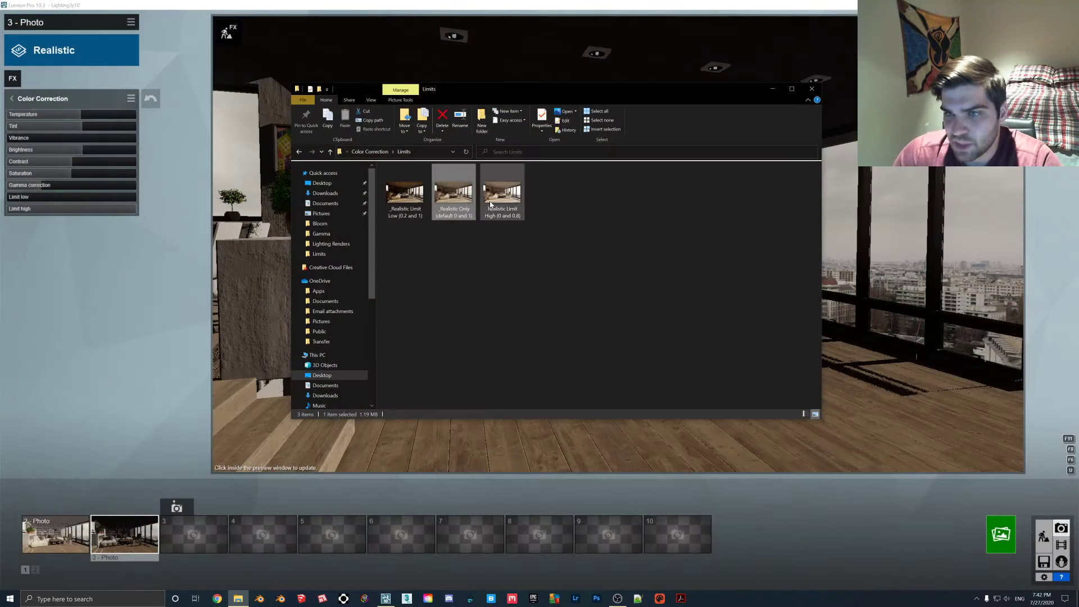
# Step: Switch back to Lumion and lower the Color Correction Tint slightly
pyautogui.click(370, 151)
pyautogui.click(54, 257)
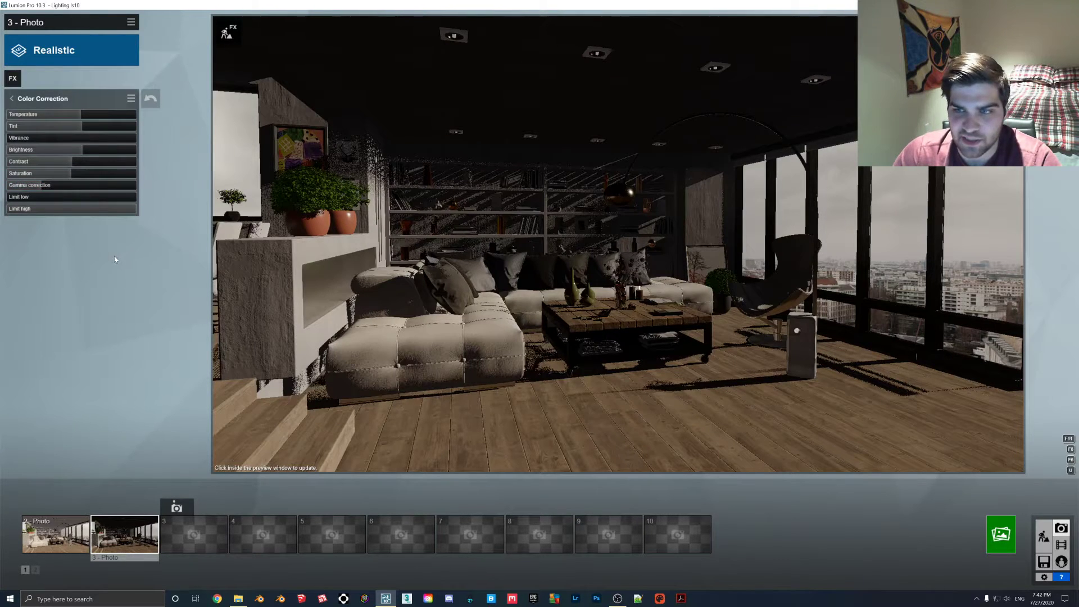
pyautogui.click(77, 126)
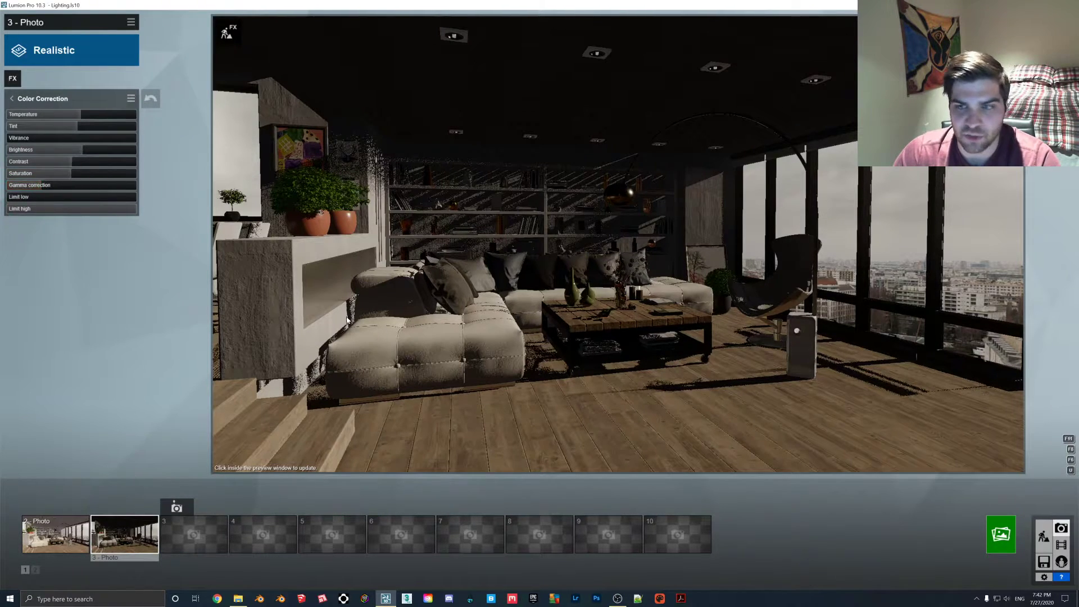
# Step: Render the current shot at Desktop size (1920x1080), save it as 3, and close the finished render
pyautogui.click(1000, 534)
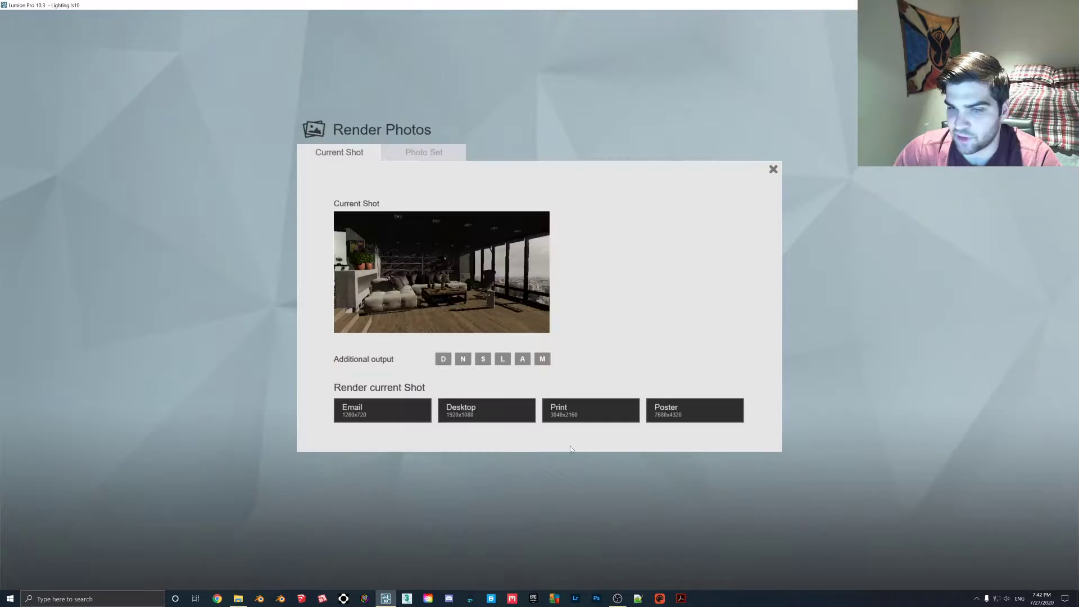
pyautogui.click(468, 411)
pyautogui.write('3')
pyautogui.press('Return')
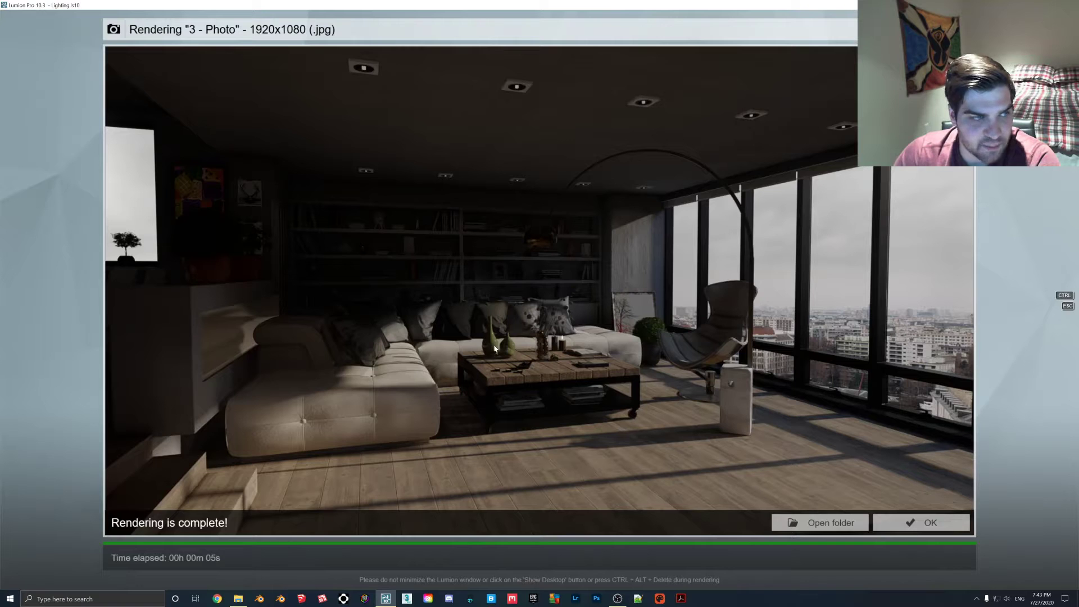
pyautogui.click(905, 525)
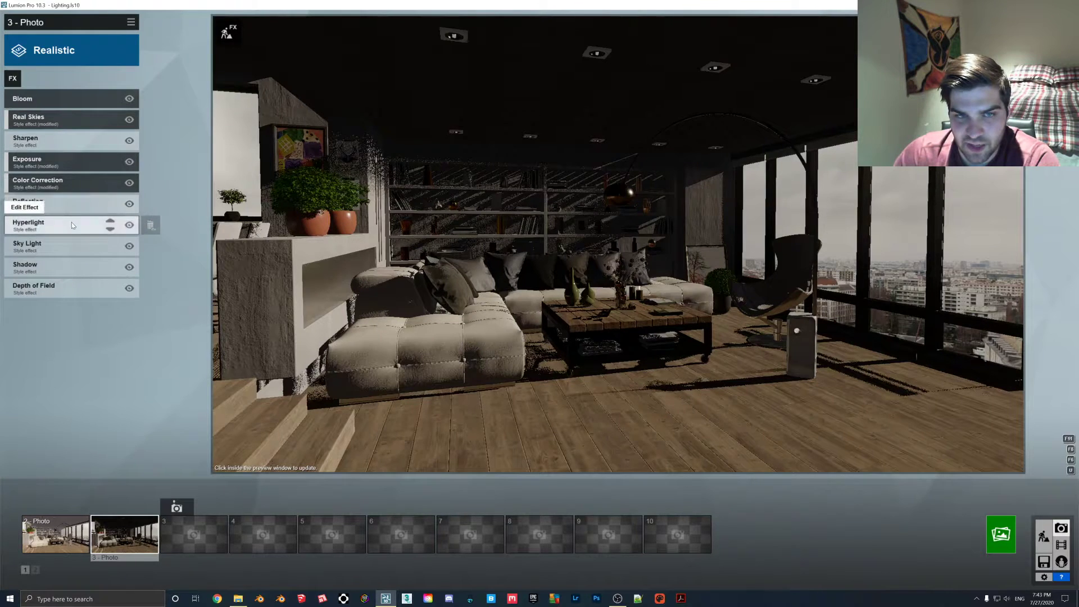
# Step: Open the Hyperlight effect settings and bring up the Hyperlight 0 render from the Effect Stacks folder in File Explorer
pyautogui.click(71, 226)
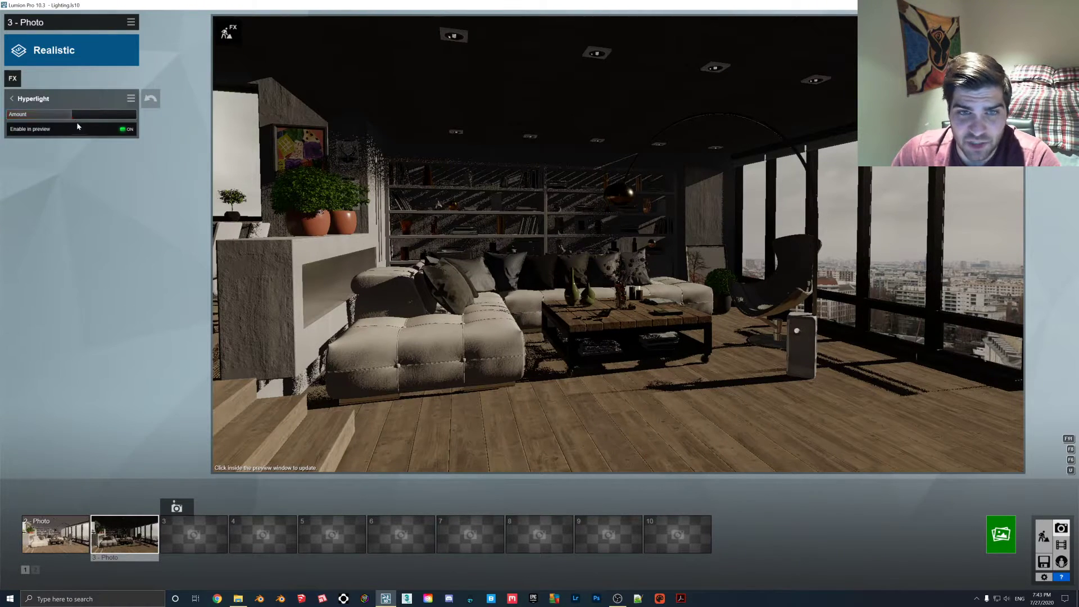
pyautogui.click(239, 598)
pyautogui.click(365, 152)
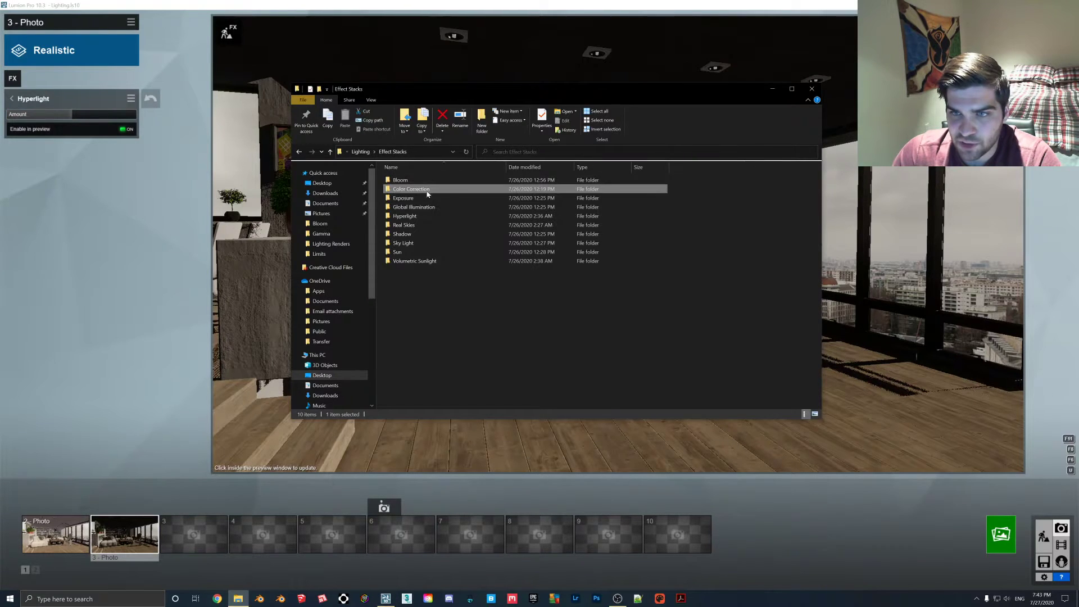
pyautogui.doubleClick(400, 216)
pyautogui.doubleClick(412, 191)
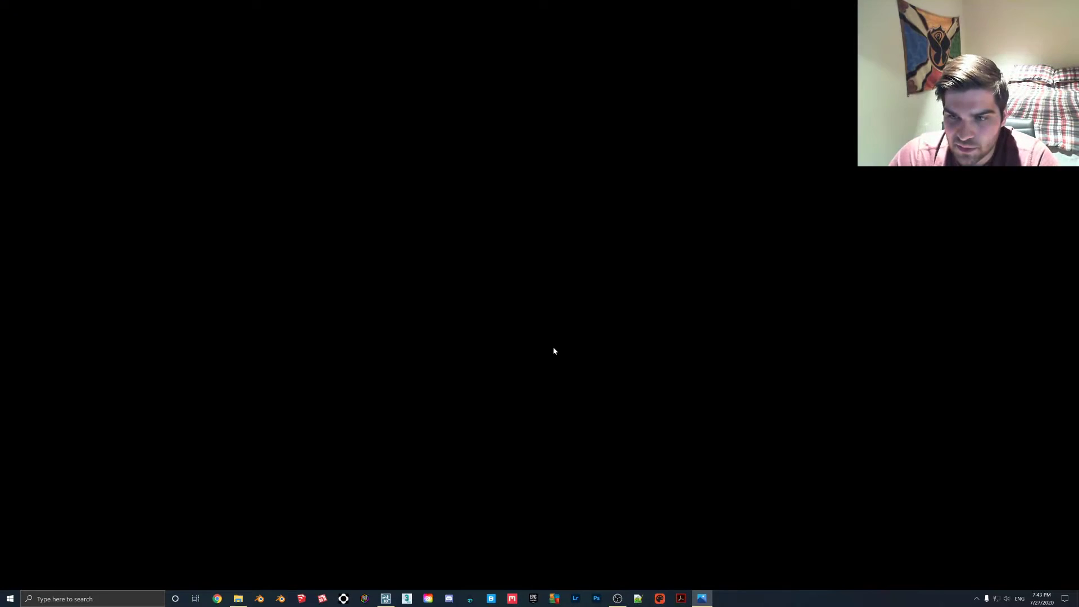
pyautogui.click(1066, 7)
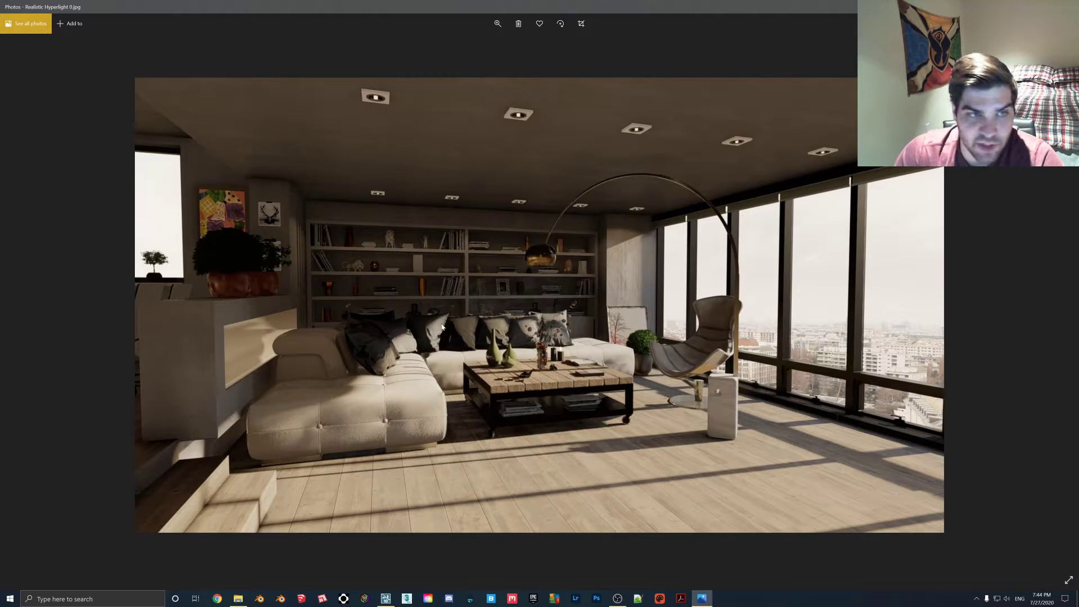
# Step: Flip repeatedly between the Hyperlight 0 and Hyperlight 25 (Default) renders to compare the shadowed areas
pyautogui.press('Right')
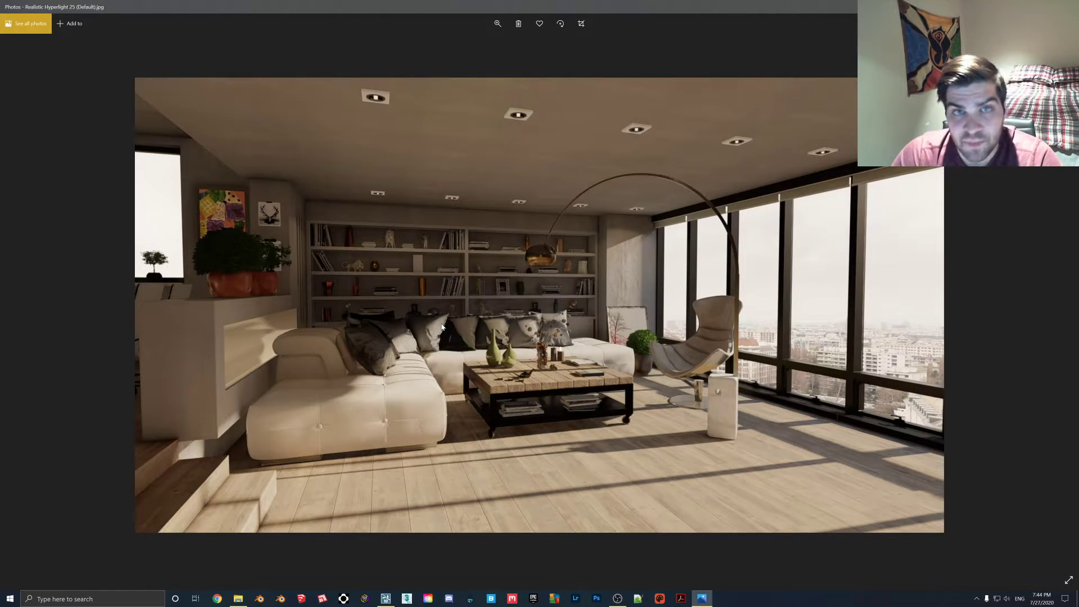
pyautogui.press('Left')
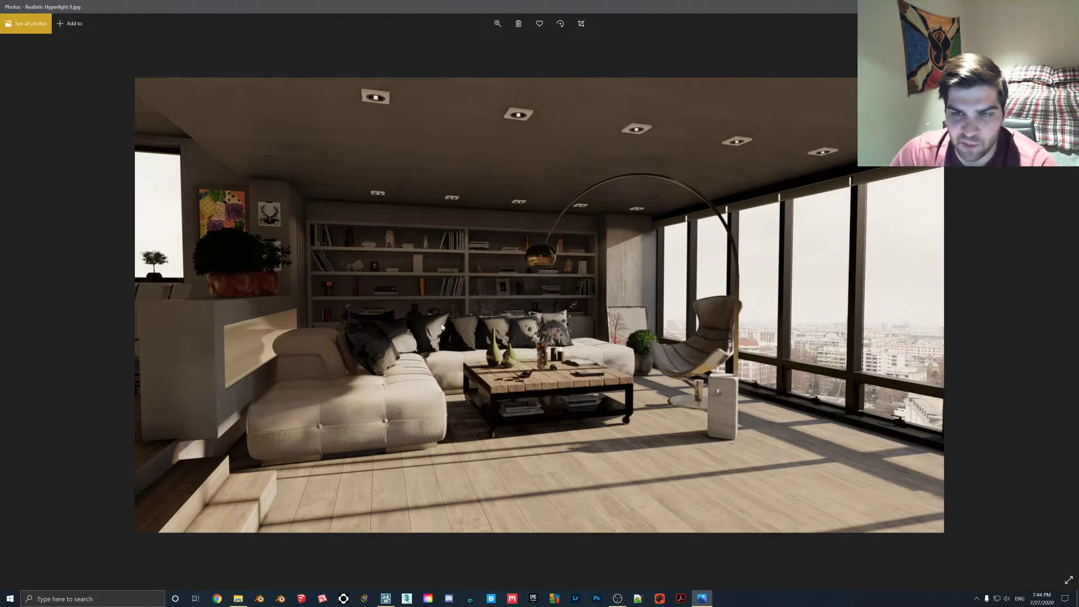
pyautogui.press('Right')
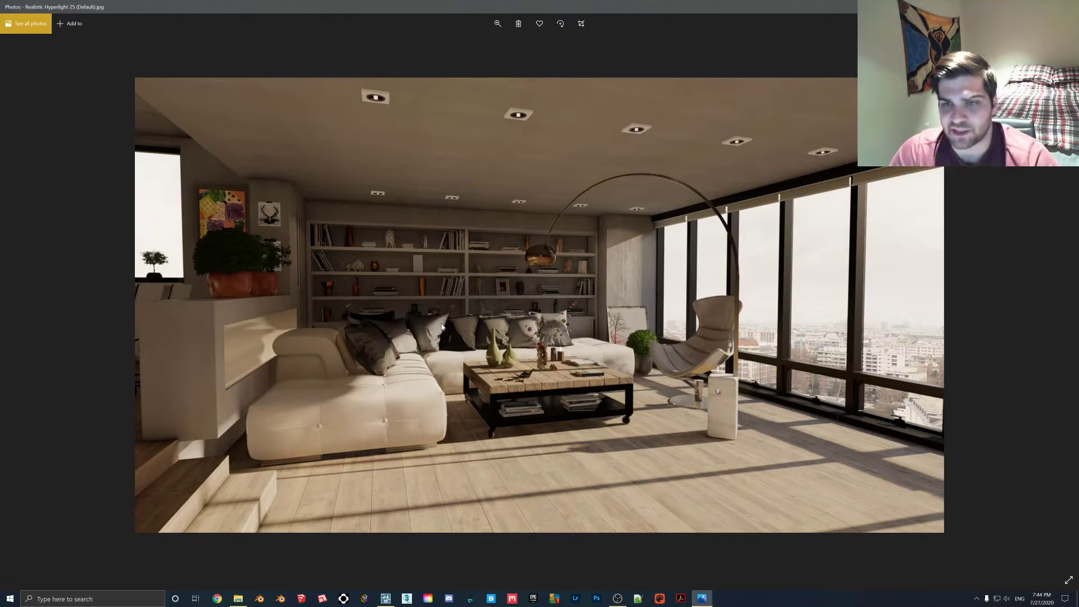
pyautogui.press('Left')
pyautogui.press('Right')
pyautogui.press('Left')
pyautogui.press('Right')
pyautogui.press('Left')
pyautogui.press('Right')
pyautogui.press('Left')
pyautogui.press('Right')
pyautogui.press('Left')
pyautogui.press('Right')
pyautogui.press('Left')
pyautogui.press('Right')
pyautogui.press('Left')
pyautogui.press('Right')
pyautogui.press('Left')
pyautogui.press('Right')
pyautogui.press('Left')
pyautogui.press('Right')
pyautogui.press('Left')
pyautogui.press('Right')
pyautogui.press('Left')
pyautogui.press('Right')
pyautogui.press('Left')
pyautogui.press('Right')
pyautogui.press('Left')
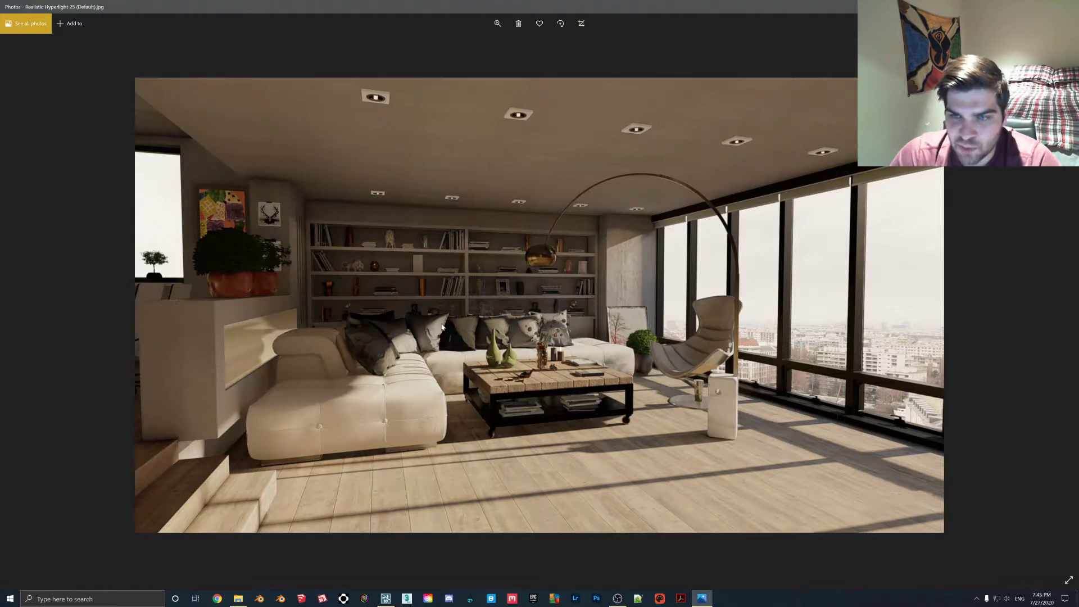
pyautogui.press('Right')
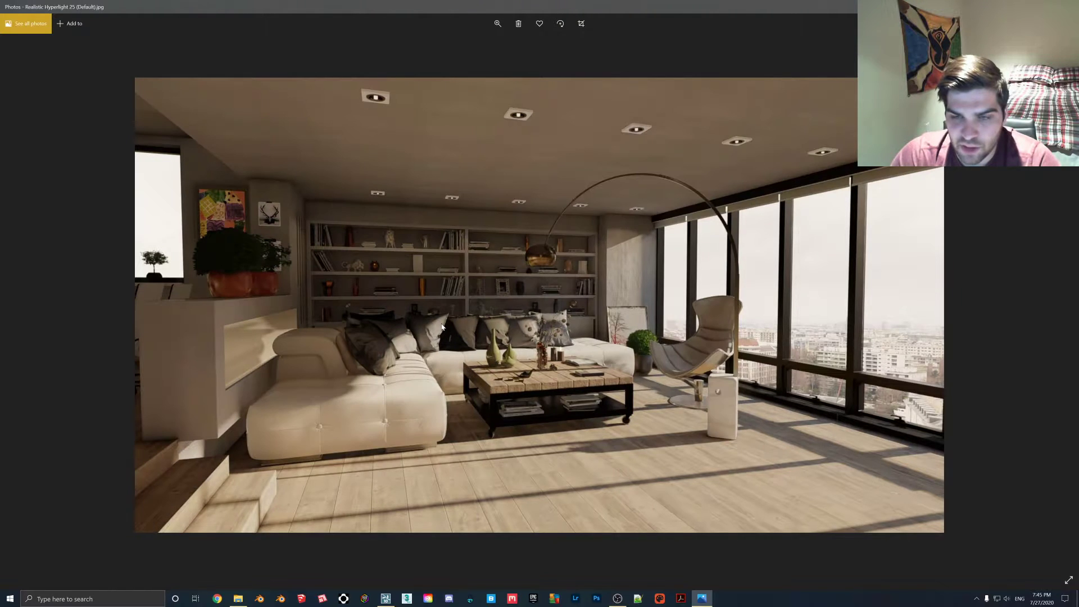
# Step: Cycle through the Hyperlight 0, 25, 50 and 100 renders to compare the amounts, and close the image viewer
pyautogui.press('Right')
pyautogui.press('Right')
pyautogui.press('Left')
pyautogui.press('Left')
pyautogui.press('Left')
pyautogui.press('Right')
pyautogui.press('Right')
pyautogui.press('Right')
pyautogui.press('Left')
pyautogui.press('Left')
pyautogui.press('Right')
pyautogui.press('Right')
pyautogui.press('Left')
pyautogui.press('Right')
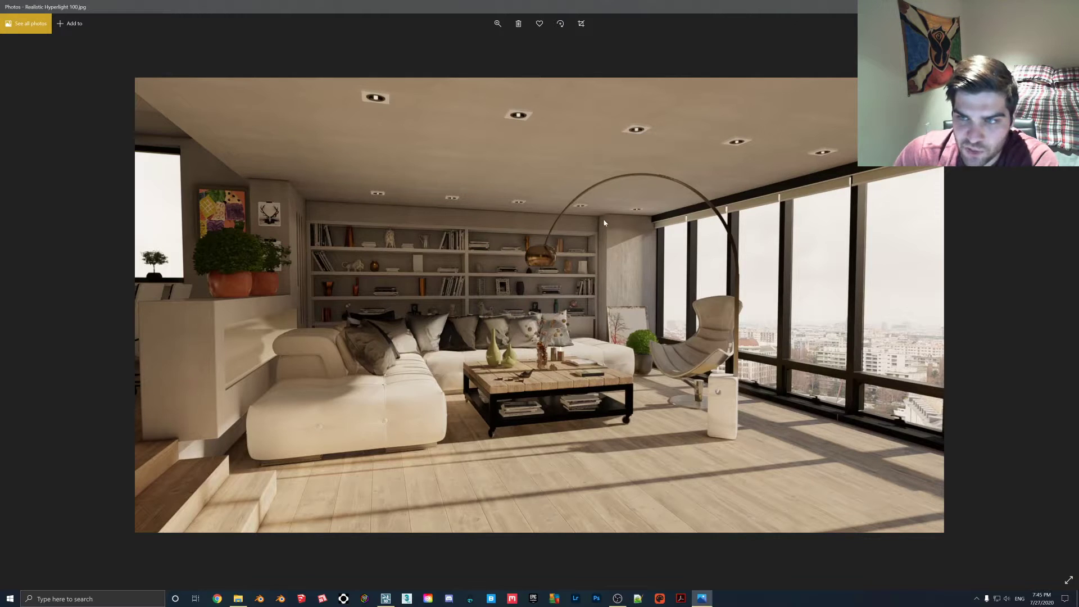
pyautogui.press('Left')
pyautogui.press('Left')
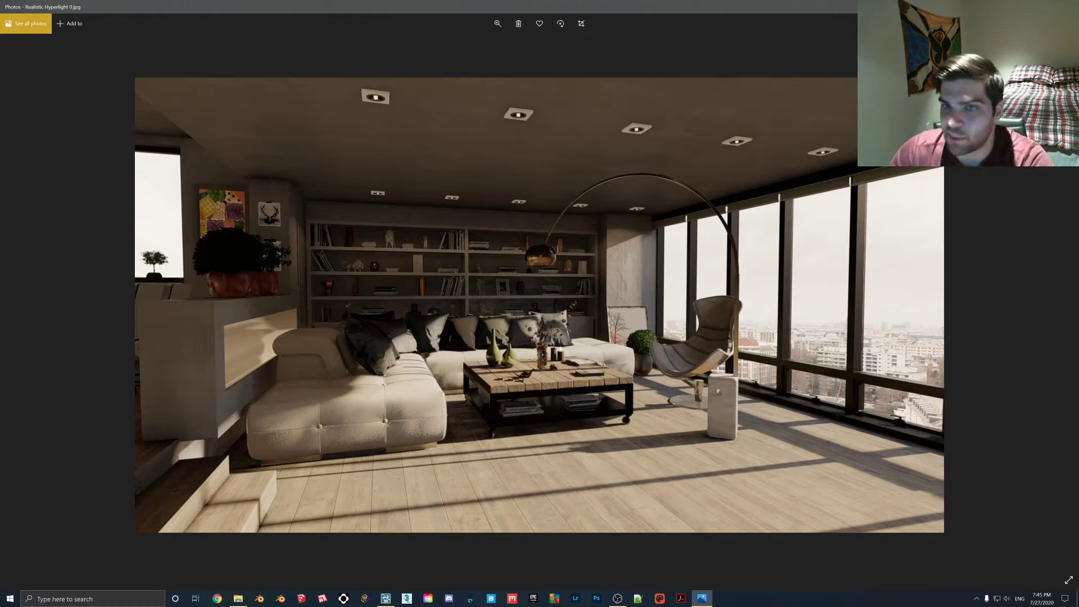
pyautogui.click(1066, 7)
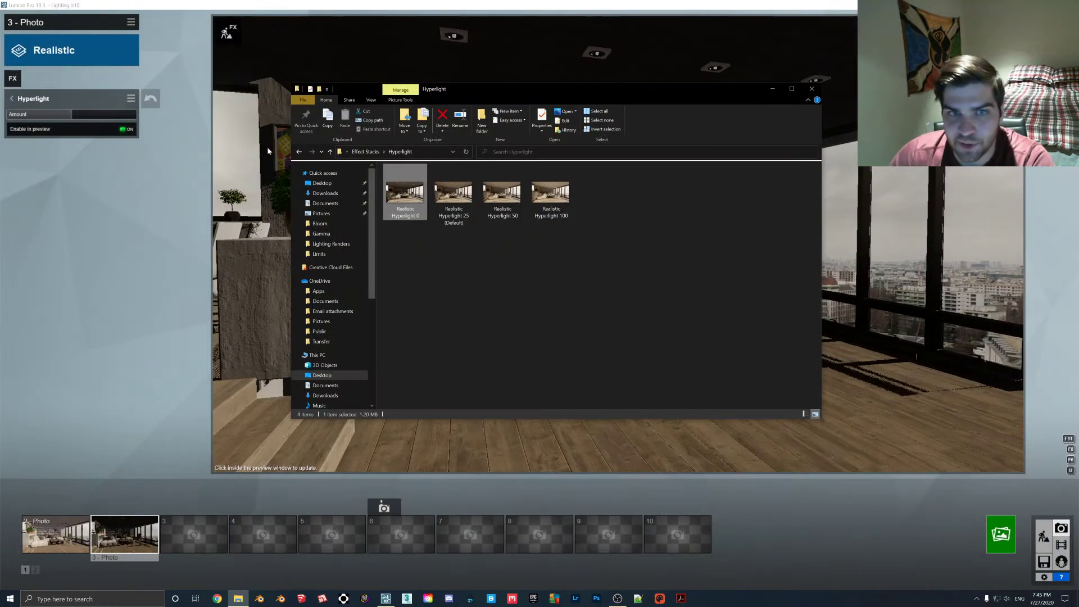
# Step: In Lumion's Sky Light effect, set Ultra render quality and turn on Sky Light in planar and projected reflections
pyautogui.click(165, 157)
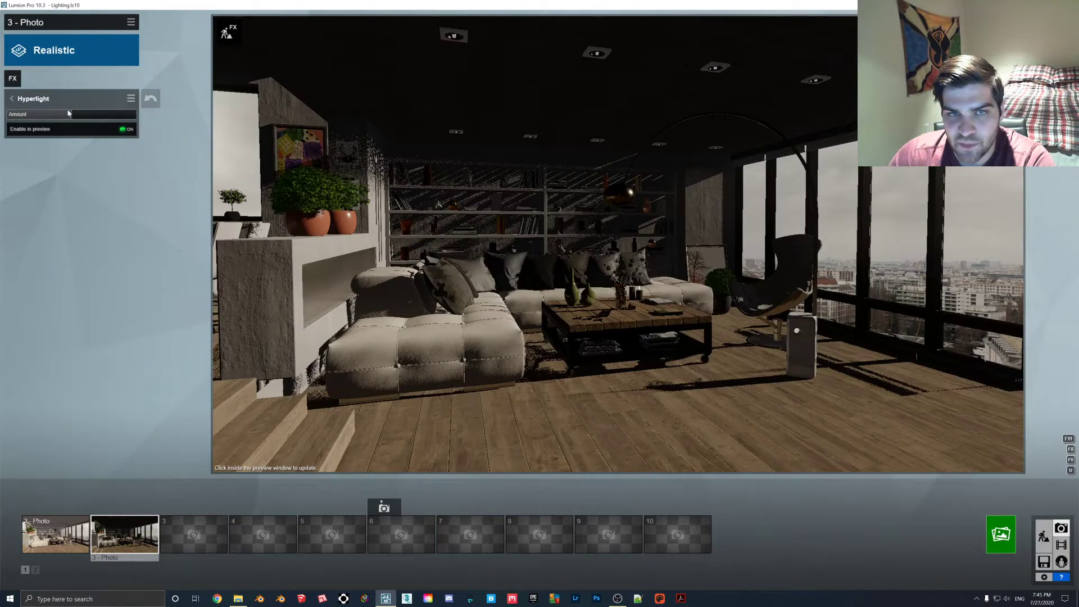
pyautogui.click(18, 103)
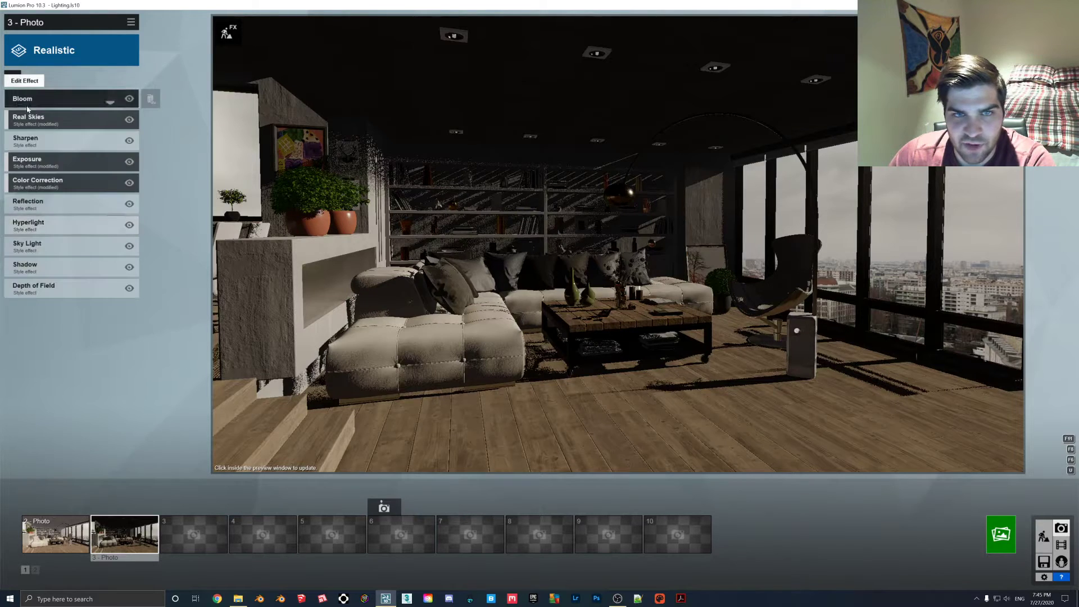
pyautogui.click(65, 252)
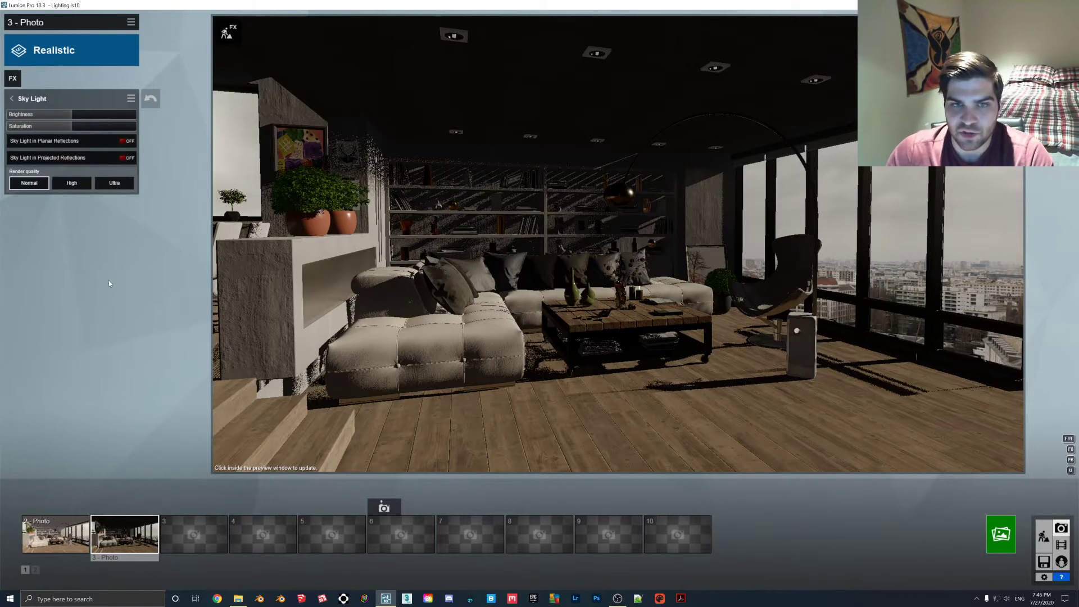
pyautogui.click(115, 183)
pyautogui.click(100, 142)
pyautogui.click(96, 157)
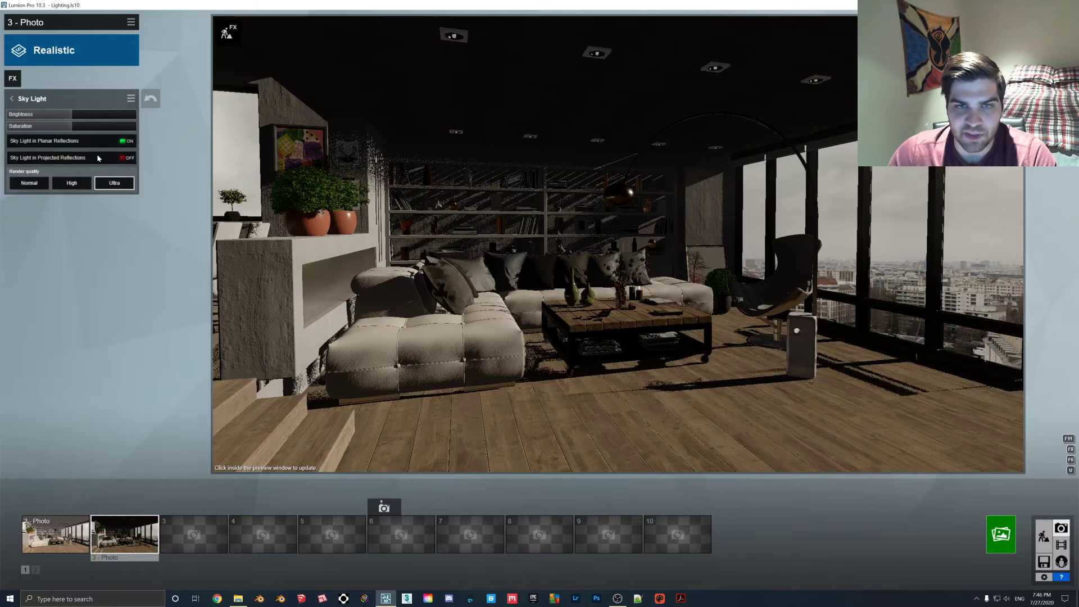
# Step: Open the default render from the Sky Light folder in File Explorer and recheck the Sky Light settings in Lumion
pyautogui.click(240, 601)
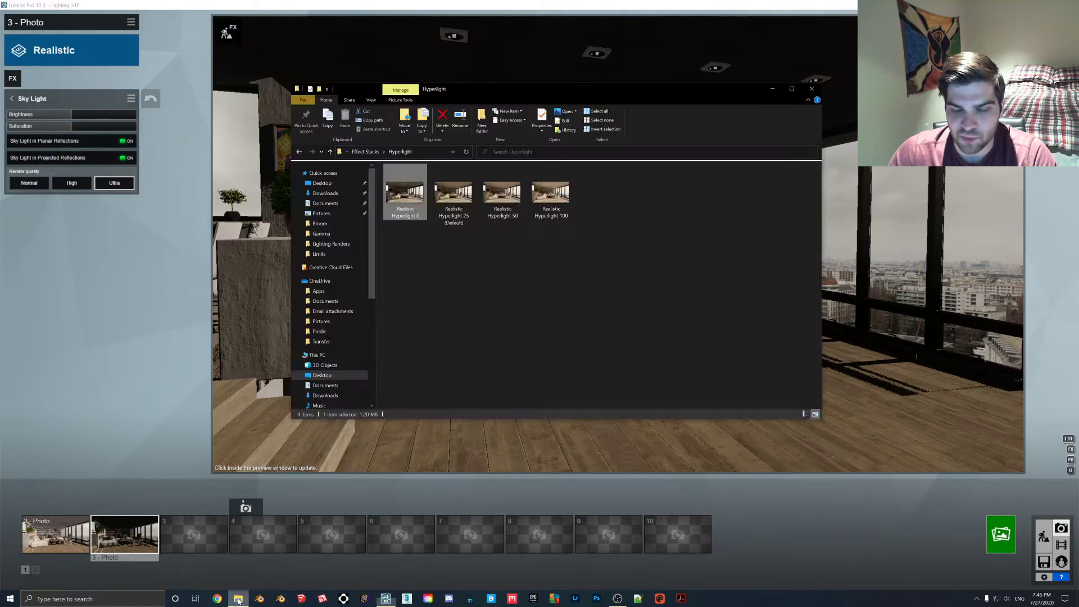
pyautogui.click(368, 154)
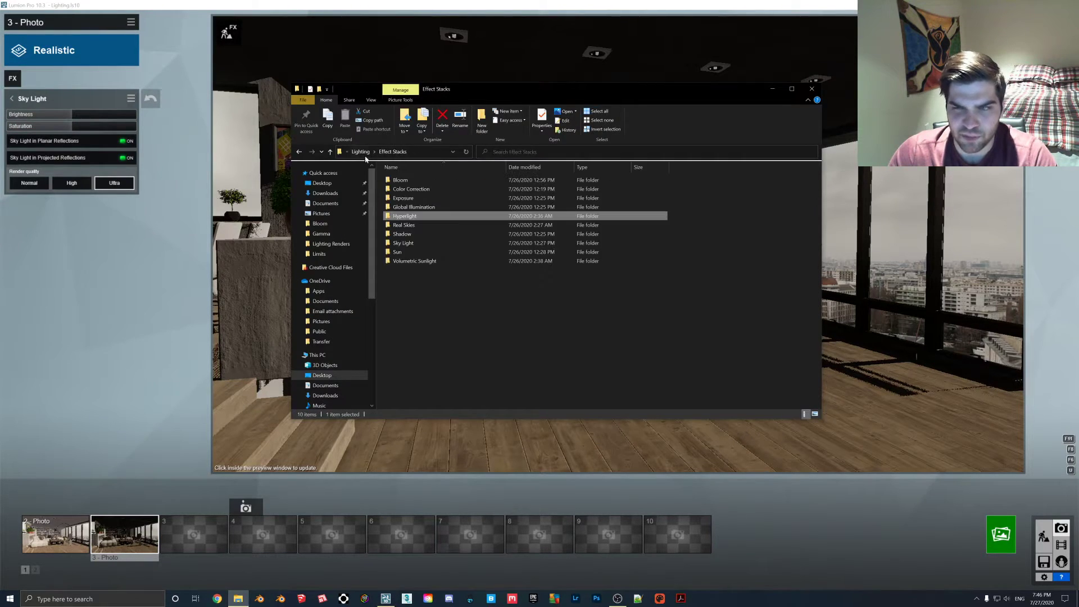
pyautogui.doubleClick(423, 244)
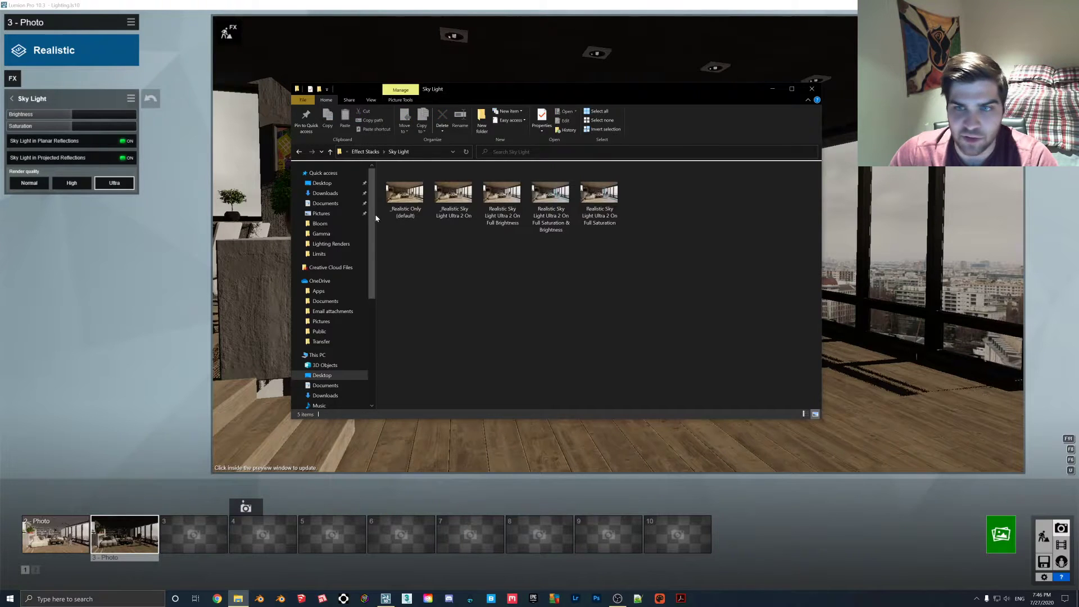
pyautogui.doubleClick(414, 202)
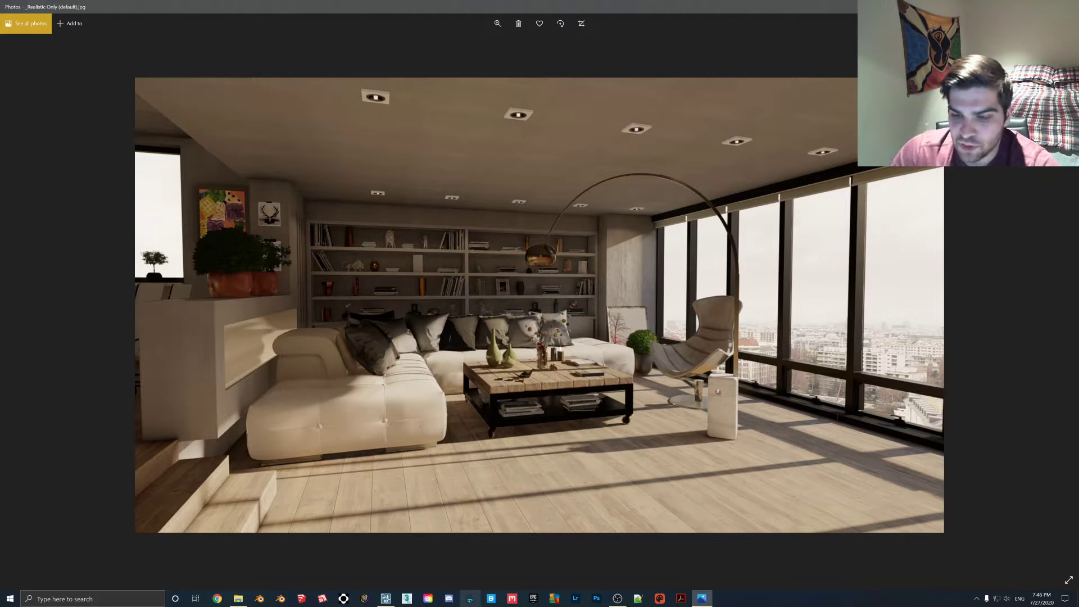
pyautogui.click(386, 597)
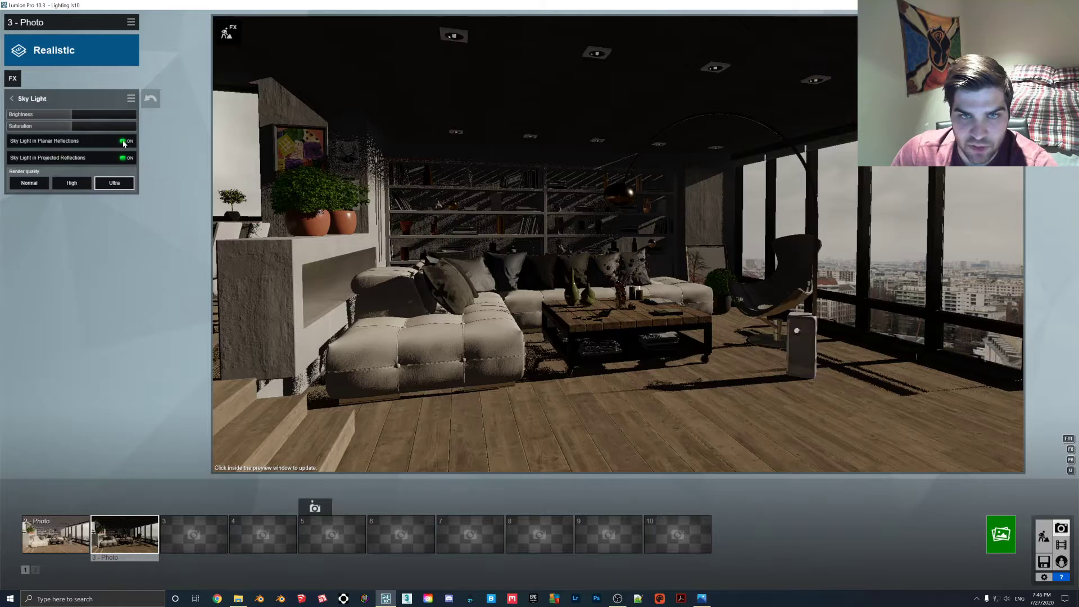
pyautogui.click(238, 597)
pyautogui.doubleClick(448, 211)
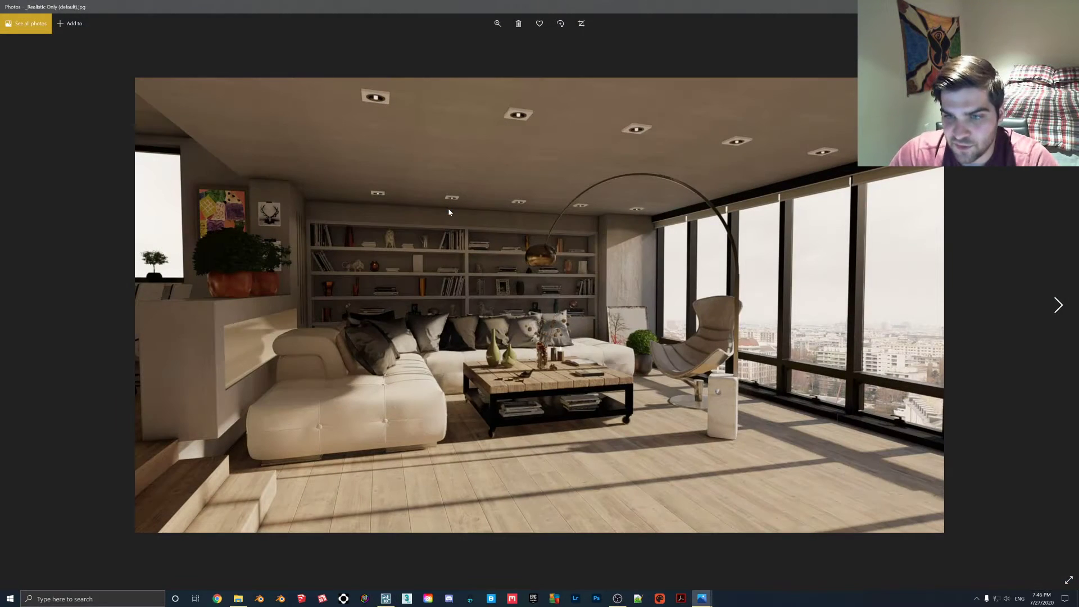
# Step: Flip repeatedly between the default render and Sky Light Ultra 2 On to compare the lighting and reflections
pyautogui.press('Right')
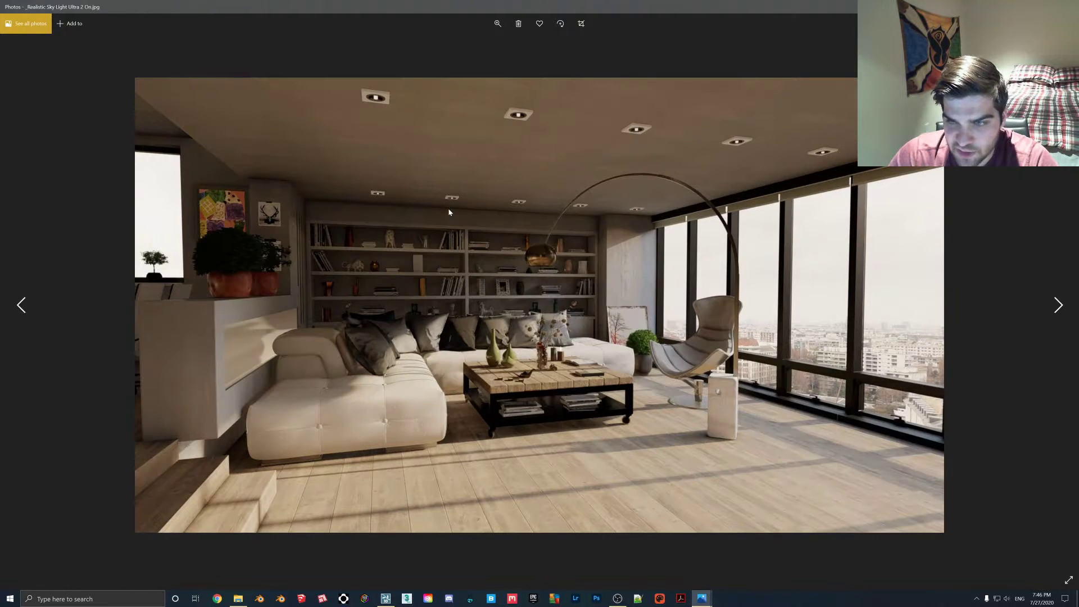
pyautogui.press('Left')
pyautogui.press('Right')
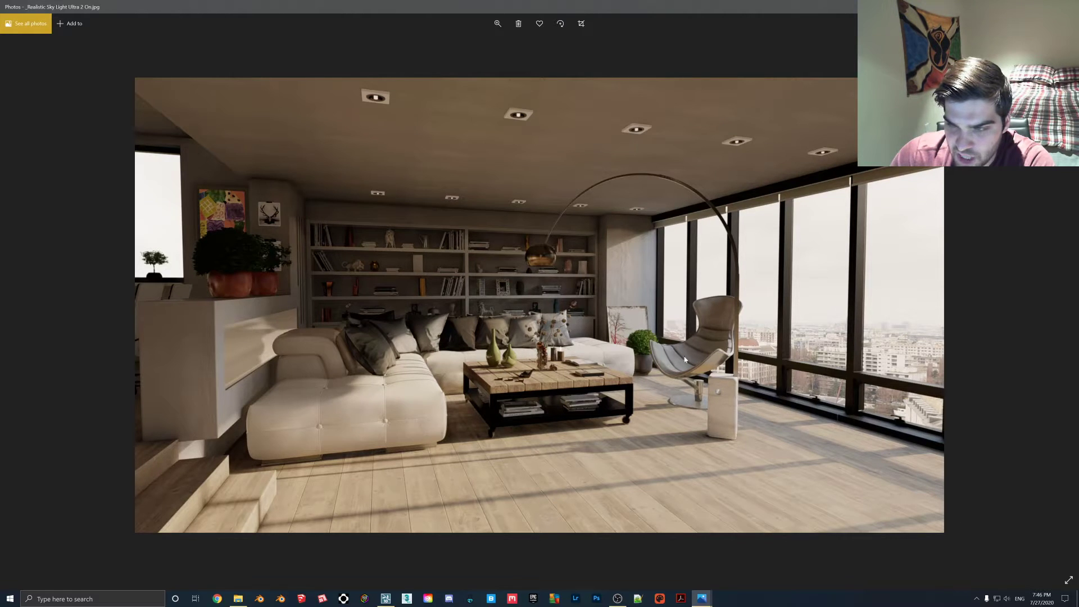
pyautogui.press('Left')
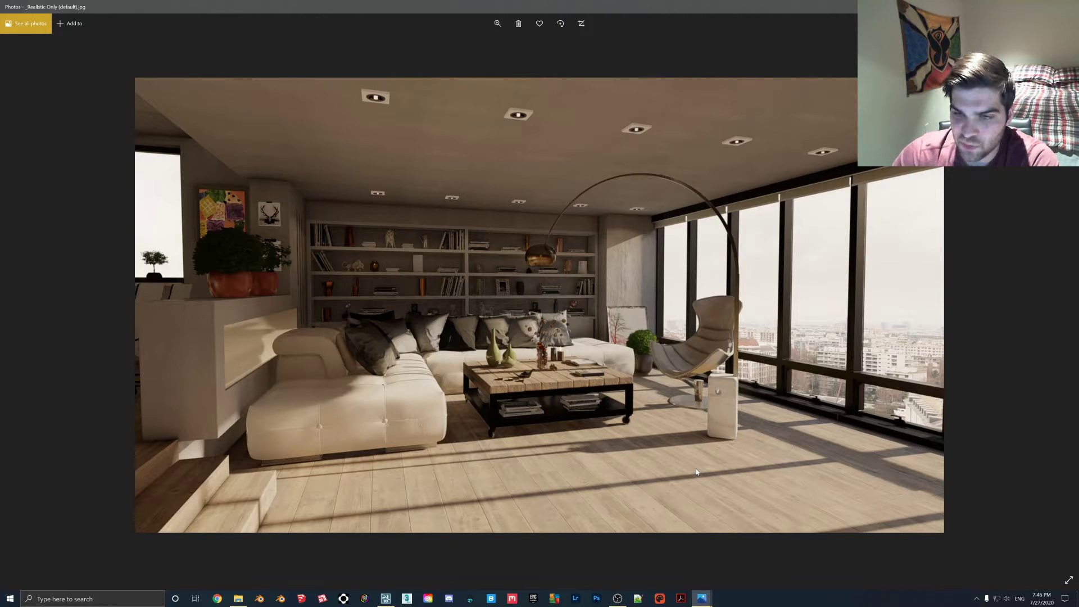
pyautogui.press('Right')
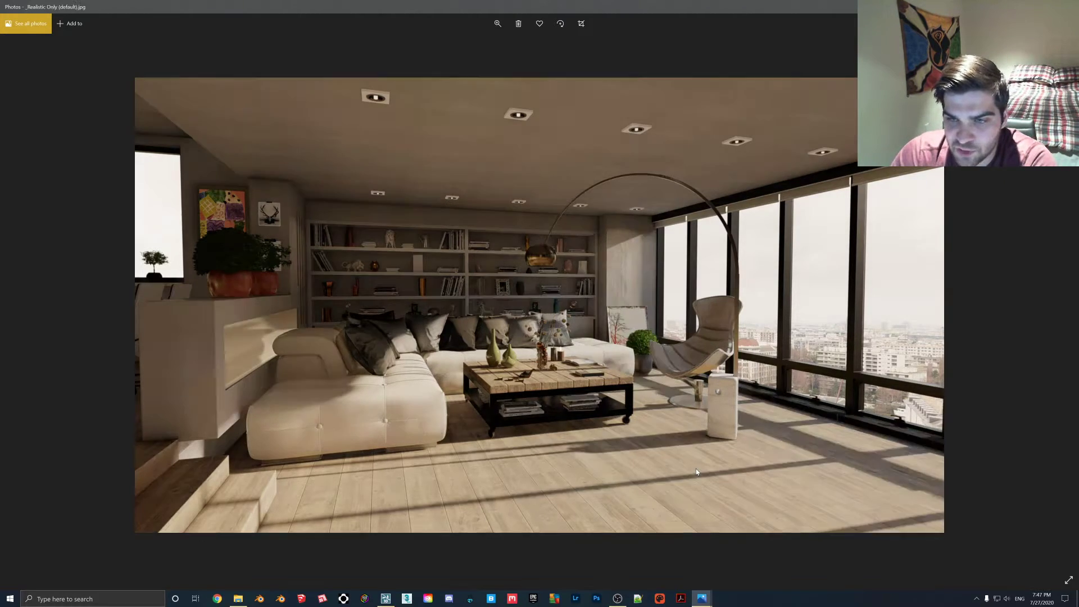
pyautogui.press('Left')
pyautogui.press('Right')
pyautogui.press('Left')
pyautogui.press('Right')
pyautogui.press('Left')
pyautogui.press('Right')
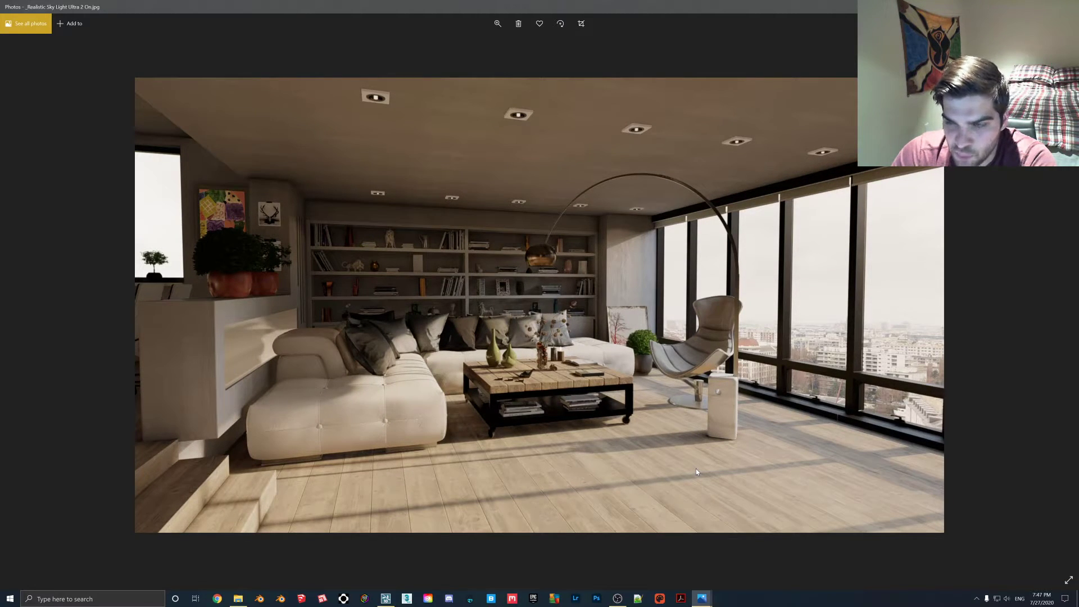
pyautogui.press('Left')
pyautogui.press('Right')
pyautogui.press('Left')
pyautogui.press('Right')
pyautogui.press('Left')
pyautogui.press('Right')
pyautogui.press('Left')
pyautogui.press('Right')
pyautogui.press('Left')
pyautogui.press('Right')
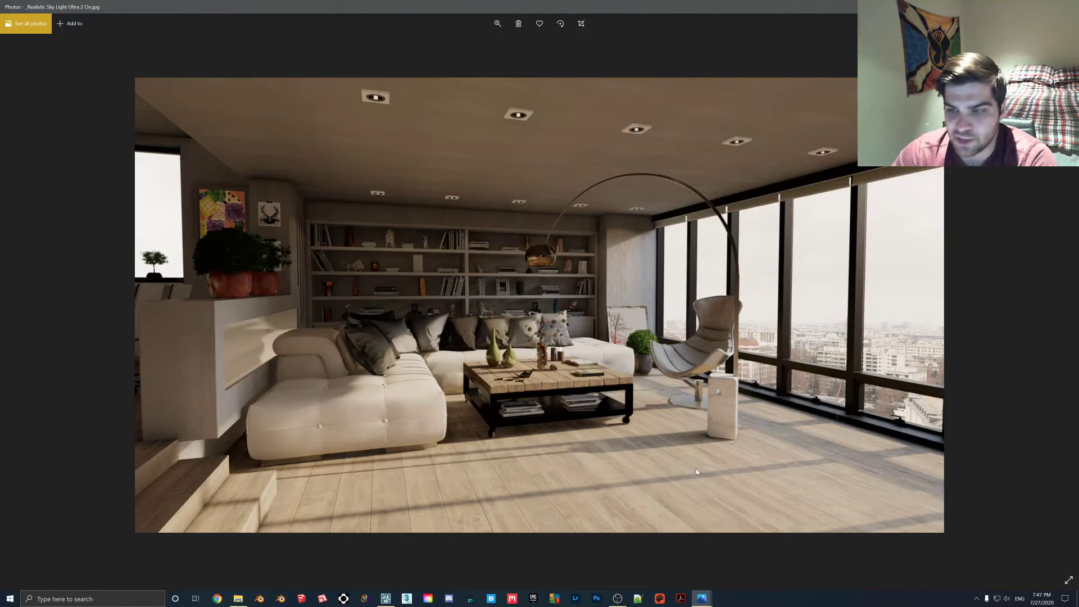
# Step: Compare the default render with Sky Light Ultra 2 On once more and close the image viewer
pyautogui.press('Left')
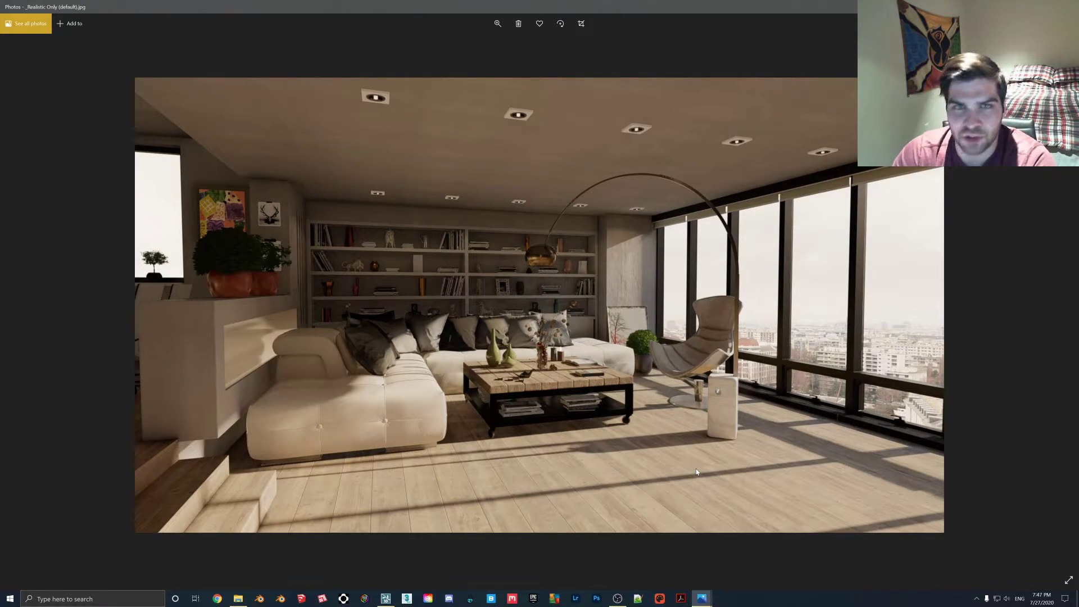
pyautogui.press('Right')
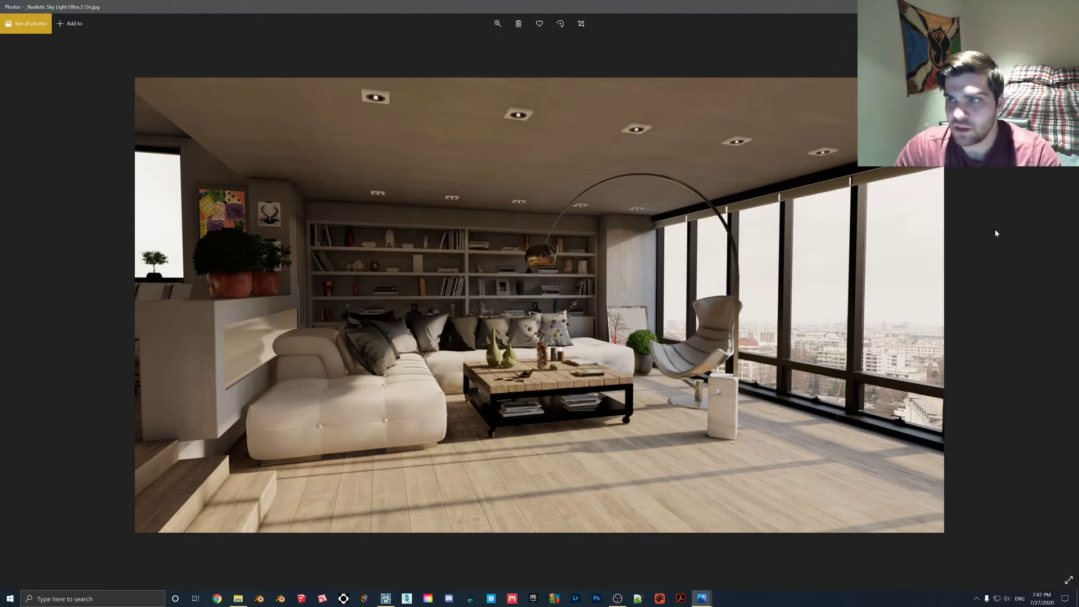
pyautogui.hotkey('alt', 'F4')
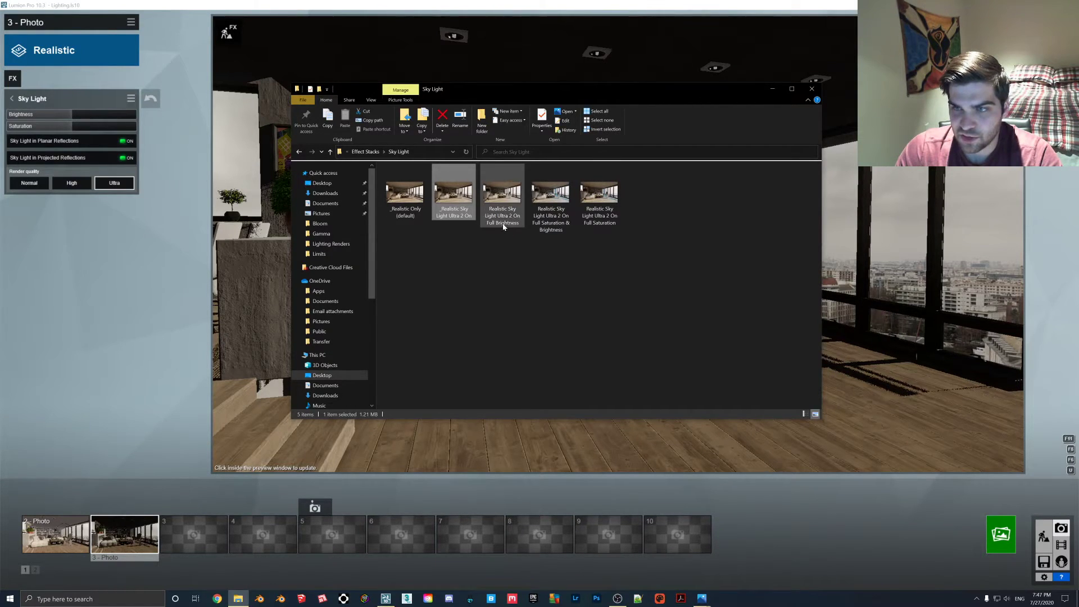
# Step: Open the Sky Light Ultra 2 On Full Brightness render and flip between it, Sky Light Ultra 2 On and the default render
pyautogui.doubleClick(503, 208)
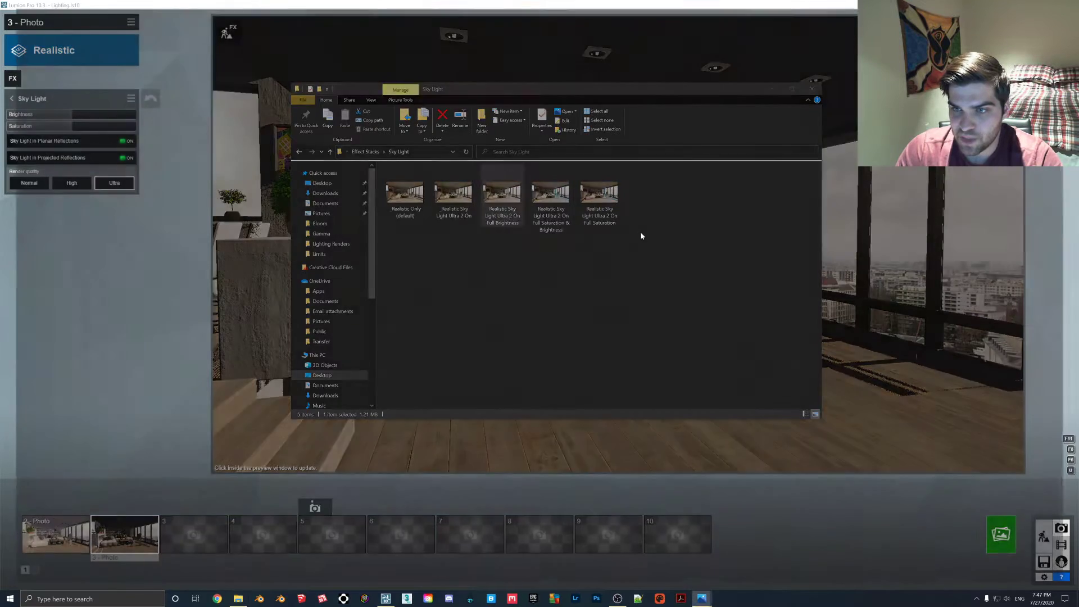
pyautogui.press('Left')
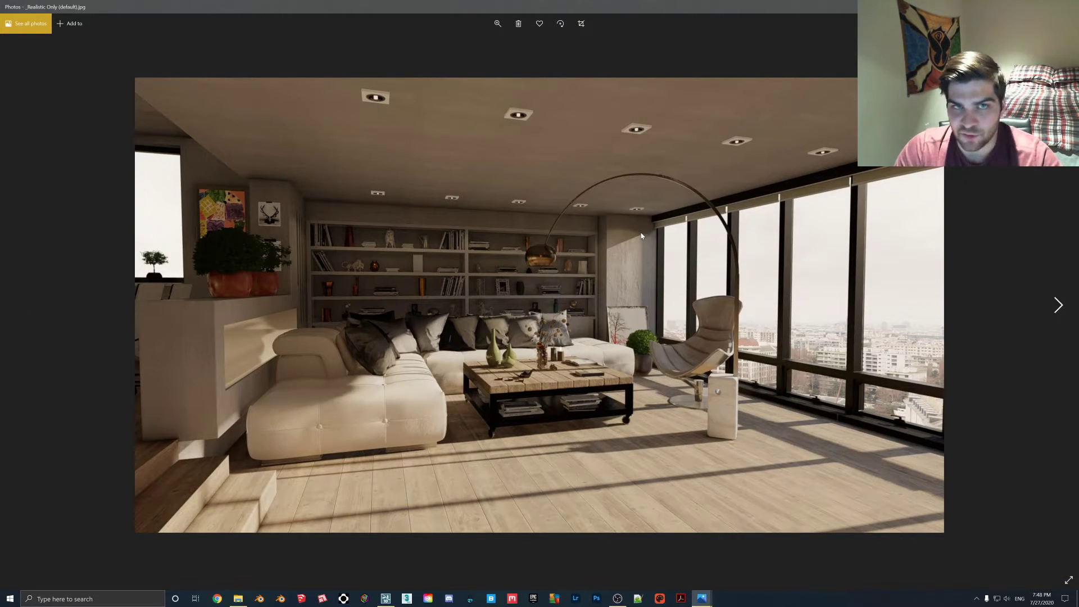
pyautogui.press('Right')
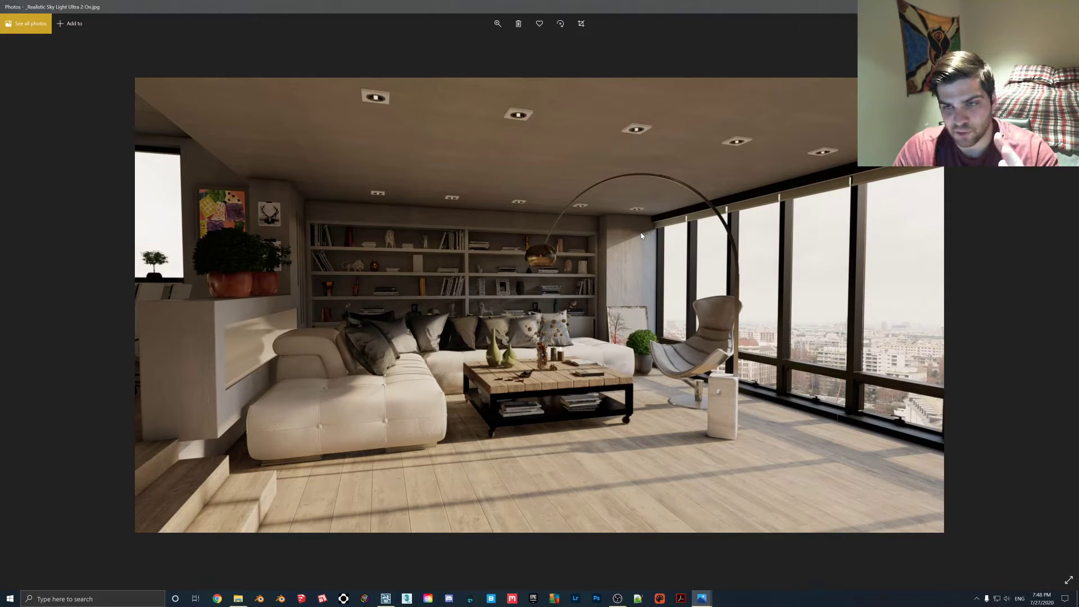
pyautogui.press('Right')
pyautogui.press('Left')
pyautogui.press('Right')
pyautogui.press('Left')
pyautogui.press('Right')
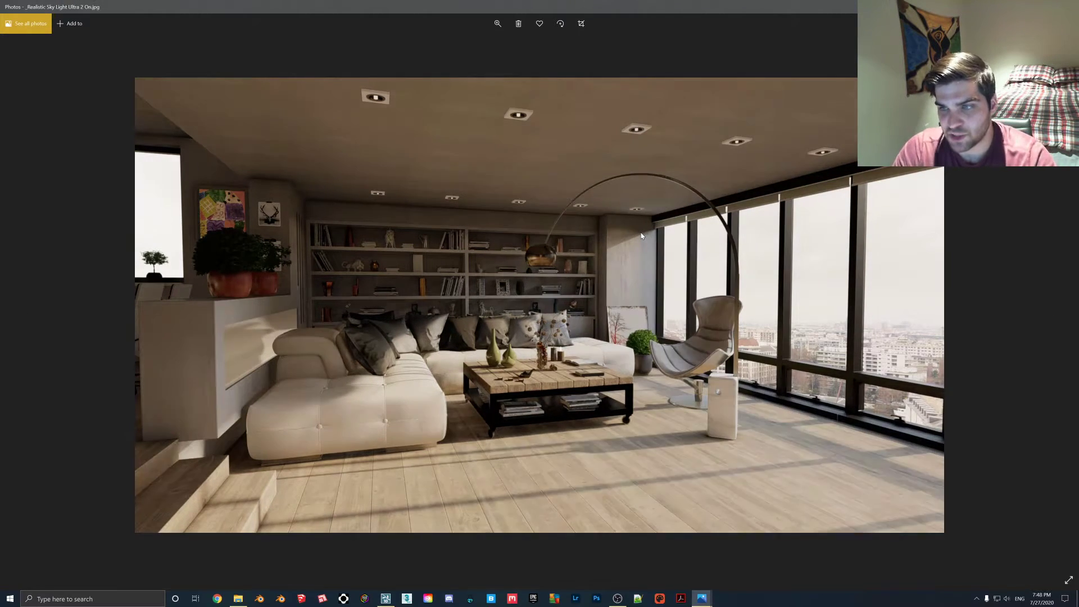
pyautogui.press('Left')
pyautogui.press('Right')
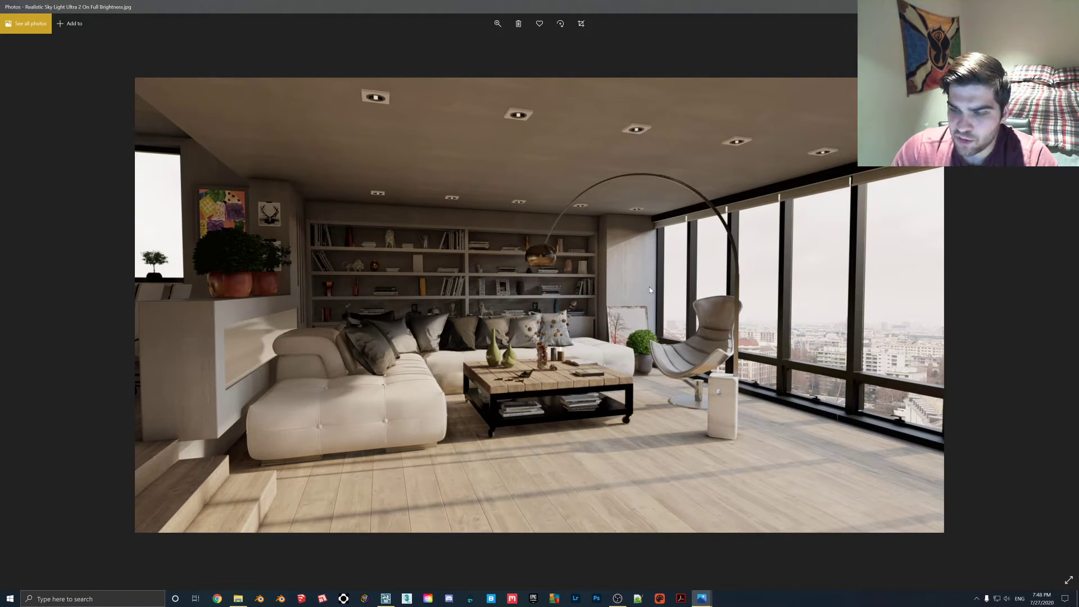
pyautogui.press('Left')
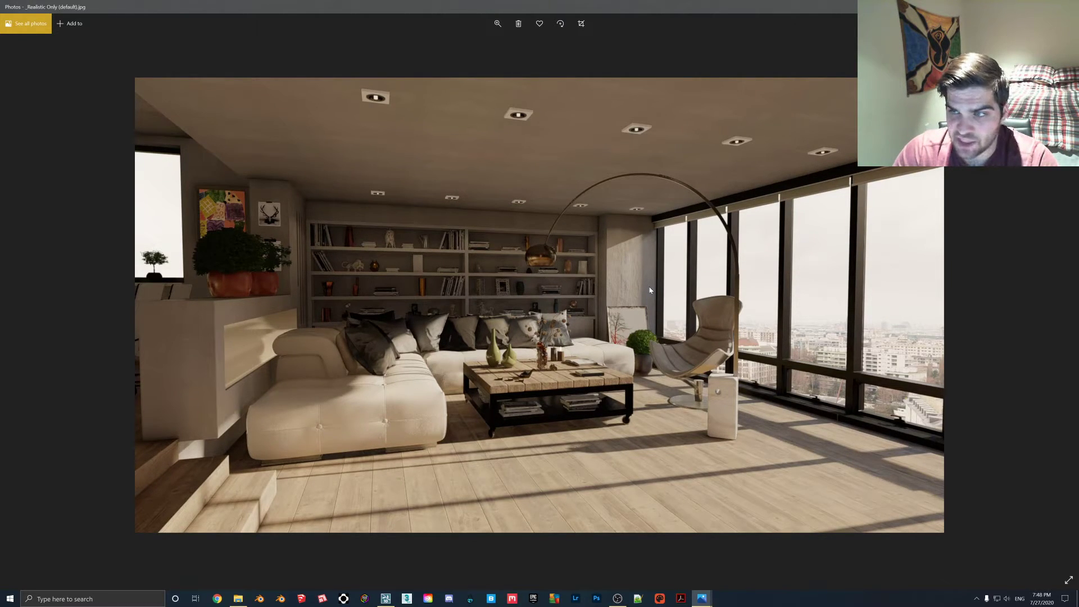
pyautogui.press('Right')
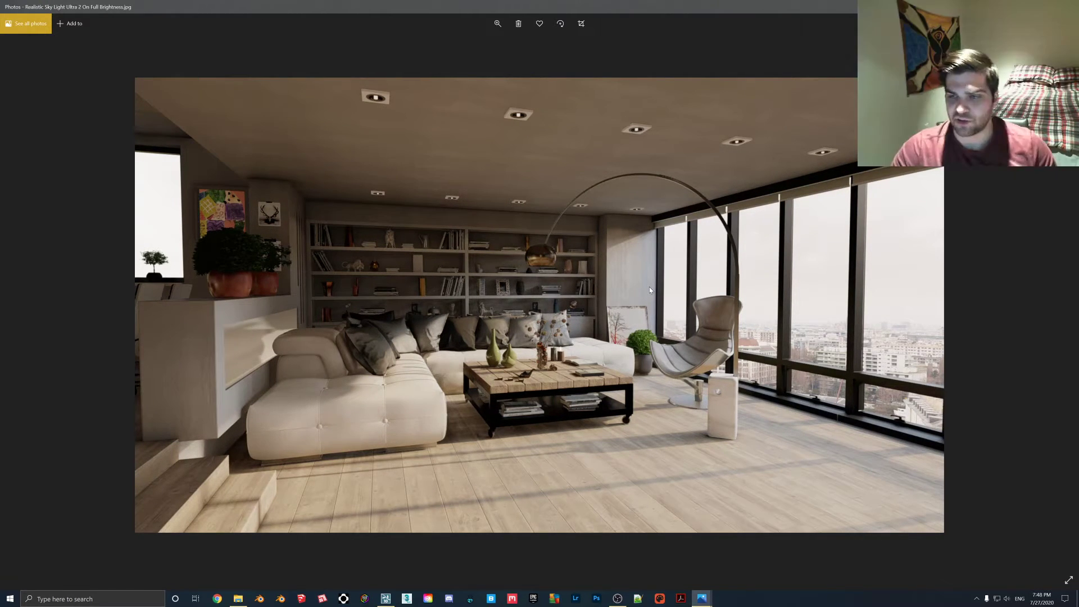
# Step: View the Full Saturation & Brightness and Full Saturation renders, and return to the Effect Stacks folder
pyautogui.press('Right')
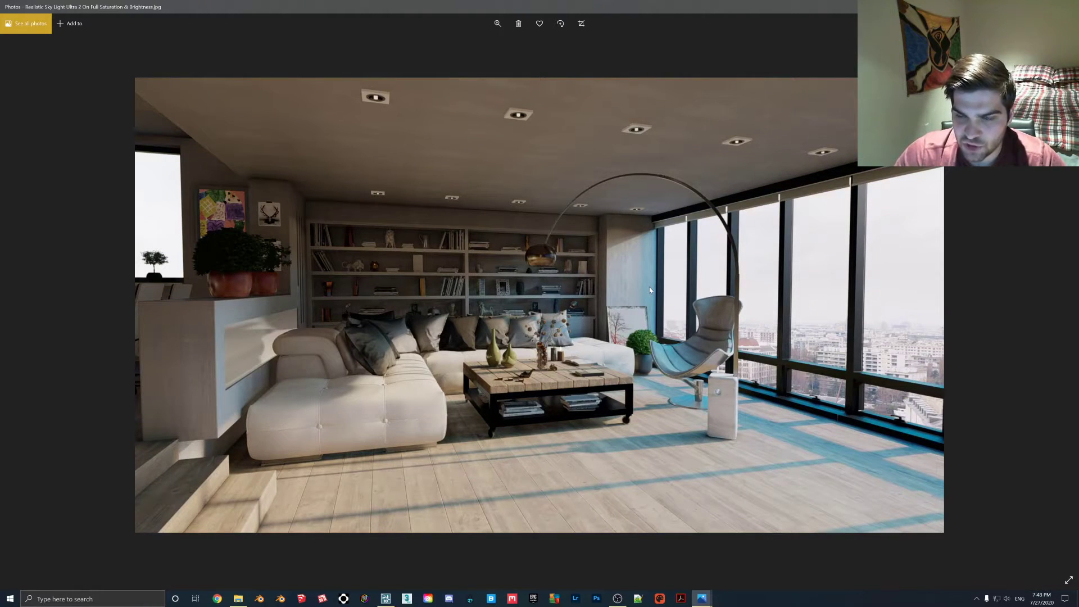
pyautogui.press('Right')
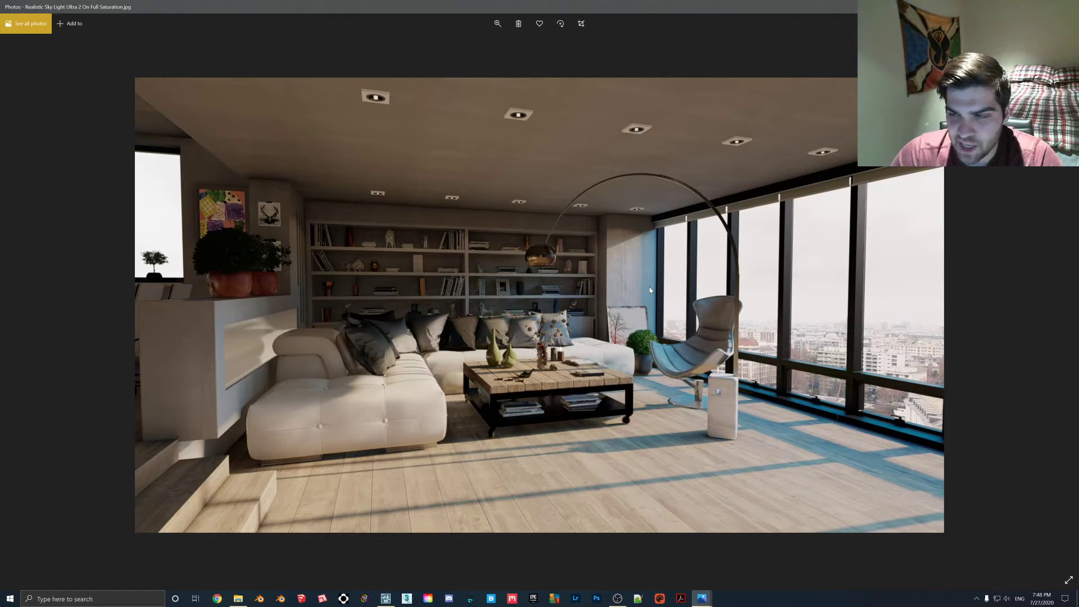
pyautogui.press('Right')
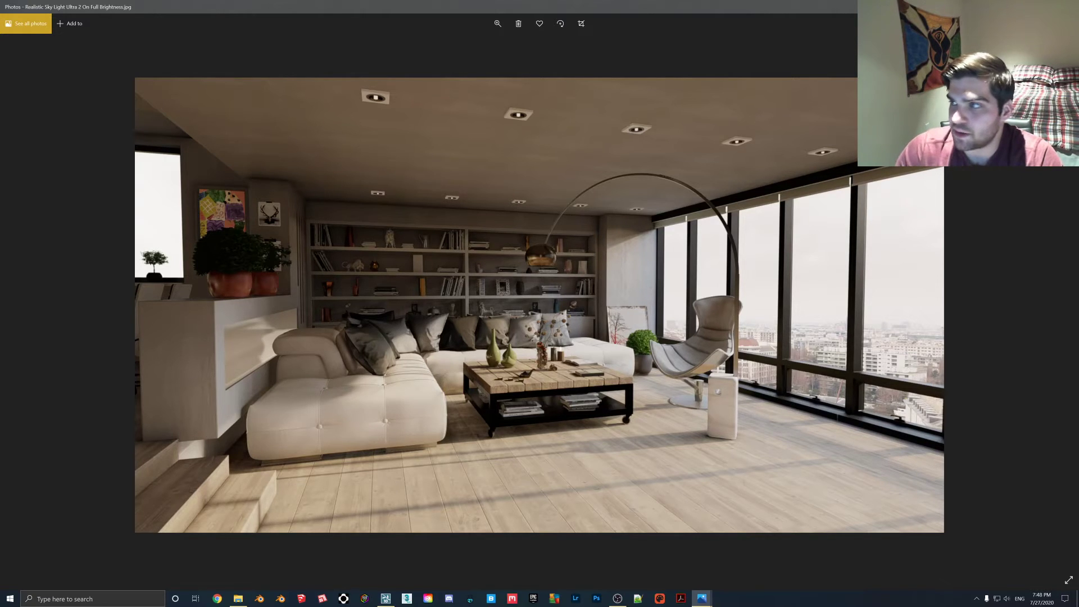
pyautogui.click(701, 598)
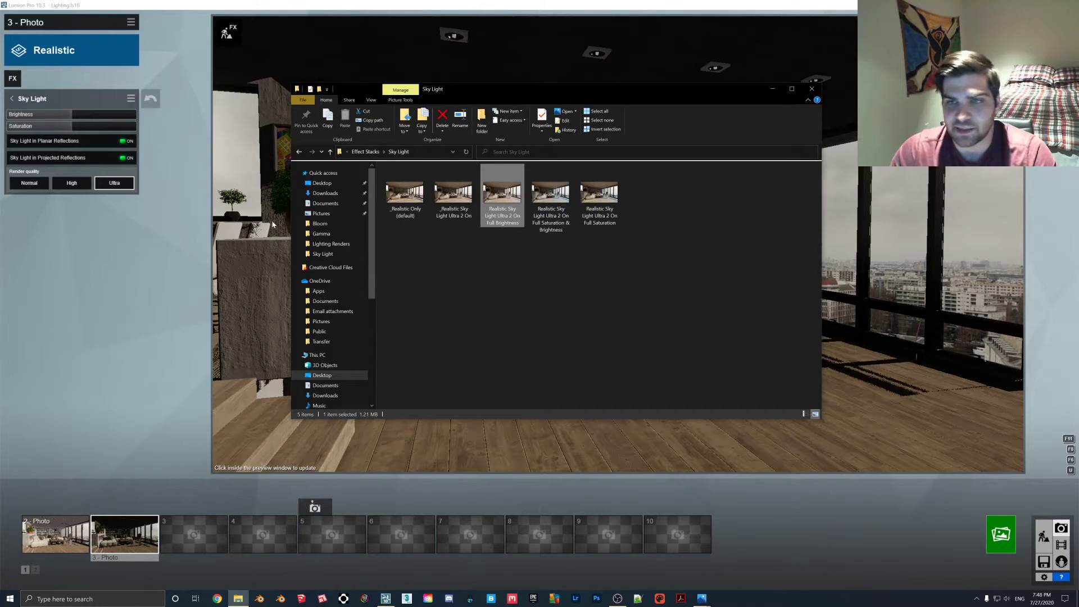
pyautogui.click(365, 152)
# Step: In Lumion, raise the Sky Light brightness to its maximum and render the photo at 1920x1080
pyautogui.click(104, 242)
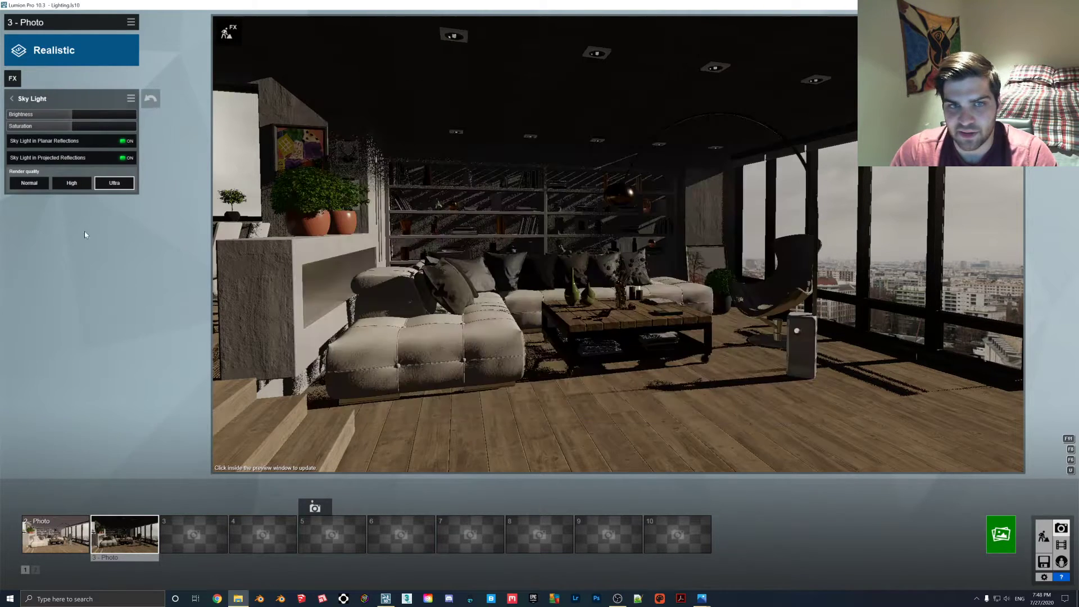
pyautogui.moveTo(72, 114); pyautogui.dragTo(202, 112)
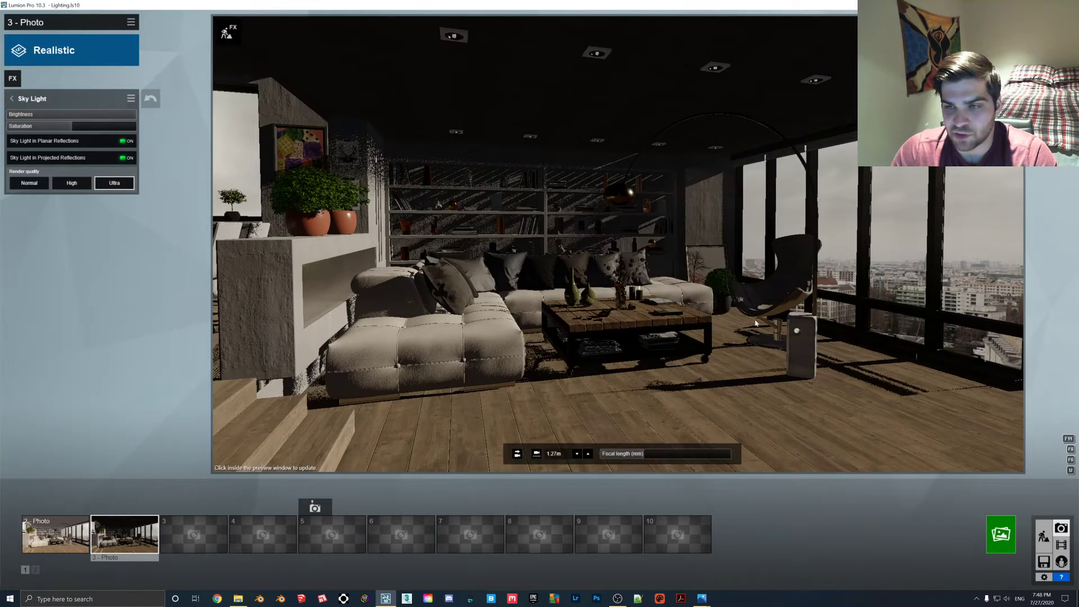
pyautogui.click(1001, 534)
pyautogui.click(471, 423)
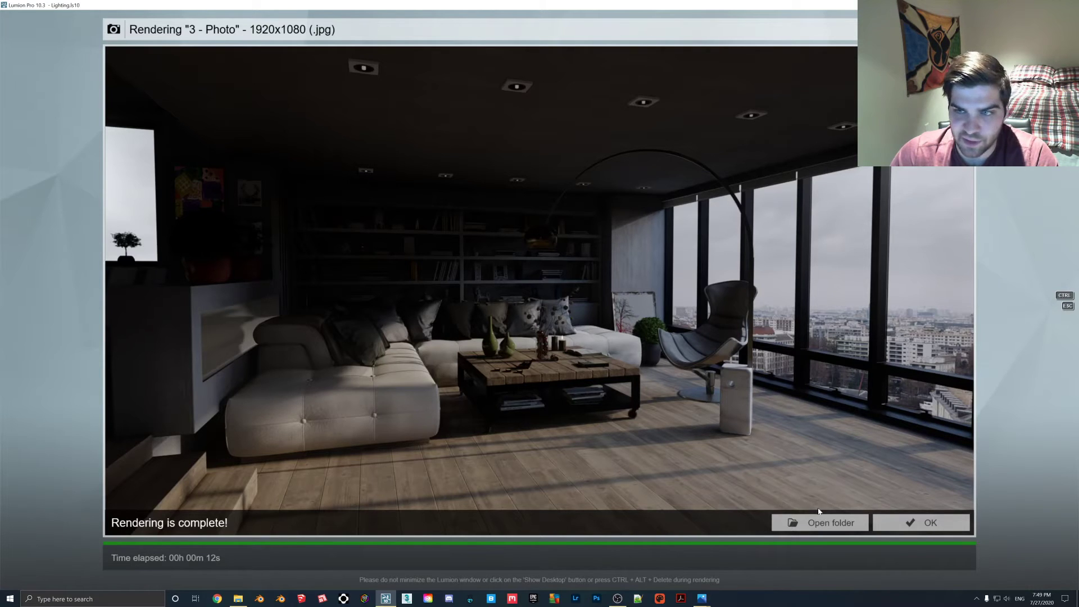
pyautogui.click(921, 522)
# Step: Open Lumion's Shadow effect settings and the Realistic Shadow Coloring 0 render from the Shadow Color folder in File Explorer
pyautogui.click(12, 99)
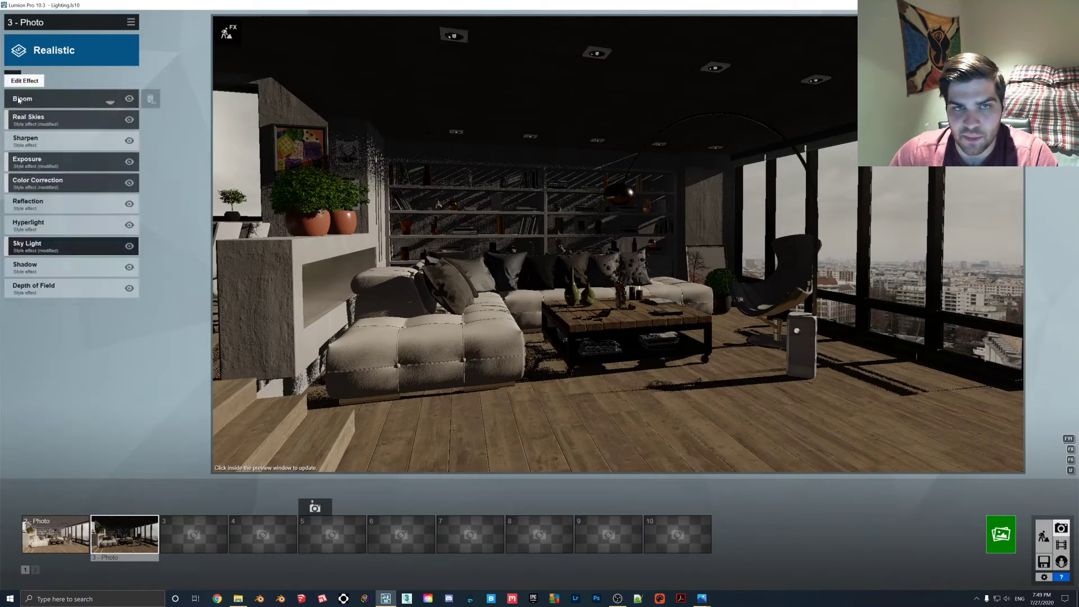
pyautogui.click(61, 271)
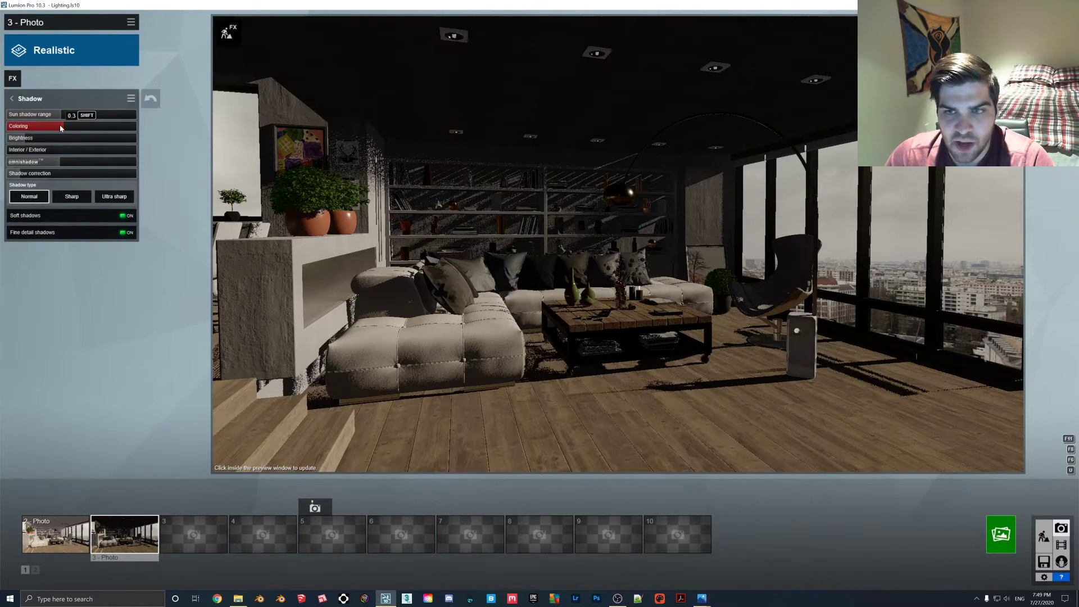
pyautogui.click(239, 599)
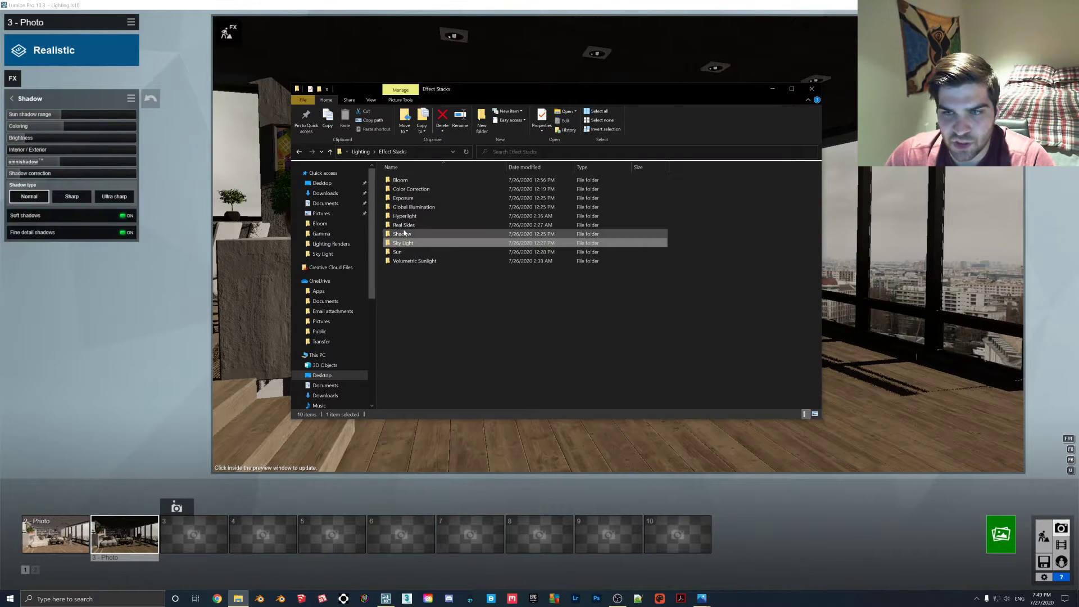
pyautogui.doubleClick(417, 197)
pyautogui.click(419, 197)
pyautogui.doubleClick(417, 195)
# Step: Flip repeatedly between the Shadow Coloring 0 and Shadow Coloring 3 renders to compare shadow tints, and close the image viewer
pyautogui.press('Right')
pyautogui.press('Left')
pyautogui.press('Right')
pyautogui.press('Left')
pyautogui.press('Right')
pyautogui.press('Left')
pyautogui.press('Right')
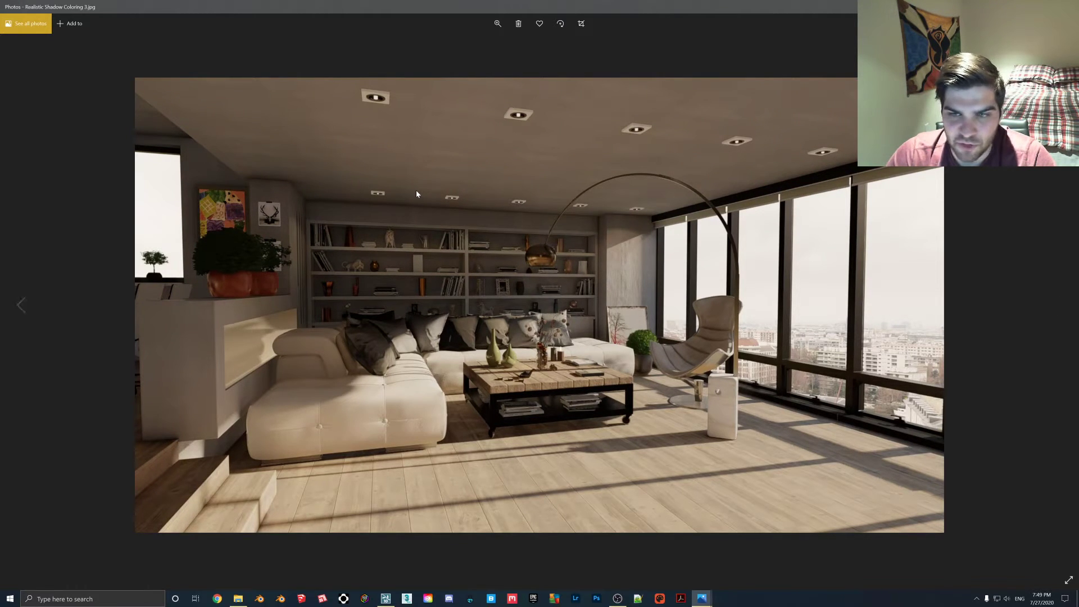
pyautogui.press('Right')
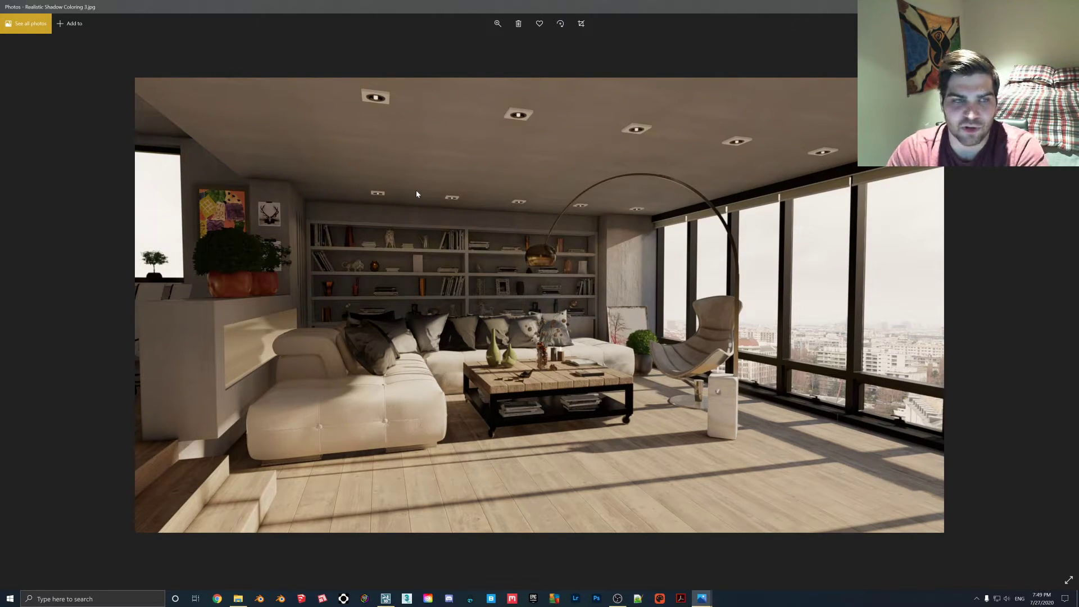
pyautogui.press('Left')
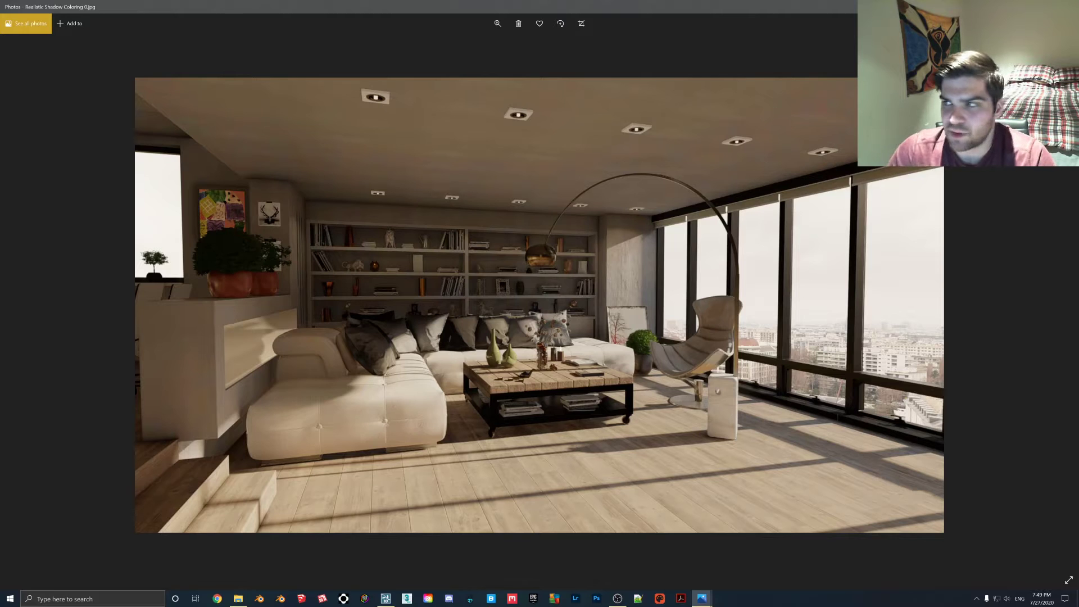
pyautogui.click(1030, 7)
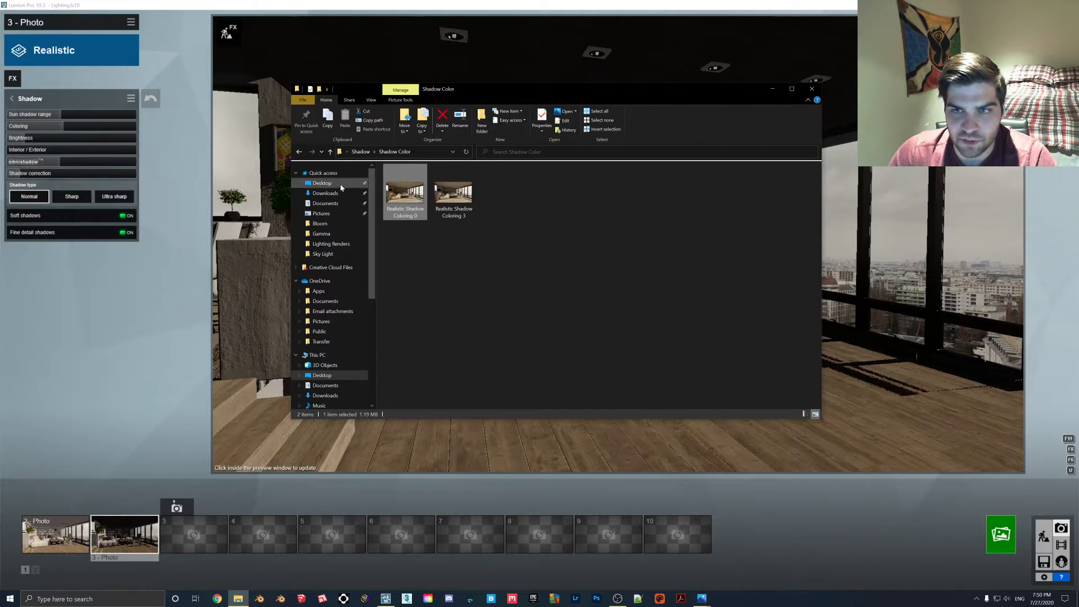
# Step: Return to the Effect Stacks folder in File Explorer and check the Omnishadow setting in Lumion's Shadow effect
pyautogui.click(360, 152)
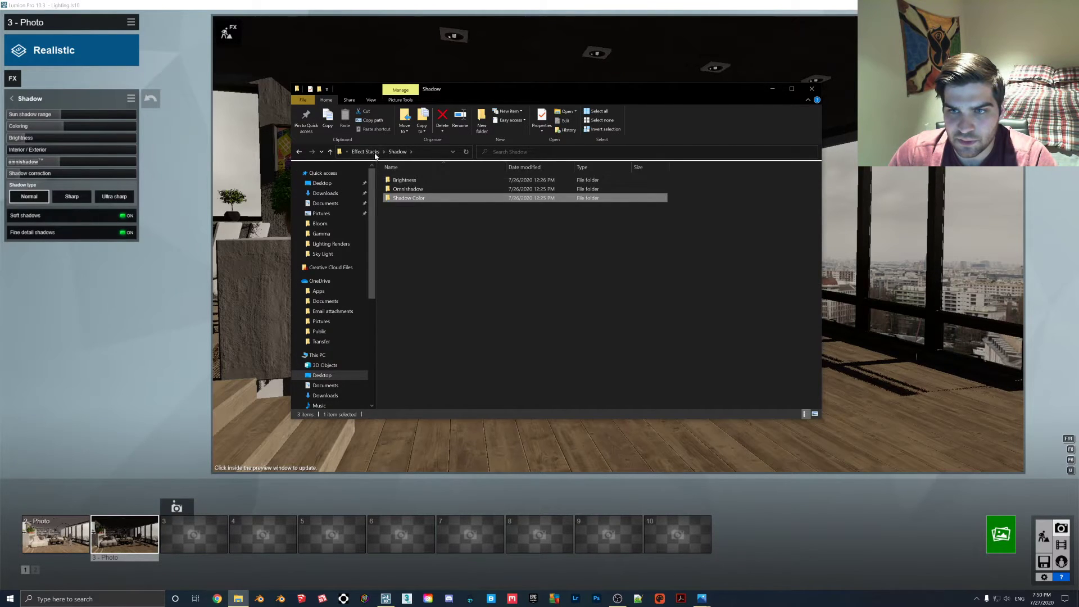
pyautogui.click(371, 152)
pyautogui.doubleClick(419, 216)
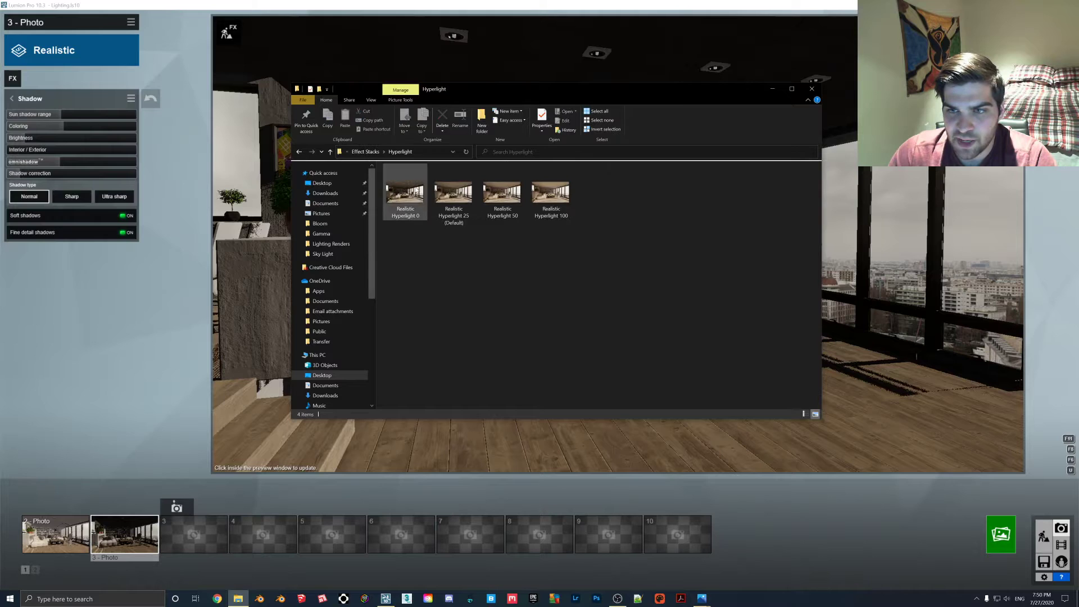
pyautogui.click(365, 152)
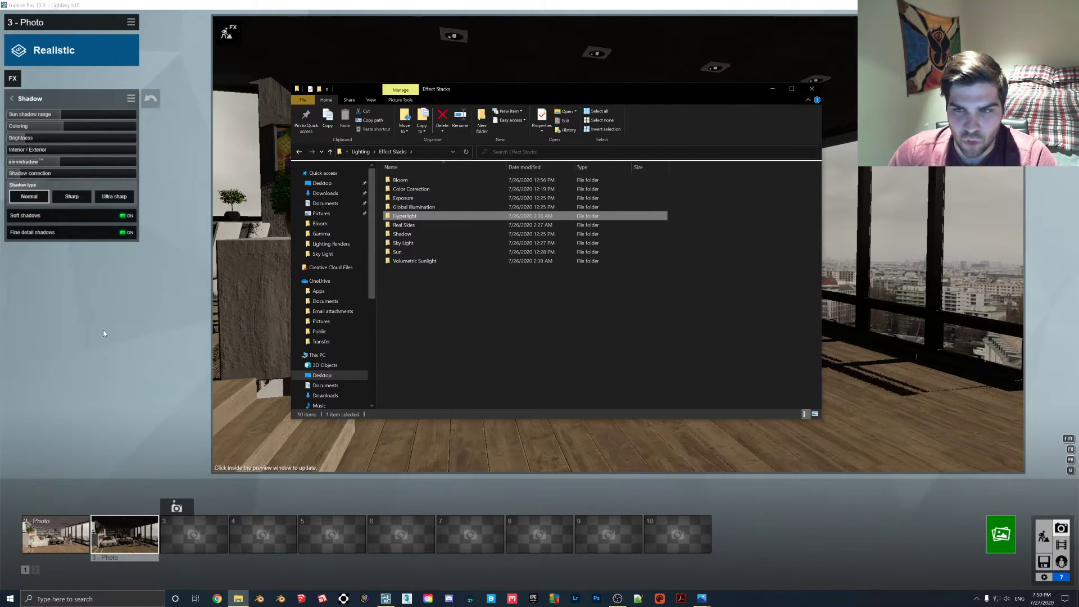
pyautogui.click(769, 88)
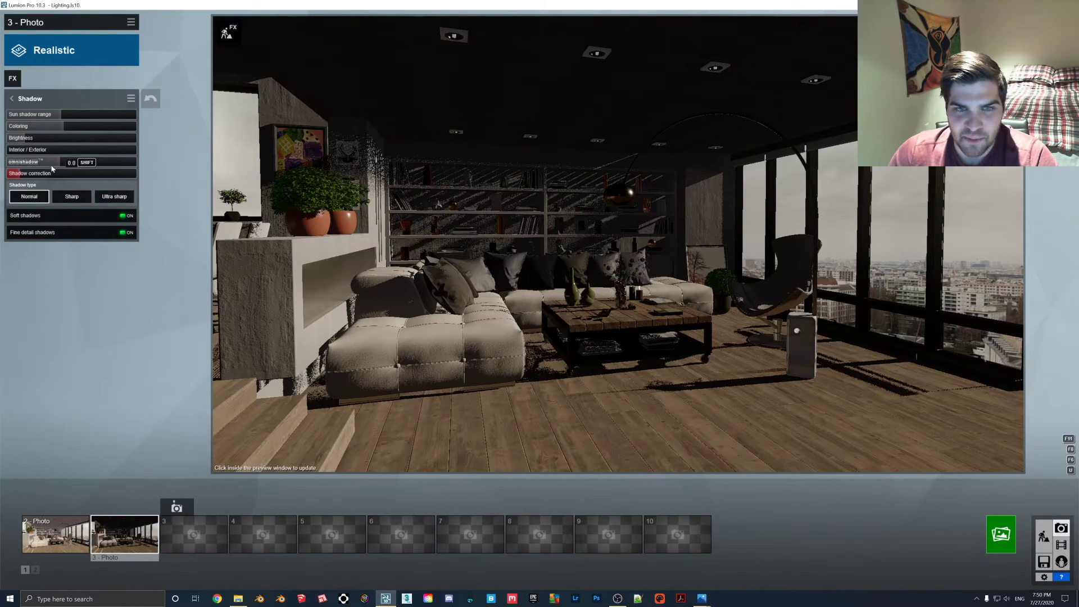
# Step: Open the Realistic Omnishadow 0 render from the Omnishadow folder inside Shadow in File Explorer
pyautogui.click(238, 599)
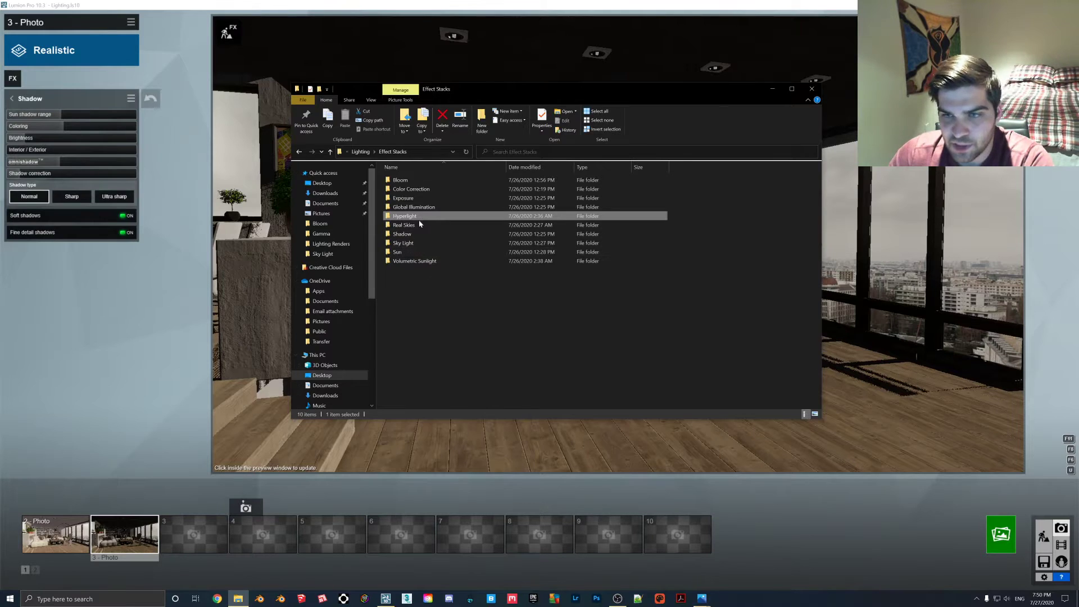
pyautogui.doubleClick(406, 234)
pyautogui.doubleClick(410, 198)
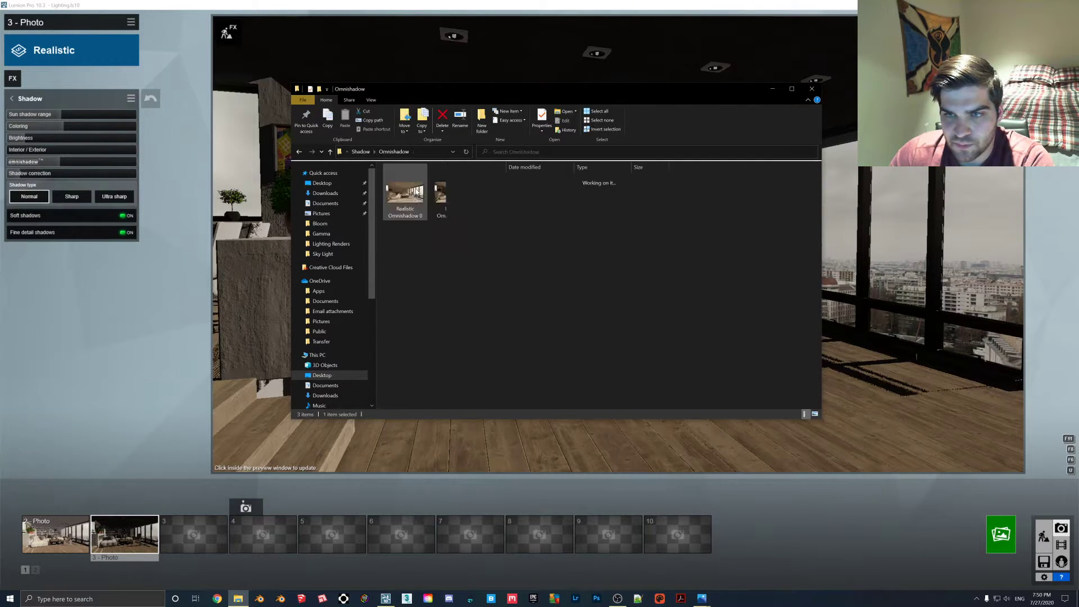
pyautogui.doubleClick(404, 198)
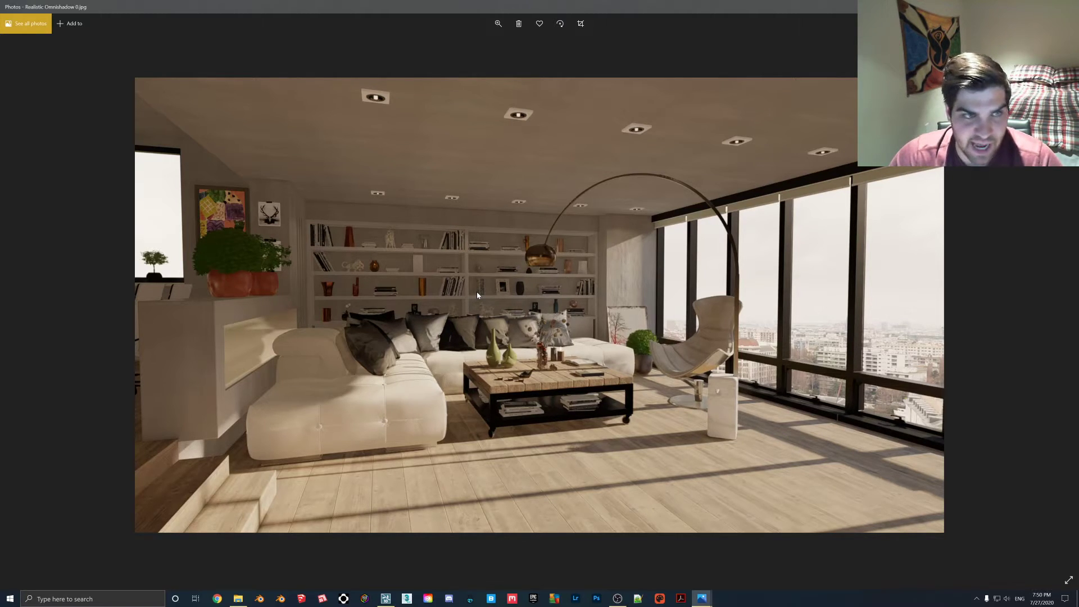
# Step: Flip through the Omnishadow 0, 1 and 3 renders to compare the shading around the sofa, plants and shelves
pyautogui.press('Right')
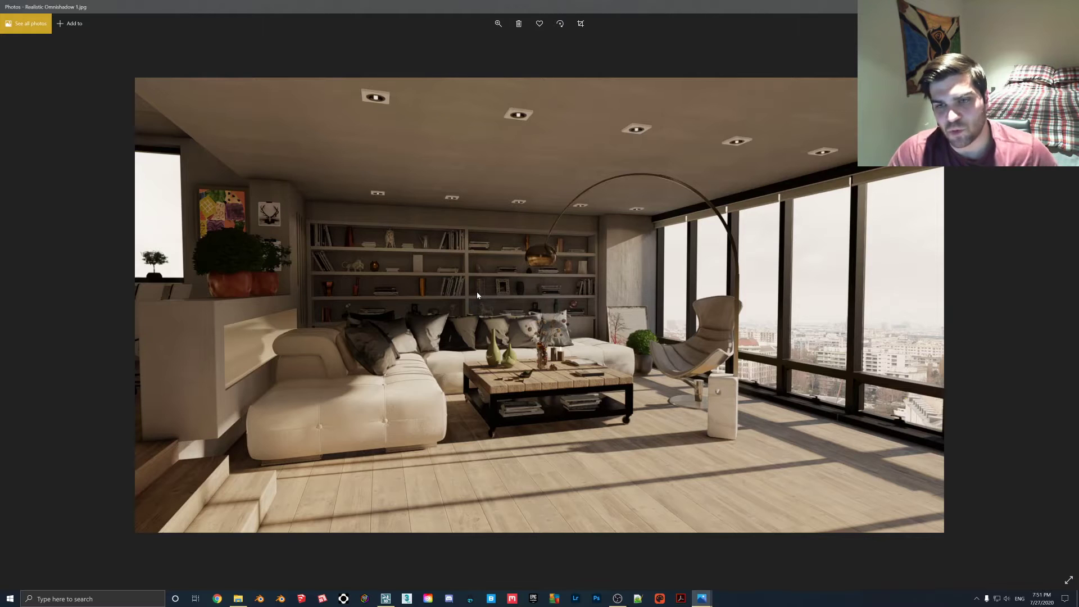
pyautogui.press('Left')
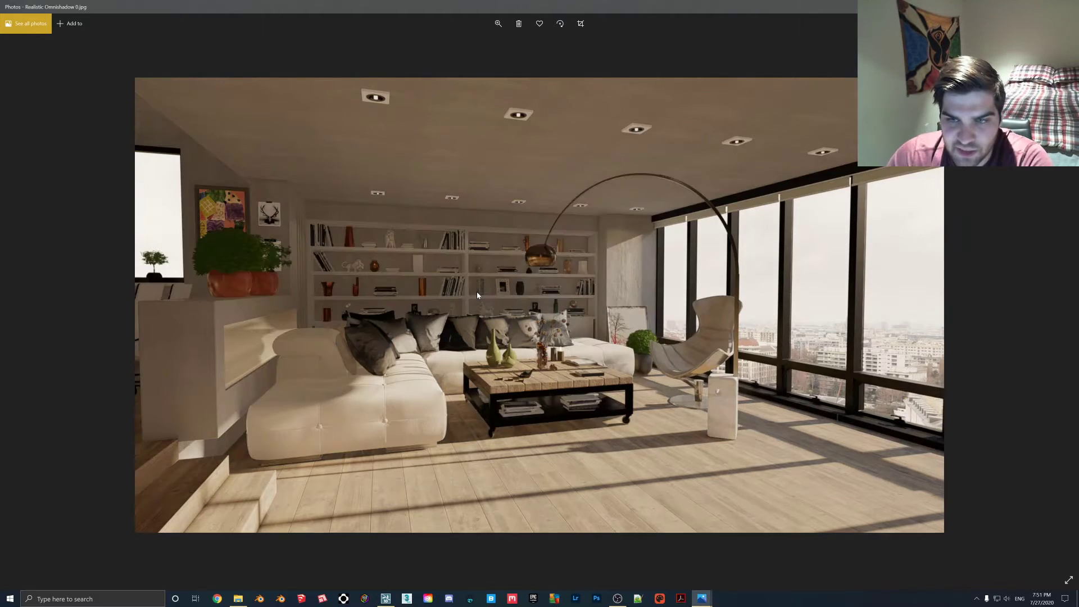
pyautogui.press('Right')
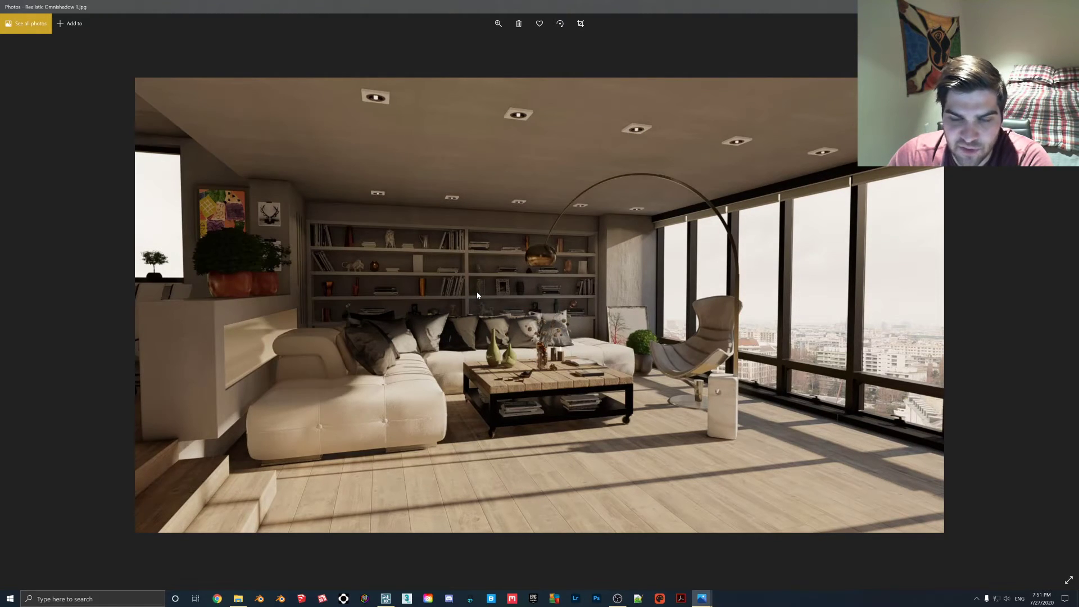
pyautogui.press('Right')
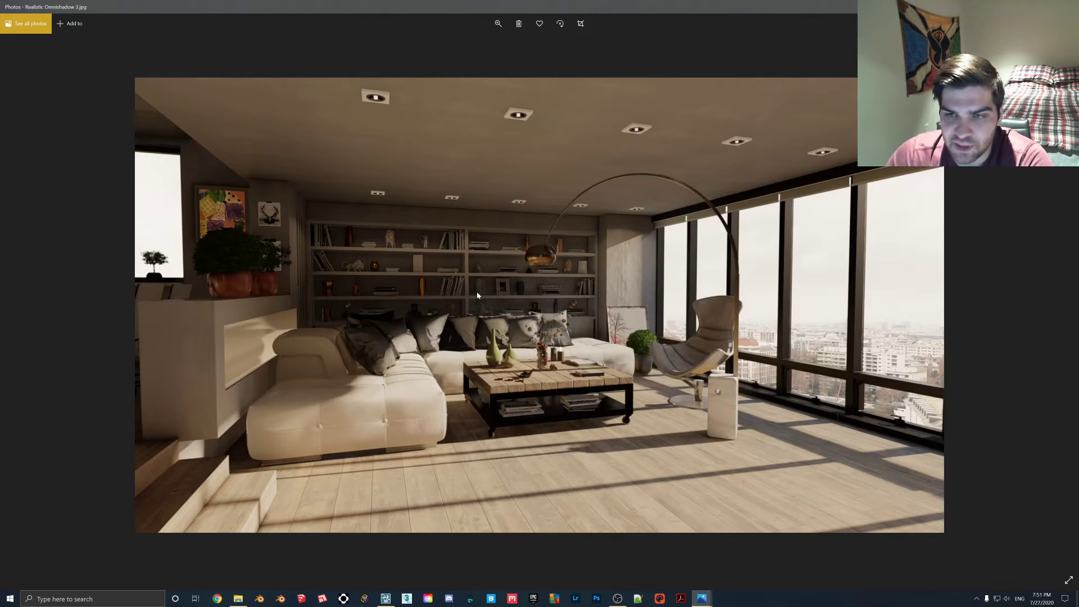
# Step: Flip between the Omnishadow 0 and Omnishadow 1 renders to compare contact shading, and return to Lumion's Shadow effect
pyautogui.press('Right')
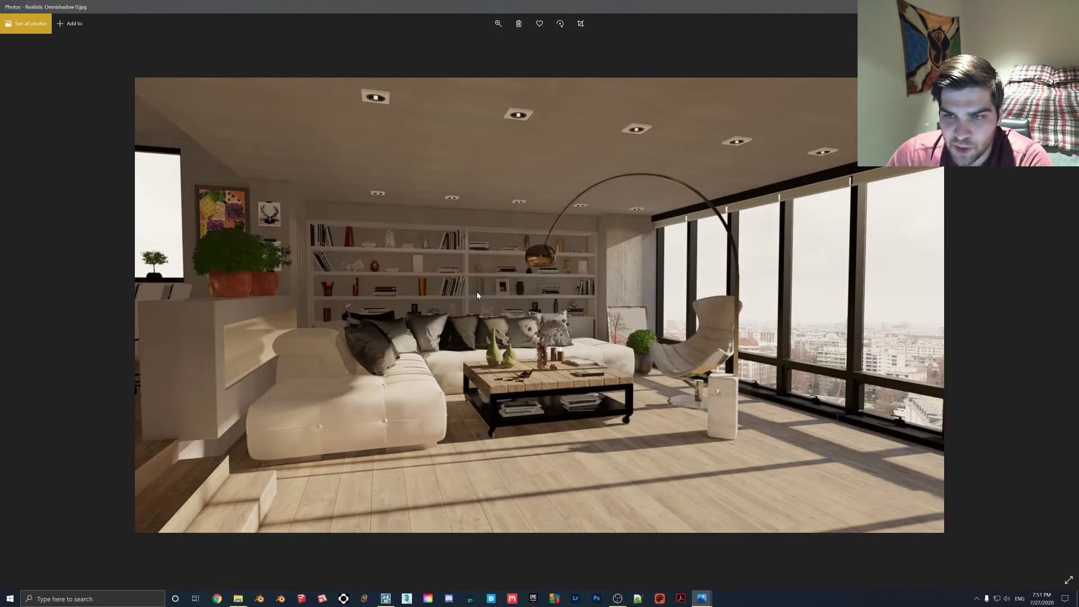
pyautogui.press('Right')
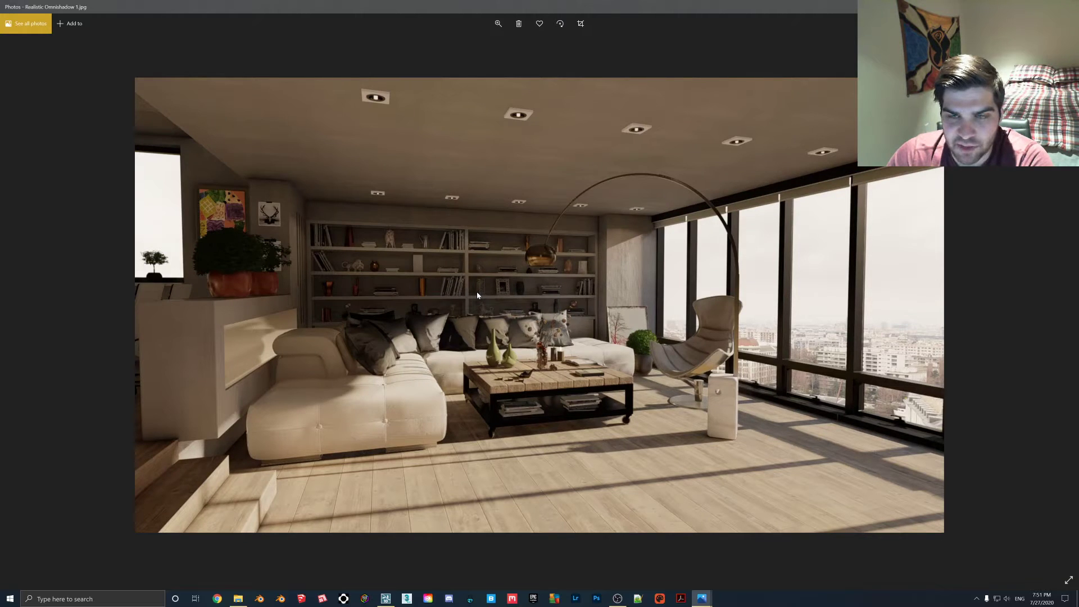
pyautogui.press('Left')
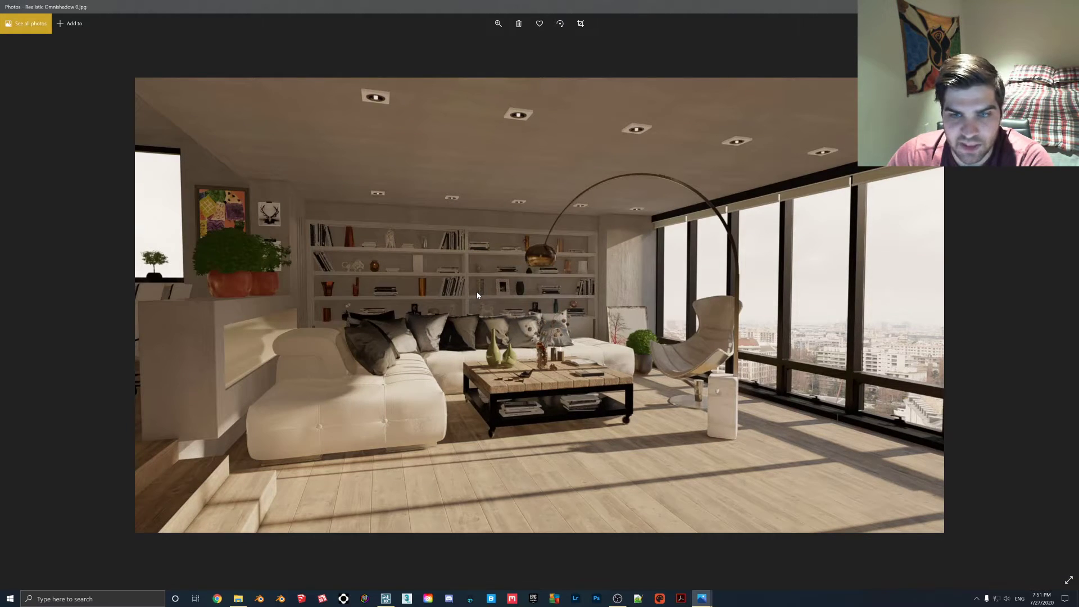
pyautogui.press('Right')
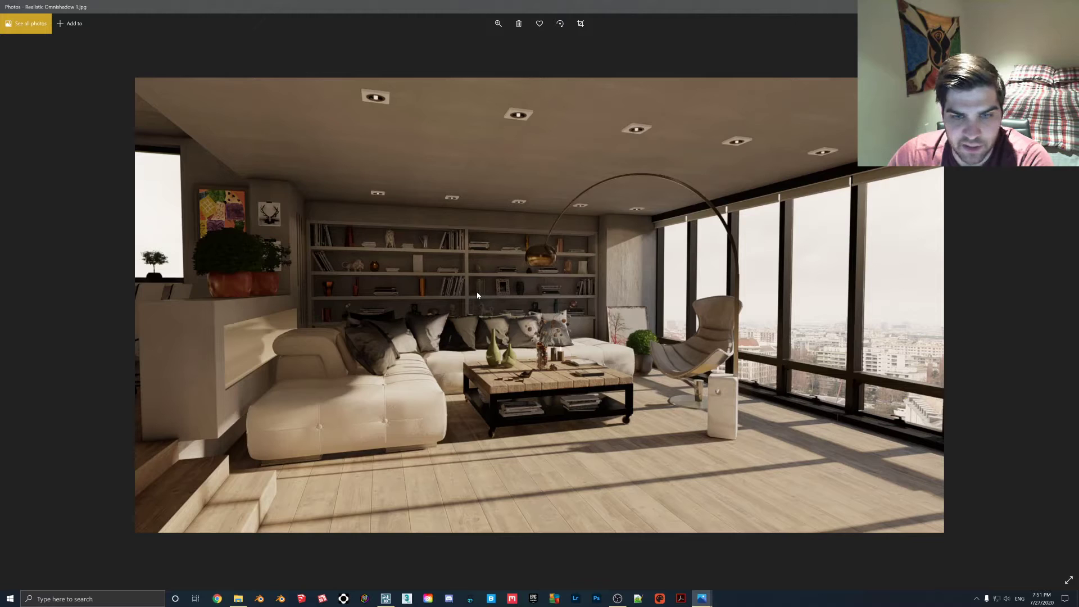
pyautogui.press('Left')
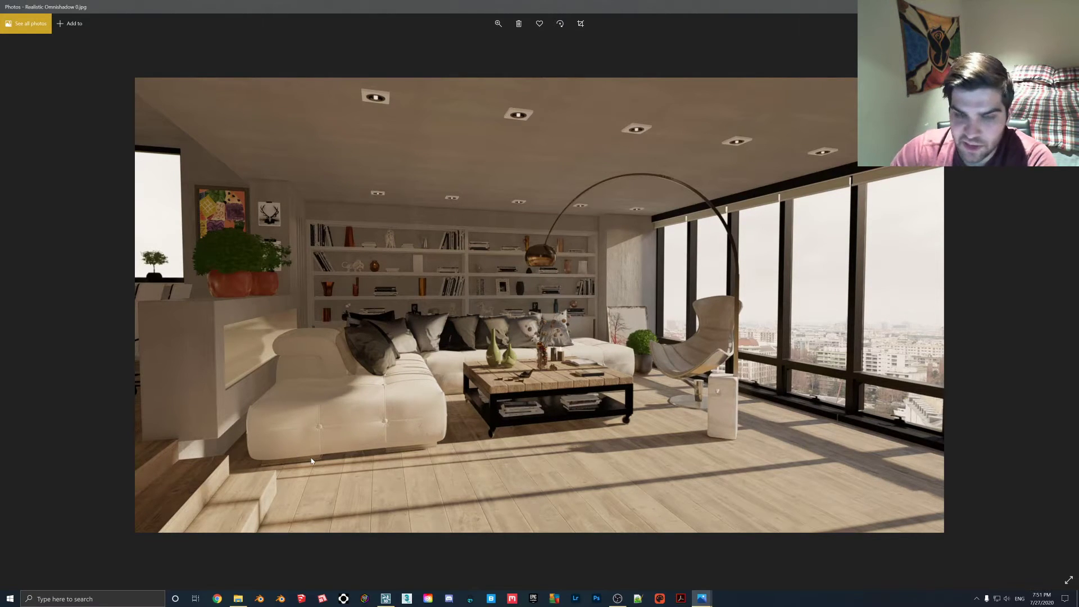
pyautogui.press('Right')
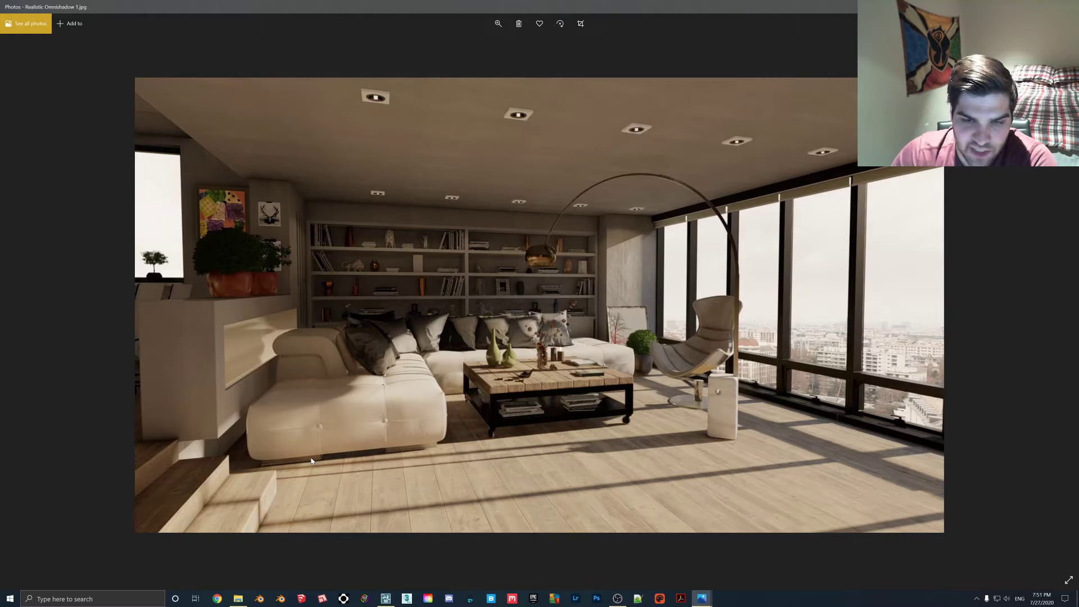
pyautogui.press('Left')
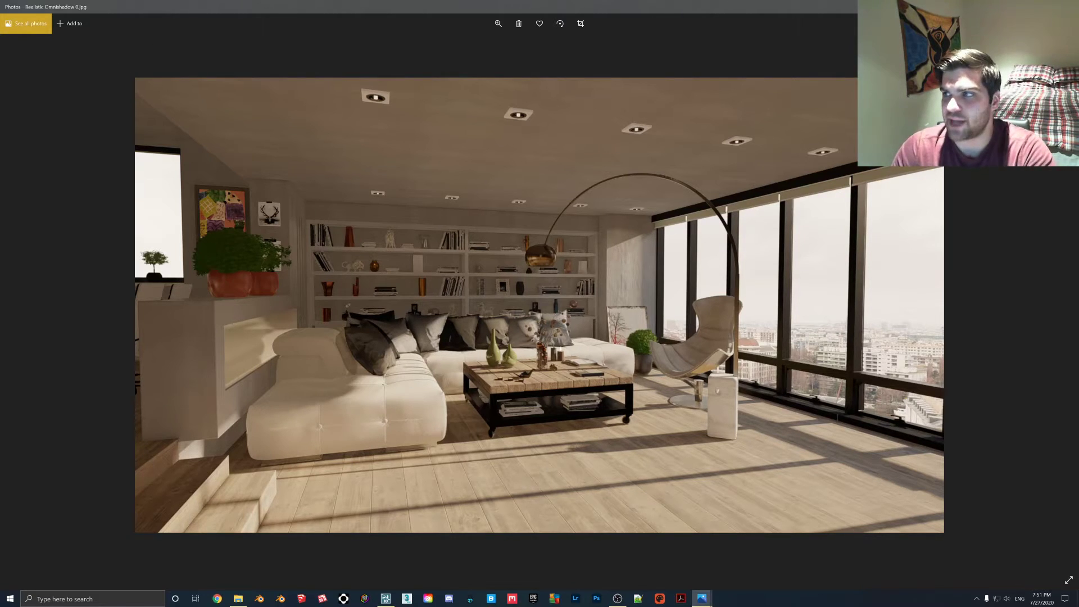
pyautogui.click(1030, 6)
pyautogui.click(116, 296)
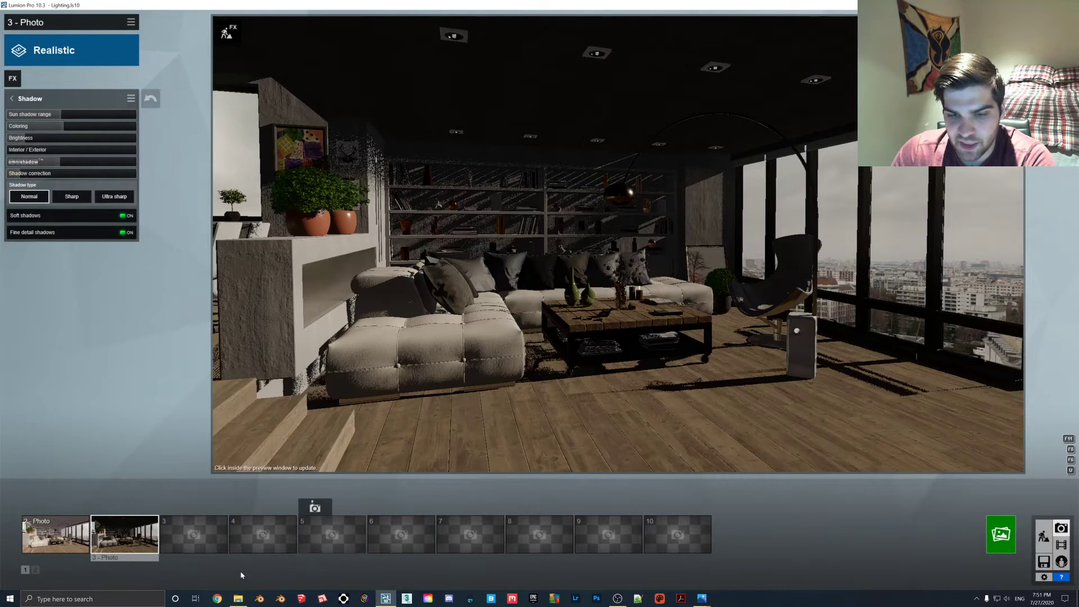
# Step: Open the _Realistic Only (default 0) render from the Brightness folder inside Shadow in File Explorer
pyautogui.click(240, 599)
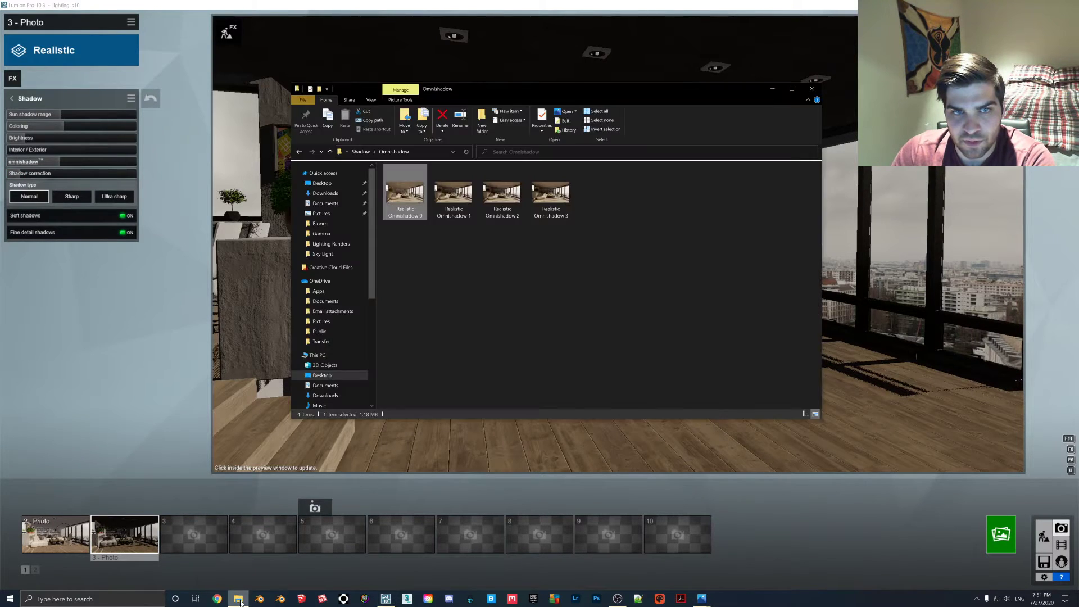
pyautogui.click(361, 151)
pyautogui.doubleClick(405, 176)
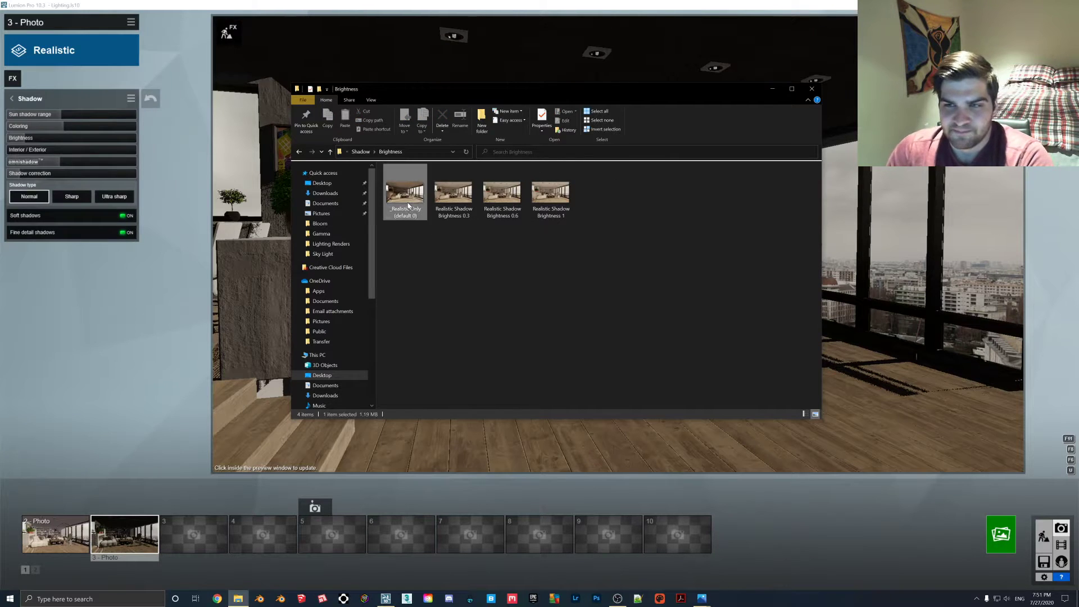
pyautogui.doubleClick(408, 205)
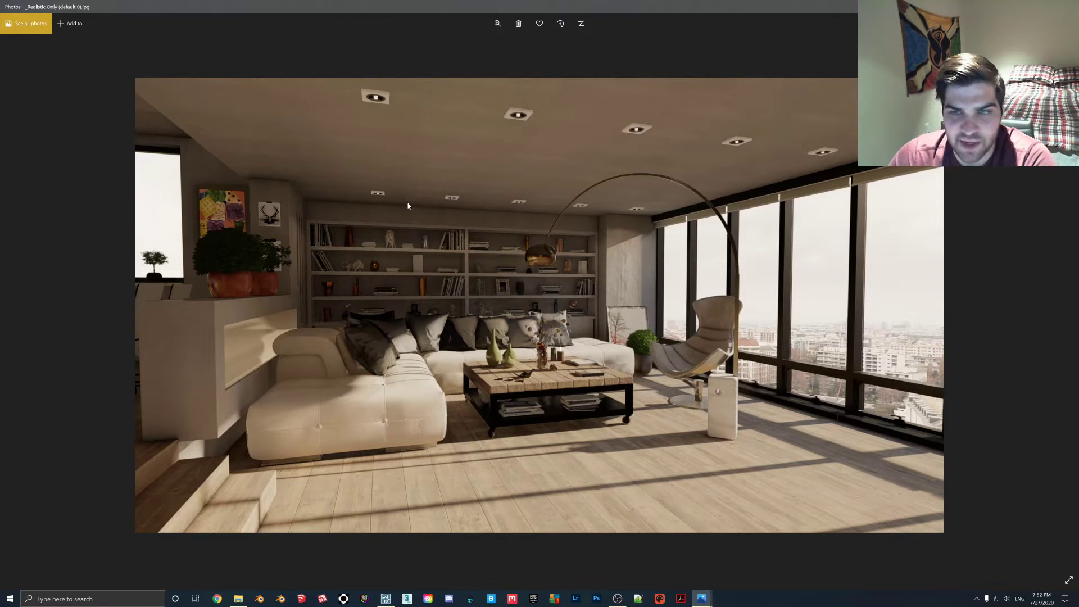
# Step: Flip through the default and Shadow Brightness 0.3, 0.6 and 1 renders to compare how bright the shadows are
pyautogui.press('Right')
pyautogui.press('Left')
pyautogui.press('Right')
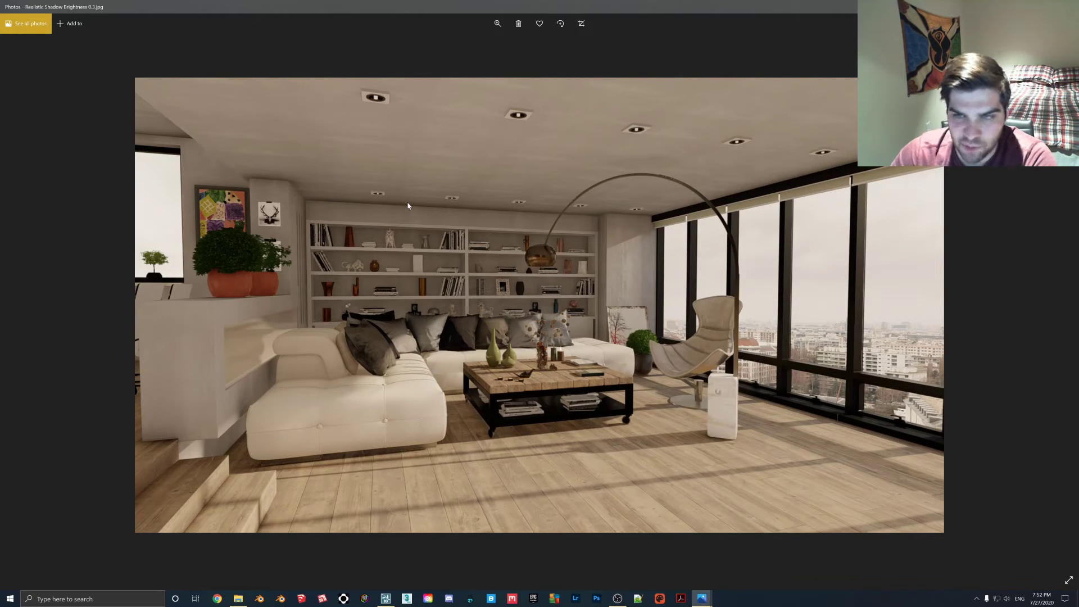
pyautogui.press('Right')
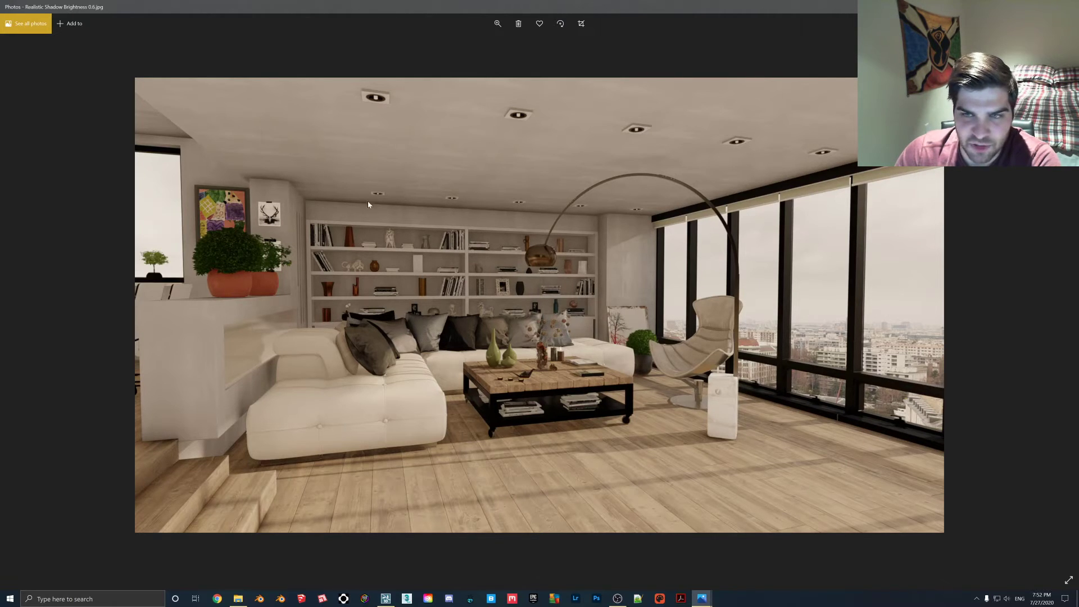
pyautogui.press('Right')
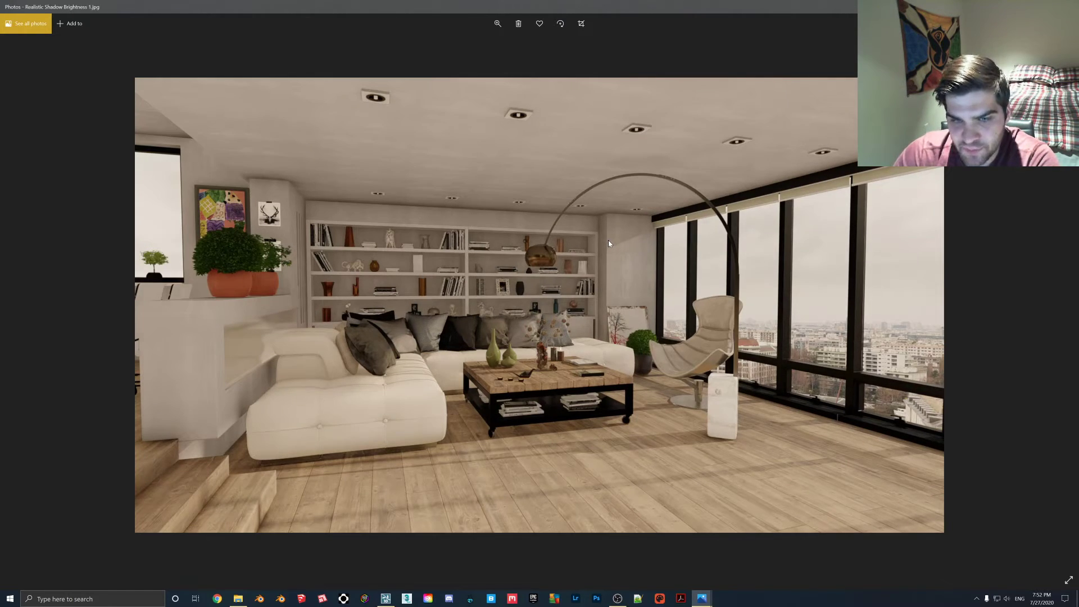
pyautogui.press('Right')
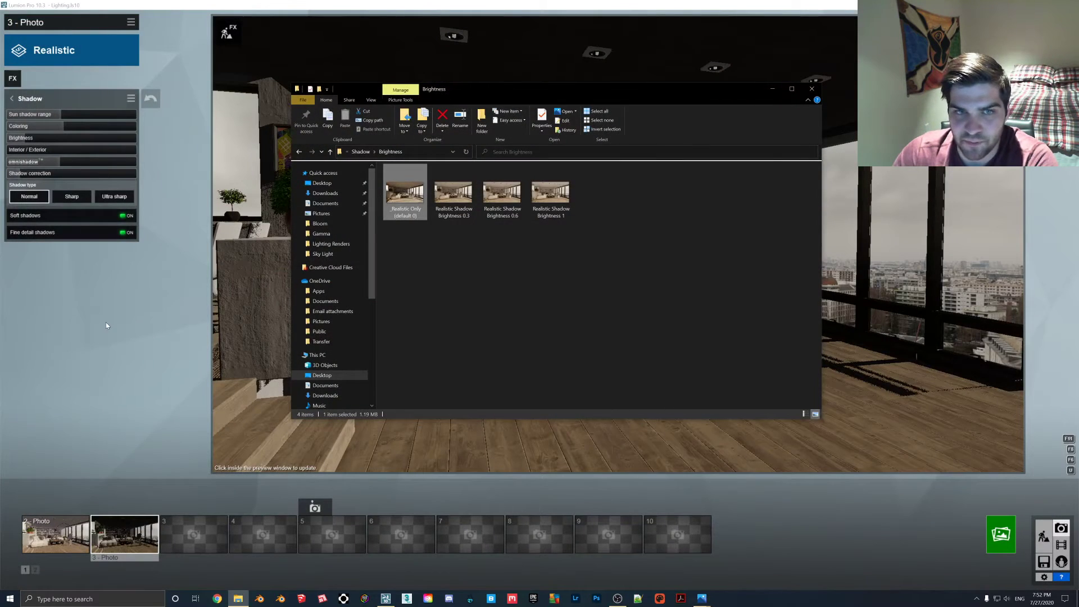
# Step: Raise the Shadow effect's Omnishadow slightly past the middle of its range, checking the Omnishadow reference folder in between
pyautogui.click(105, 321)
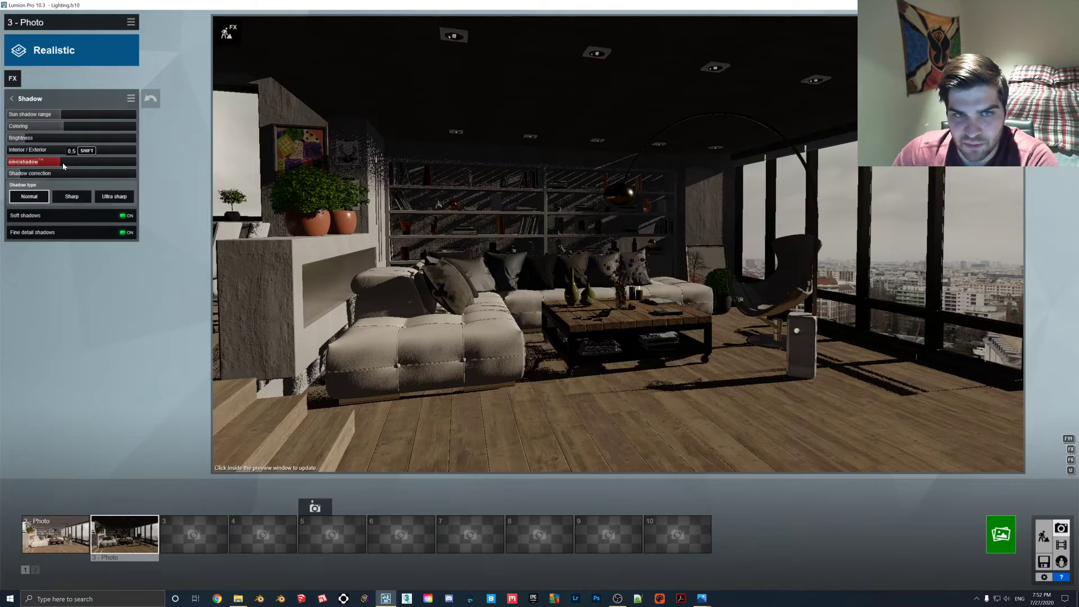
pyautogui.moveTo(68, 163); pyautogui.dragTo(76, 164)
pyautogui.click(243, 599)
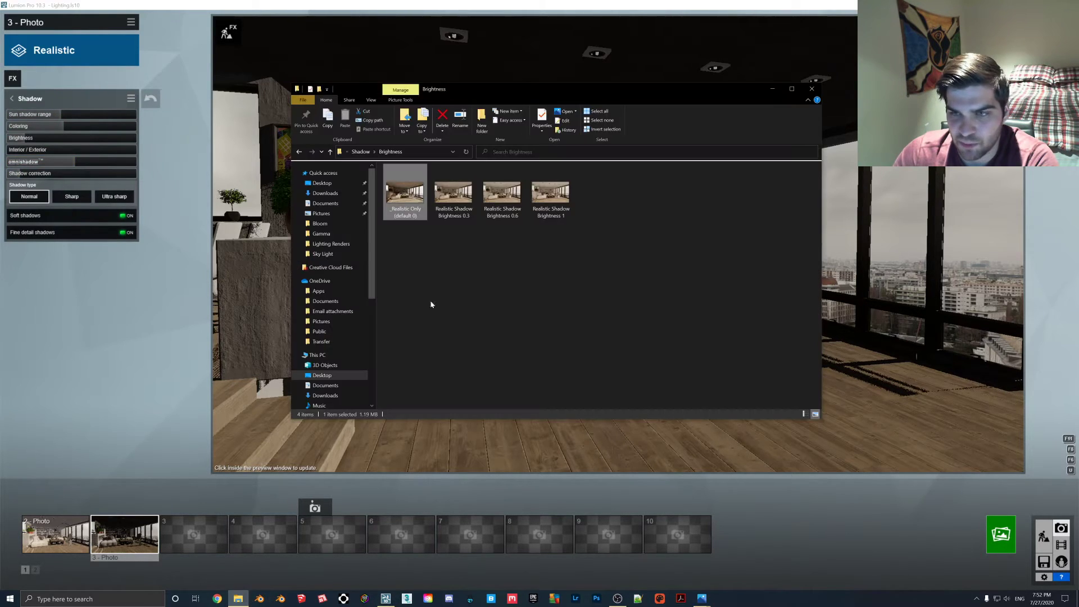
pyautogui.click(367, 152)
pyautogui.doubleClick(407, 189)
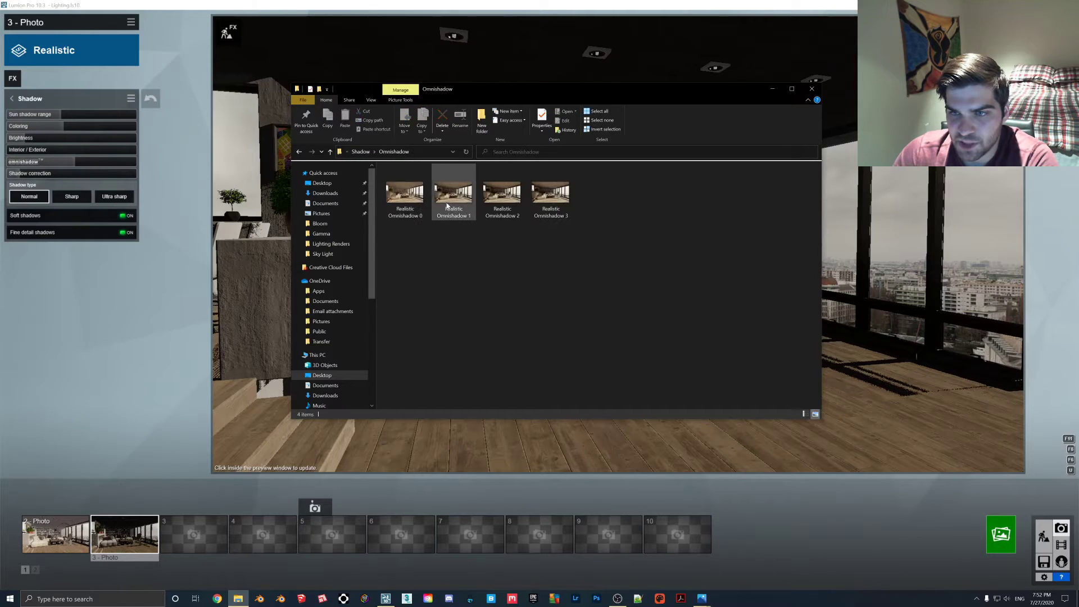
pyautogui.click(77, 255)
pyautogui.moveTo(73, 161); pyautogui.dragTo(81, 160)
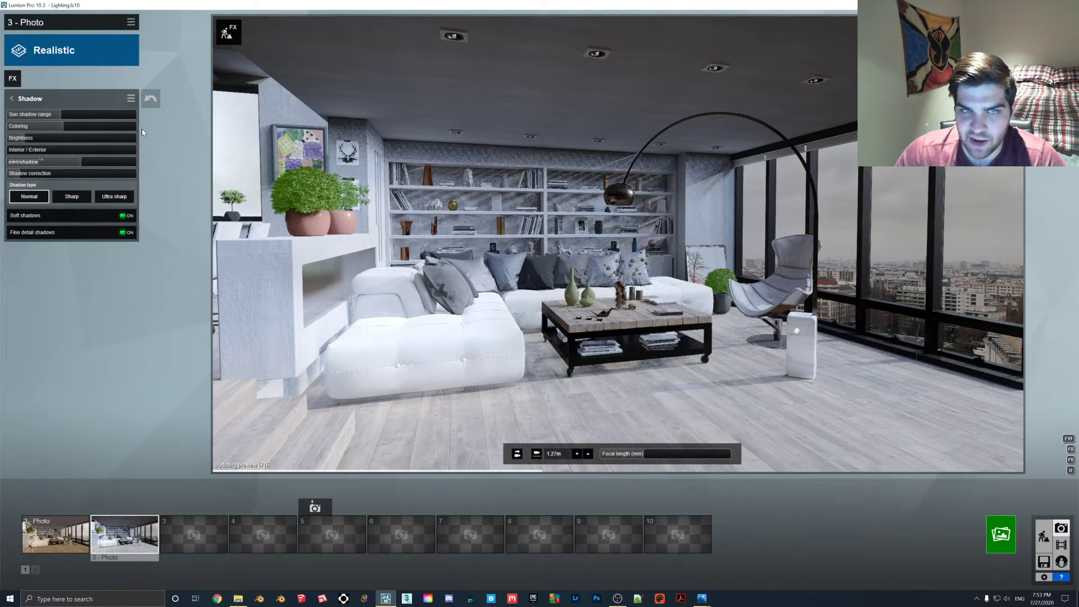
# Step: Leave the Shadow effect's settings and open the Global Illumination folder inside Effect Stacks in File Explorer
pyautogui.click(19, 100)
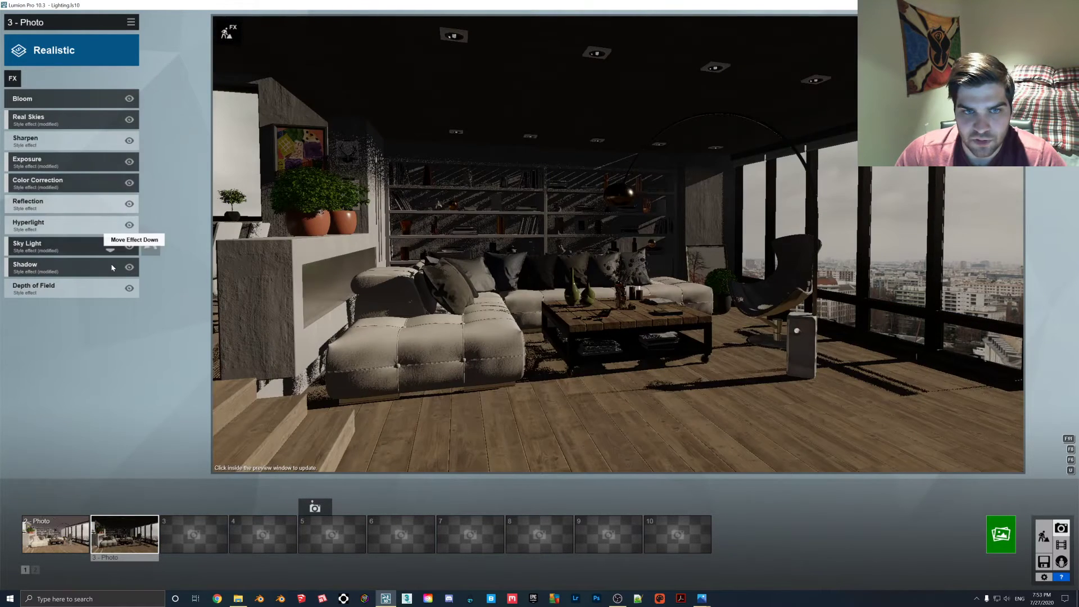
pyautogui.click(237, 598)
pyautogui.click(360, 151)
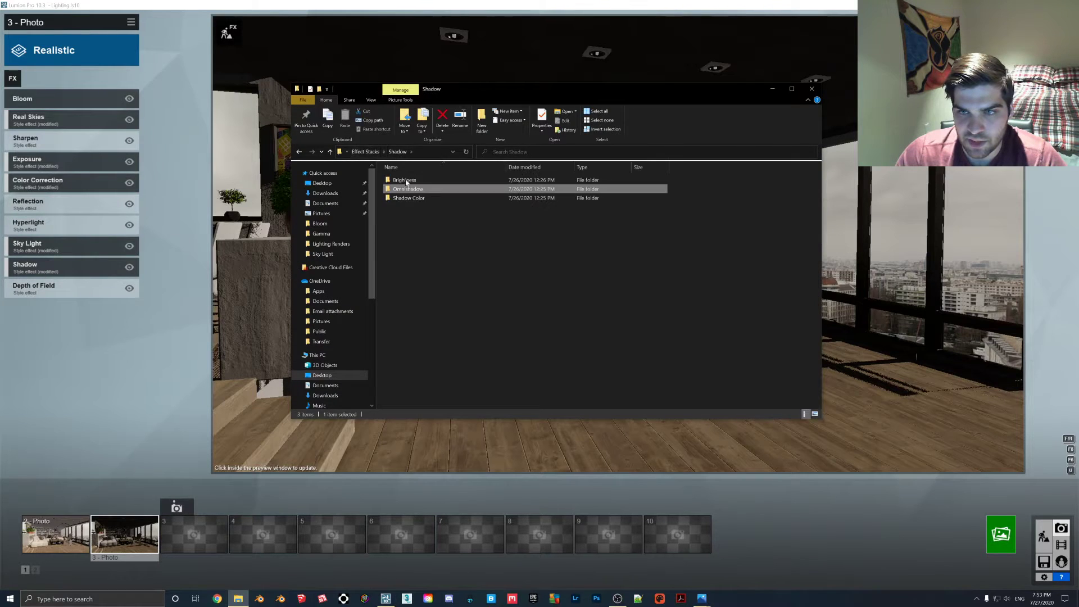
pyautogui.click(364, 152)
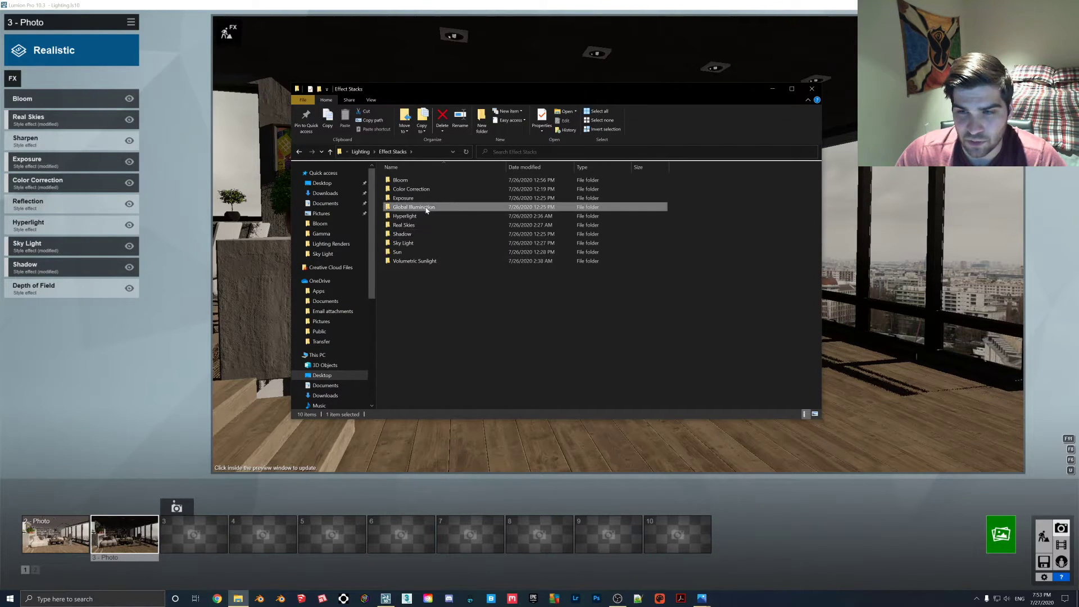
pyautogui.doubleClick(418, 207)
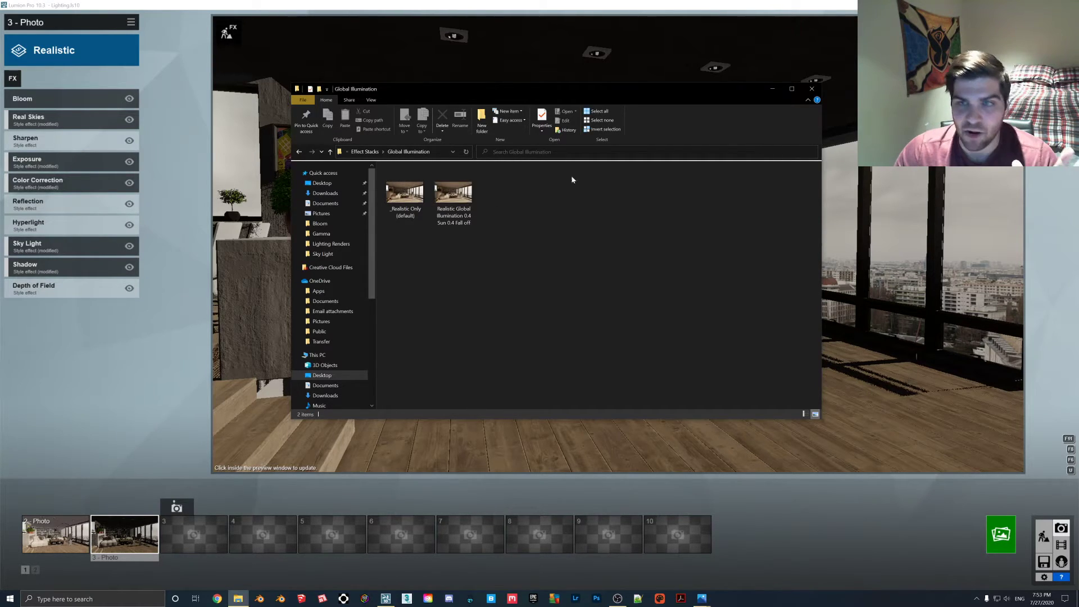
# Step: Return to Lumion, add the Global Illumination effect to the photo and try adjusting its Sun amount
pyautogui.click(812, 88)
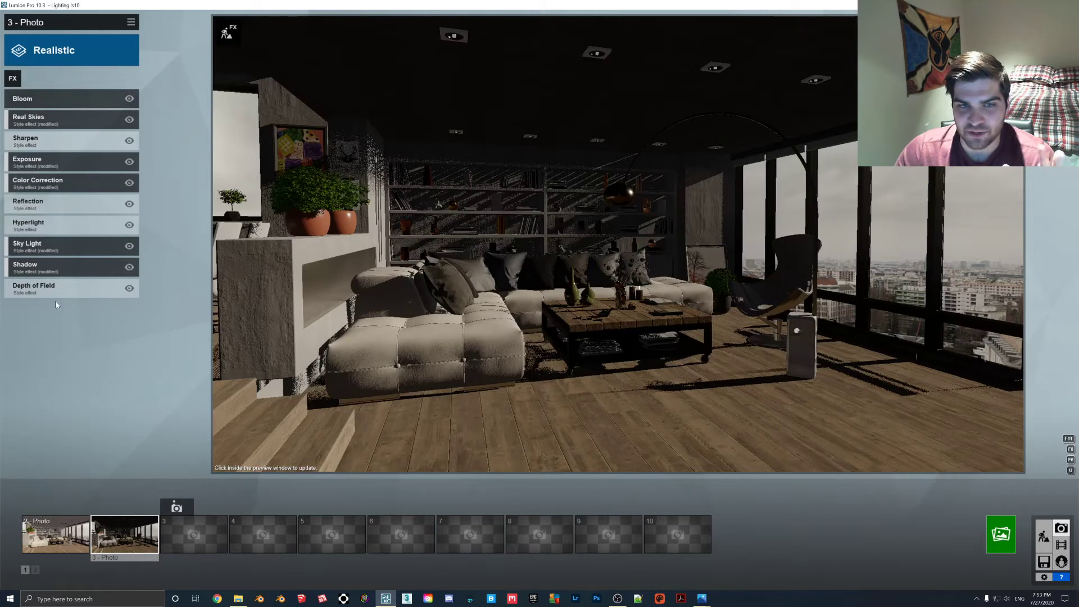
pyautogui.click(13, 78)
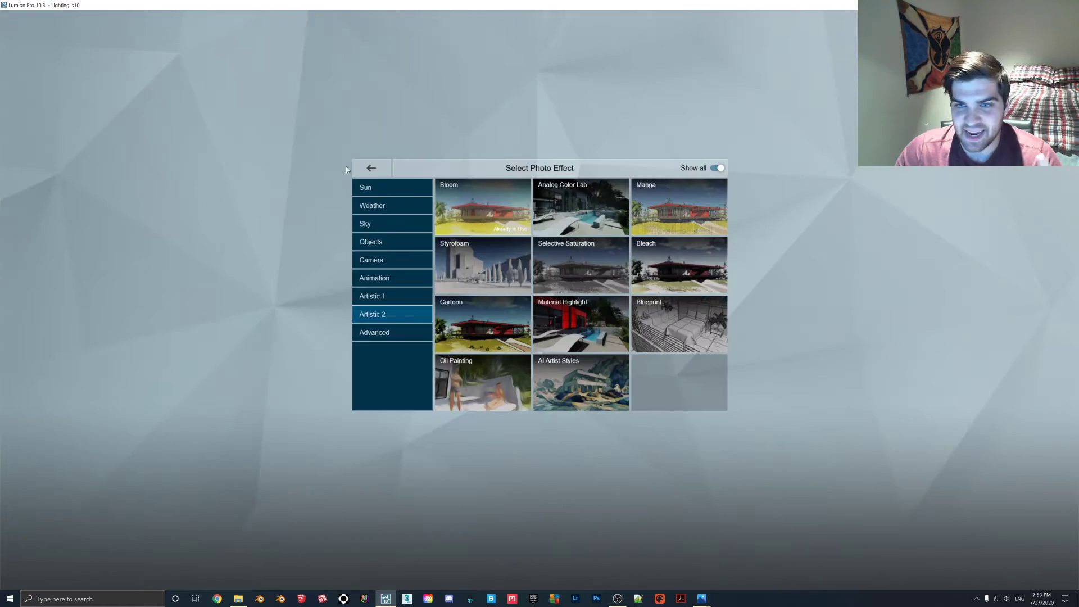
pyautogui.click(400, 333)
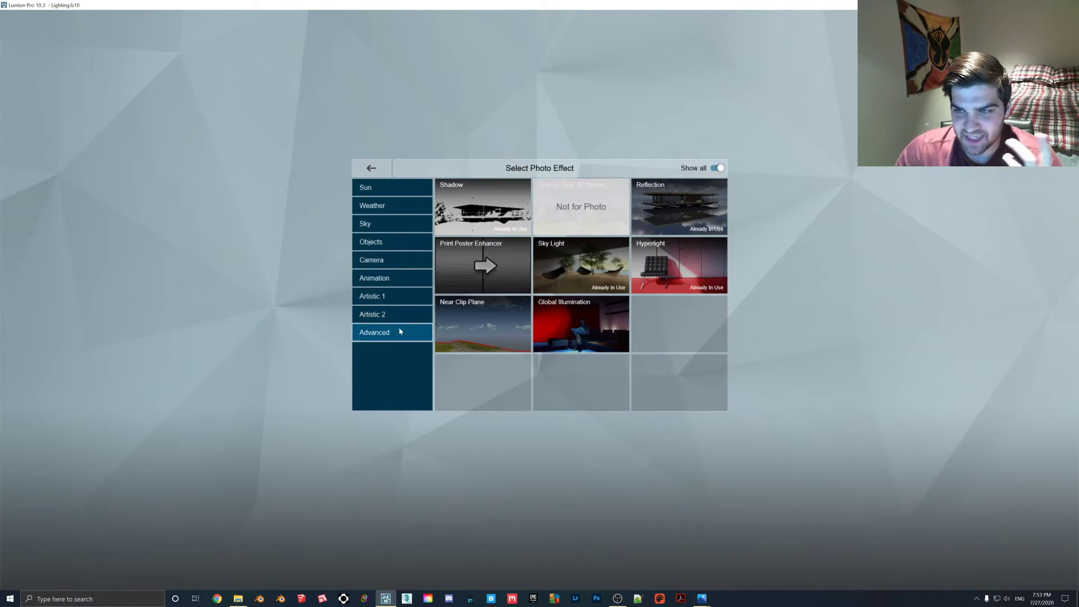
pyautogui.click(602, 327)
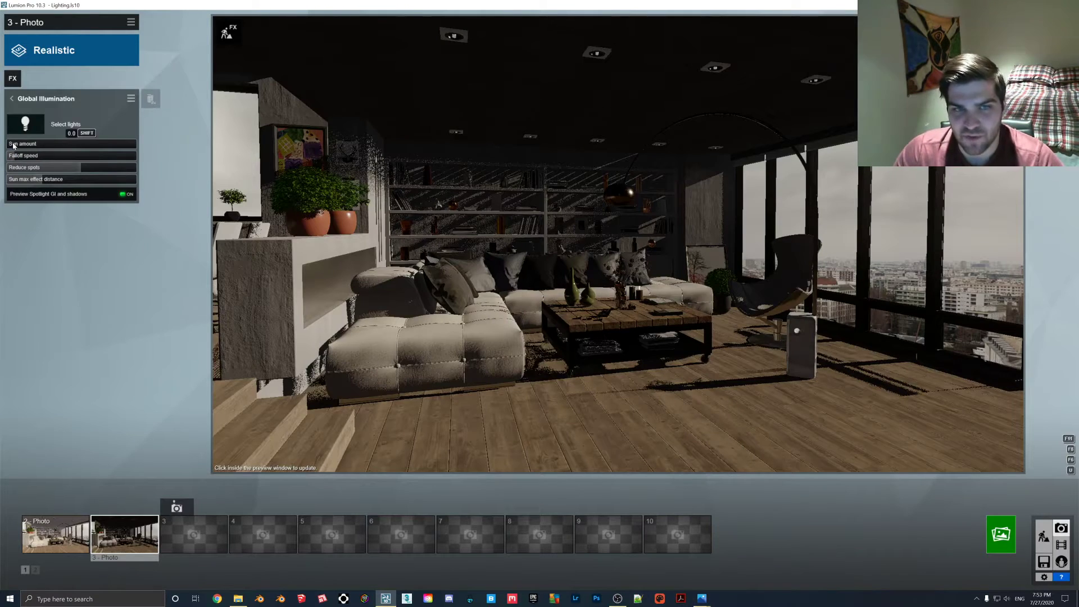
pyautogui.moveTo(16, 146); pyautogui.dragTo(2, 159)
# Step: Compare the default render with the Global Illumination 0.4 Sun 0.4 Fall off render, and close the image viewer
pyautogui.click(239, 598)
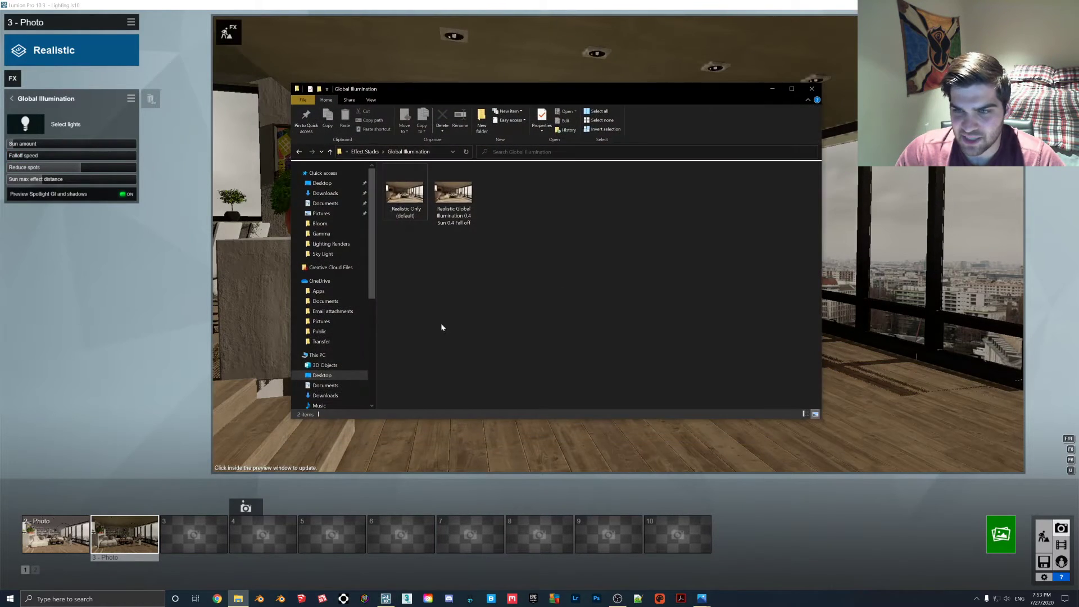
pyautogui.click(425, 199)
pyautogui.doubleClick(424, 199)
pyautogui.press('Right')
pyautogui.press('Left')
pyautogui.press('Right')
pyautogui.press('Left')
pyautogui.press('Right')
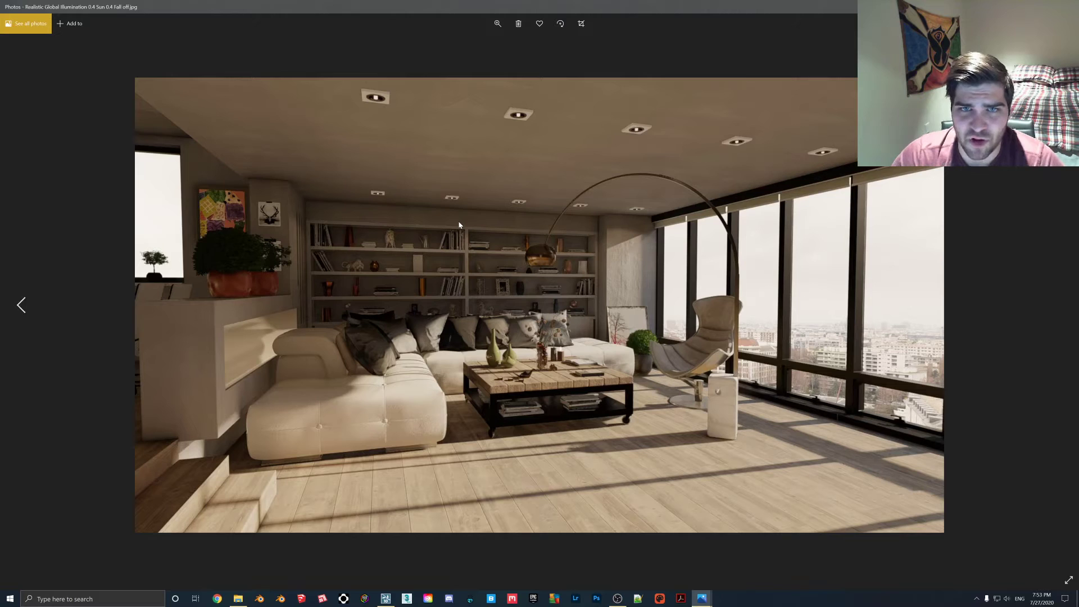
pyautogui.press('Left')
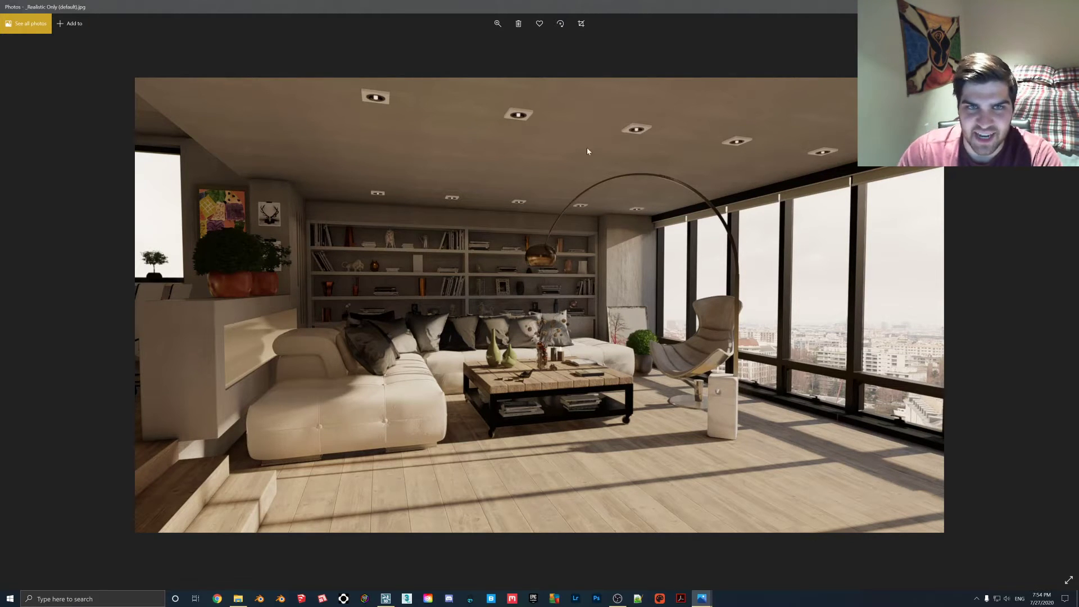
pyautogui.click(1014, 7)
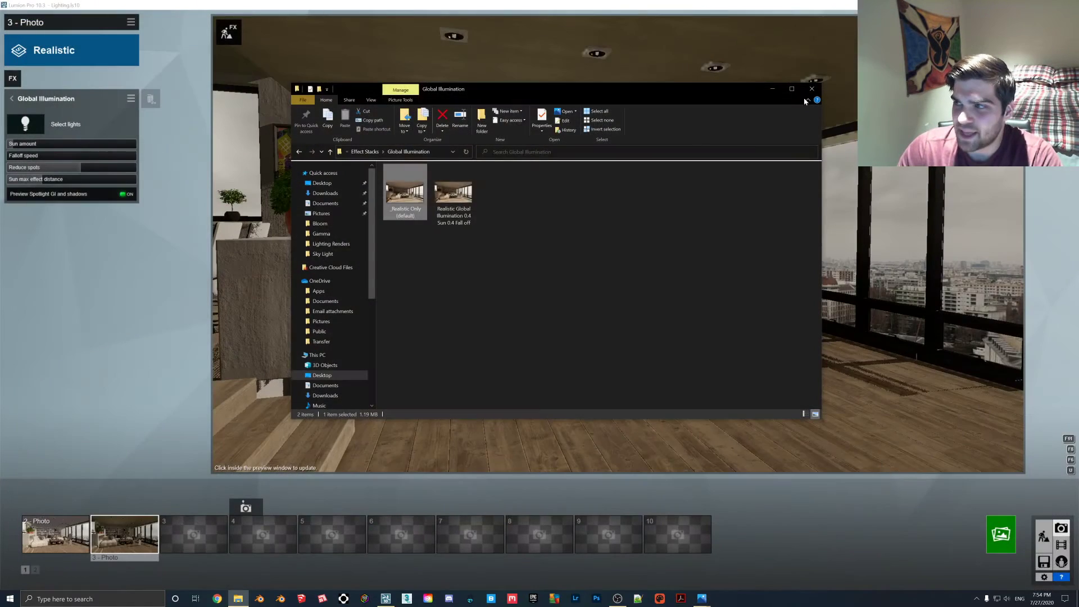
# Step: Try another Sun amount for Global Illumination in Lumion, and remove the effect from the photo
pyautogui.click(18, 157)
pyautogui.moveTo(34, 145)
pyautogui.mouseDown()
pyautogui.moveTo(58, 146)
pyautogui.moveTo(23, 145)
pyautogui.mouseUp()
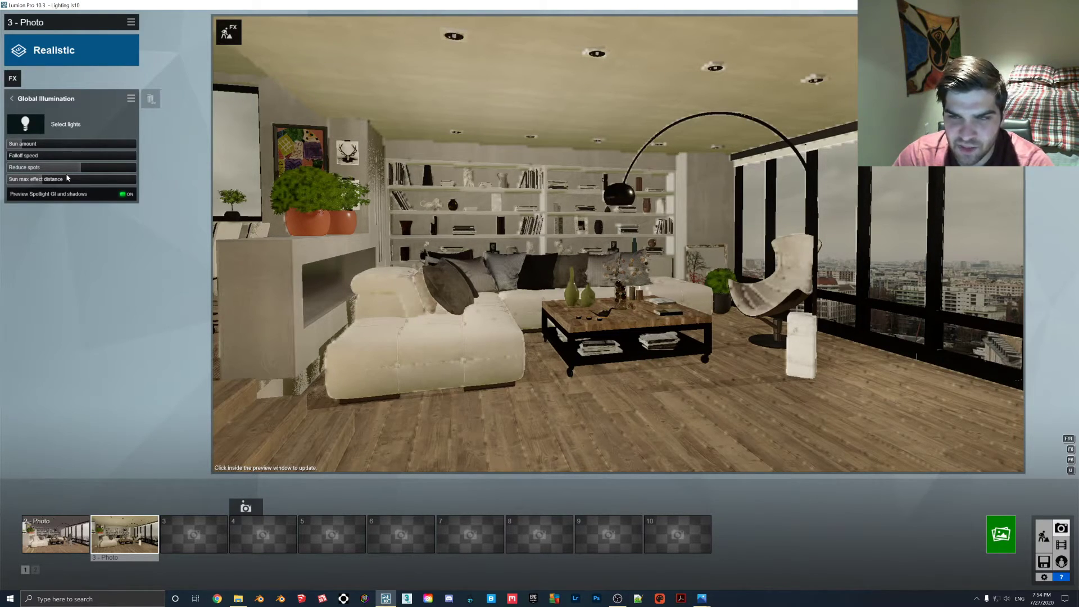
pyautogui.click(11, 98)
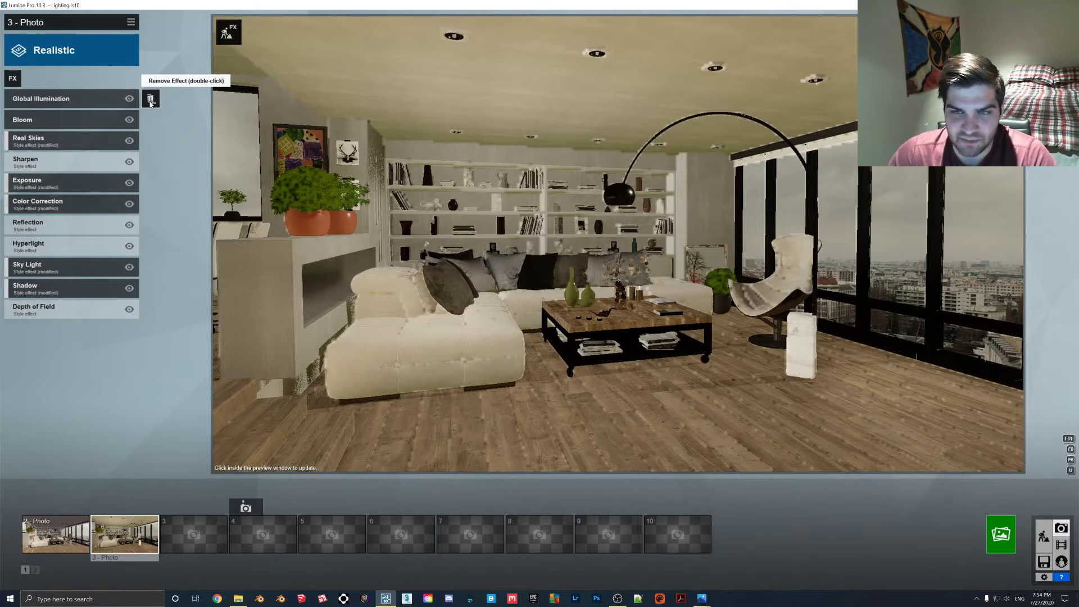
pyautogui.doubleClick(150, 100)
# Step: Switch to File Explorer and open the Real Skies folder inside Effect Stacks
pyautogui.click(12, 78)
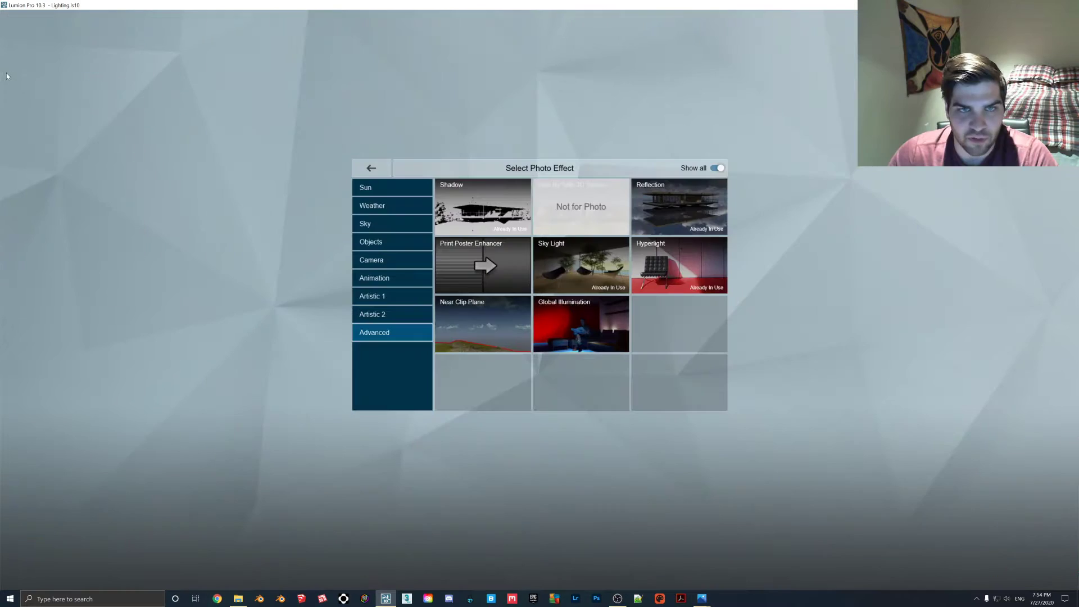
pyautogui.click(372, 168)
pyautogui.click(238, 598)
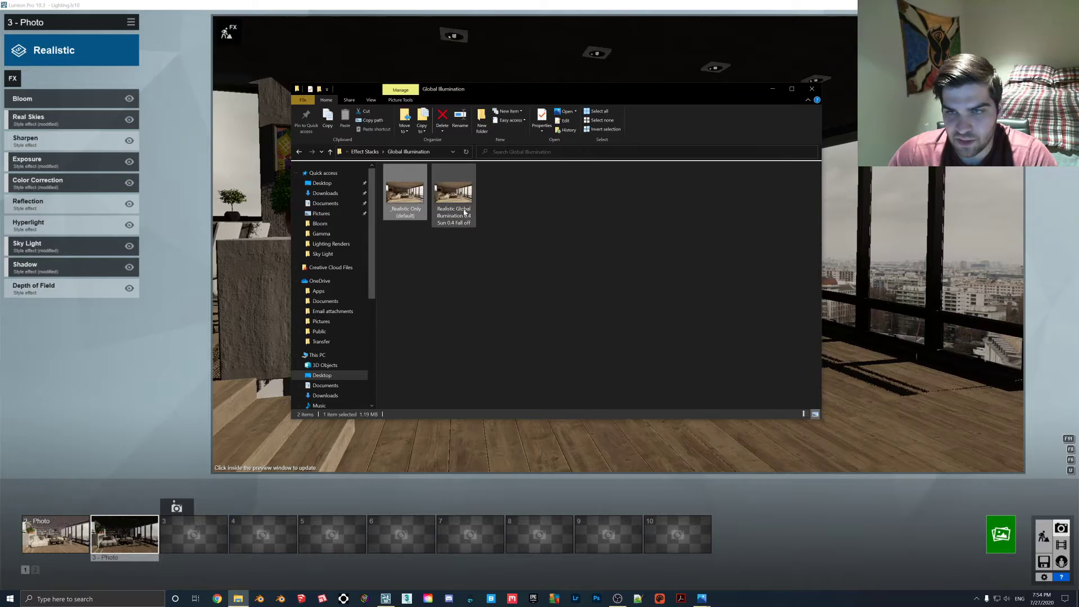
pyautogui.click(362, 153)
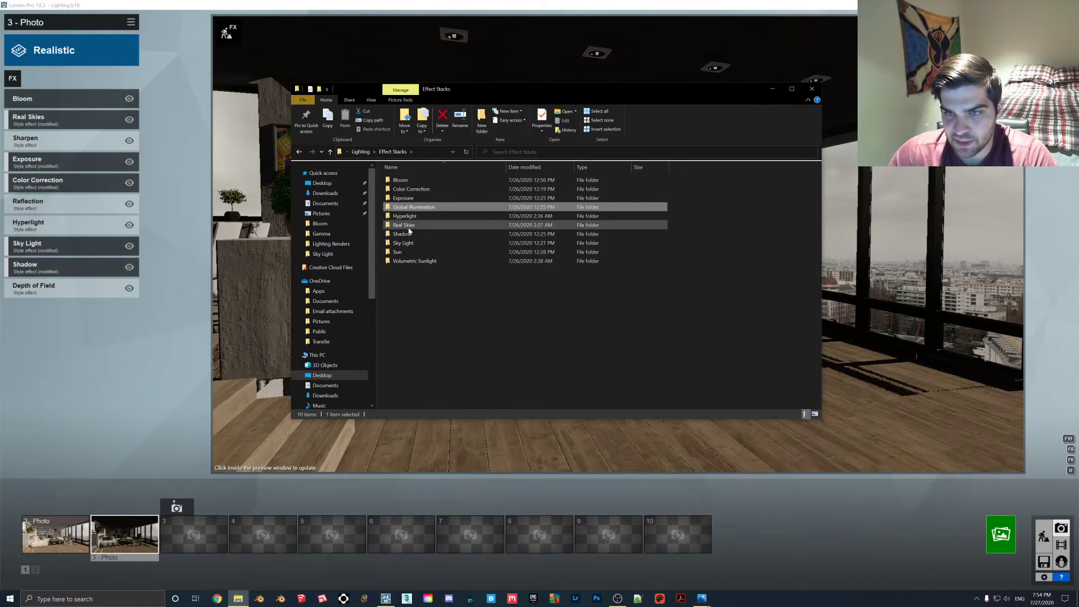
pyautogui.click(415, 226)
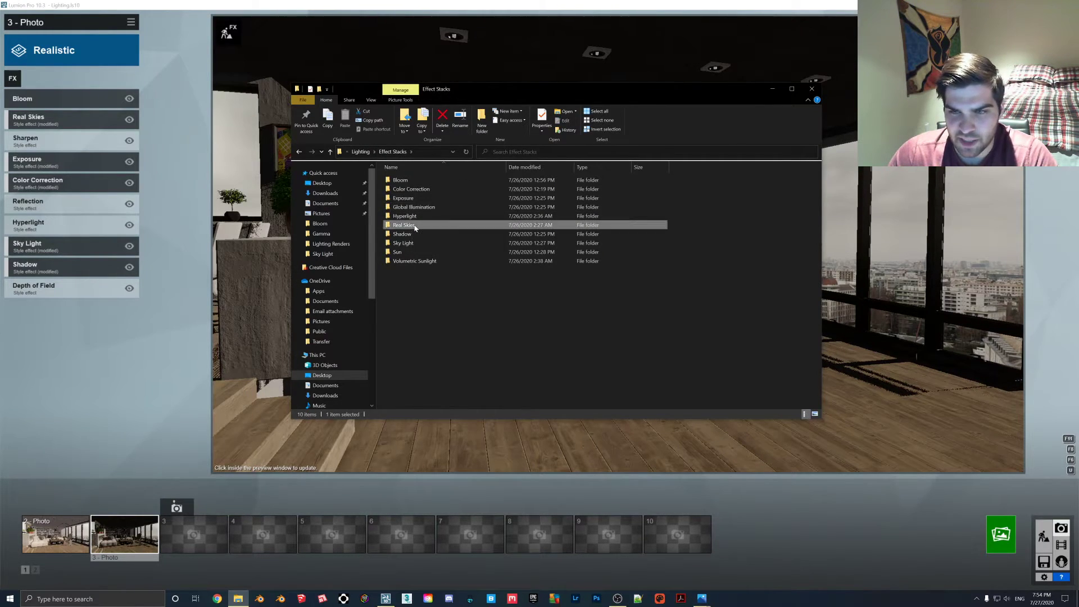
pyautogui.doubleClick(415, 226)
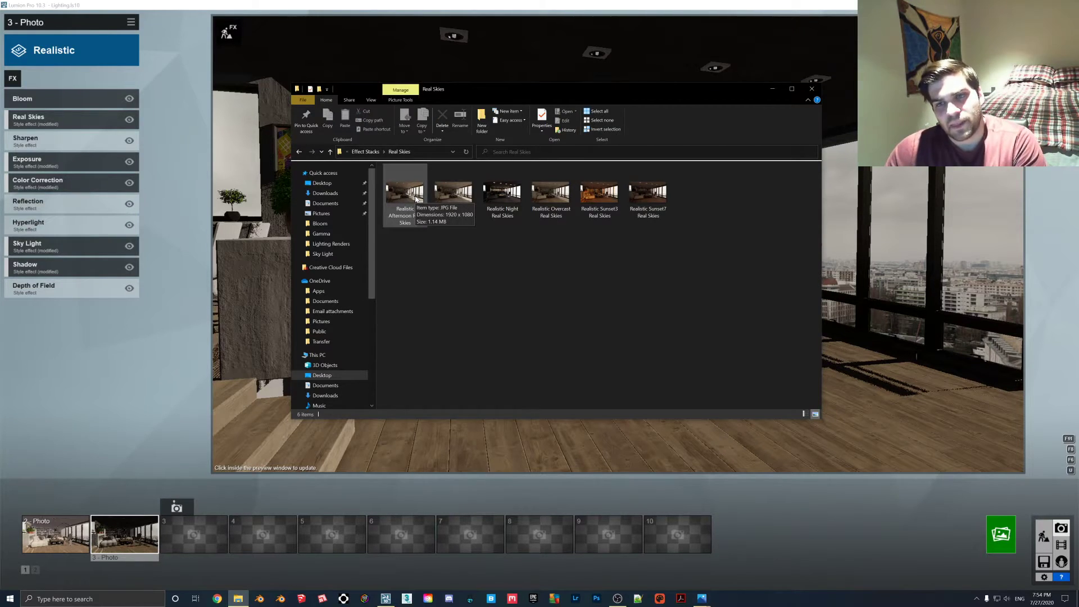
# Step: Compare the Realistic Real Skies renders for Afternoon, Night, Overcast, Sunset3 and Sunset7, and close the image viewer
pyautogui.doubleClick(404, 194)
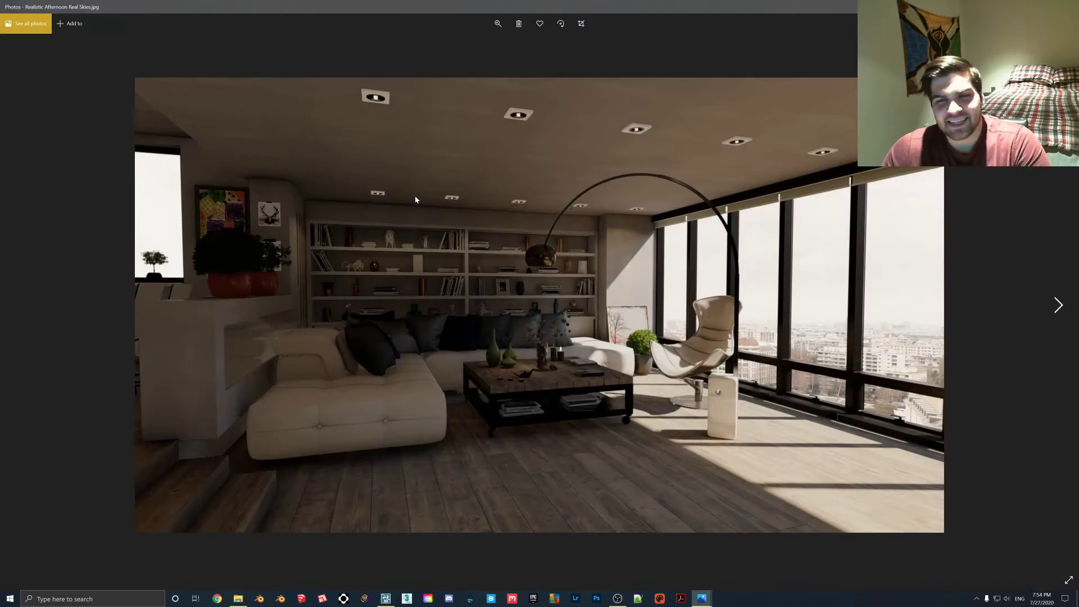
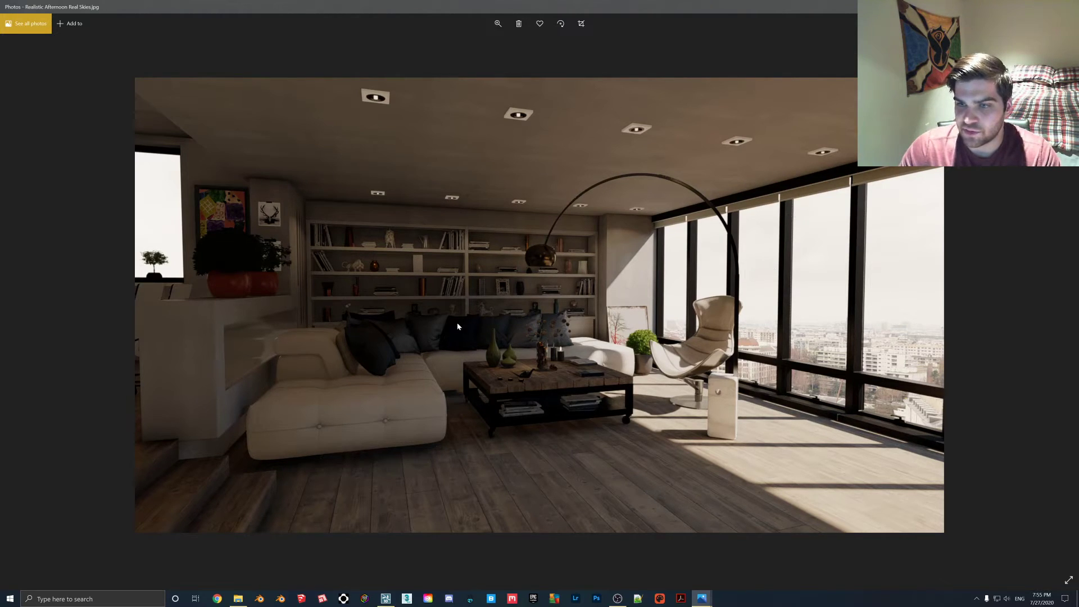
pyautogui.press('Right')
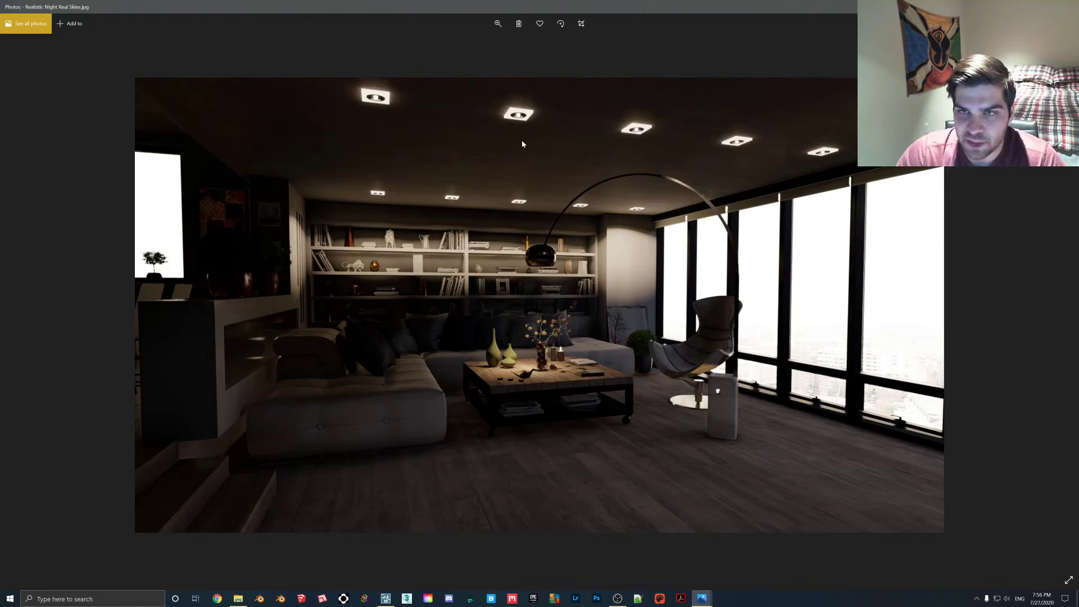
pyautogui.press('Right')
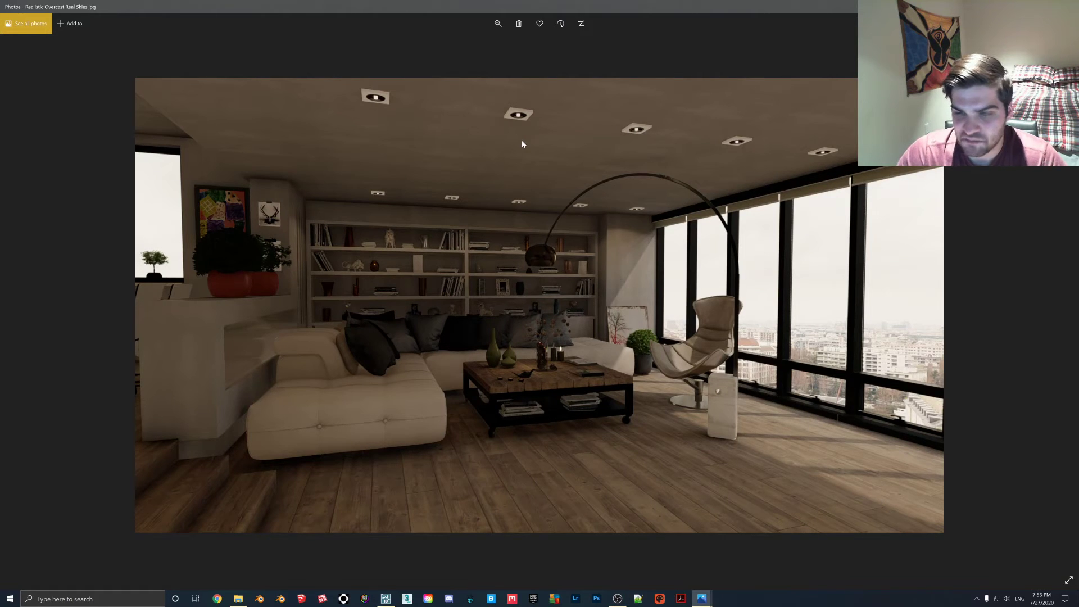
pyautogui.press('Right')
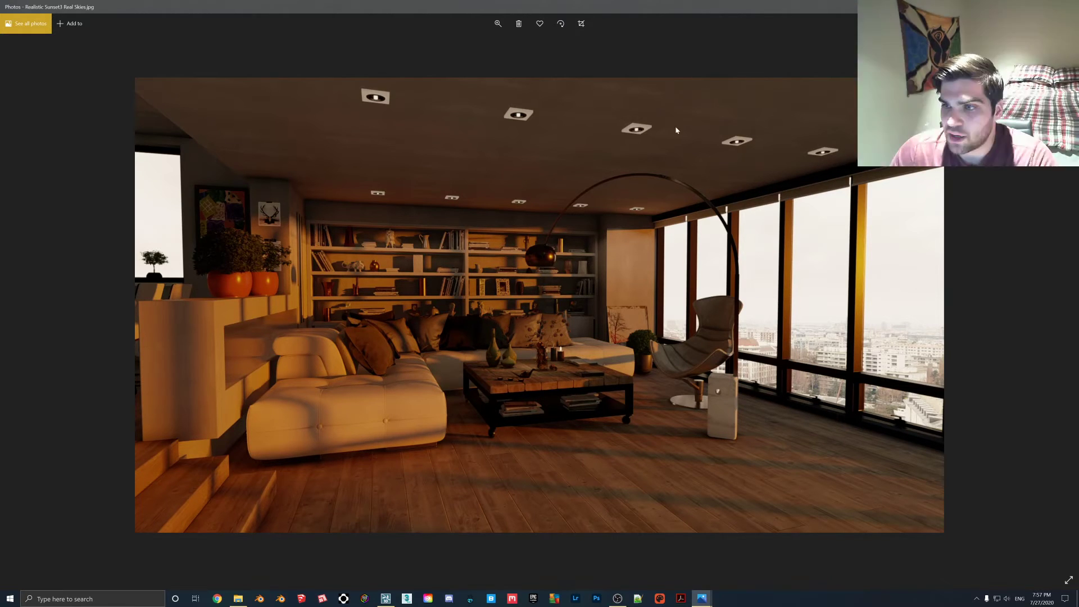
pyautogui.click(1015, 7)
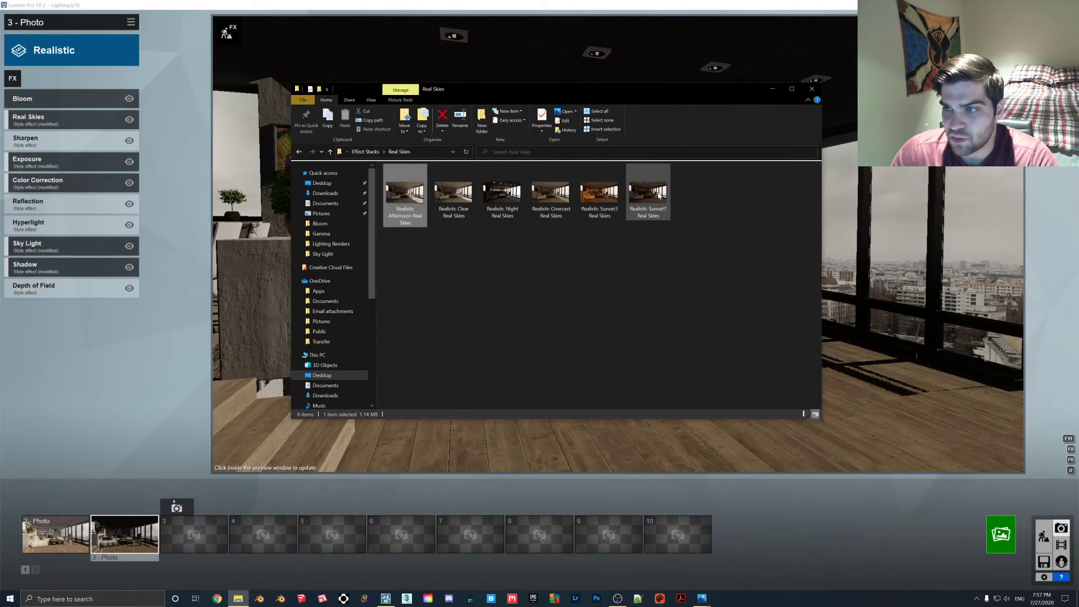
pyautogui.doubleClick(659, 194)
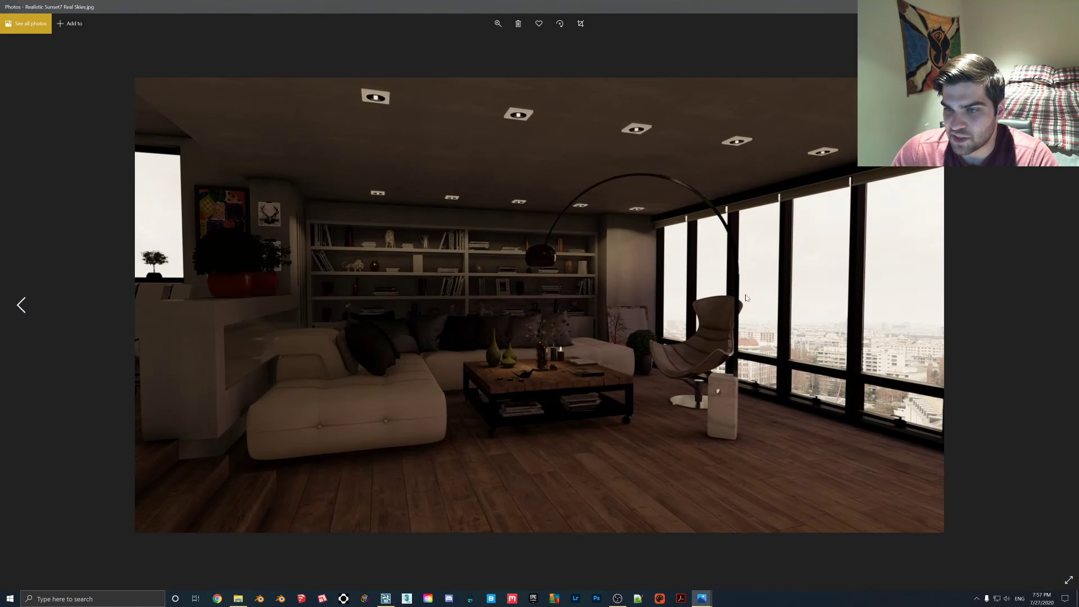
pyautogui.click(1014, 6)
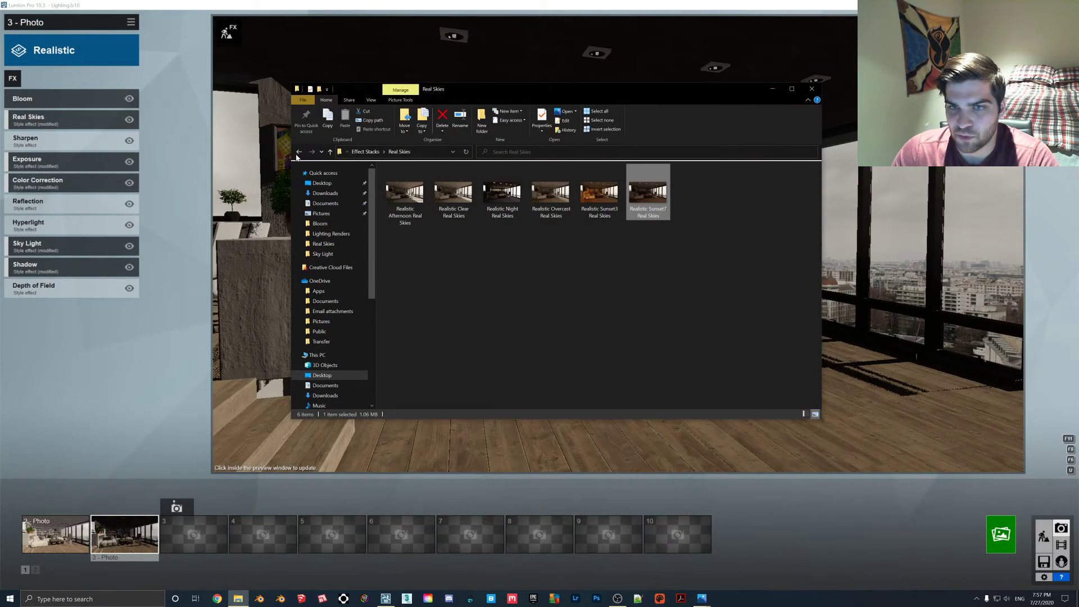
# Step: Open the Sun folder inside Effect Stacks to see its renders, and return to Lumion
pyautogui.click(298, 153)
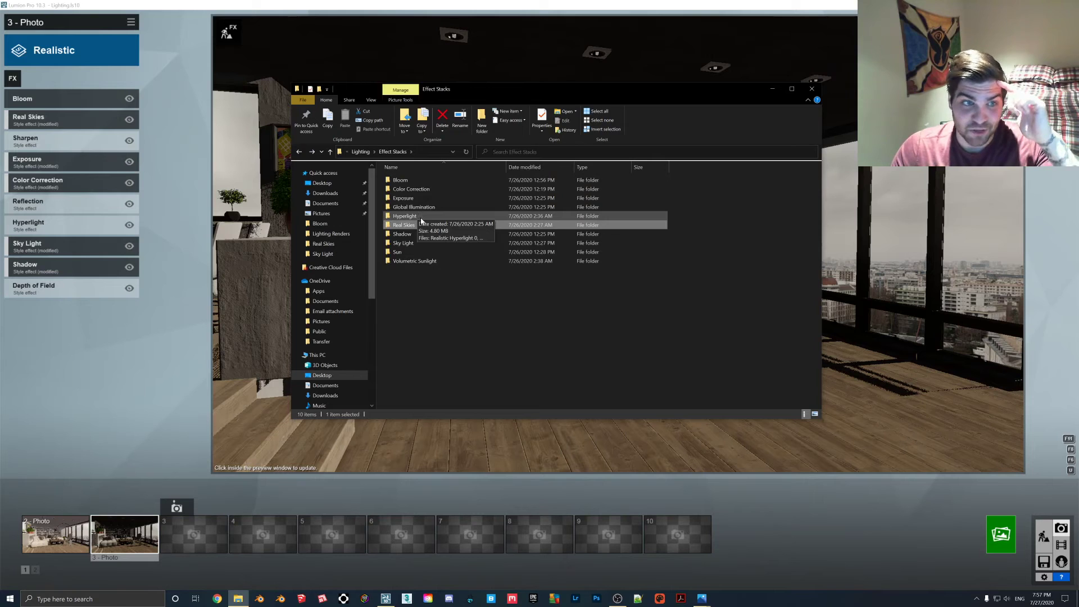
pyautogui.doubleClick(426, 254)
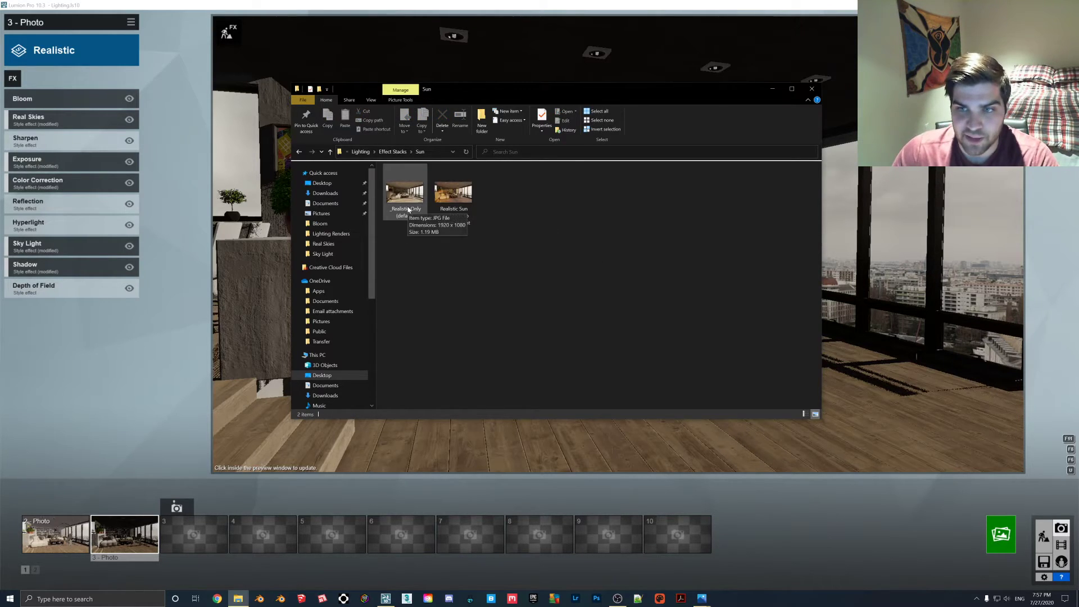
pyautogui.click(153, 172)
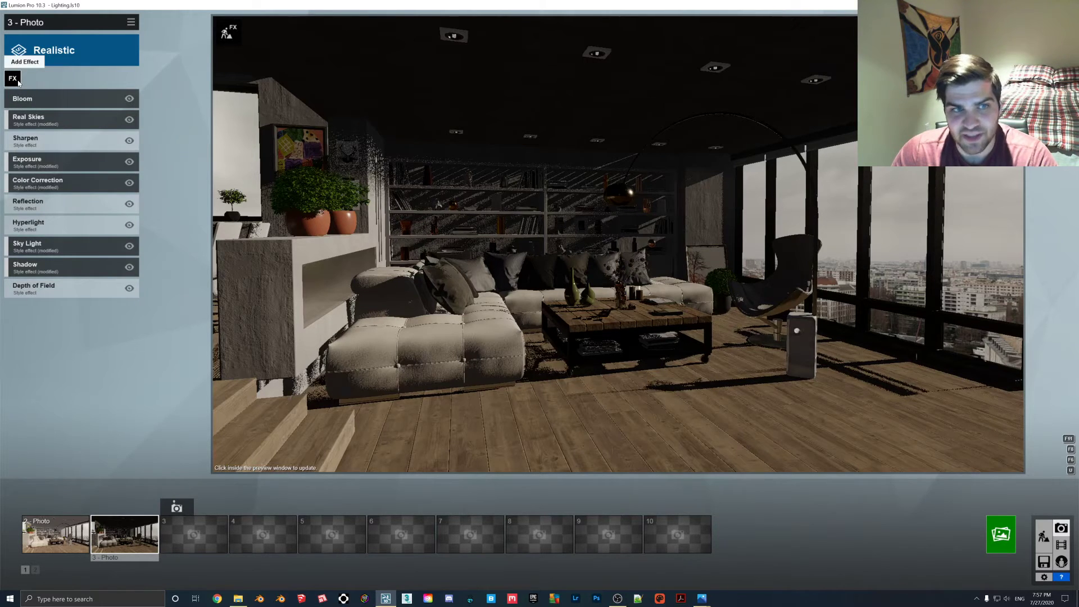
# Step: Add the Sun effect to the photo and return to the effect list
pyautogui.click(13, 78)
pyautogui.click(374, 194)
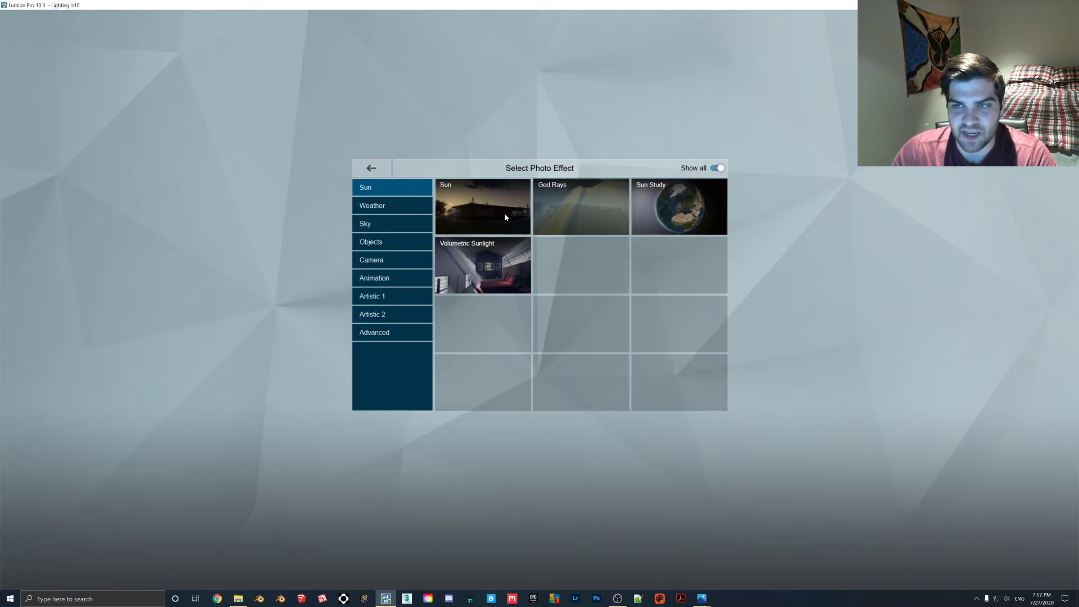
pyautogui.click(496, 218)
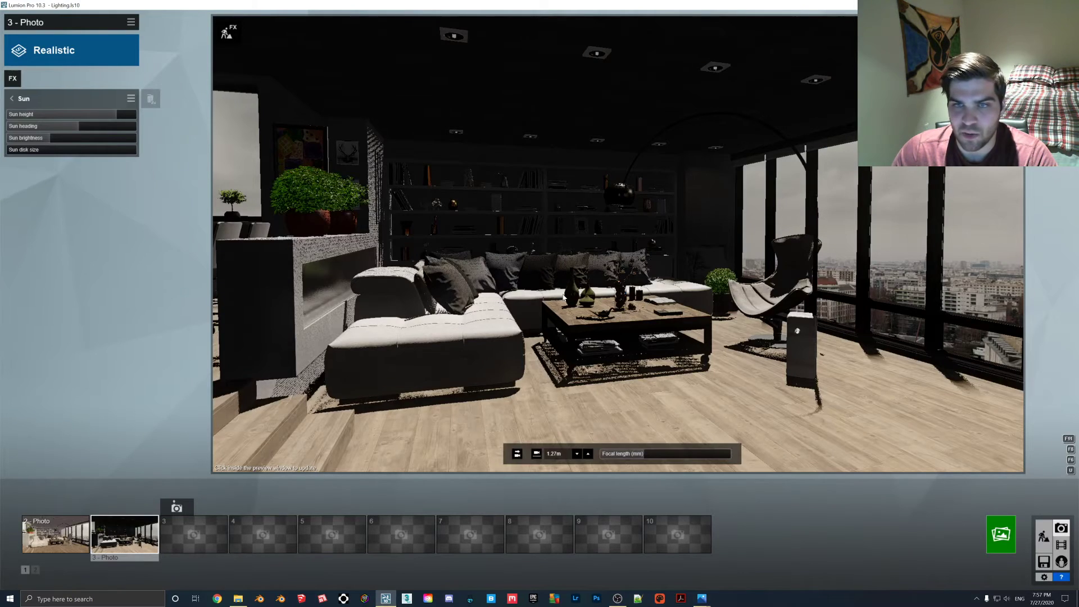
pyautogui.click(11, 99)
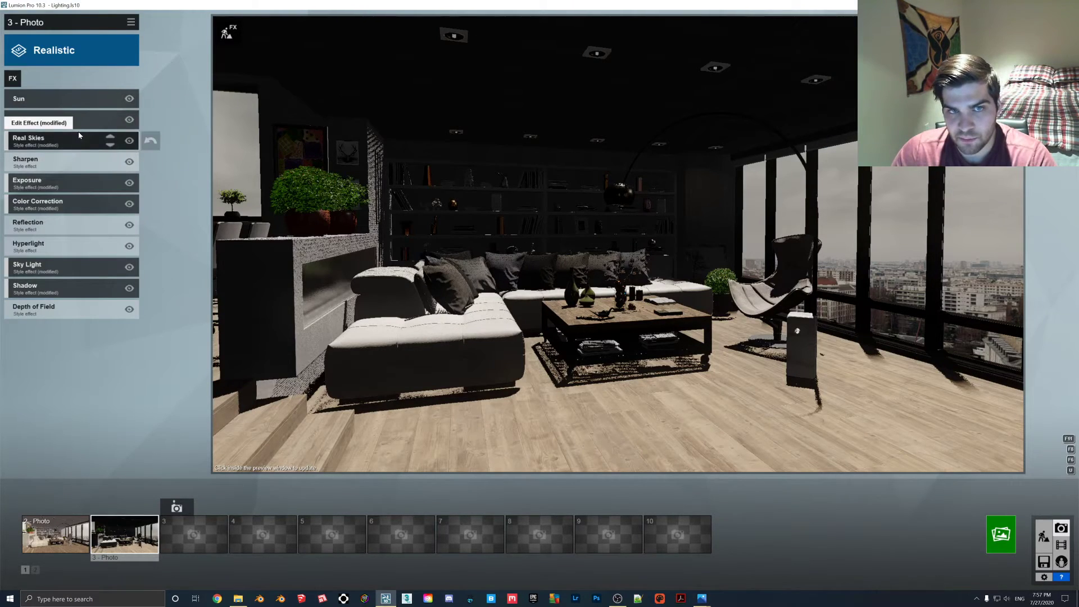
# Step: Move the Real Skies effect above Bloom and Sun in the photo's effect stack
pyautogui.click(109, 138)
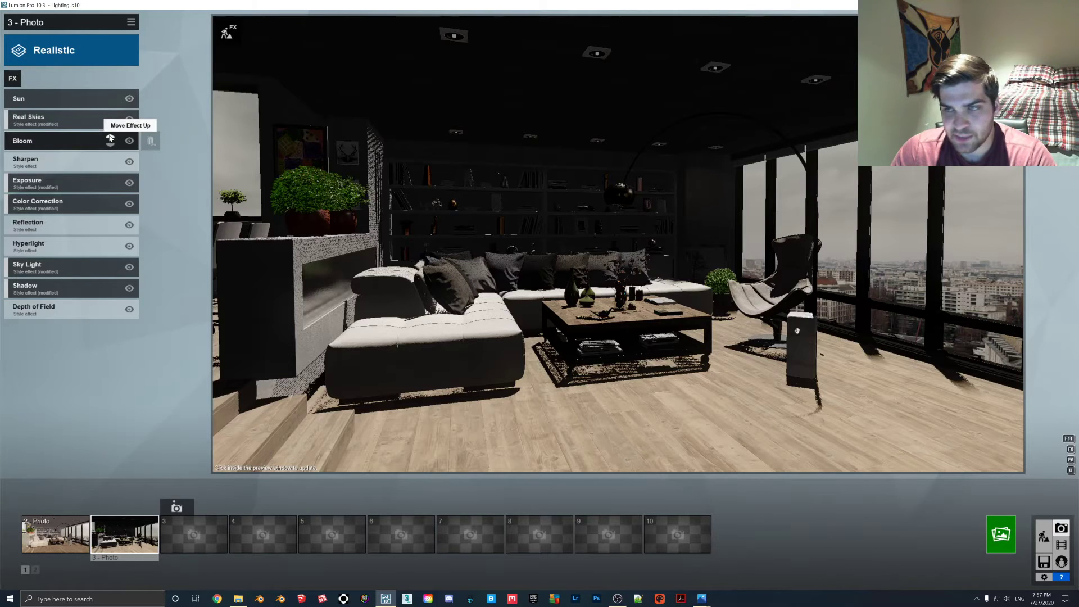
pyautogui.click(110, 139)
pyautogui.click(109, 139)
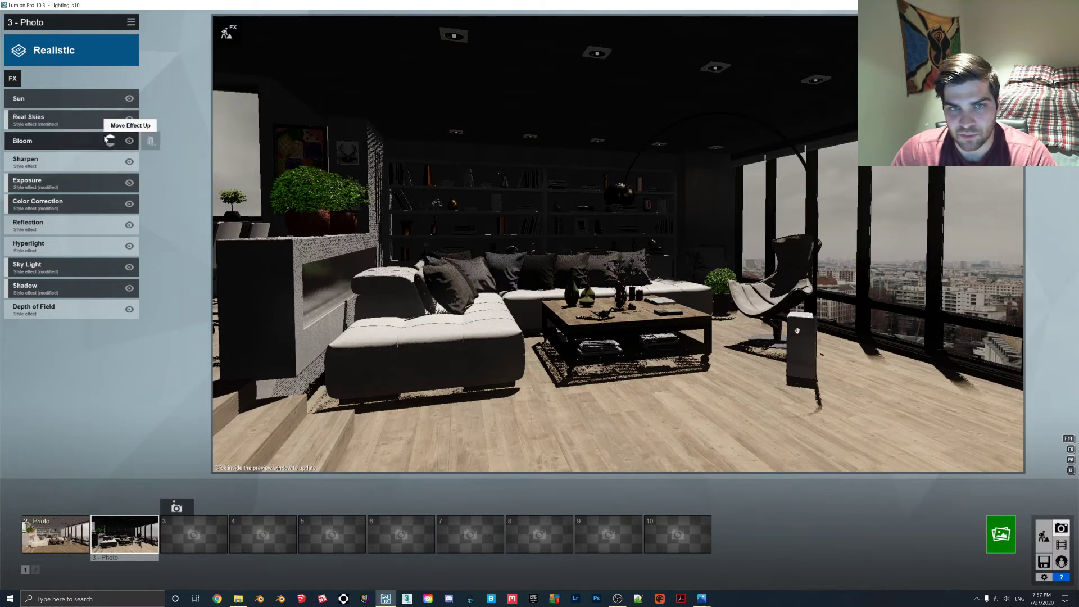
pyautogui.click(114, 119)
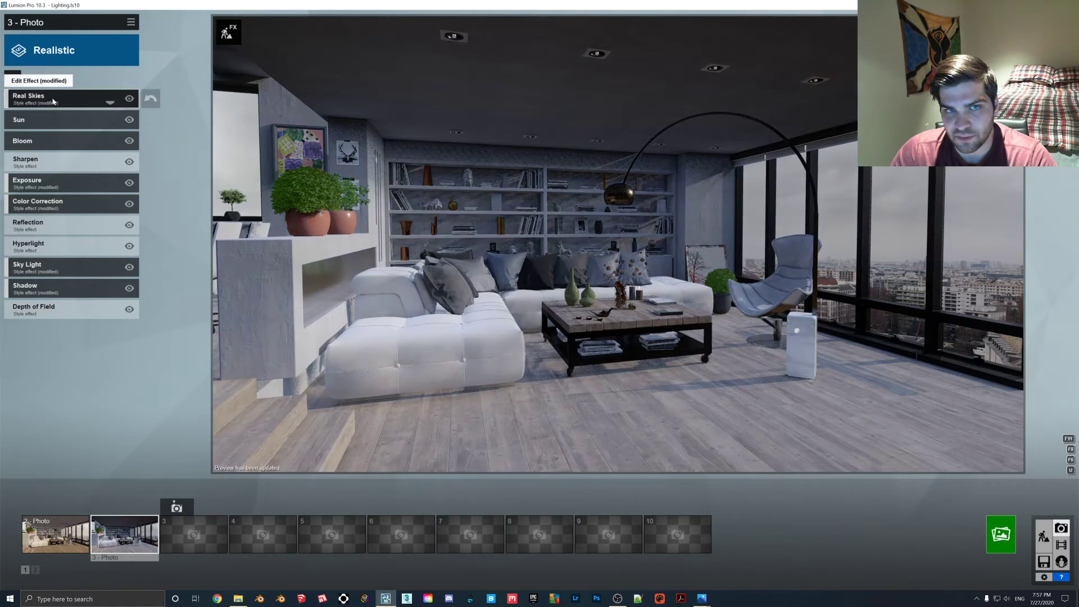
# Step: Check the Real Skies settings, and try lowering the Sun effect's height while Real Skies sits above it
pyautogui.click(45, 98)
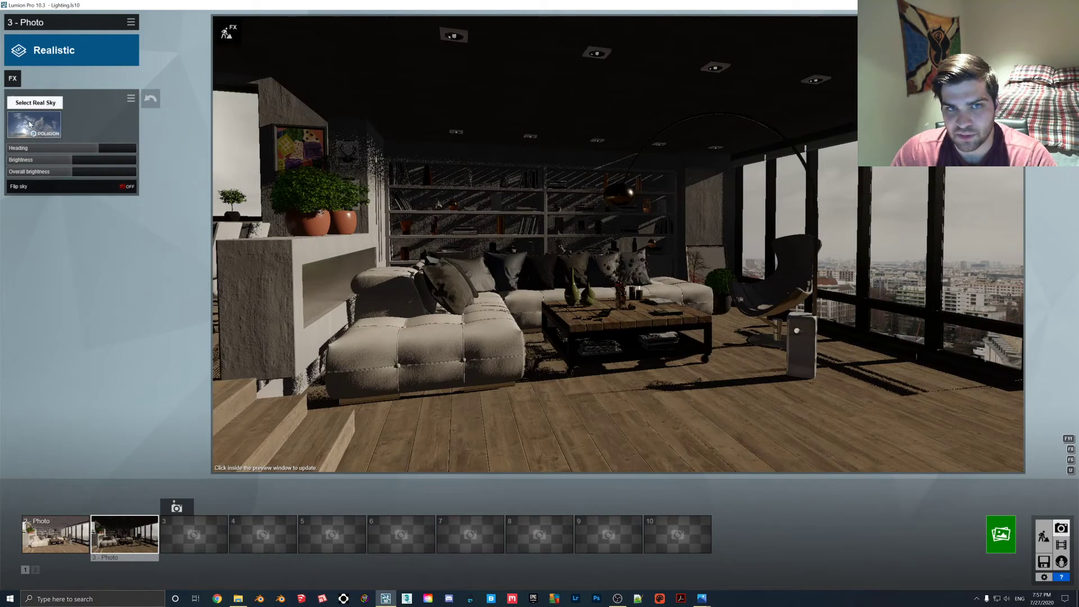
pyautogui.click(150, 98)
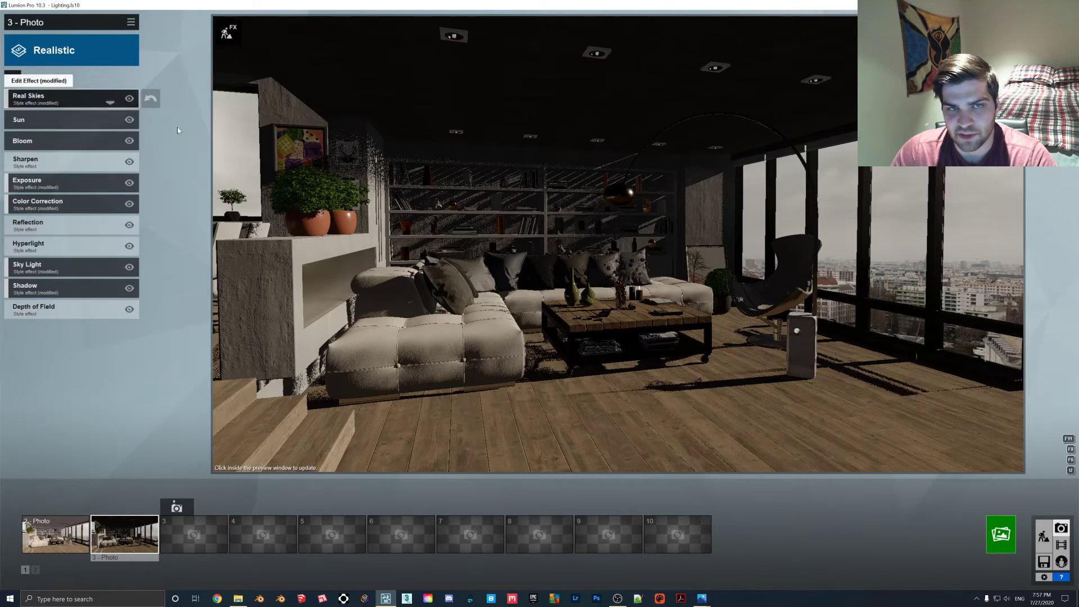
pyautogui.click(54, 124)
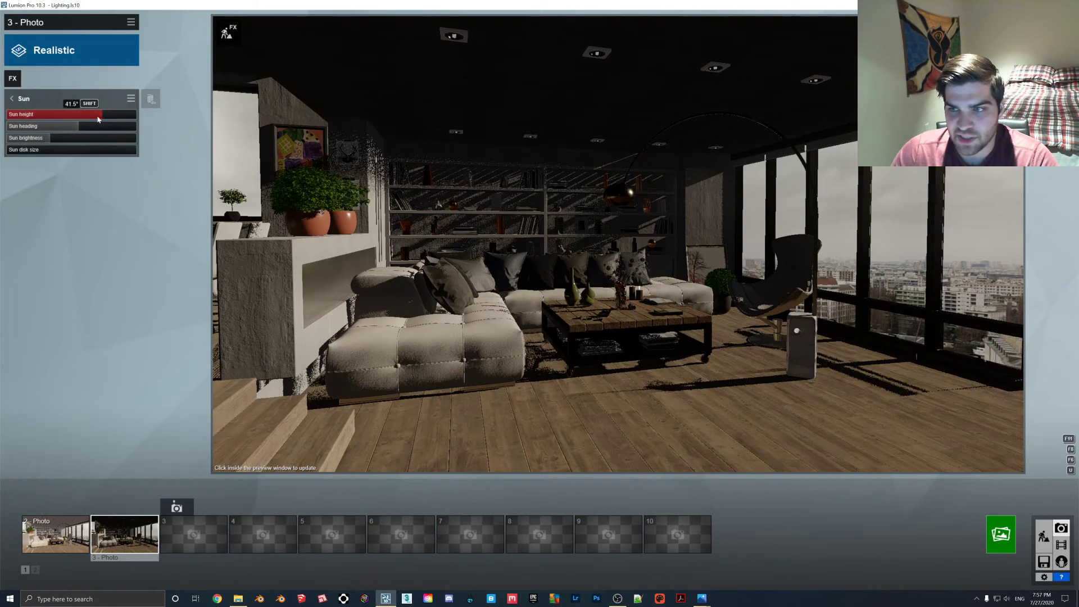
pyautogui.moveTo(83, 115); pyautogui.dragTo(94, 121)
pyautogui.click(28, 100)
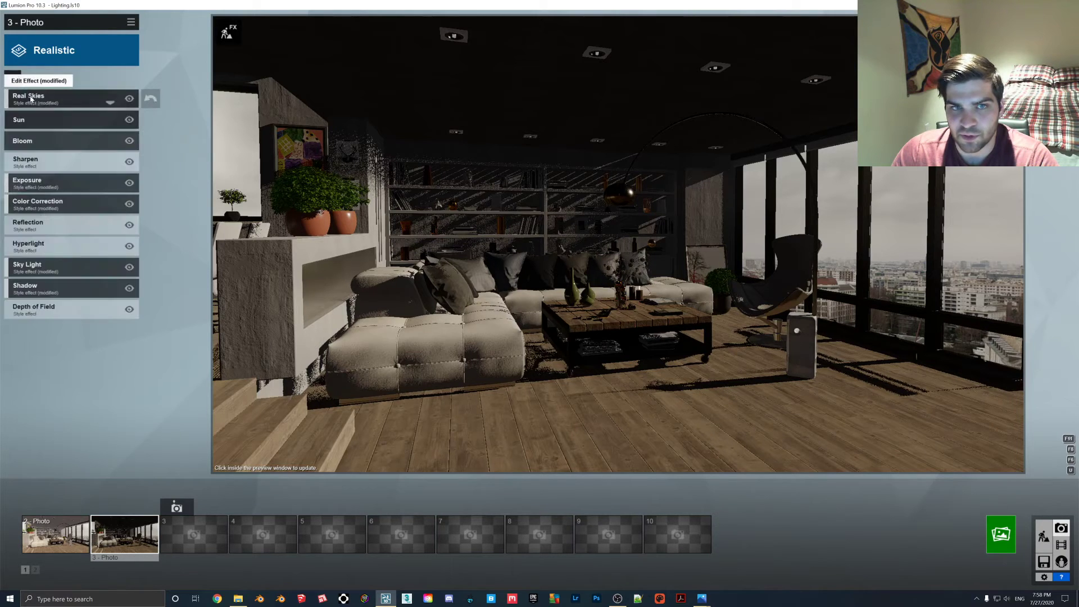
# Step: Move Real Skies below Sun, try a Sun heading of about 39.7°, and update the preview
pyautogui.click(111, 105)
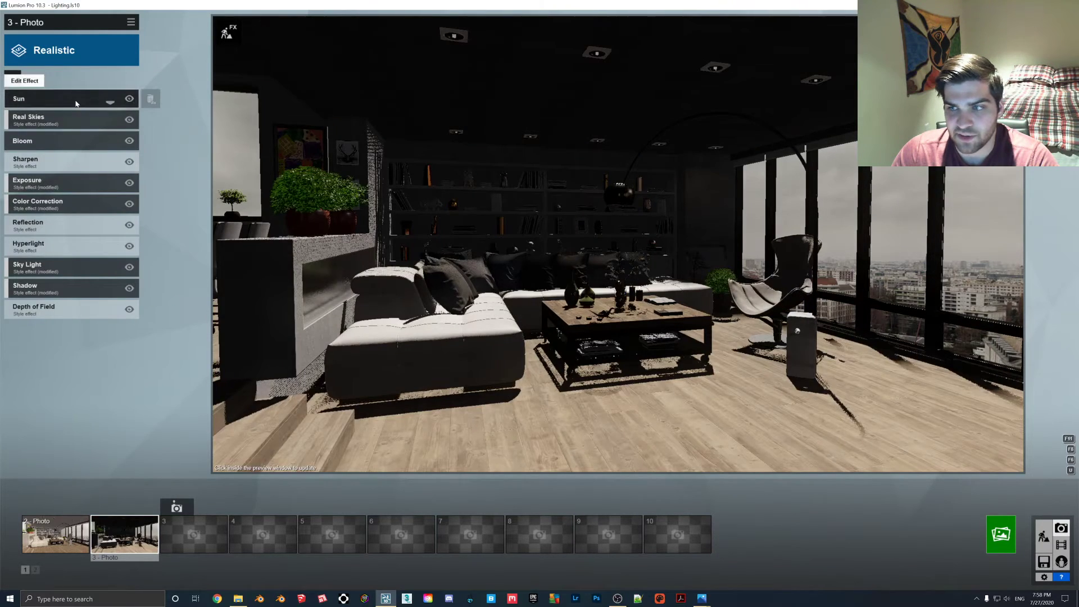
pyautogui.click(75, 102)
pyautogui.click(87, 128)
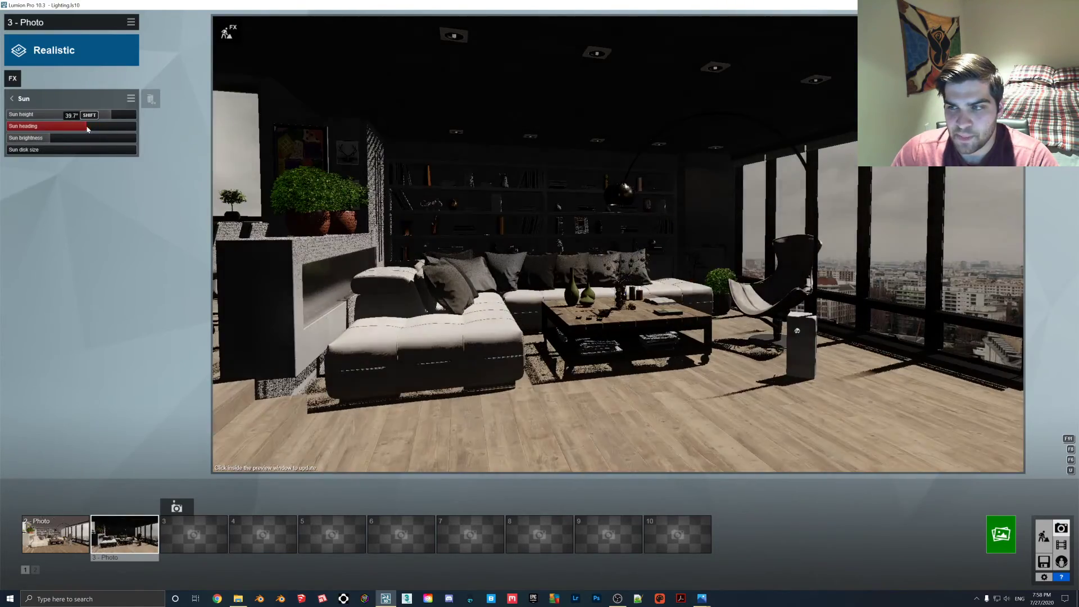
pyautogui.click(613, 249)
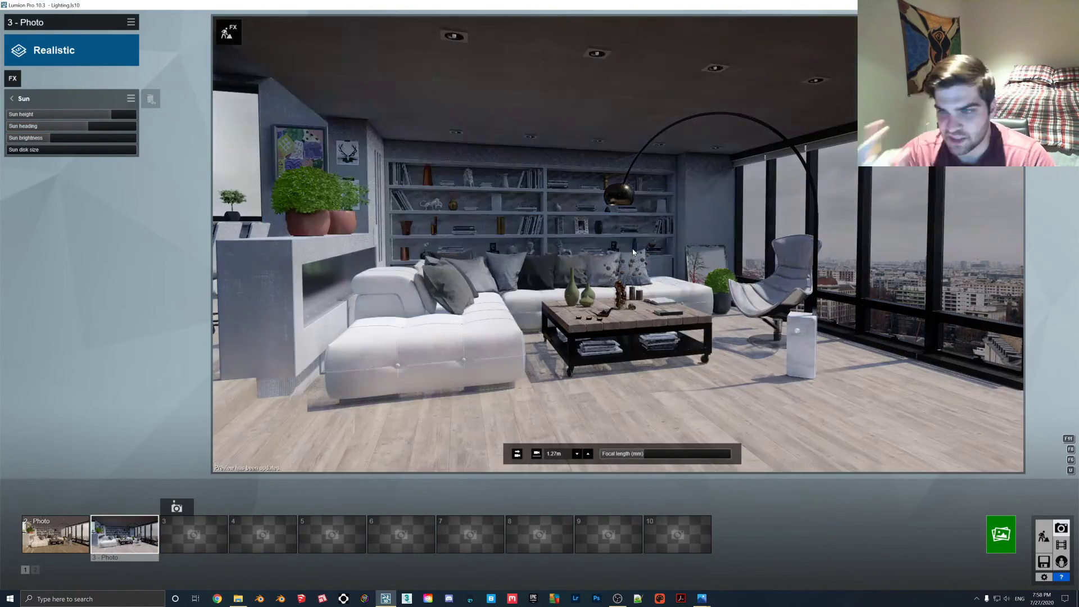
# Step: Try a much lower Sun height with an updated preview, and remove the Sun effect from the photo
pyautogui.moveTo(107, 114); pyautogui.dragTo(79, 114)
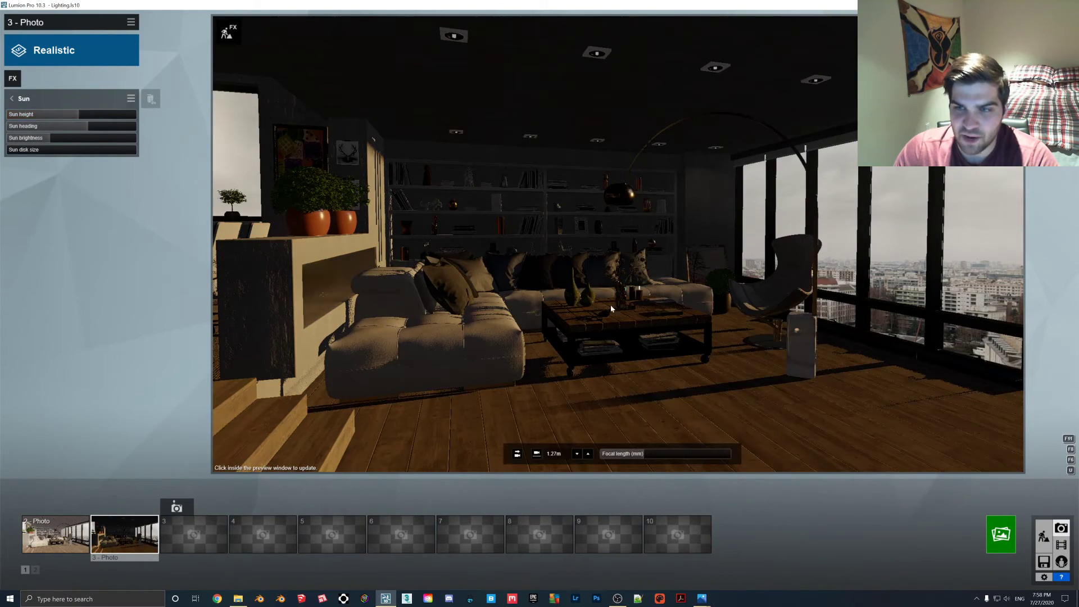
pyautogui.click(594, 205)
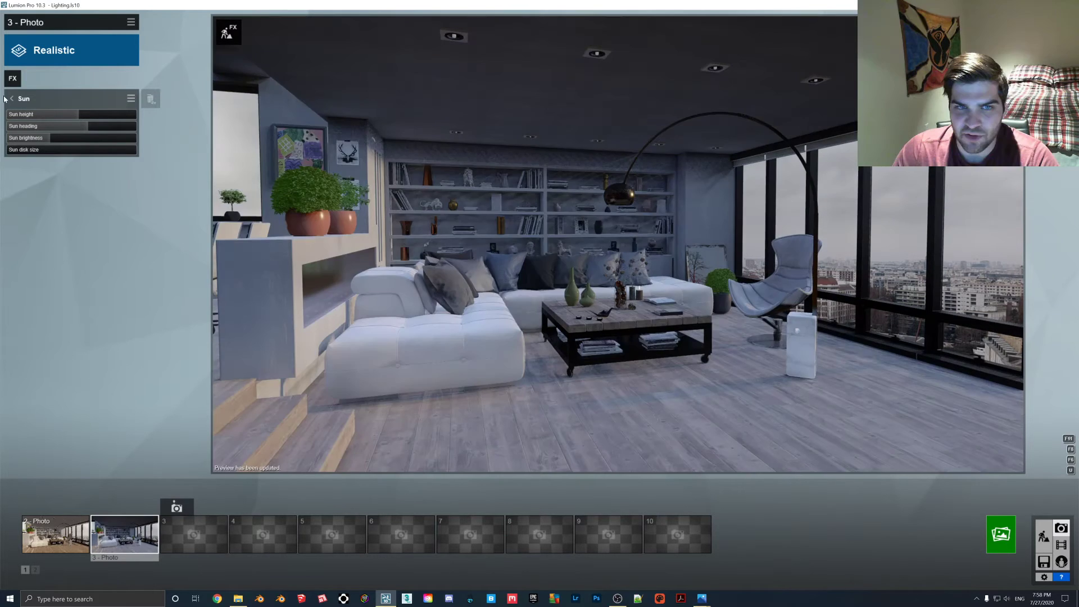
pyautogui.click(12, 99)
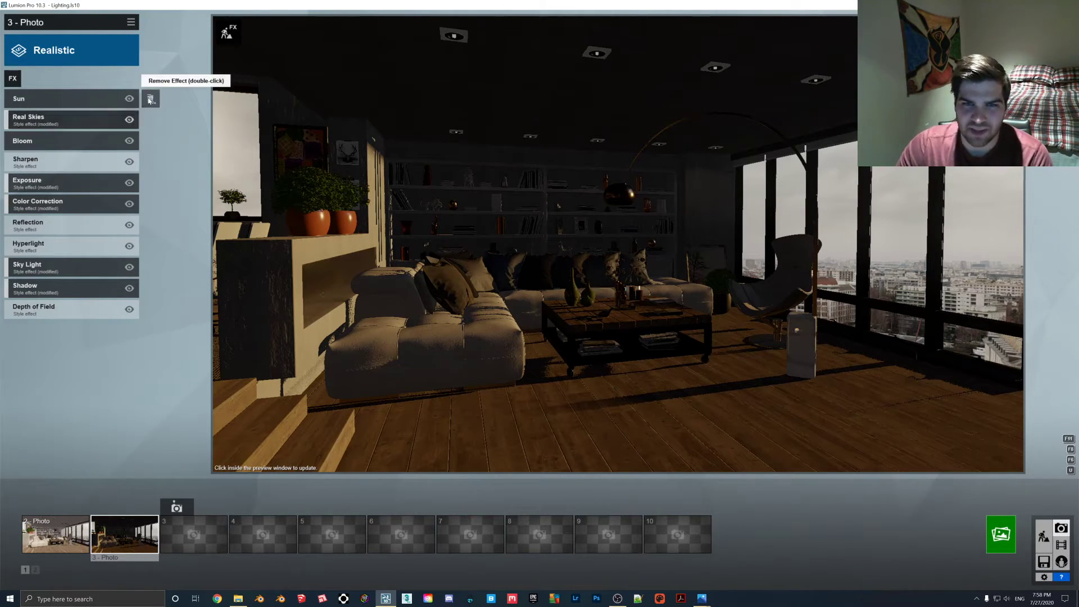
pyautogui.doubleClick(150, 99)
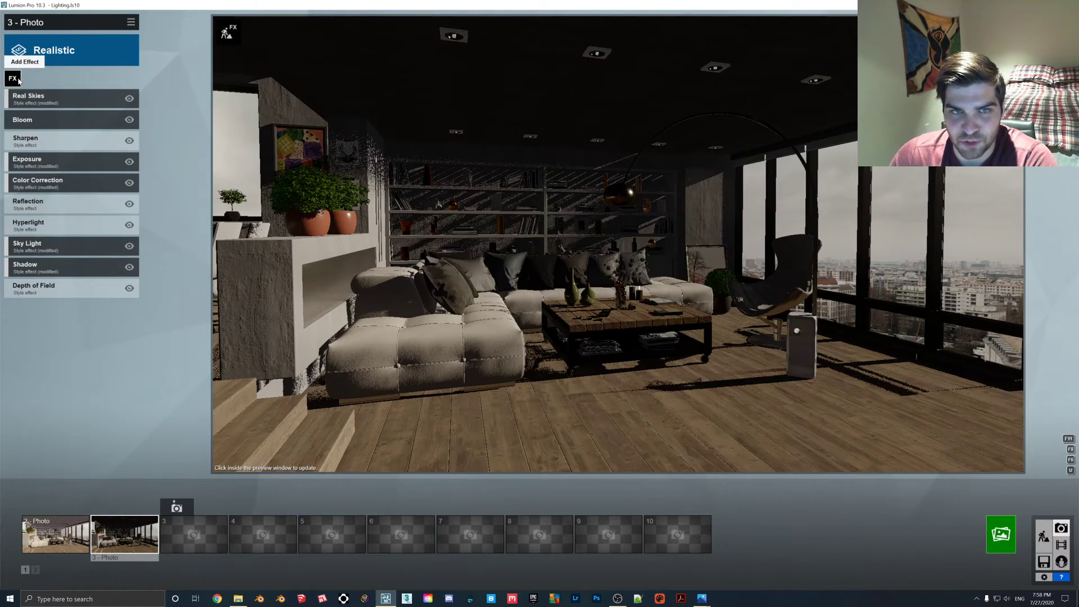
# Step: Set the Sharpen effect's Intensity to a low value and return to the effect list
pyautogui.click(25, 138)
pyautogui.click(21, 117)
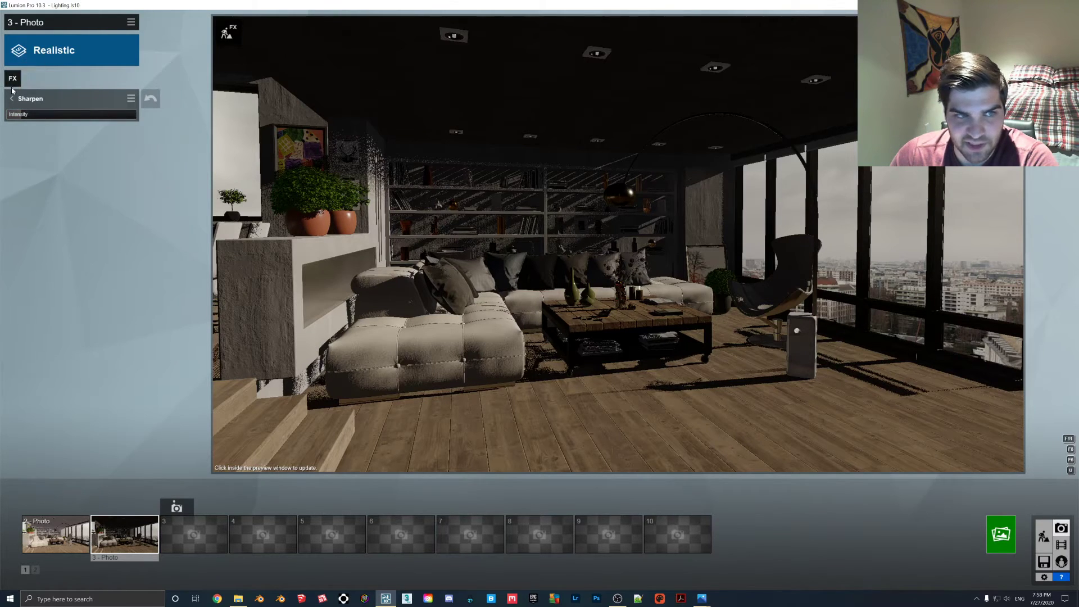
pyautogui.click(11, 99)
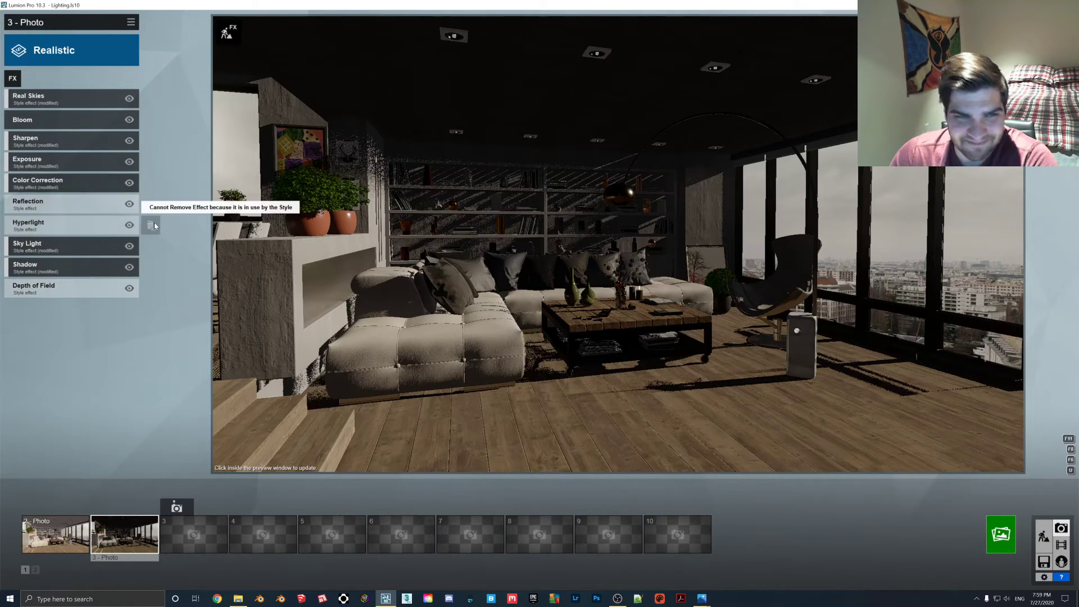
# Step: Add three reflection planes in the Reflection effect, on the low partition's side, the upper window panes and the lower window panes
pyautogui.click(45, 204)
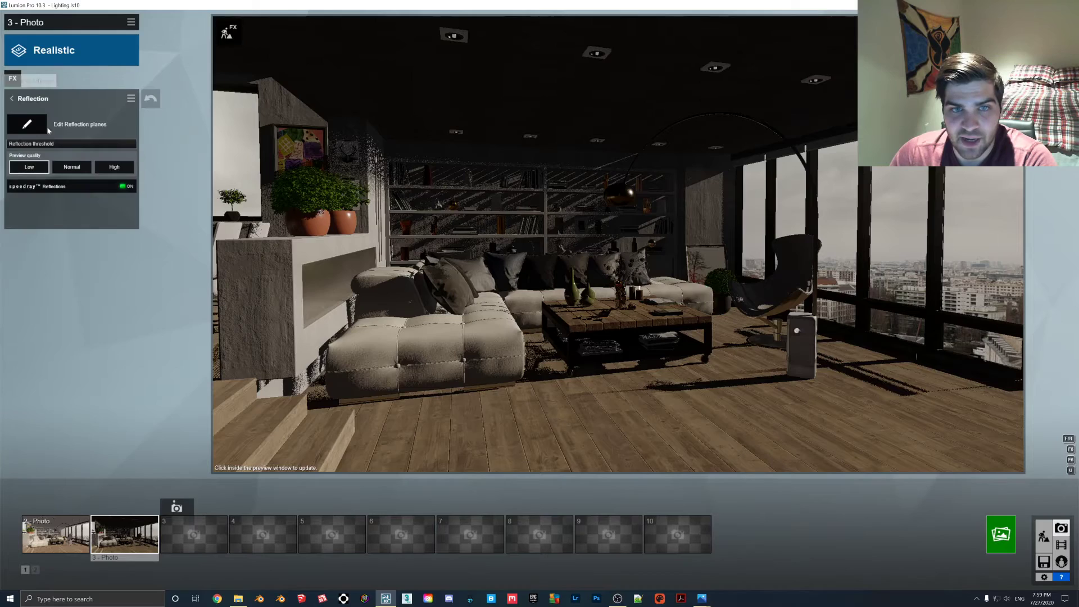
pyautogui.click(28, 124)
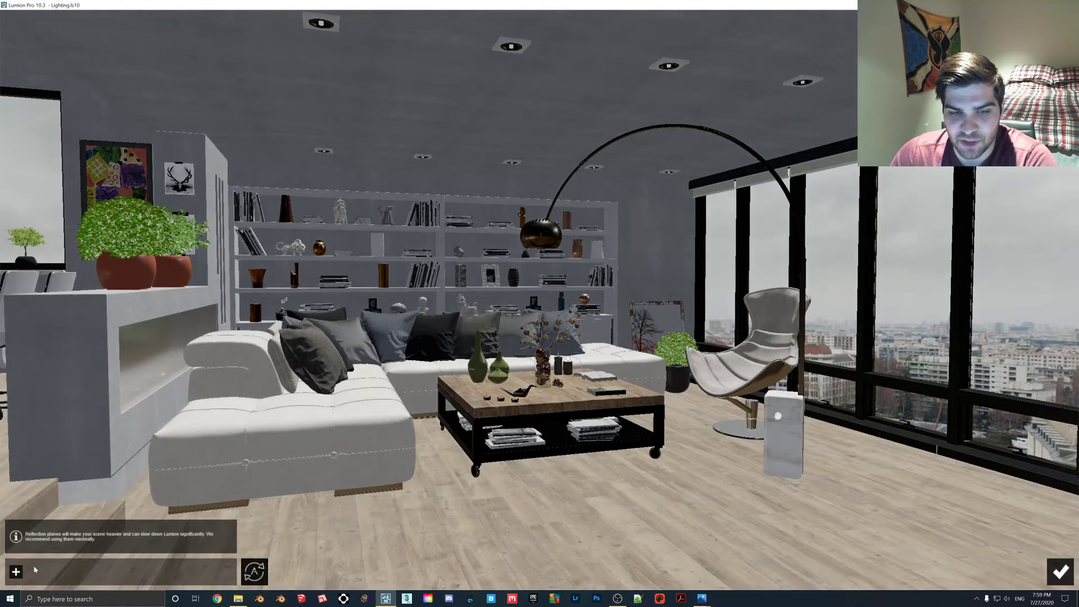
pyautogui.click(132, 391)
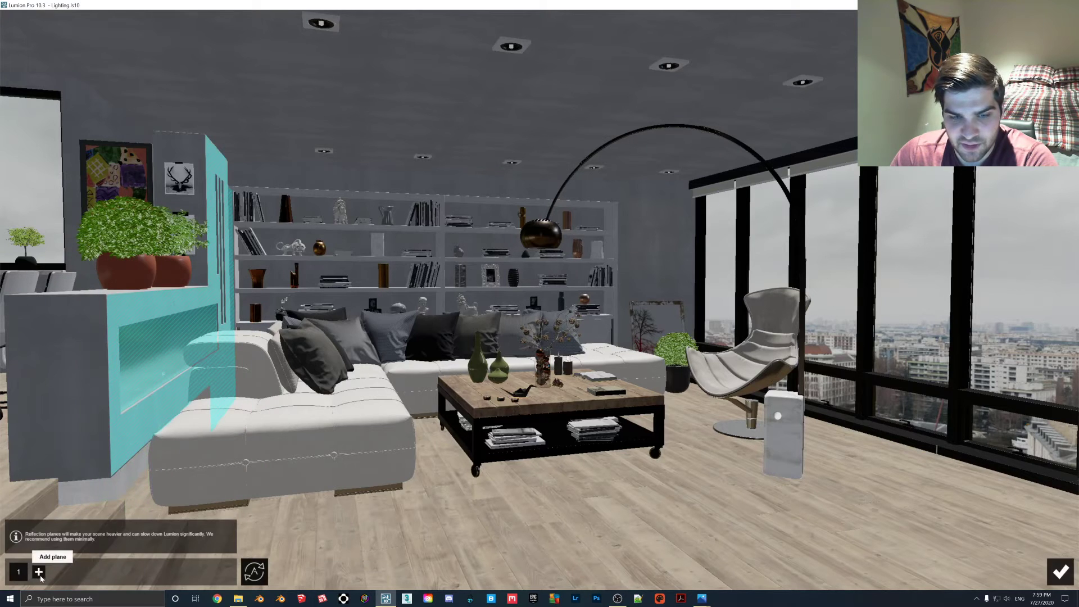
pyautogui.click(16, 572)
pyautogui.click(947, 228)
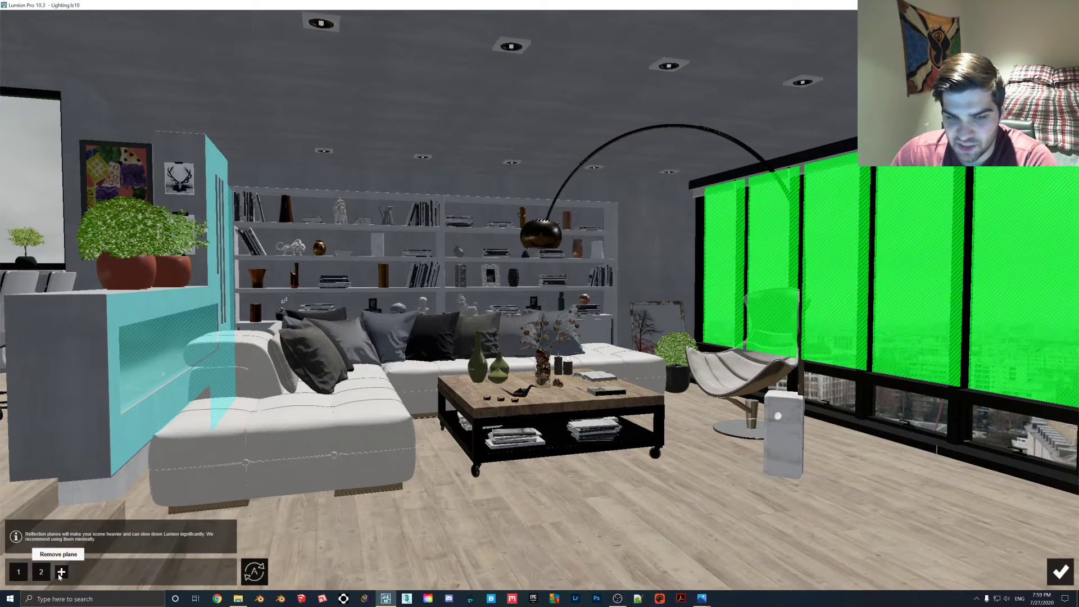
pyautogui.click(944, 427)
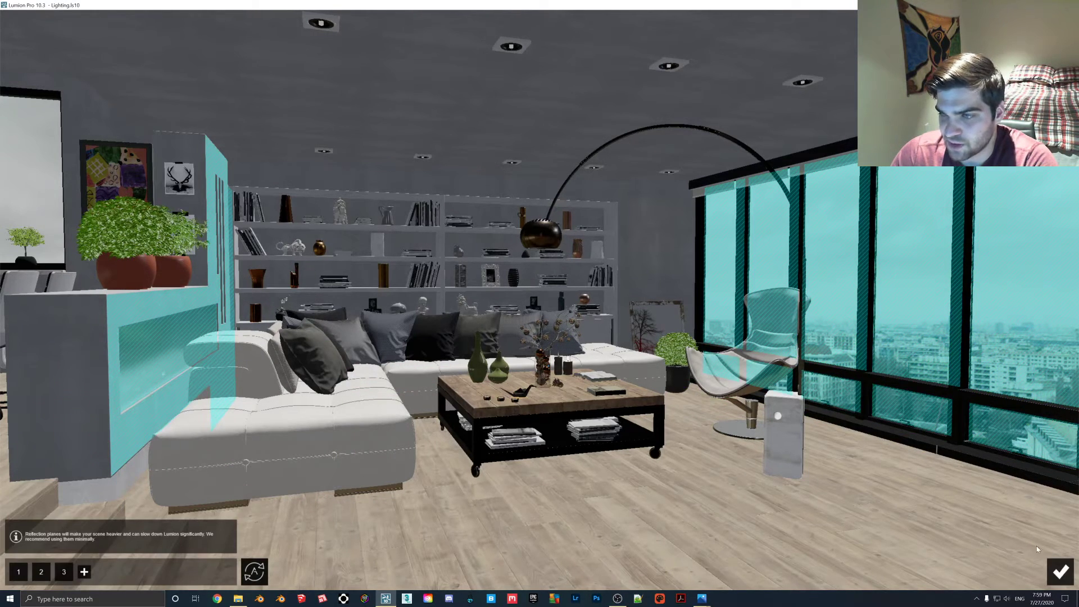
pyautogui.click(1061, 571)
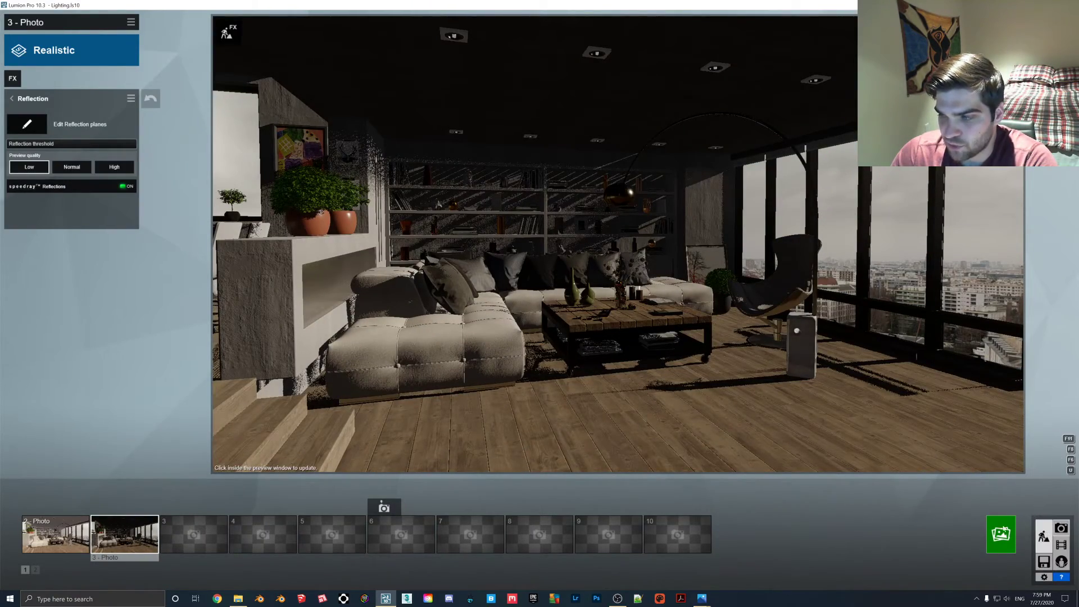
# Step: Inspect the reflection control above the coffee table in build mode, and return to the photo's effect list
pyautogui.click(1043, 536)
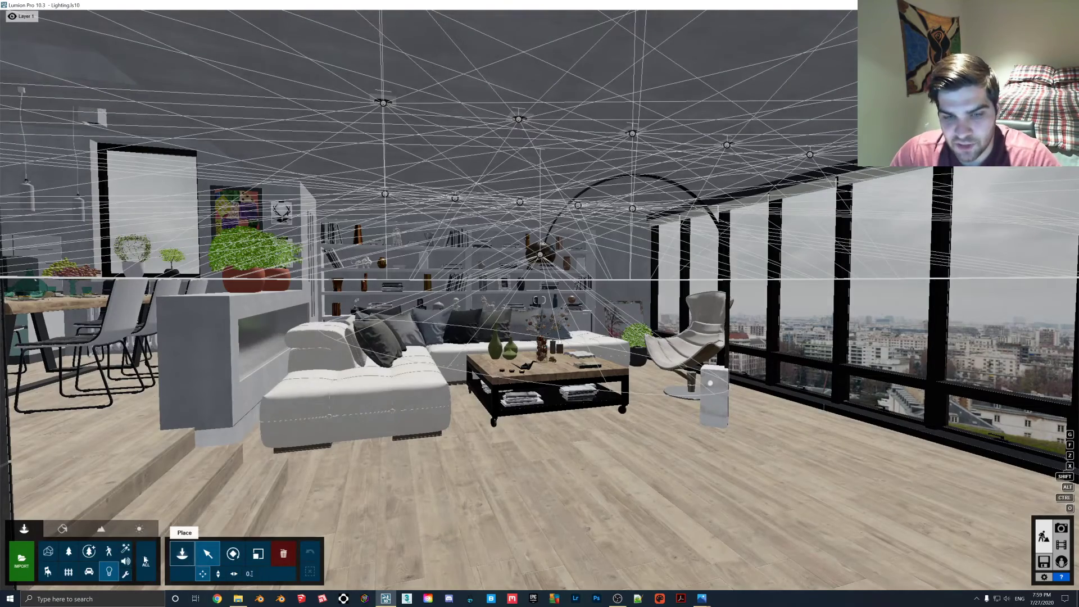
pyautogui.click(126, 573)
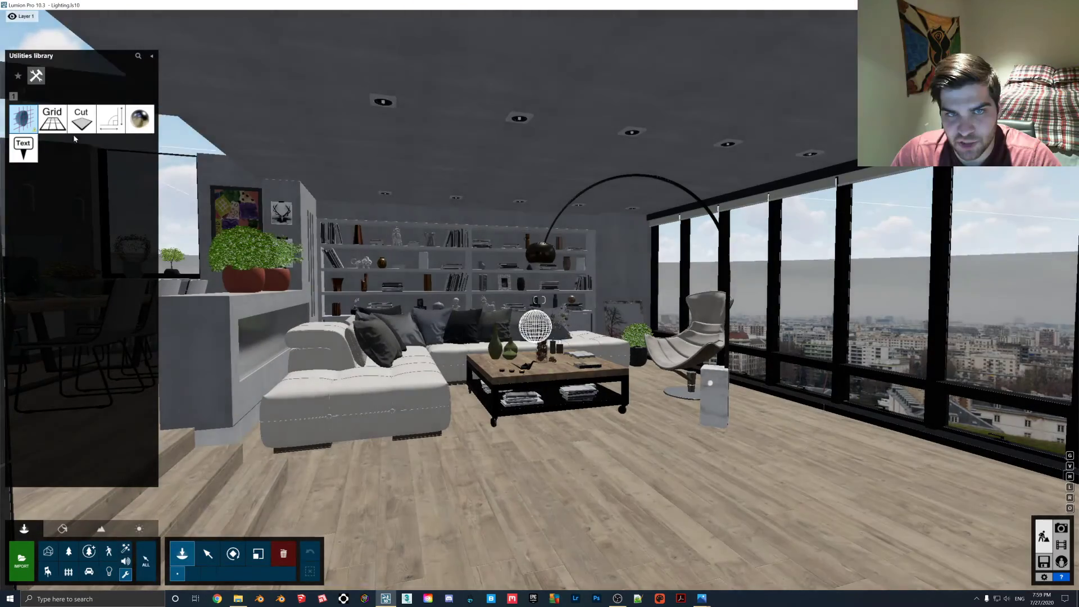
pyautogui.click(139, 120)
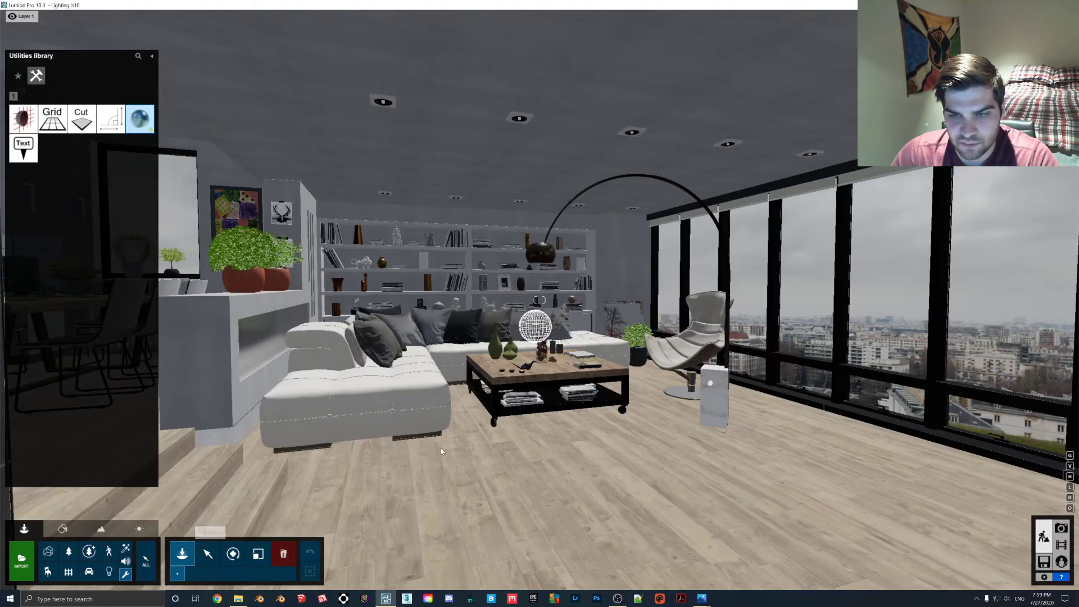
pyautogui.hotkey('shift', 's')
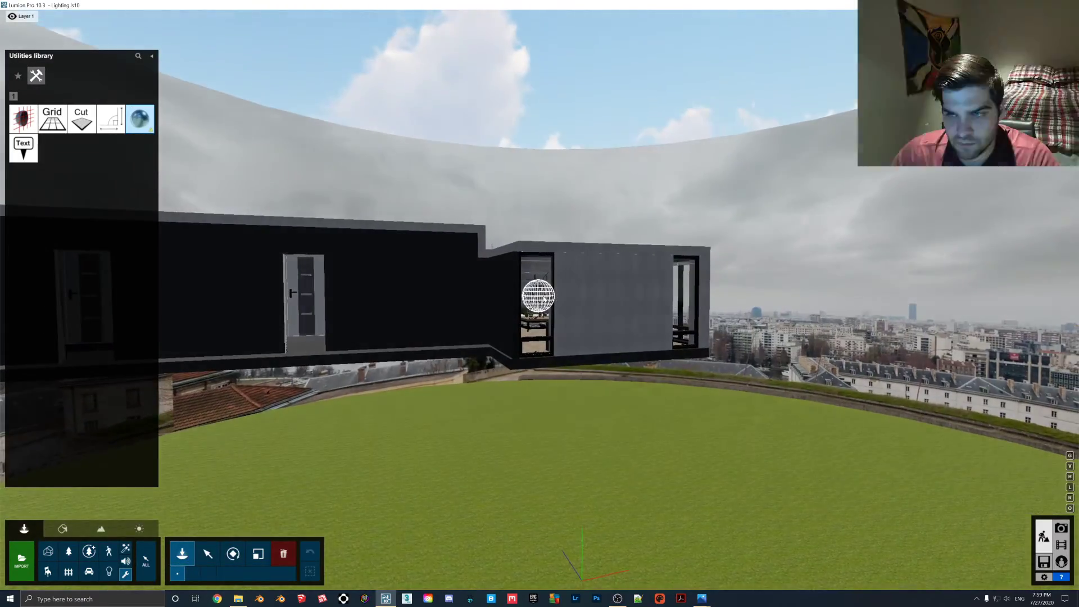
pyautogui.hotkey('shift', 'w')
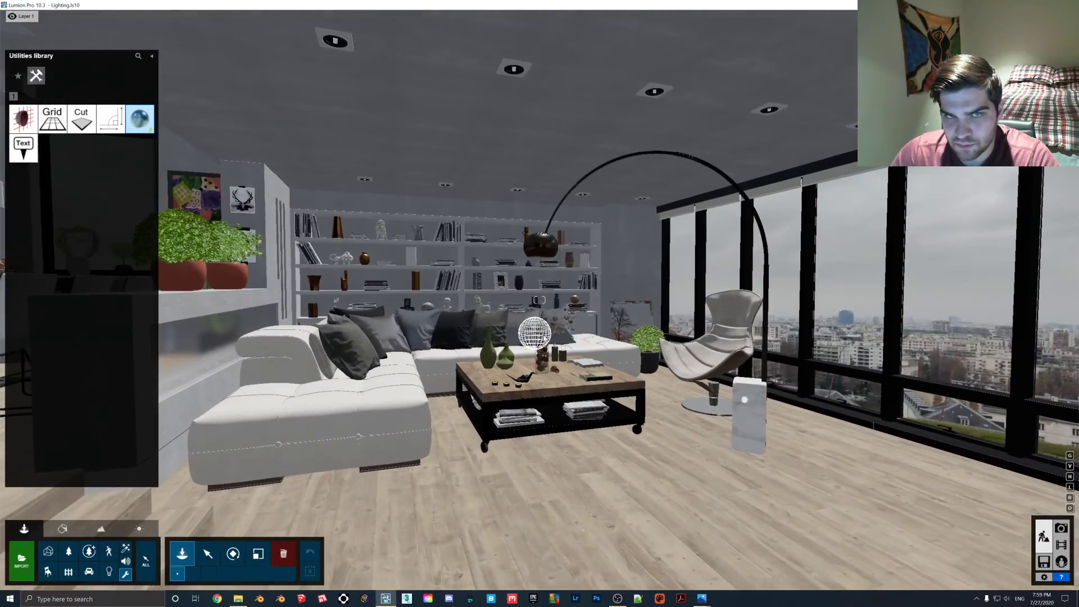
pyautogui.click(208, 553)
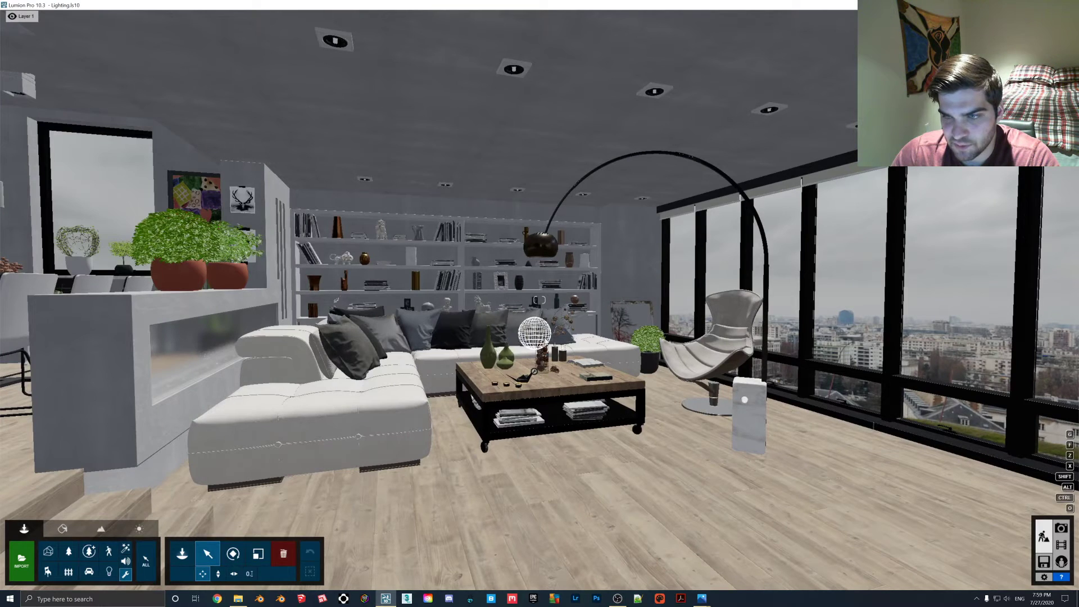
pyautogui.click(533, 370)
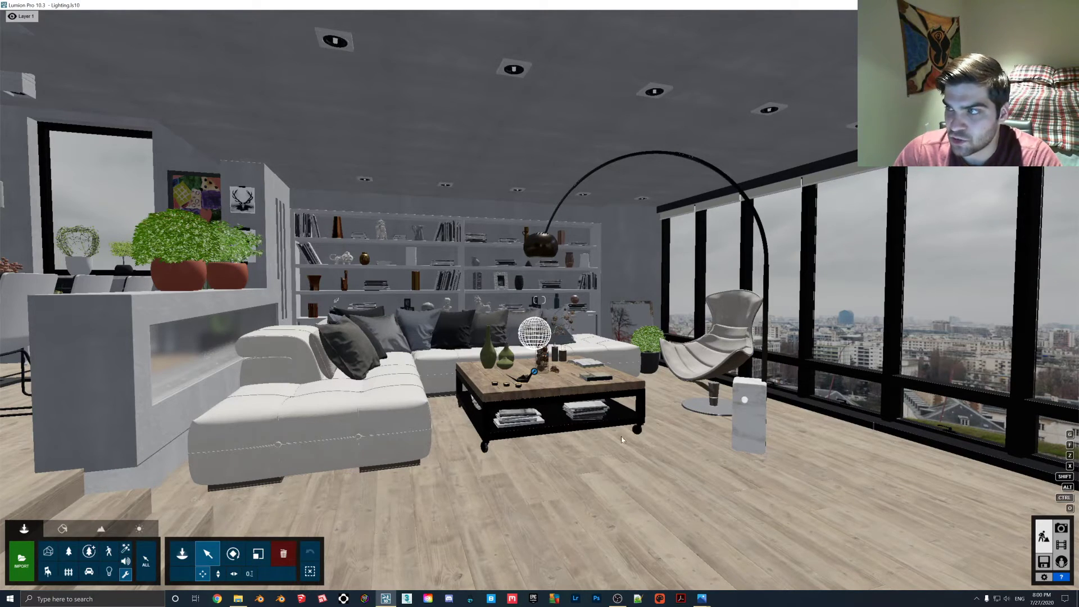
pyautogui.click(1061, 528)
pyautogui.click(31, 101)
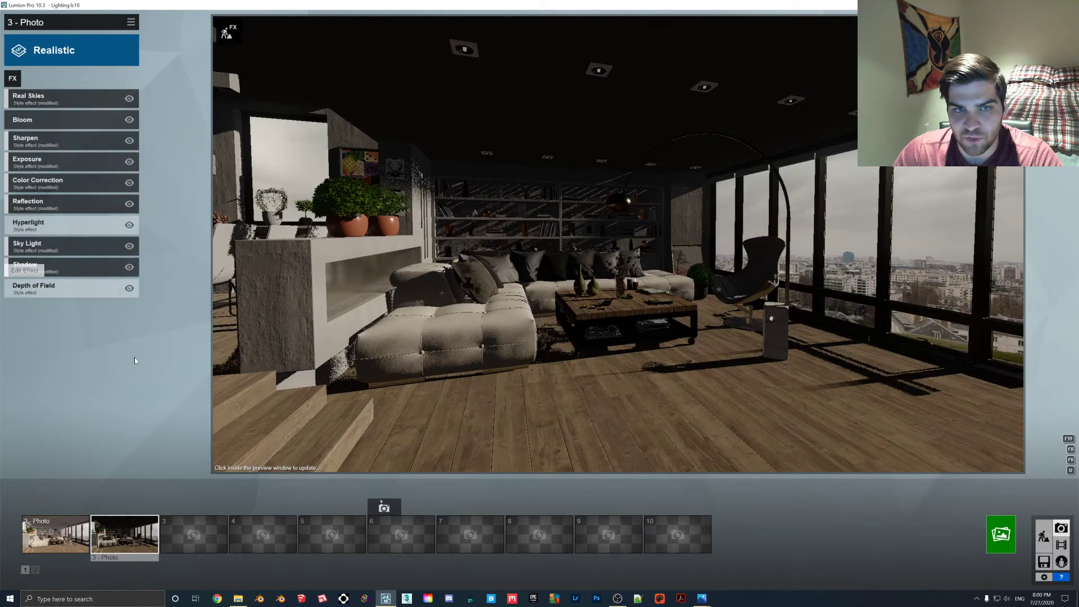
# Step: Open the Volumetric Sunlight folder within Effect Stacks in File Explorer, and view the _Realistic Only reference render
pyautogui.click(239, 598)
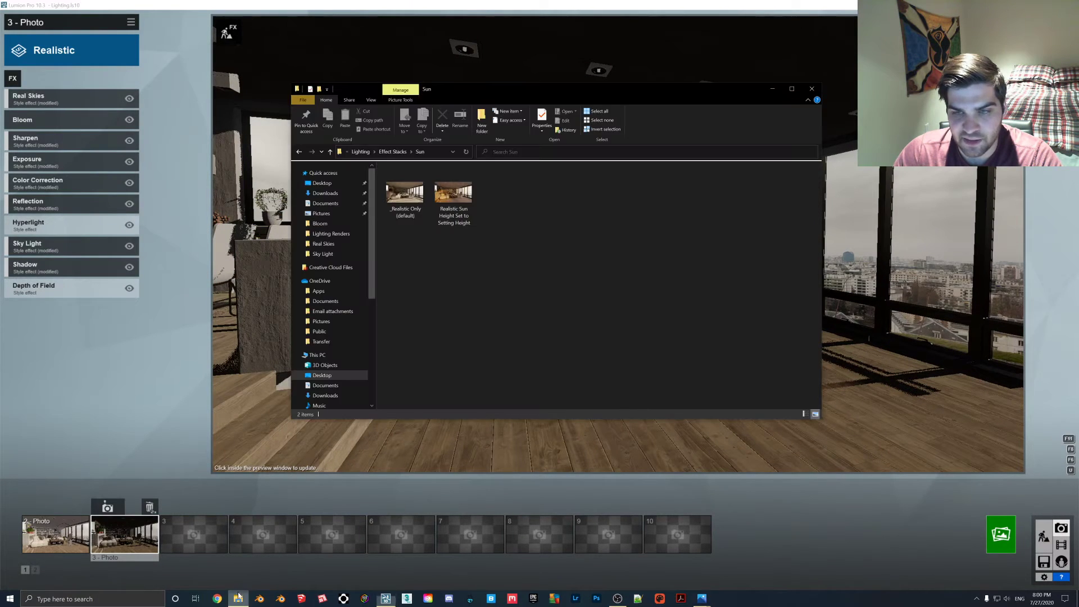
pyautogui.click(392, 152)
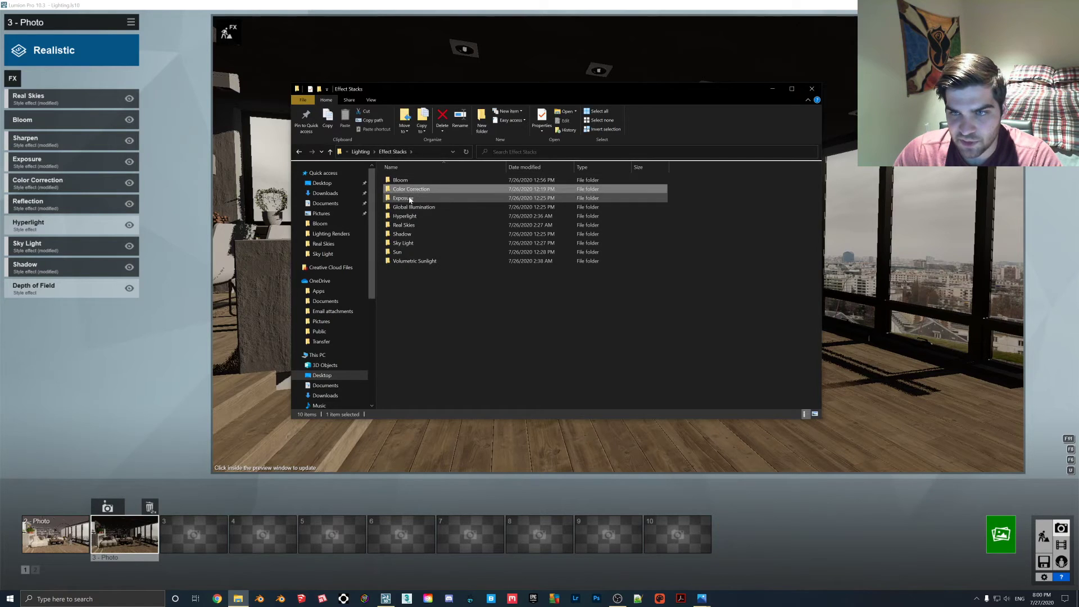
pyautogui.click(405, 216)
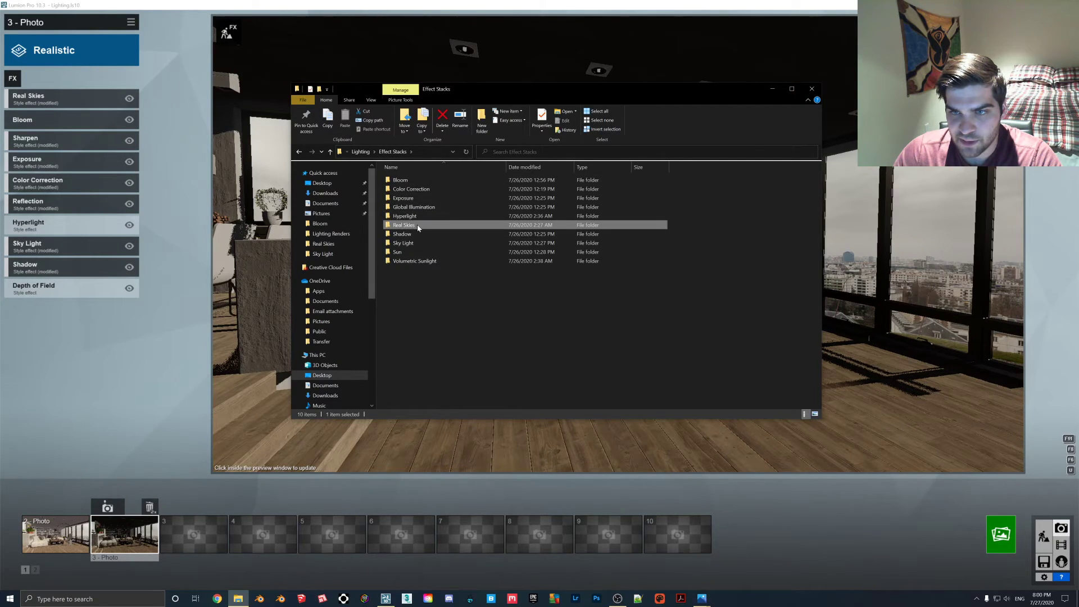
pyautogui.click(414, 244)
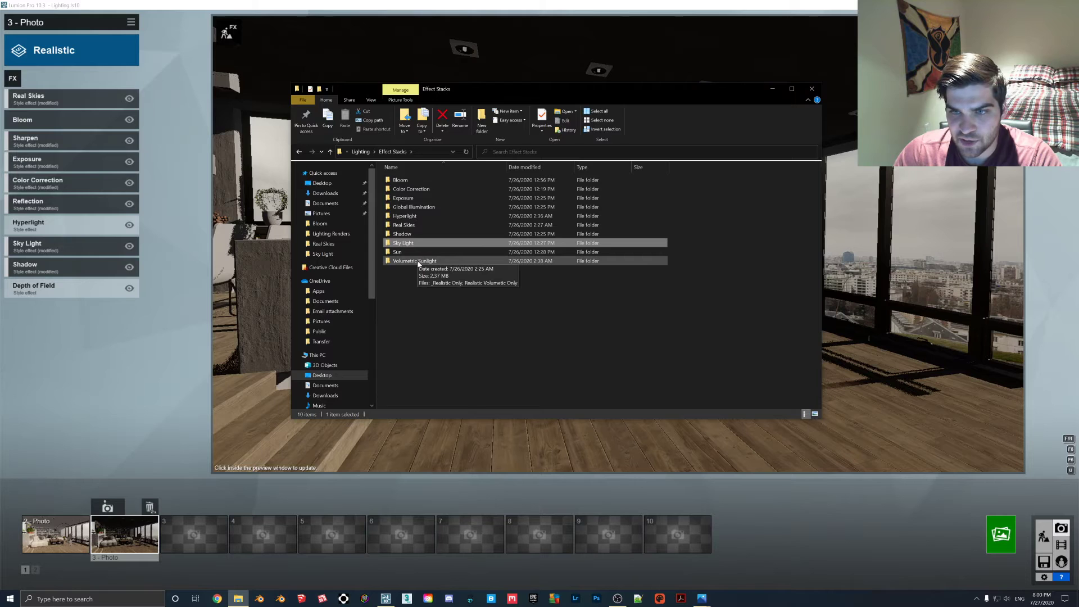
pyautogui.doubleClick(417, 261)
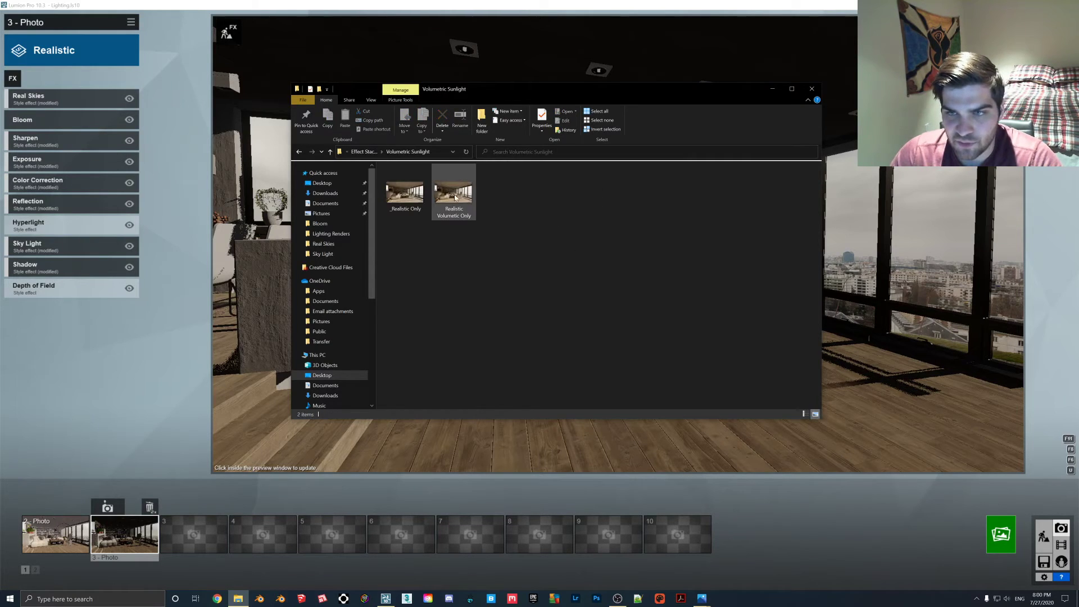
pyautogui.click(404, 205)
pyautogui.doubleClick(404, 204)
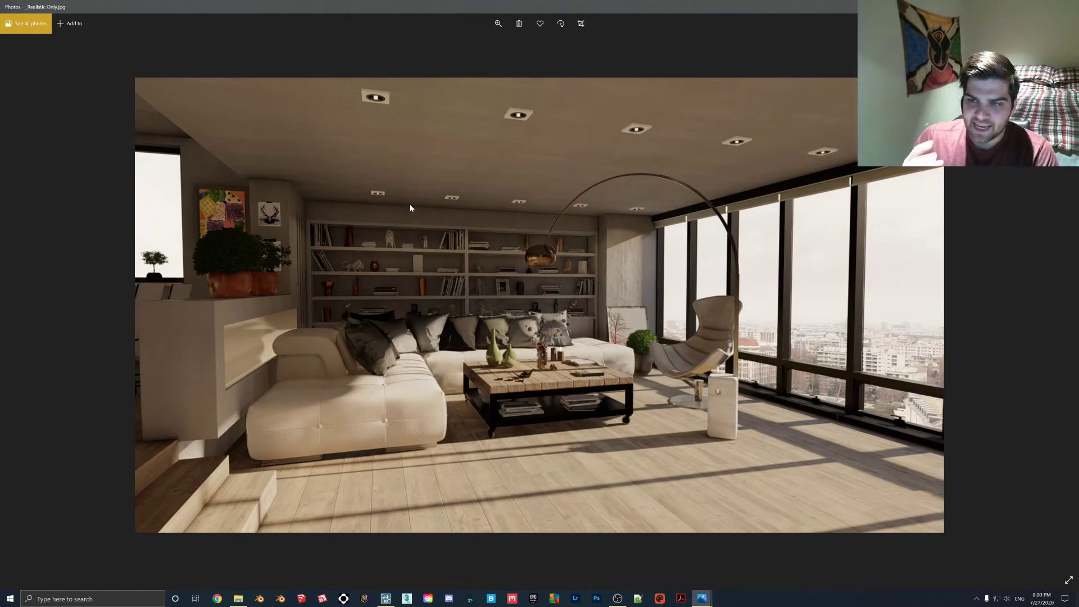
pyautogui.click(1069, 5)
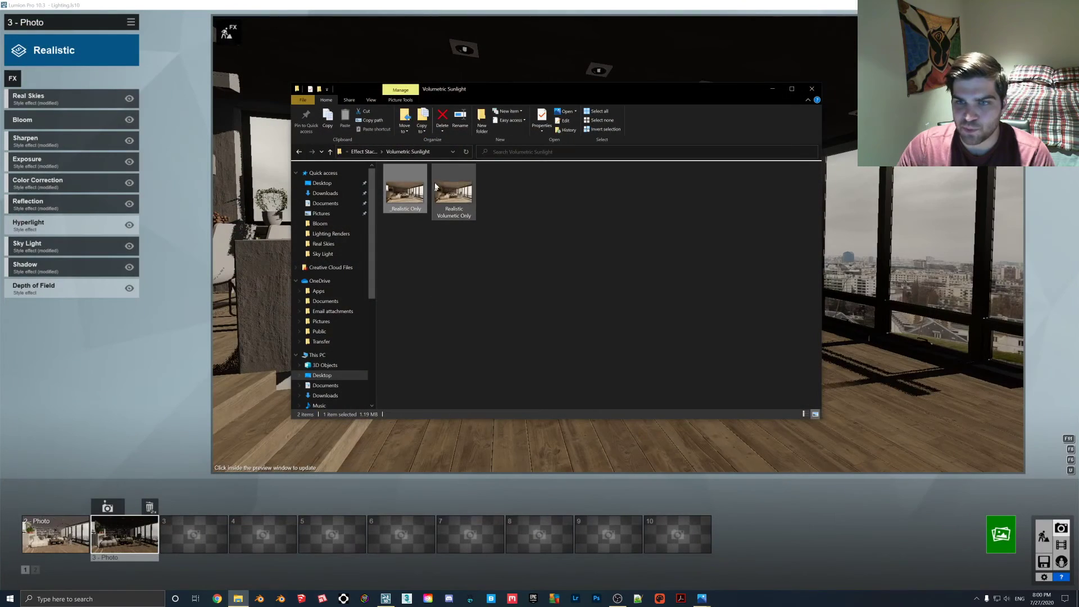
# Step: Return to Lumion, add the Volumetric Sunlight effect to the photo and reduce its Brightness to nearly 0
pyautogui.click(136, 328)
pyautogui.click(13, 79)
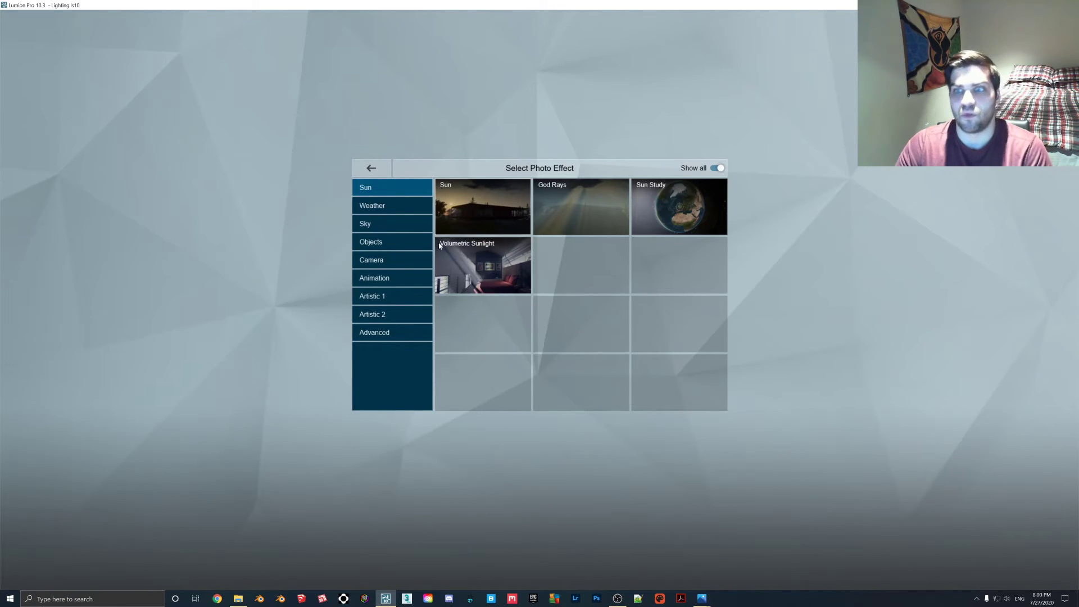
pyautogui.click(440, 238)
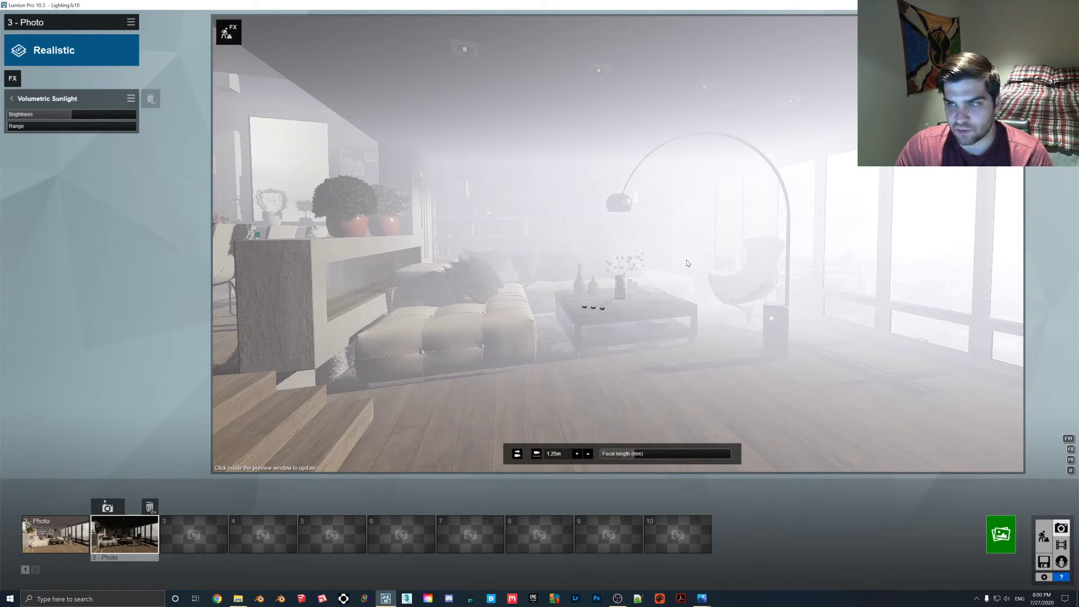
pyautogui.click(12, 116)
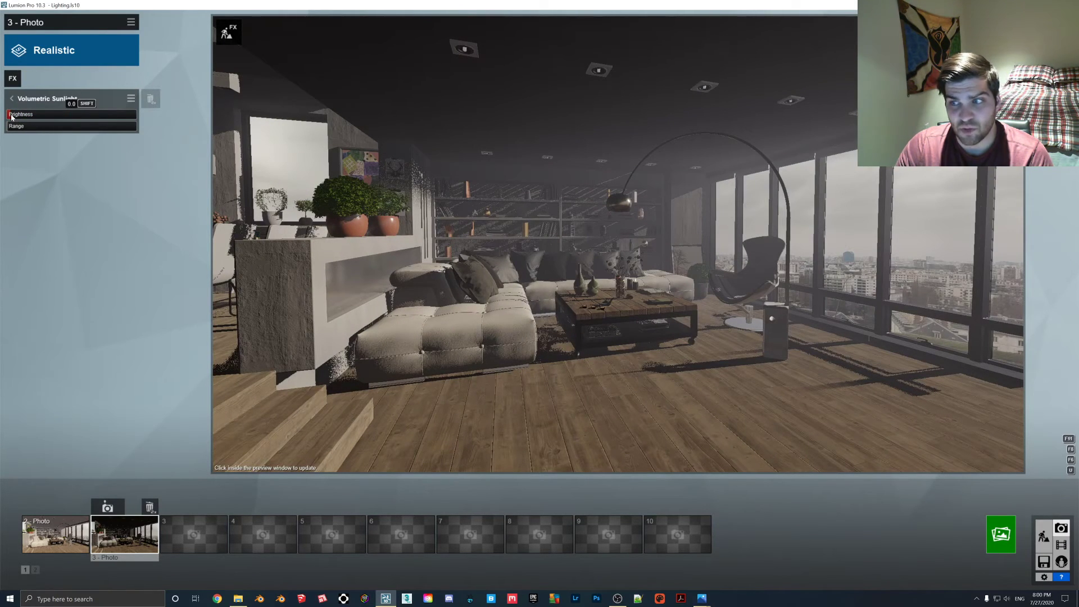
pyautogui.click(10, 115)
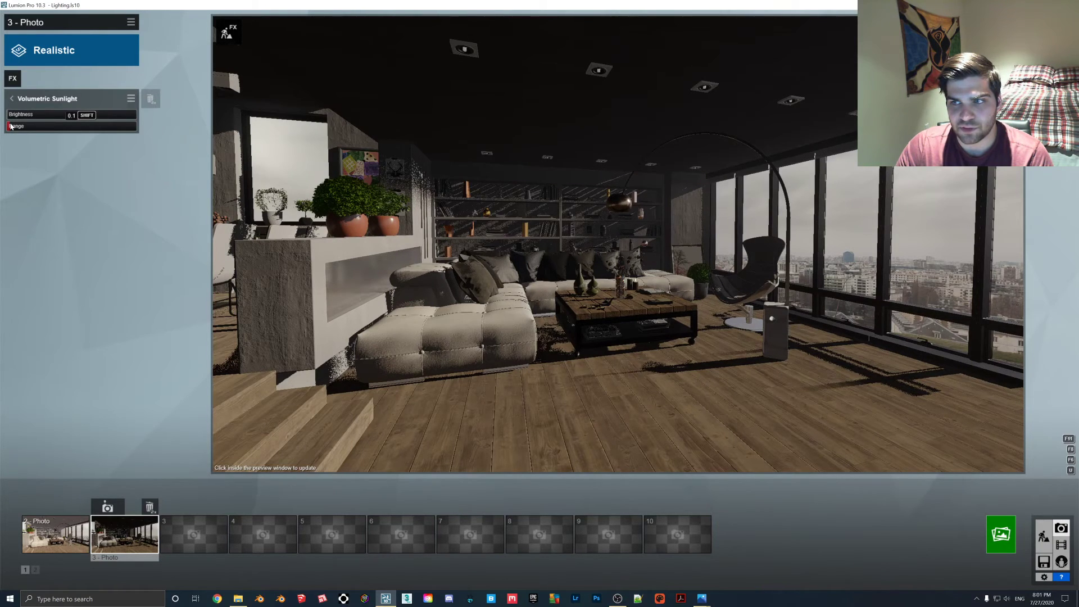
# Step: Render the photo at 1920x1080 as a JPG named 5 in the Lighting Renders folder, and dismiss the finished render
pyautogui.click(1001, 534)
pyautogui.click(481, 393)
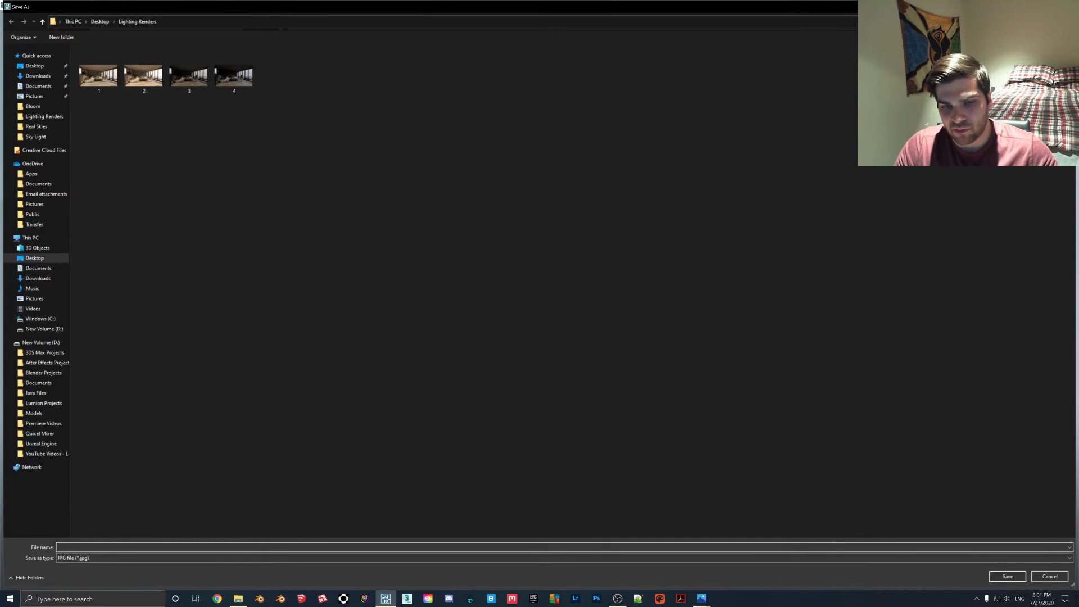
pyautogui.write('5')
pyautogui.press('Return')
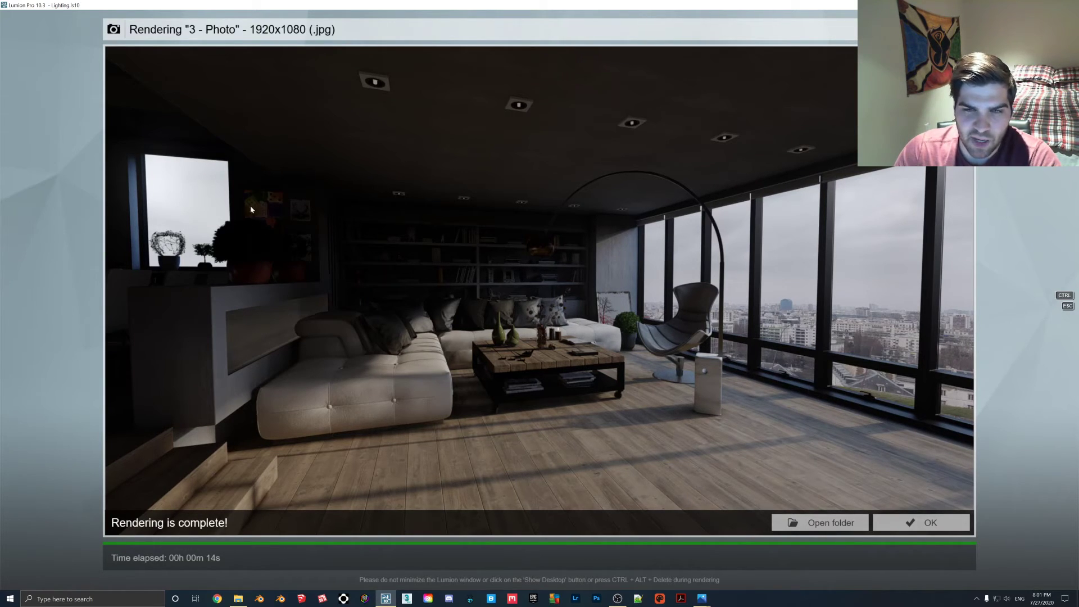
pyautogui.click(891, 524)
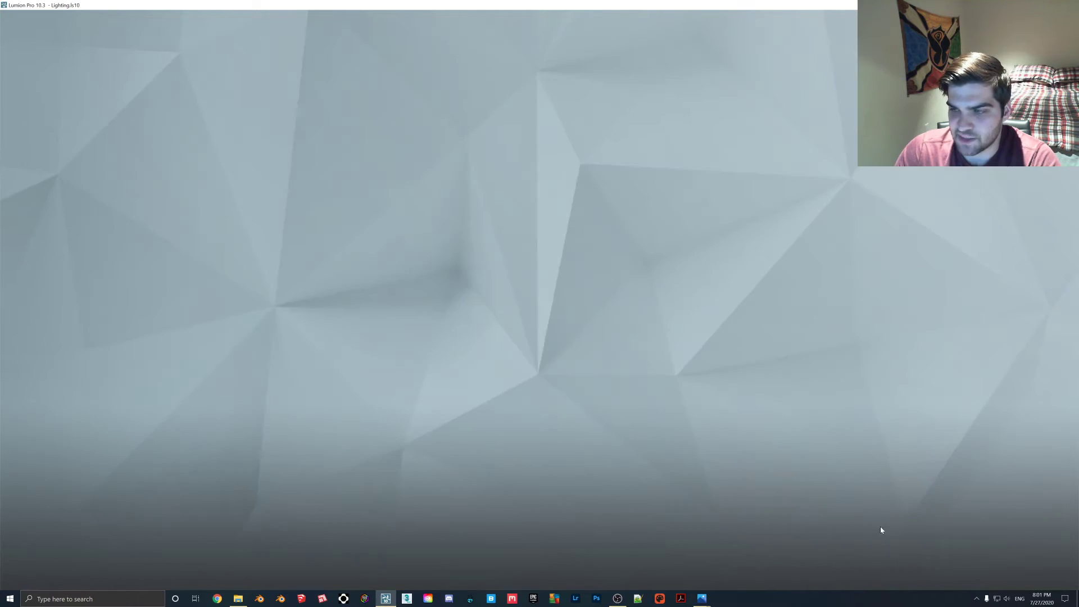
# Step: Try an Exposure of 0.4, restore the Exposure effect to its style setting, and return to the effect list
pyautogui.click(11, 98)
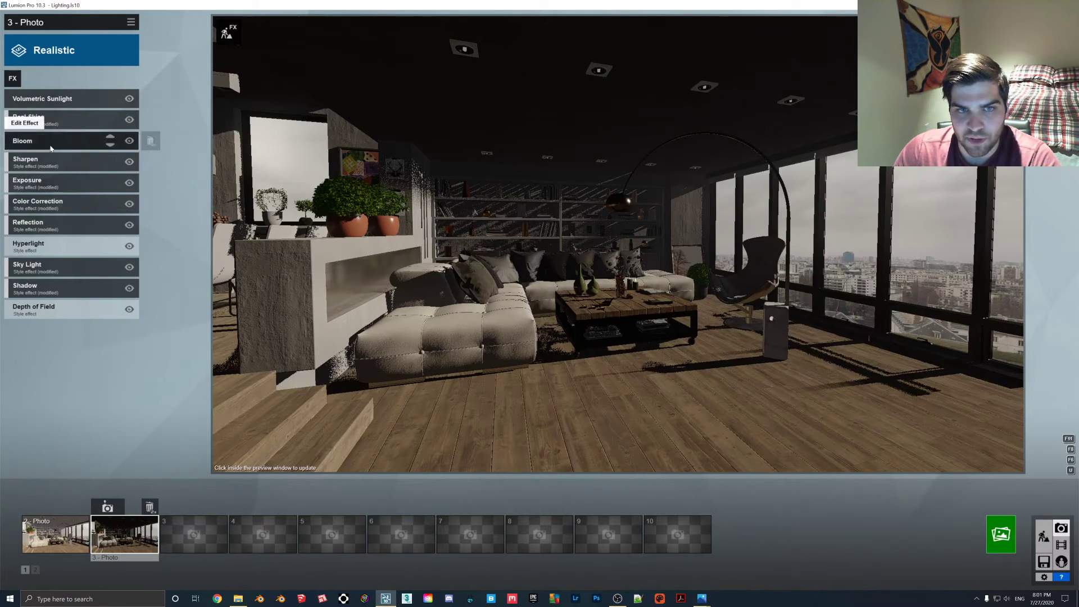
pyautogui.click(53, 181)
pyautogui.click(60, 115)
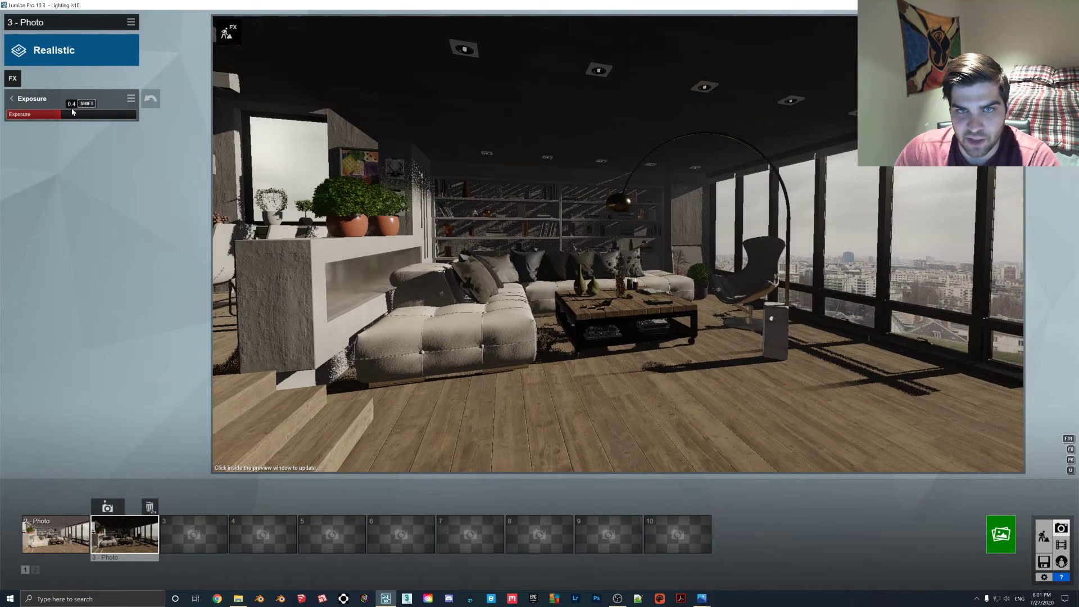
pyautogui.click(156, 97)
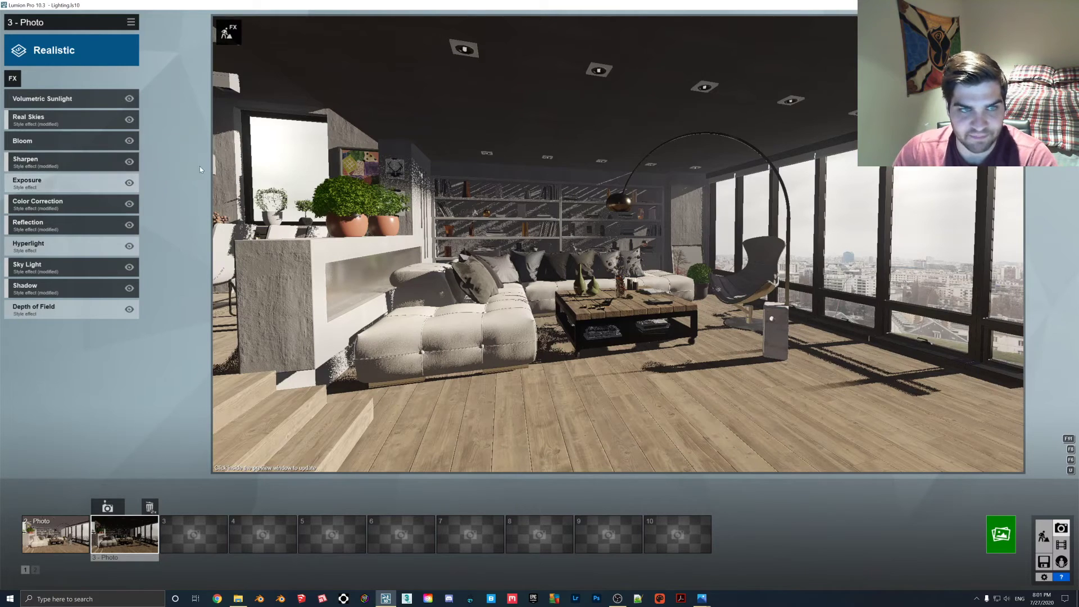
pyautogui.click(67, 181)
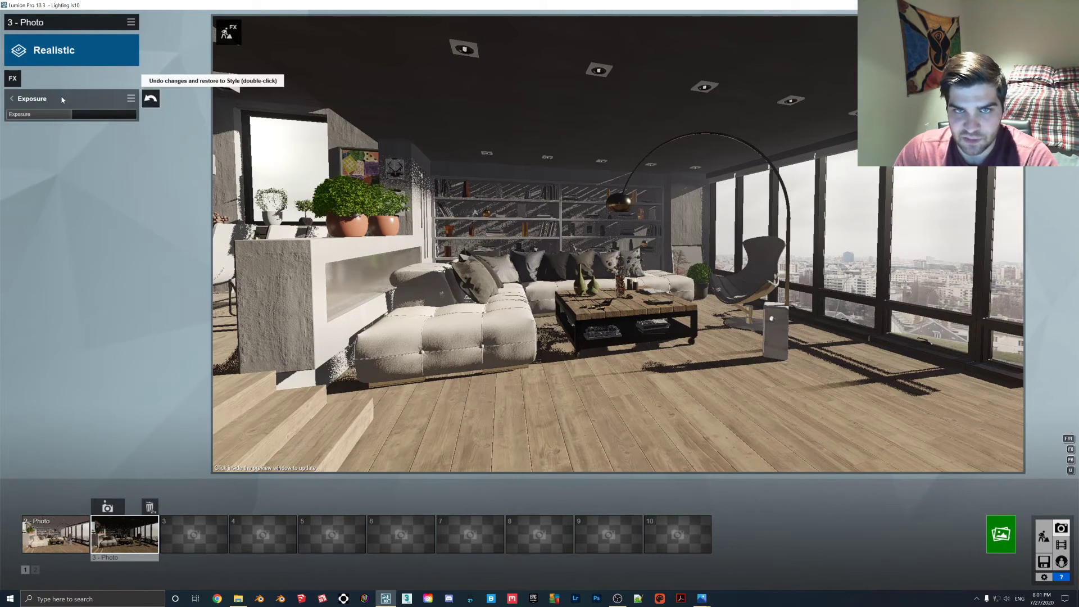
pyautogui.click(17, 99)
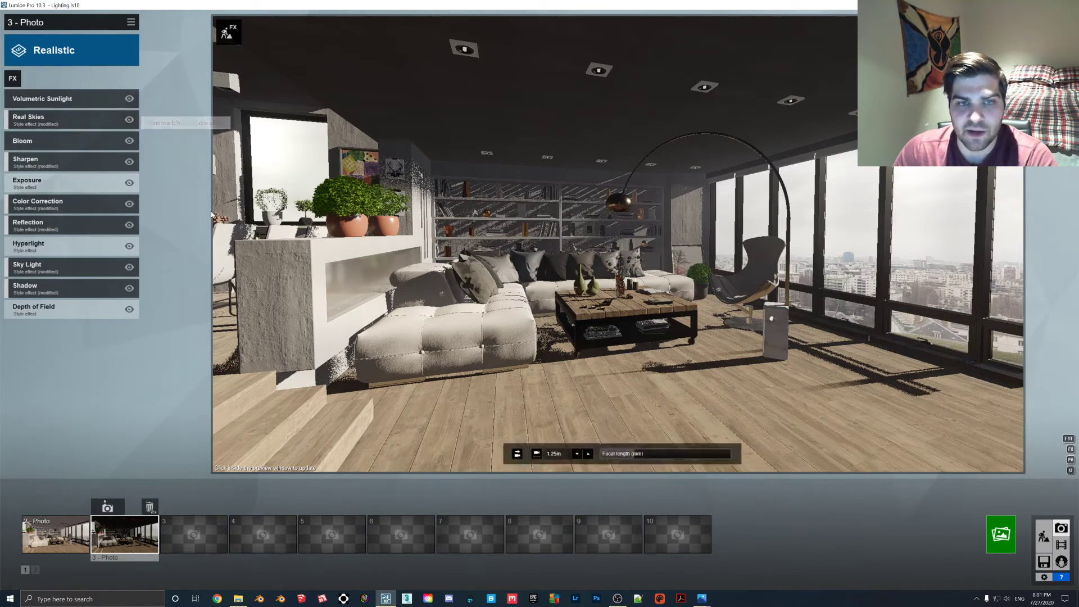
# Step: Move the Volumetric Sunlight effect down the stack, below Real Skies and Bloom
pyautogui.click(111, 104)
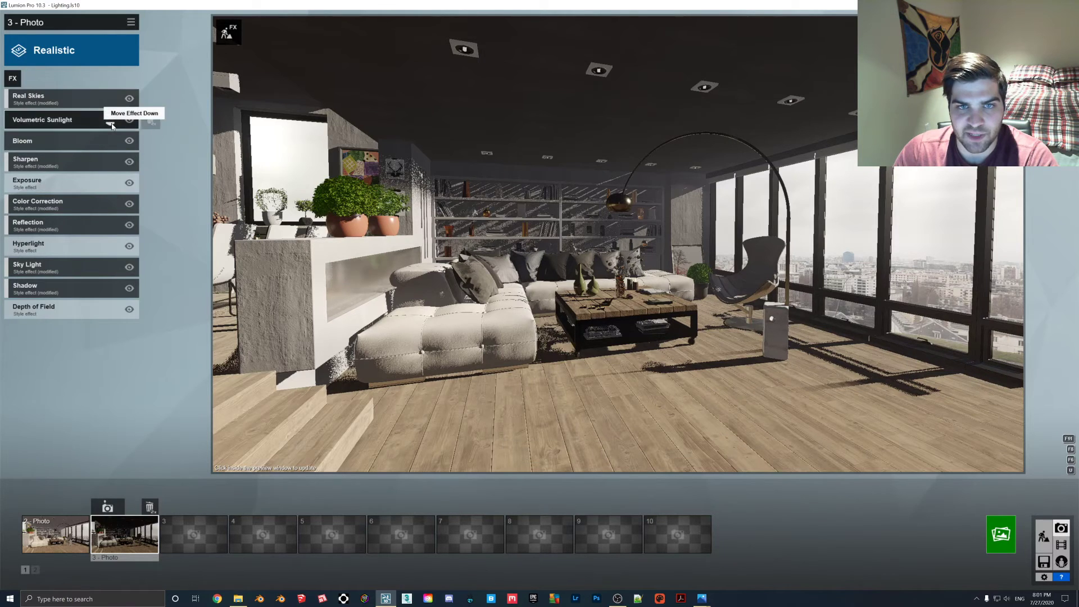
pyautogui.click(111, 125)
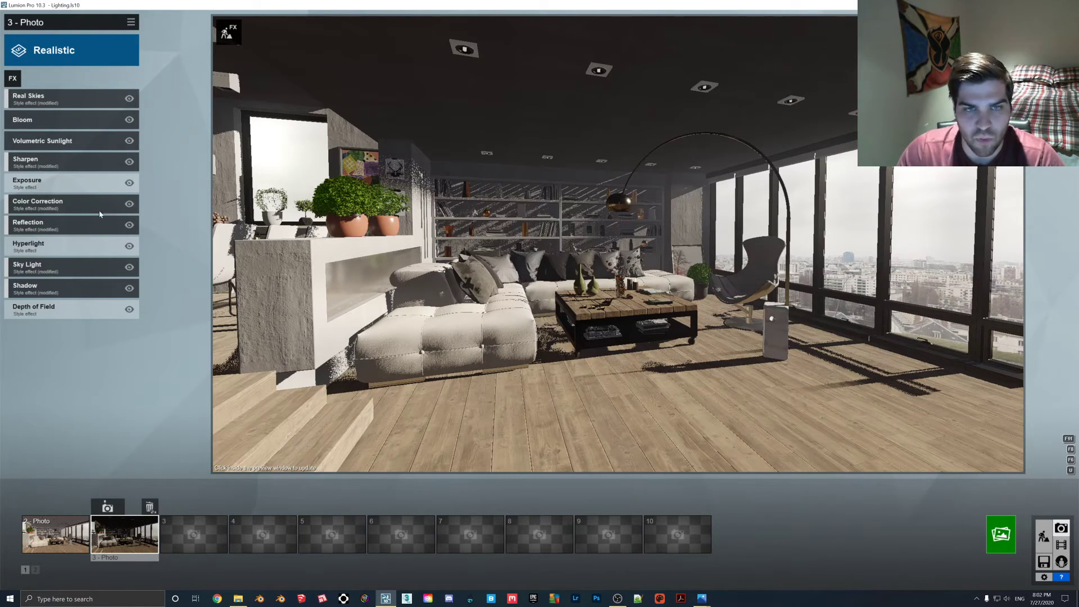
# Step: Open the Color Correction effect and render the photo at 1920x1080 as a JPG named 6 in the Lighting Renders folder
pyautogui.click(62, 200)
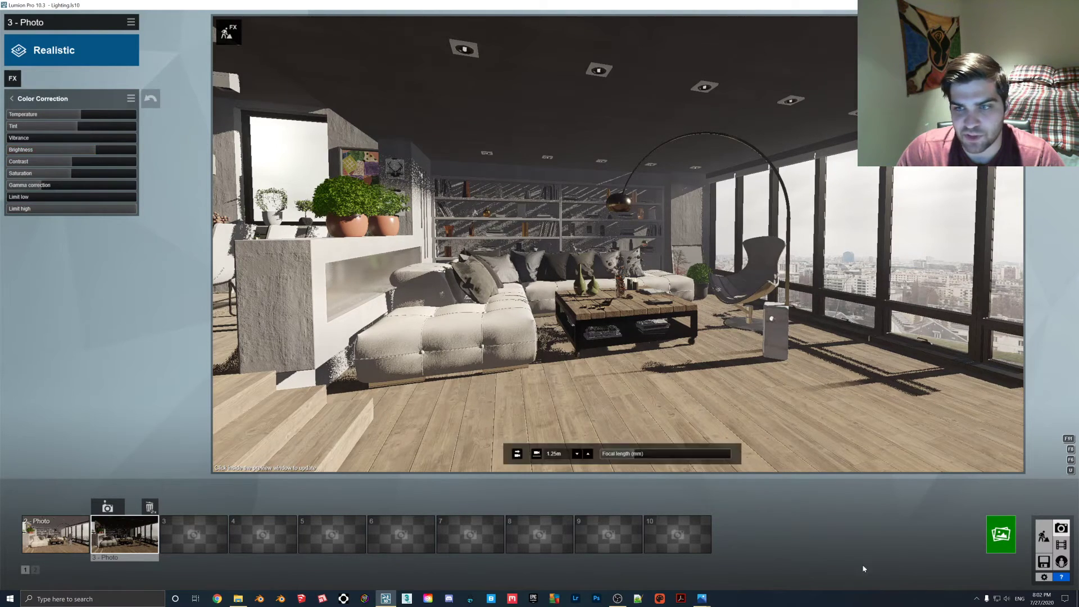
pyautogui.click(1001, 534)
pyautogui.click(487, 410)
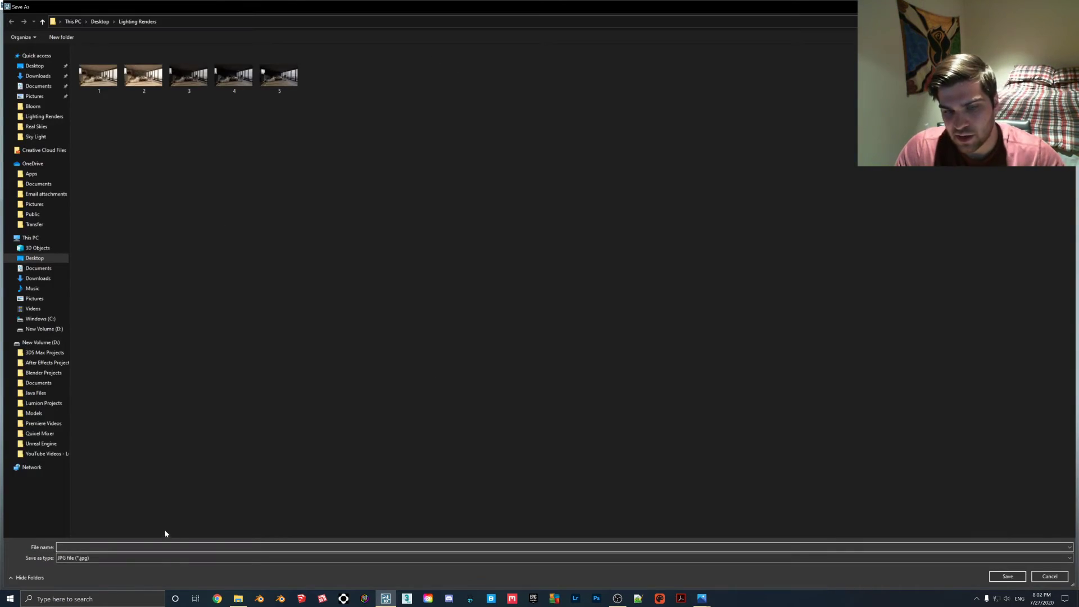
pyautogui.write('6')
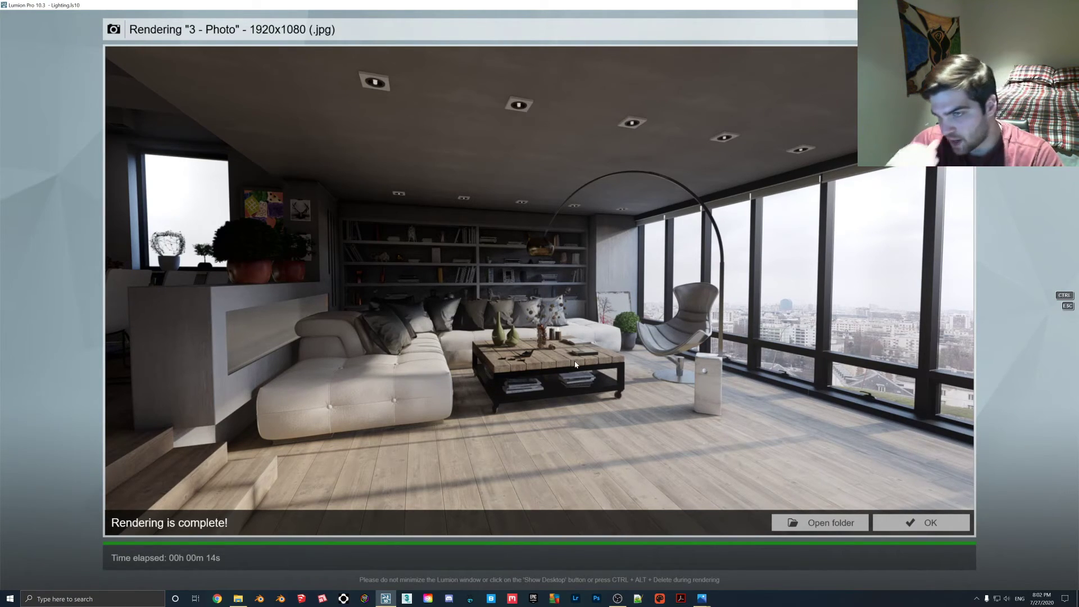
# Step: Compare the Realistic Only and Realistic Volumetric Only reference images in the Volumetric Sunlight folder, and dismiss the finished render in Lumion
pyautogui.click(237, 598)
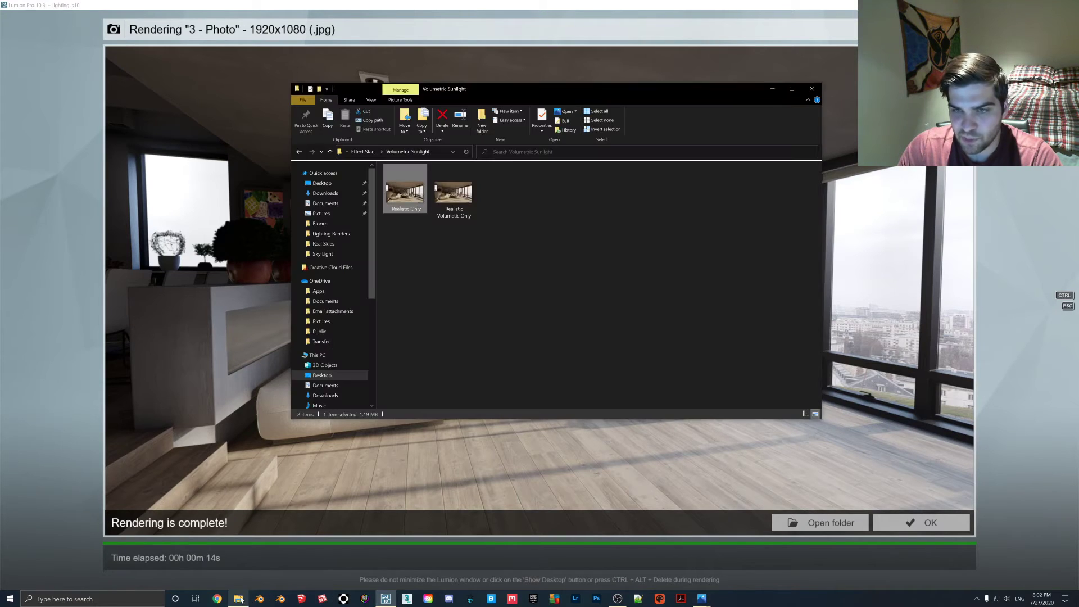
pyautogui.doubleClick(418, 185)
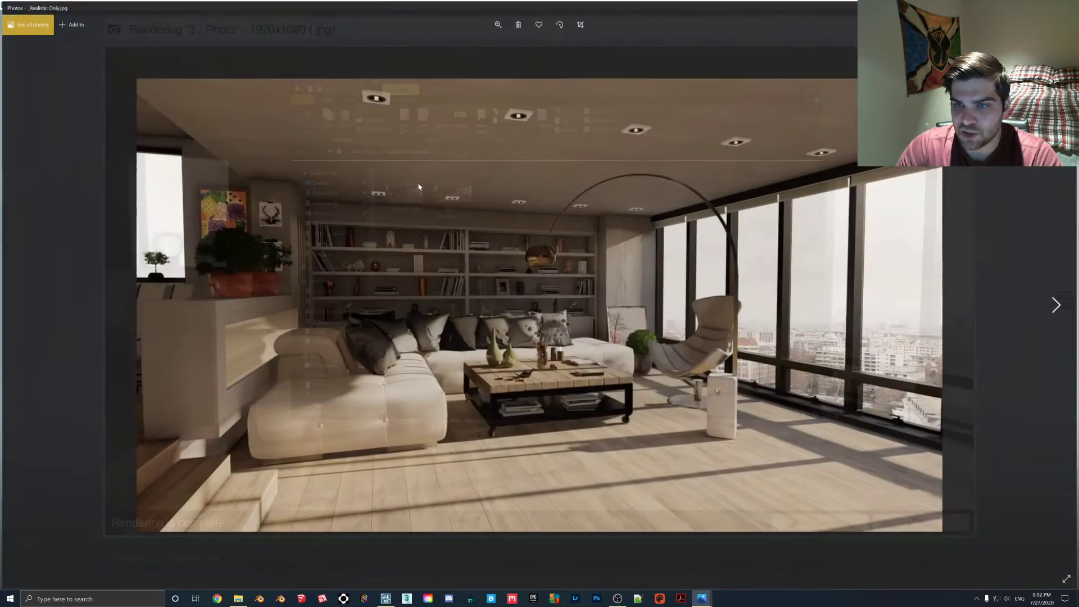
pyautogui.press('Right')
pyautogui.press('Left')
pyautogui.press('Right')
pyautogui.press('Left')
pyautogui.press('Right')
pyautogui.press('Left')
pyautogui.press('Right')
pyautogui.press('Left')
pyautogui.press('Right')
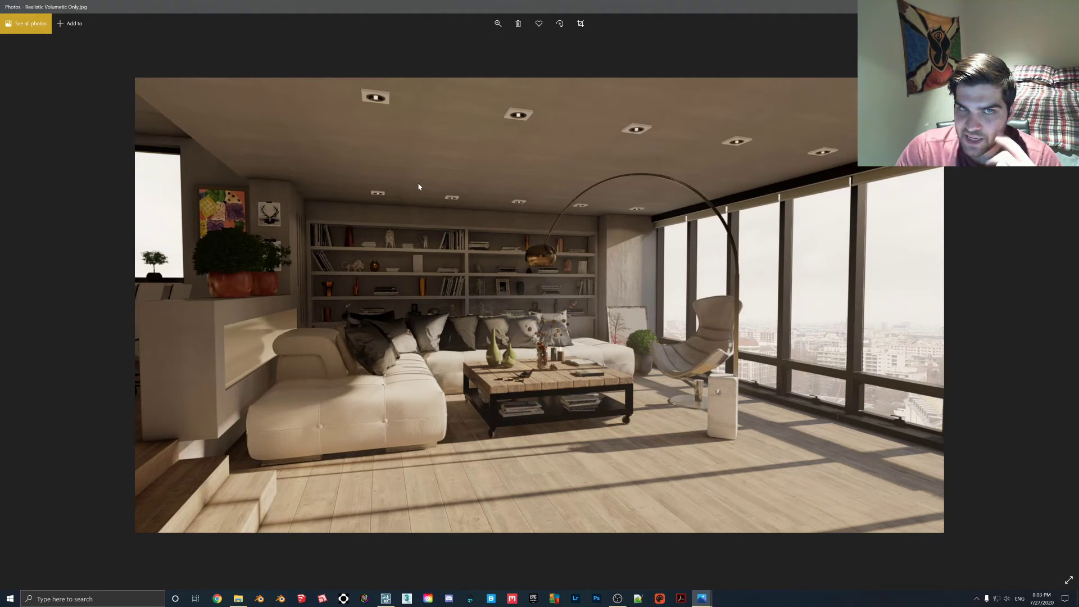
pyautogui.press('Left')
pyautogui.press('Right')
pyautogui.press('Left')
pyautogui.press('Right')
pyautogui.press('Left')
pyautogui.press('Right')
pyautogui.press('Left')
pyautogui.press('Right')
pyautogui.press('Left')
pyautogui.press('Right')
pyautogui.press('Left')
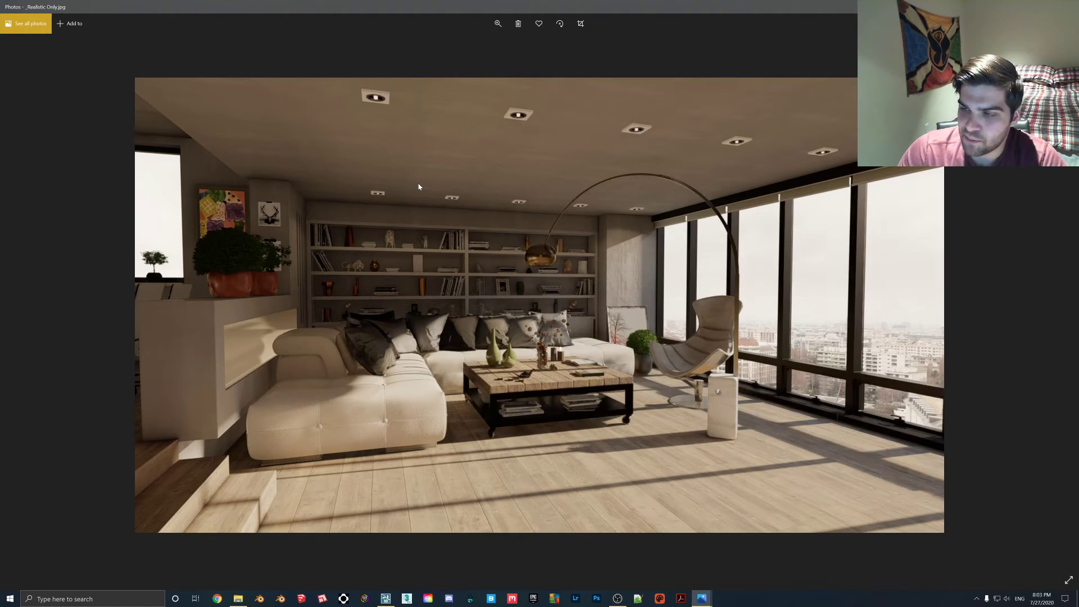
pyautogui.press('Right')
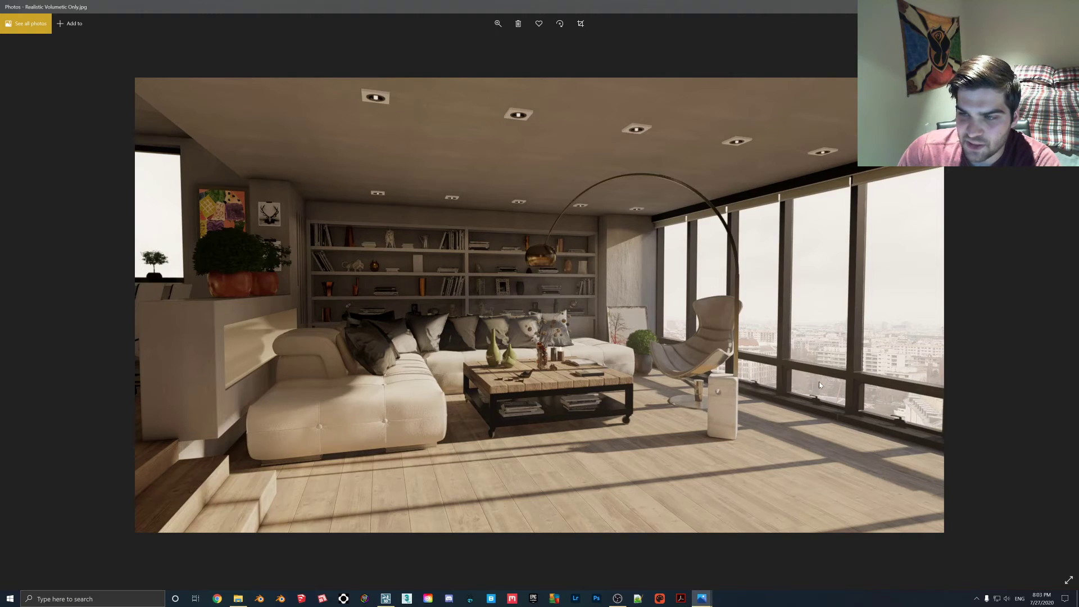
pyautogui.press('Left')
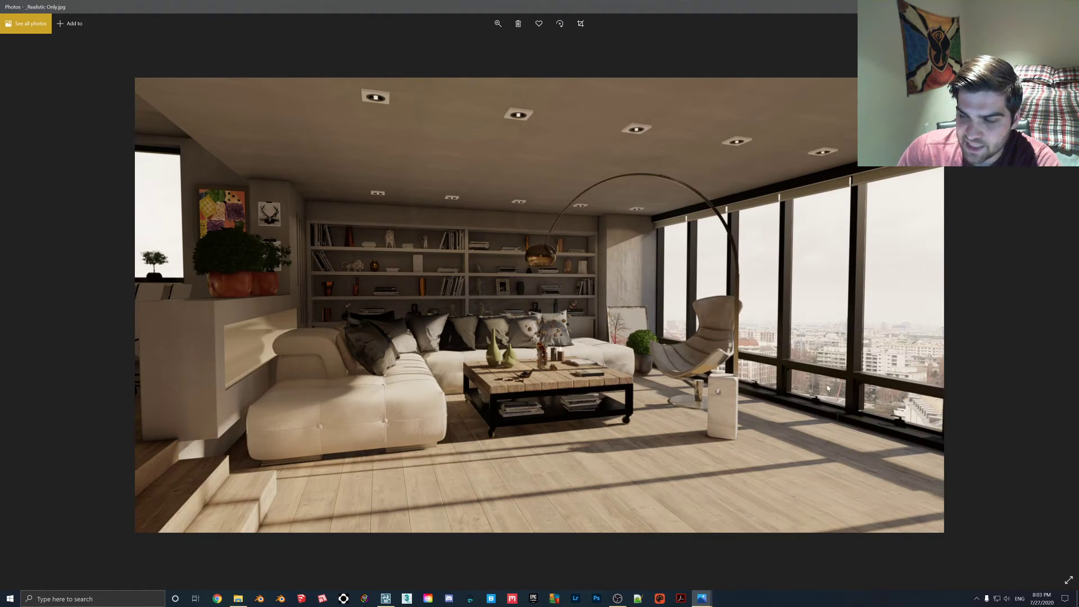
pyautogui.press('Right')
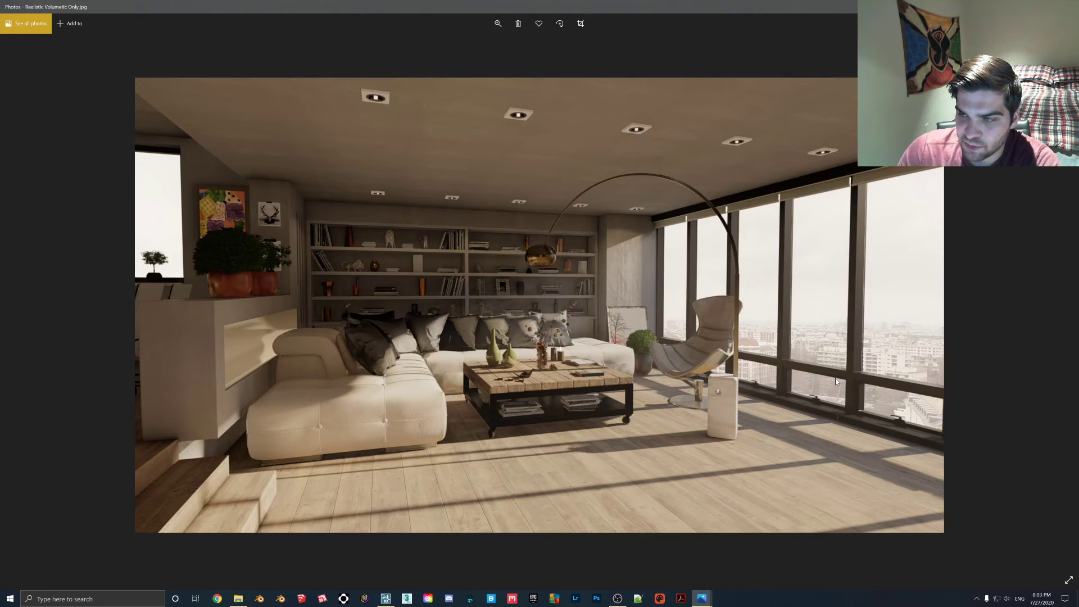
pyautogui.press('Left')
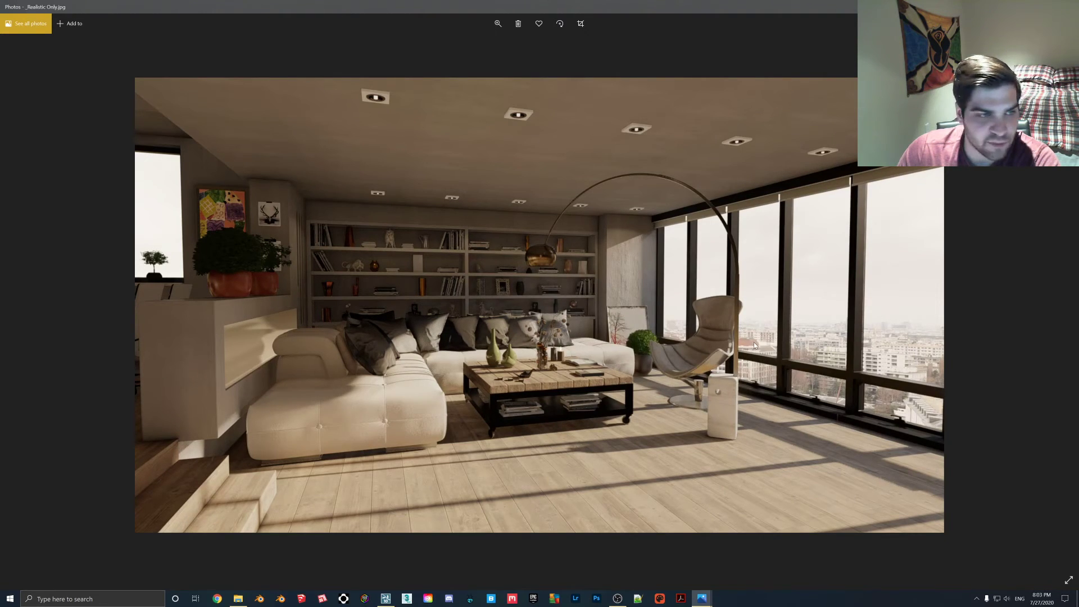
pyautogui.press('Right')
pyautogui.press('Left')
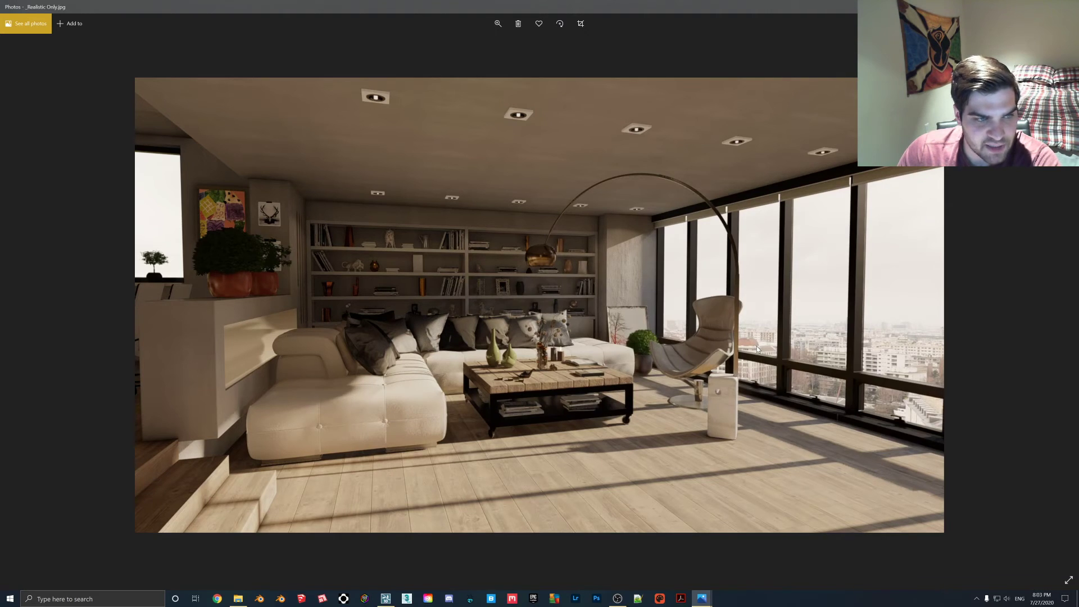
pyautogui.press('Right')
pyautogui.press('Left')
pyautogui.press('Right')
pyautogui.press('Left')
pyautogui.press('Right')
pyautogui.press('Left')
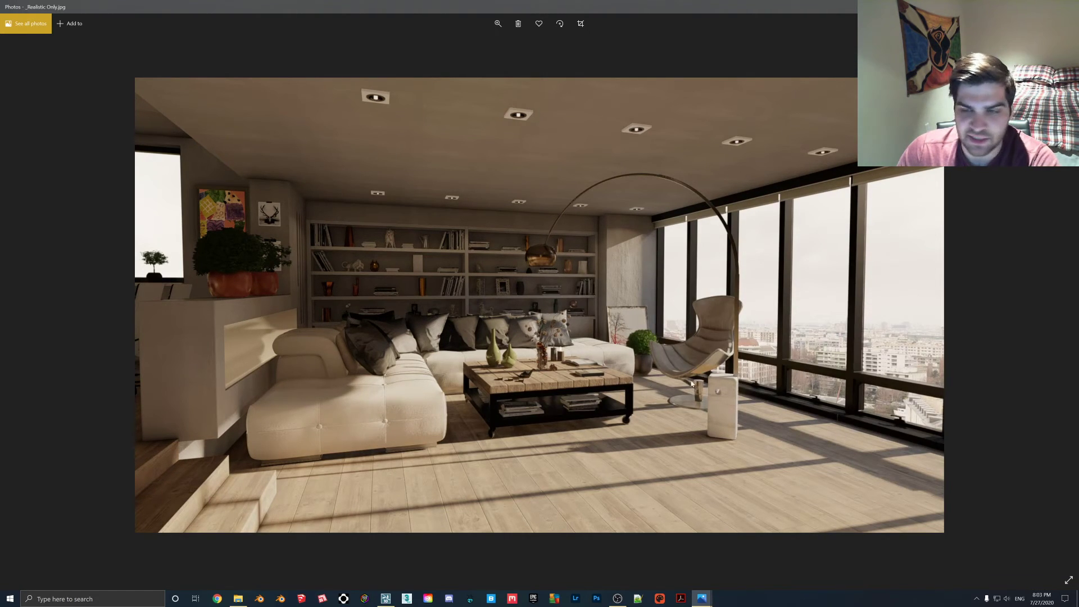
pyautogui.press('Right')
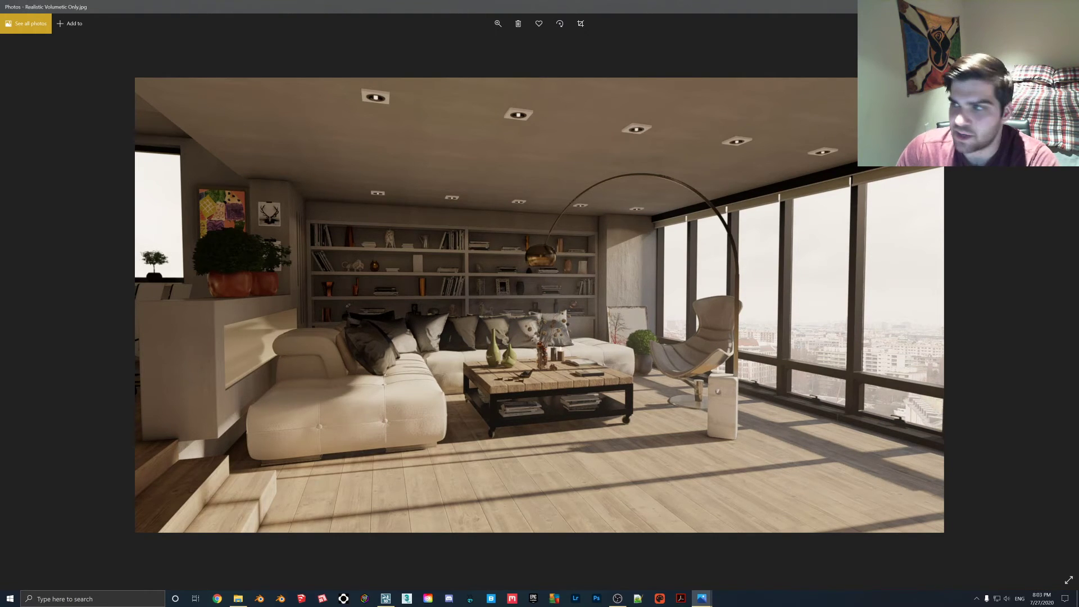
pyautogui.click(1030, 6)
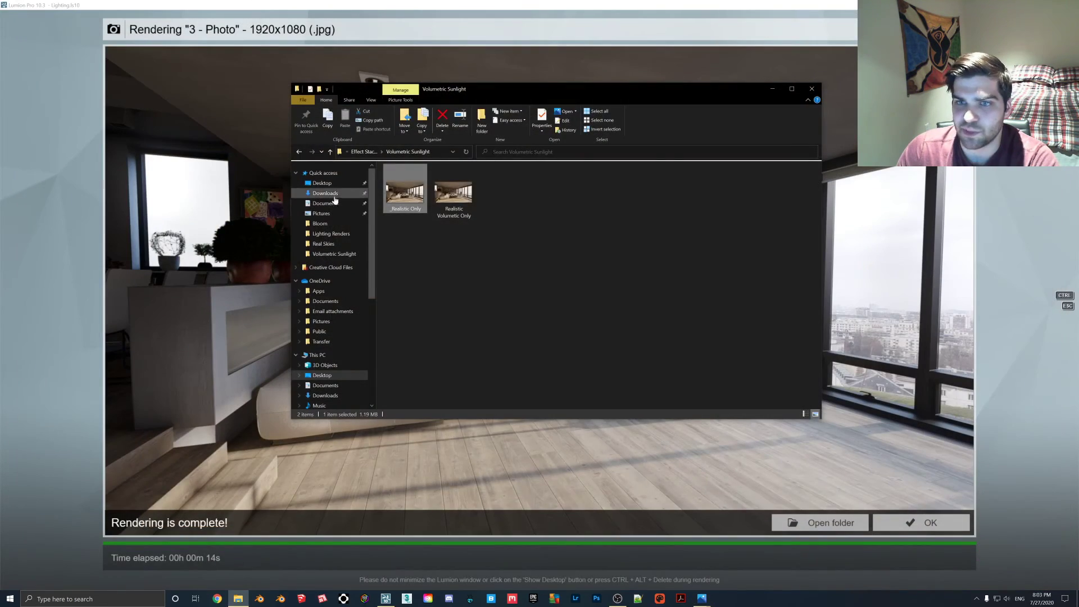
pyautogui.click(80, 351)
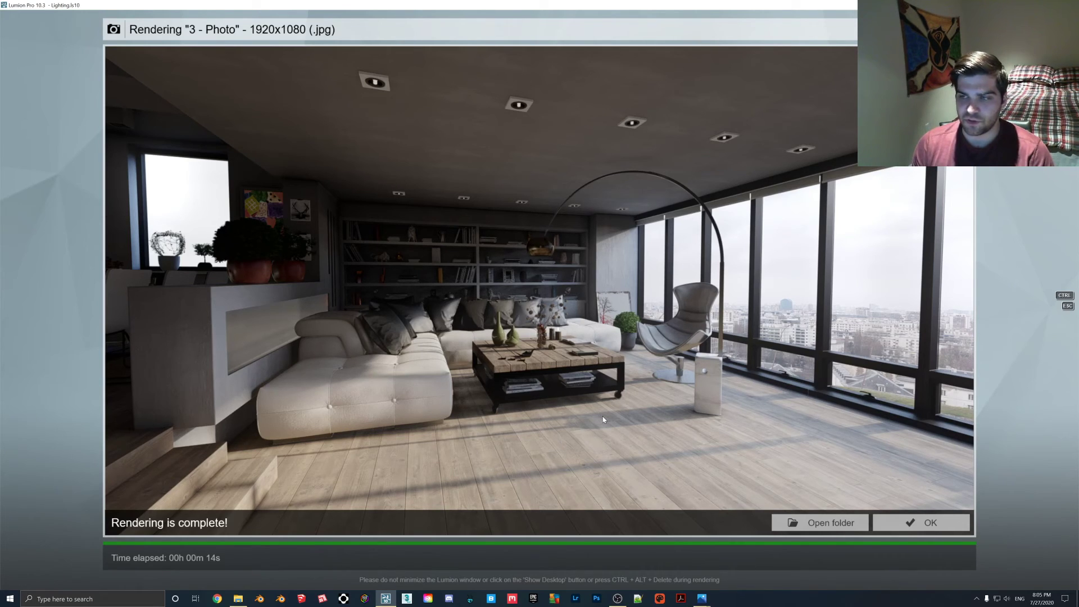
pyautogui.click(939, 527)
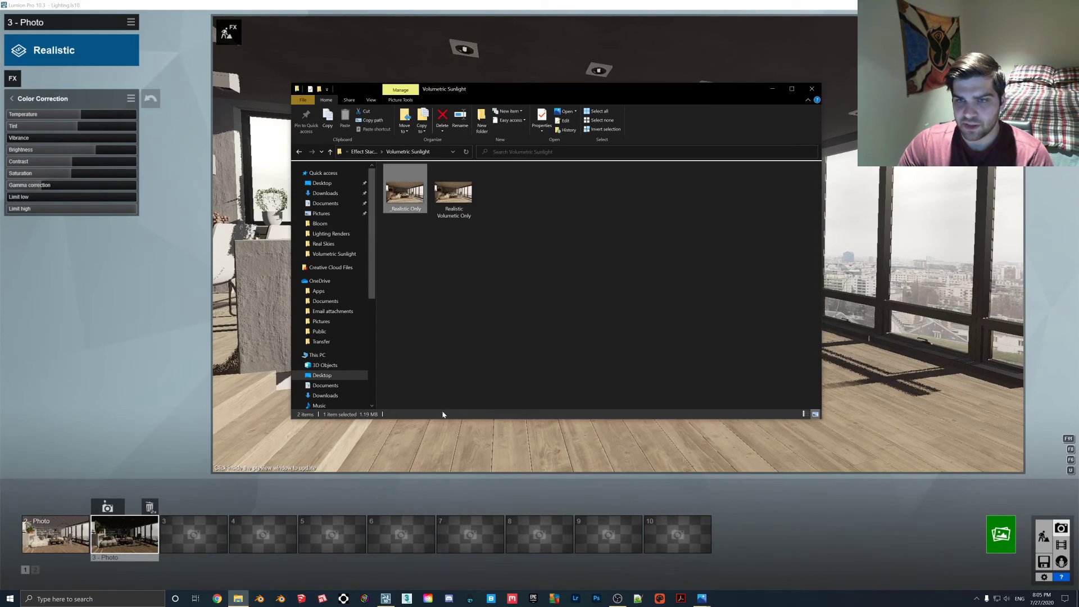
# Step: Open render 1 from the Lighting Renders folder on the Desktop and view the series of renders through to 6
pyautogui.click(322, 183)
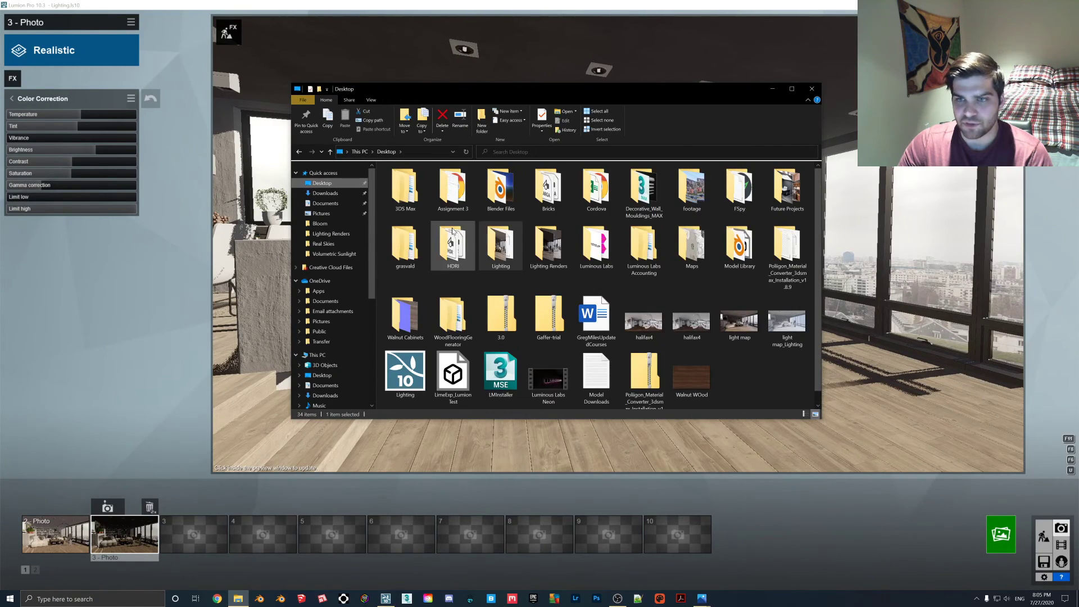
pyautogui.doubleClick(549, 246)
pyautogui.click(403, 197)
pyautogui.doubleClick(403, 198)
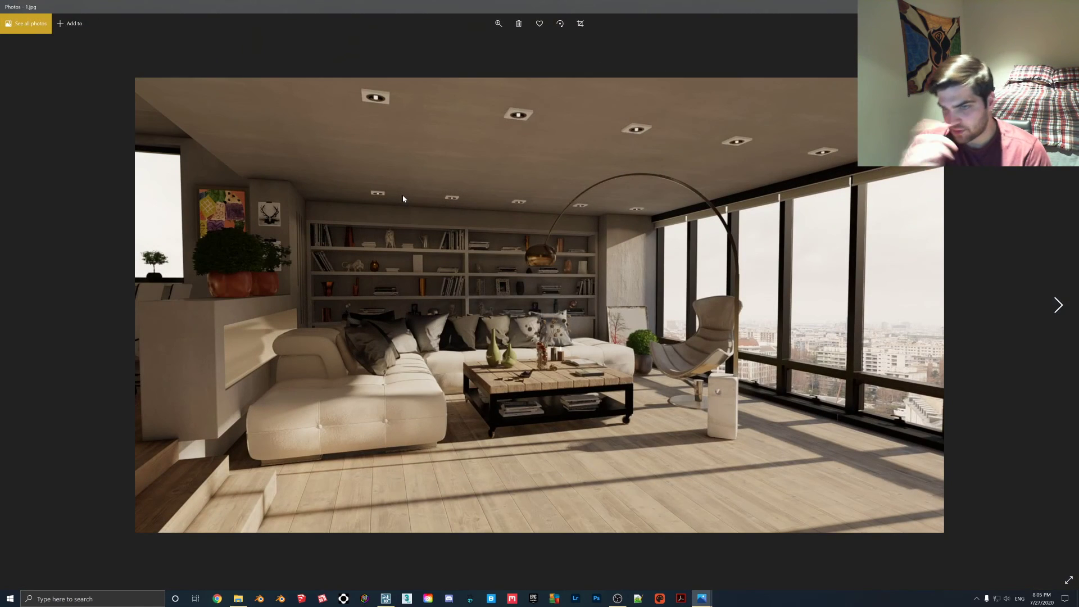
pyautogui.press('Right')
pyautogui.press('Right')
pyautogui.press('Right')
pyautogui.press('Right')
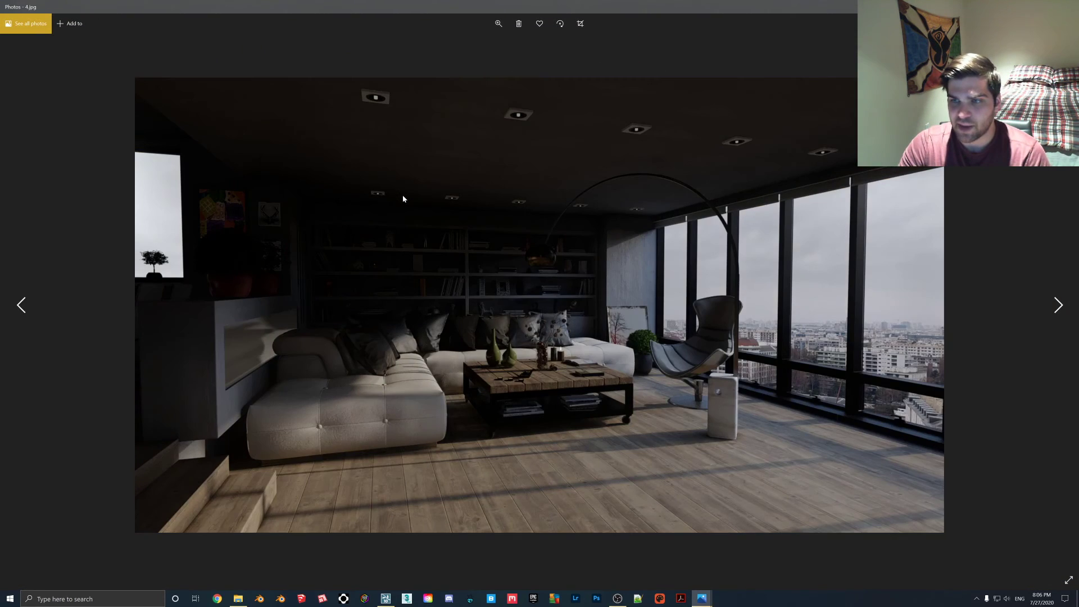
pyautogui.press('Left')
pyautogui.press('Right')
pyautogui.press('Right')
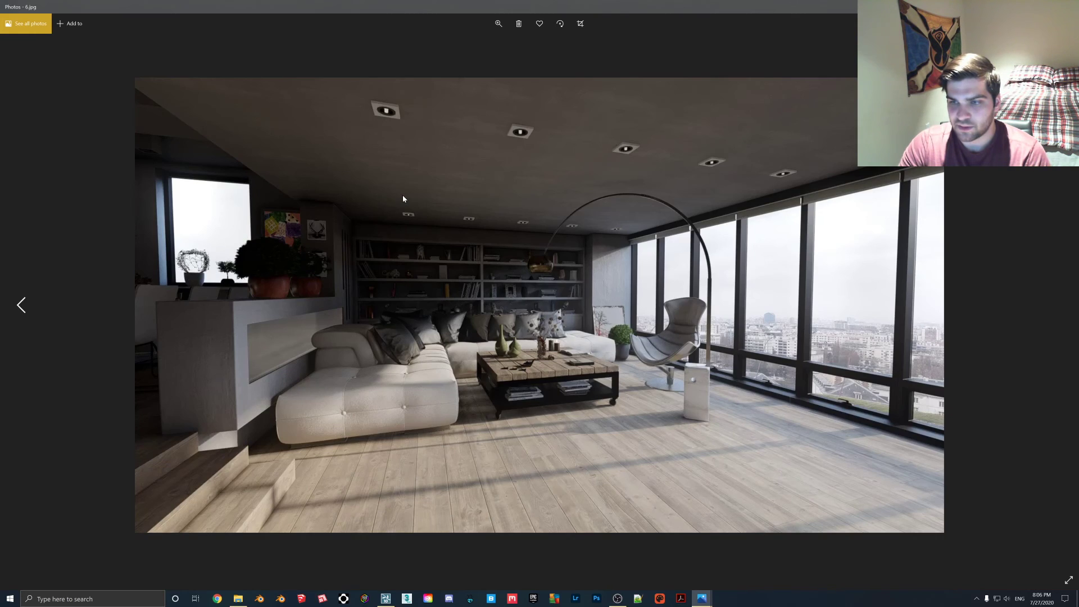
# Step: Compare the lighting of render 6 with the preceding renders, especially 5, and close the image folder
pyautogui.press('Left')
pyautogui.press('Left')
pyautogui.press('Right')
pyautogui.press('Left')
pyautogui.press('Right')
pyautogui.press('Right')
pyautogui.press('Left')
pyautogui.press('Right')
pyautogui.press('Left')
pyautogui.press('Right')
pyautogui.press('Left')
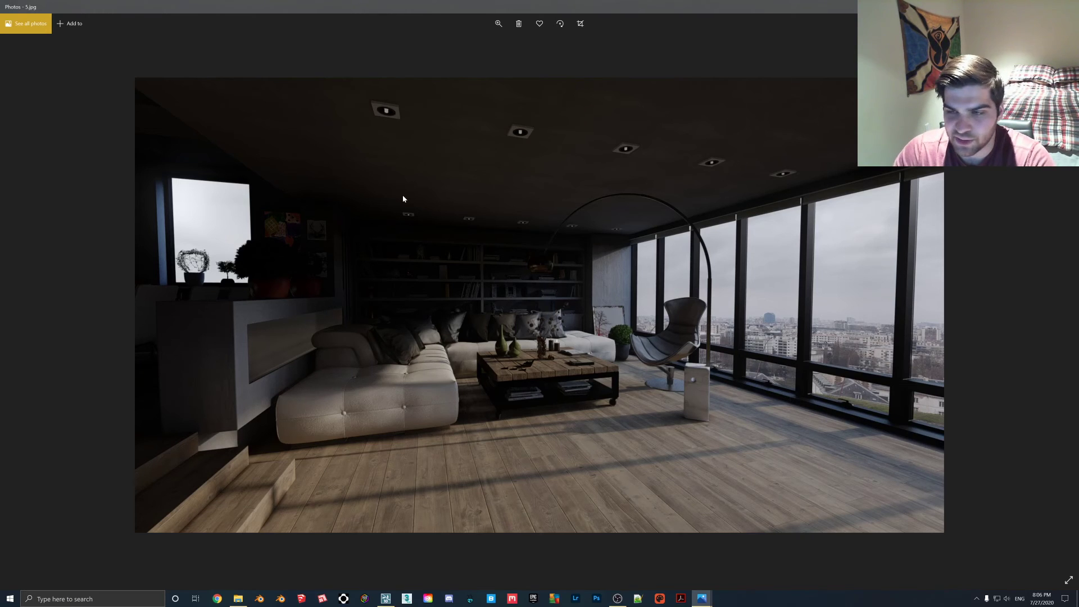
pyautogui.press('Right')
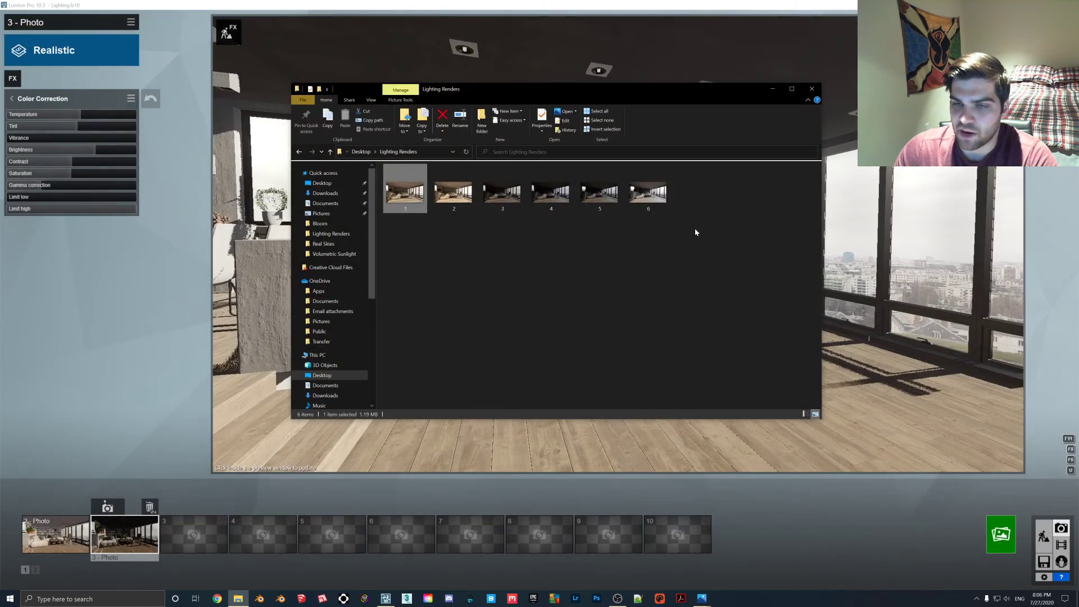
pyautogui.click(811, 89)
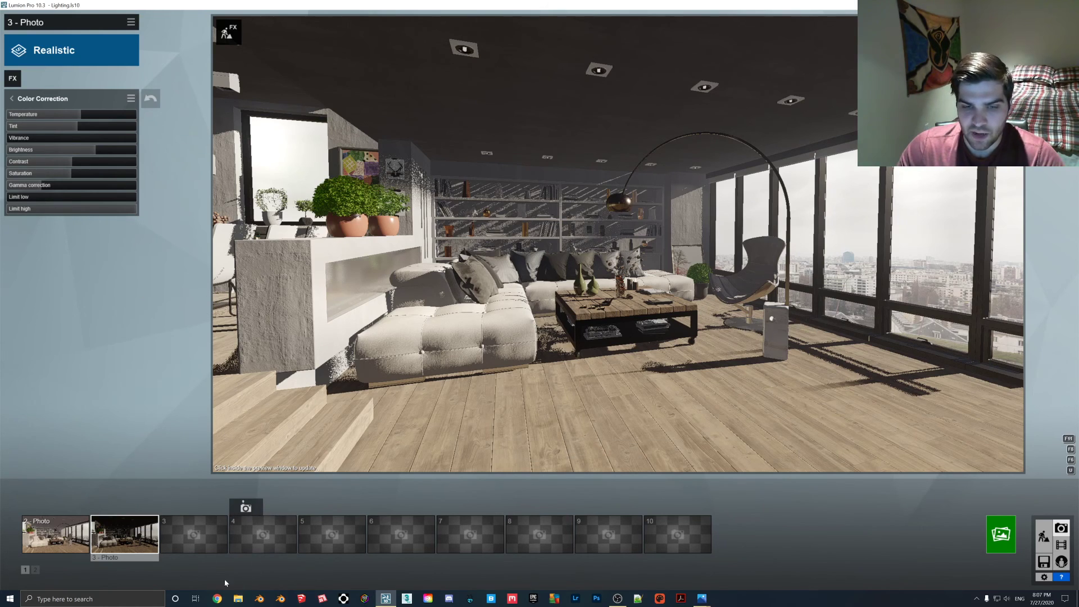
# Step: Examine the available photo effects by category, from Sun and Sky to Advanced, and return to the photo's effect list
pyautogui.click(12, 98)
pyautogui.click(12, 79)
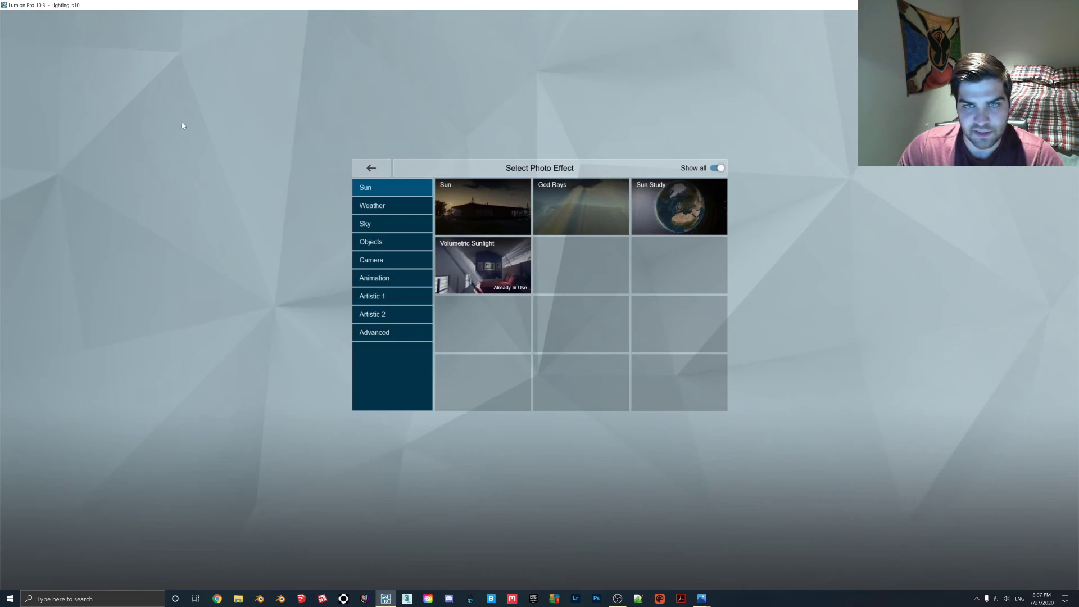
pyautogui.click(399, 213)
pyautogui.click(396, 220)
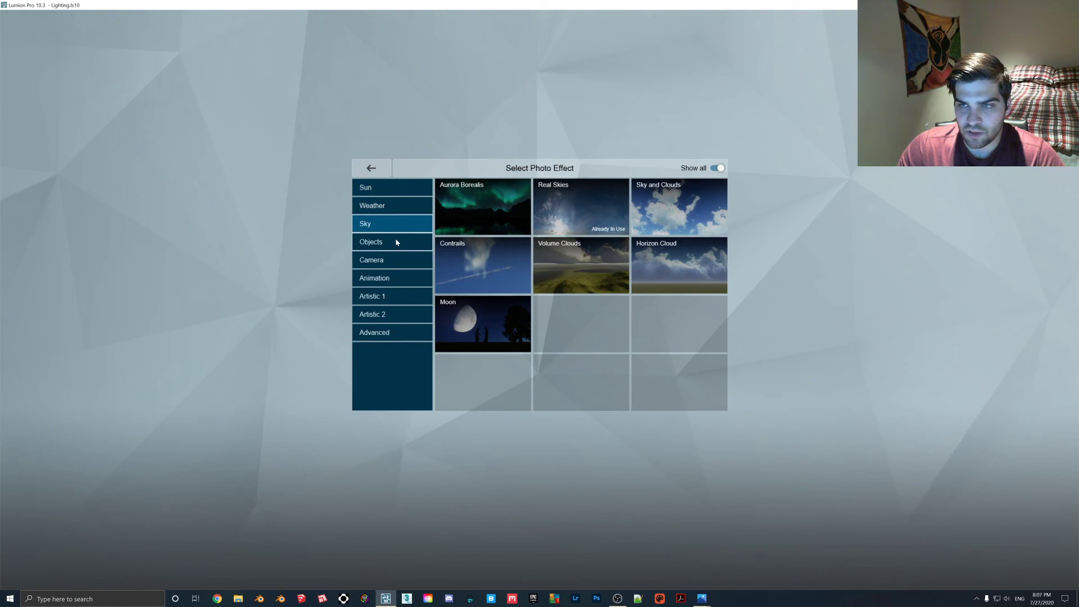
pyautogui.click(396, 242)
pyautogui.click(397, 260)
pyautogui.click(396, 278)
pyautogui.click(397, 298)
pyautogui.click(396, 332)
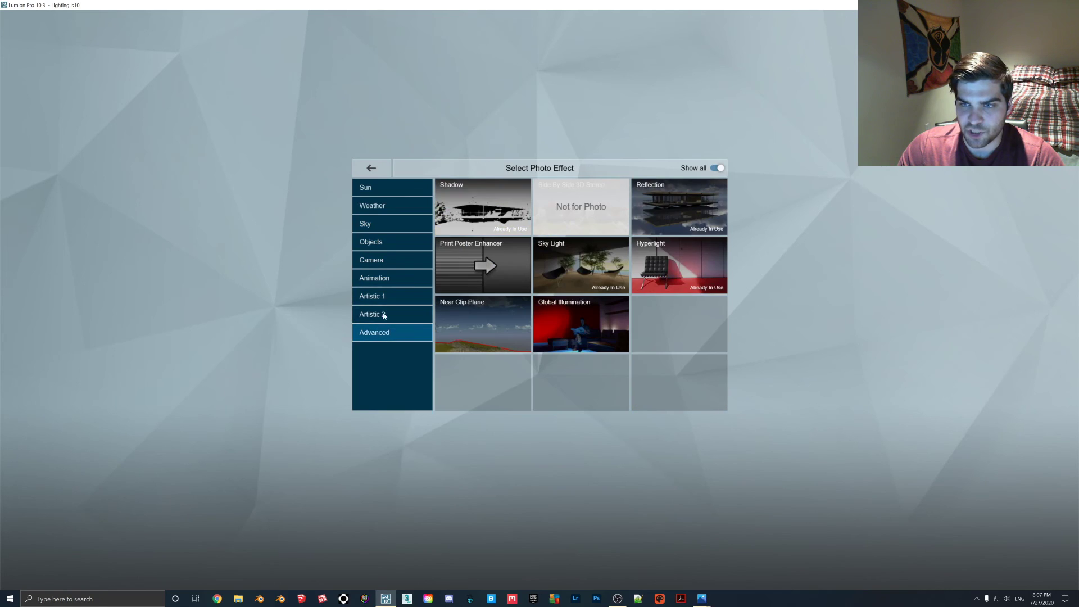
pyautogui.click(371, 169)
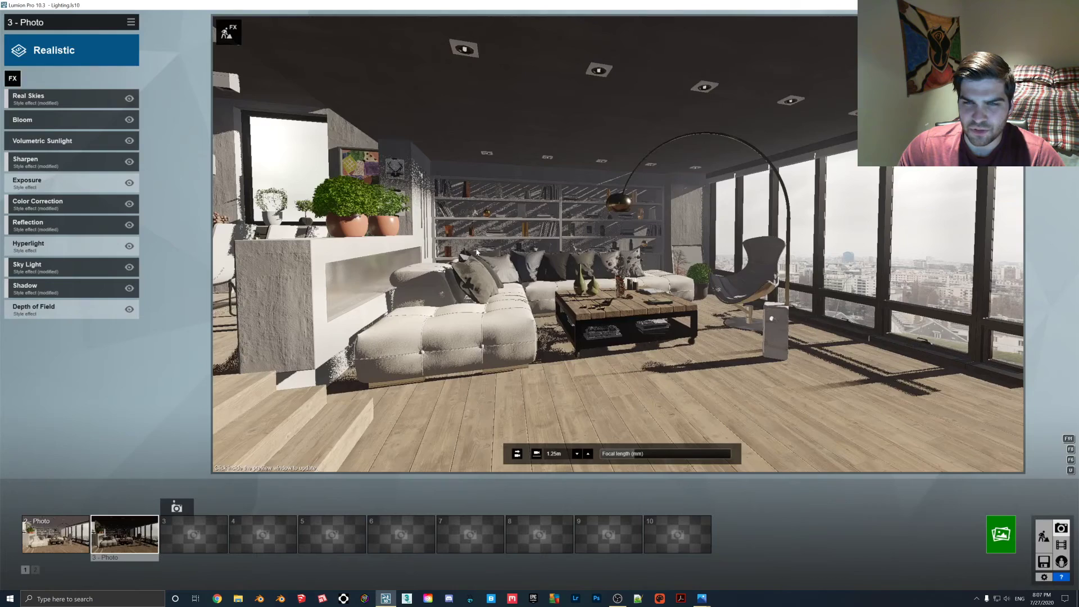